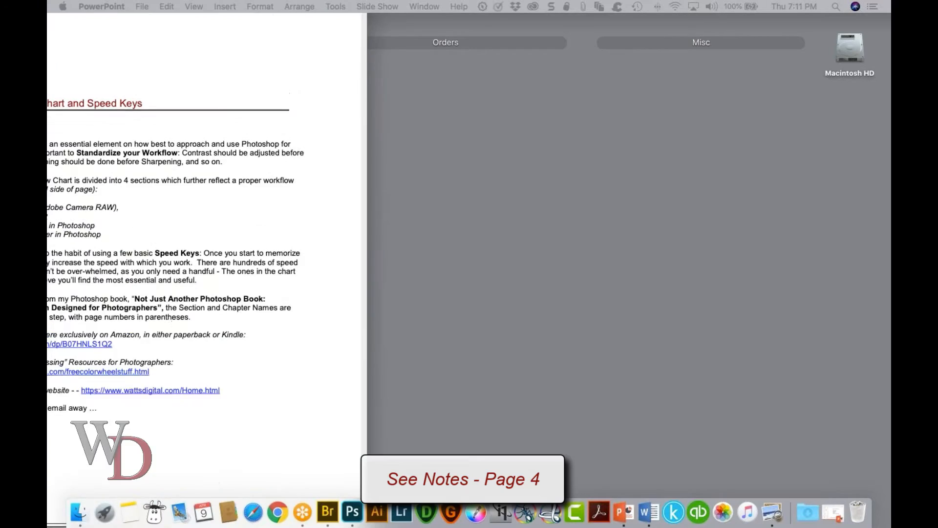
- Read the Workflow Chart and Speed Keys notes on page 4, and close the PDF
{"action": "scroll", "coordinate": [447, 201], "scroll_direction": "down", "scroll_amount": 5}
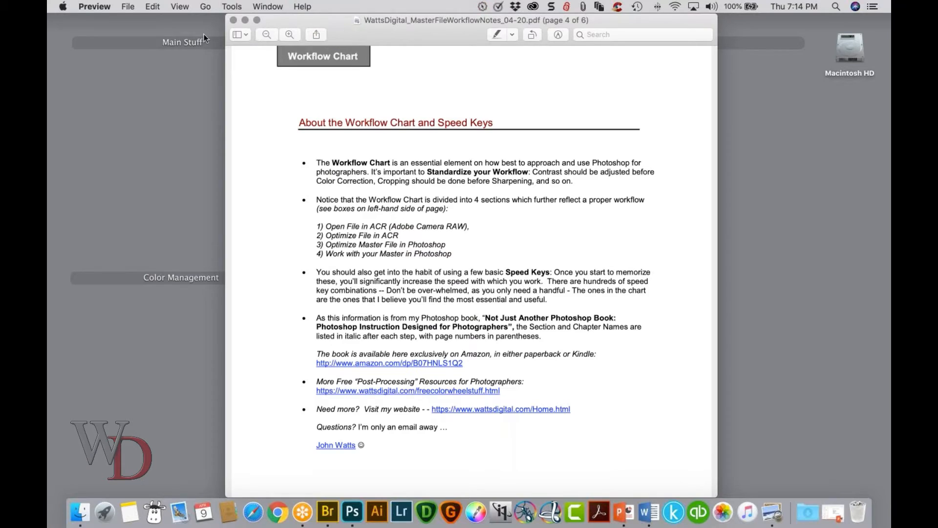
{"action": "key", "text": "super+w"}
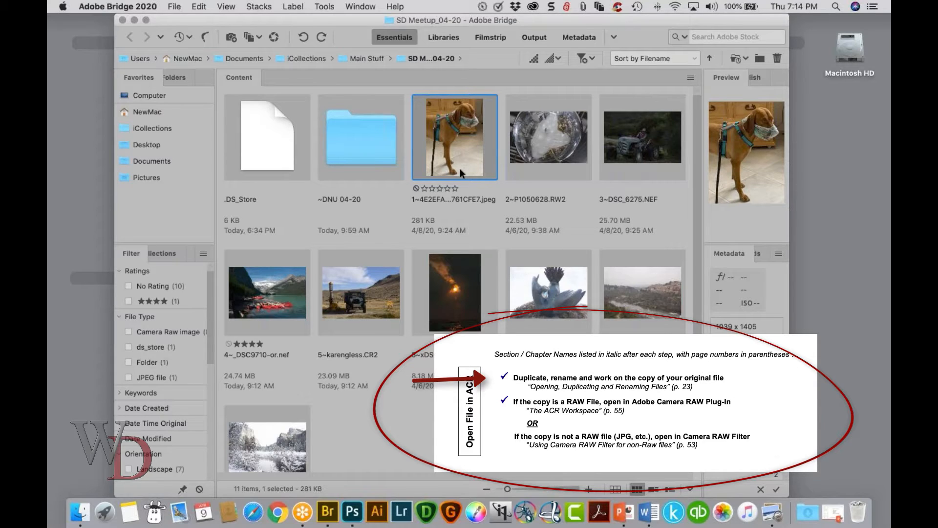
- Duplicate the JPEG of the dog wearing a mask in the SD Meetup_04-20 folder
{"action": "right_click", "coordinate": [455, 133]}
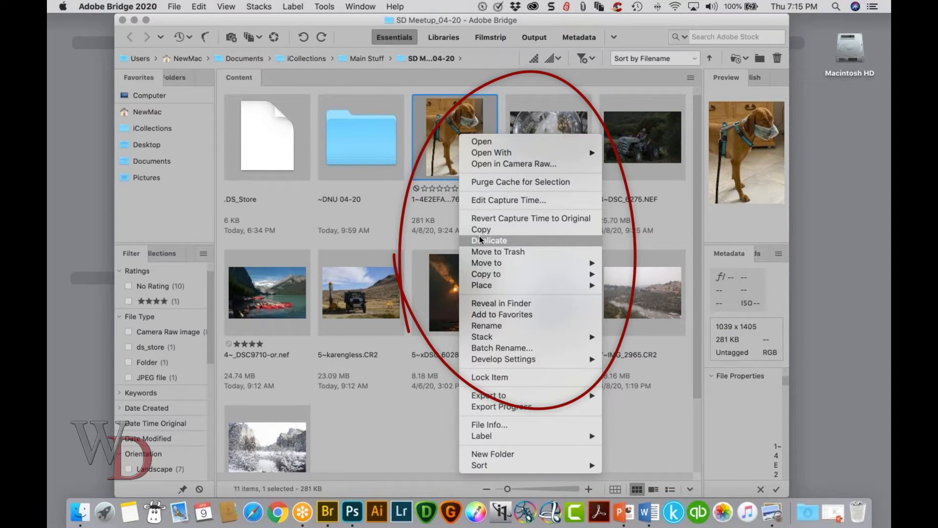
{"action": "left_click", "coordinate": [378, 212]}
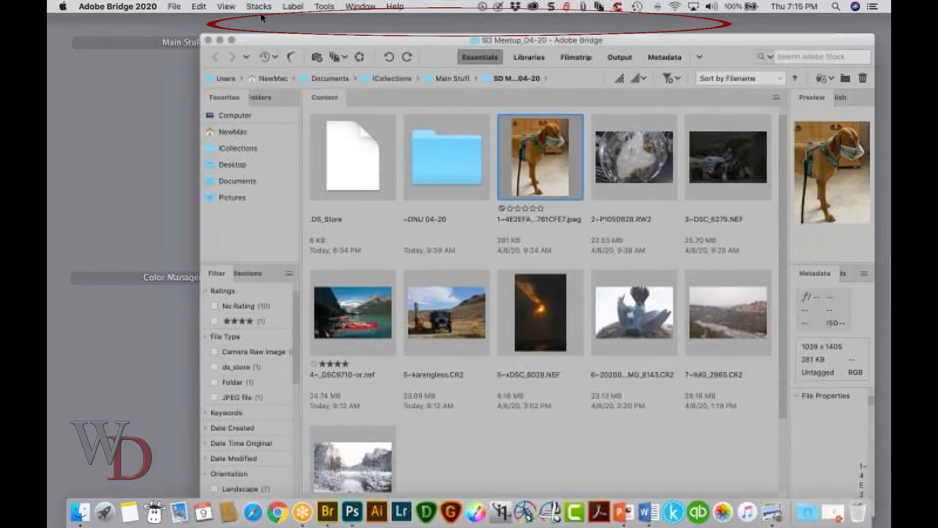
{"action": "left_click_drag", "start_coordinate": [425, 39], "coordinate": [346, 17]}
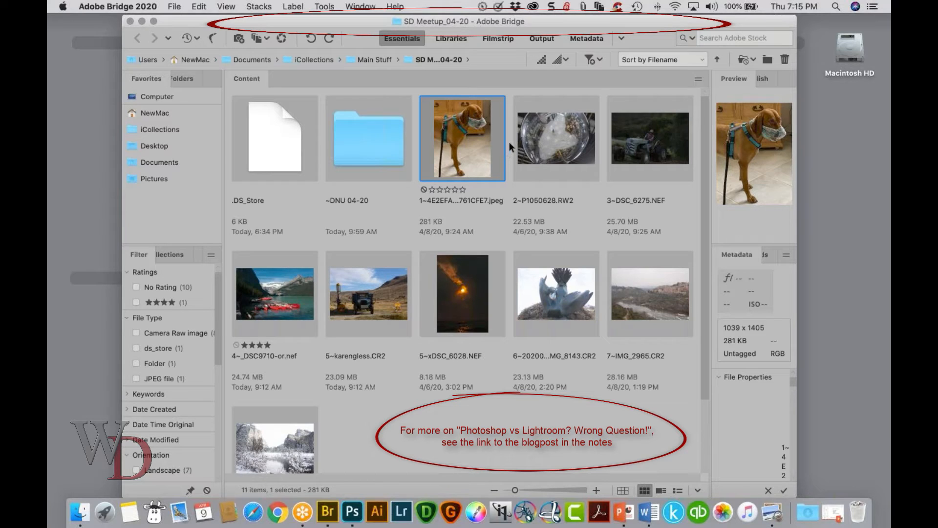
{"action": "right_click", "coordinate": [461, 133]}
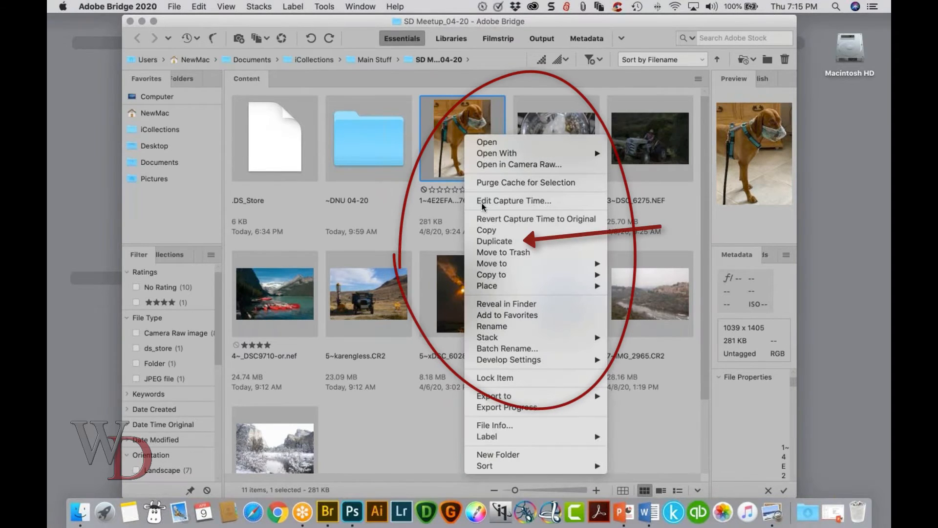
{"action": "left_click", "coordinate": [489, 239]}
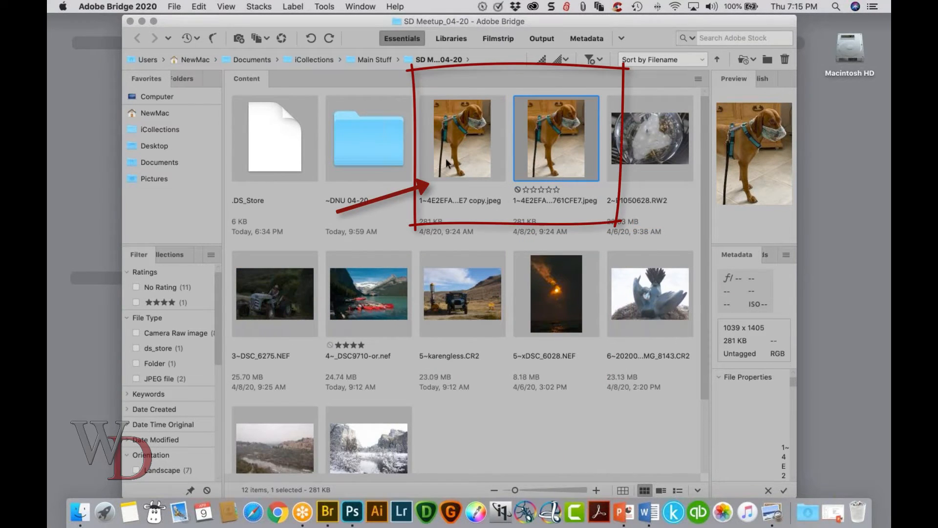
- Open the copy of the dog JPEG in Photoshop and duplicate its Background layer
{"action": "left_click", "coordinate": [461, 143]}
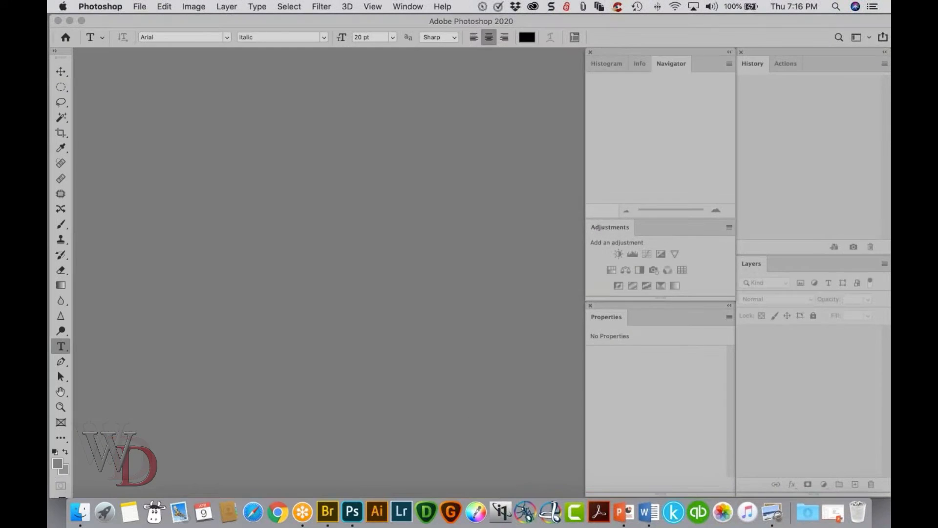
{"action": "left_click", "coordinate": [592, 300]}
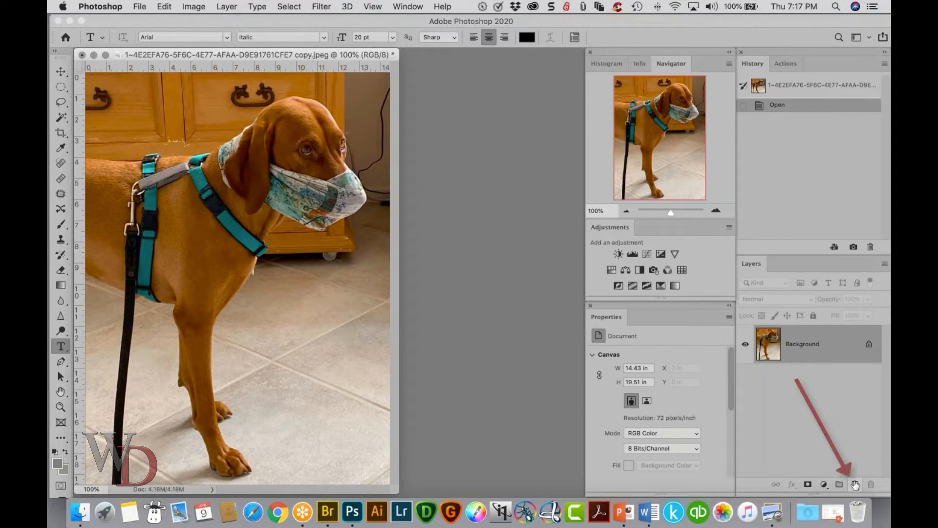
{"action": "mouse_move", "coordinate": [769, 341]}
{"action": "left_mouse_down"}
{"action": "mouse_move", "coordinate": [784, 386]}
{"action": "mouse_move", "coordinate": [856, 482]}
{"action": "left_mouse_up"}
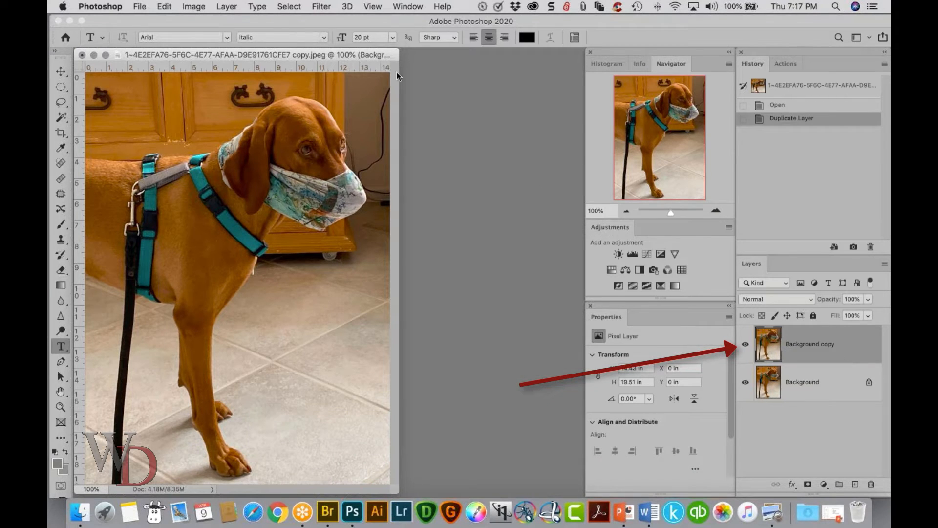
- Open the duplicated layer in the Camera Raw Filter and reposition the filter window so its adjustment sliders are accessible
{"action": "left_click", "coordinate": [320, 7]}
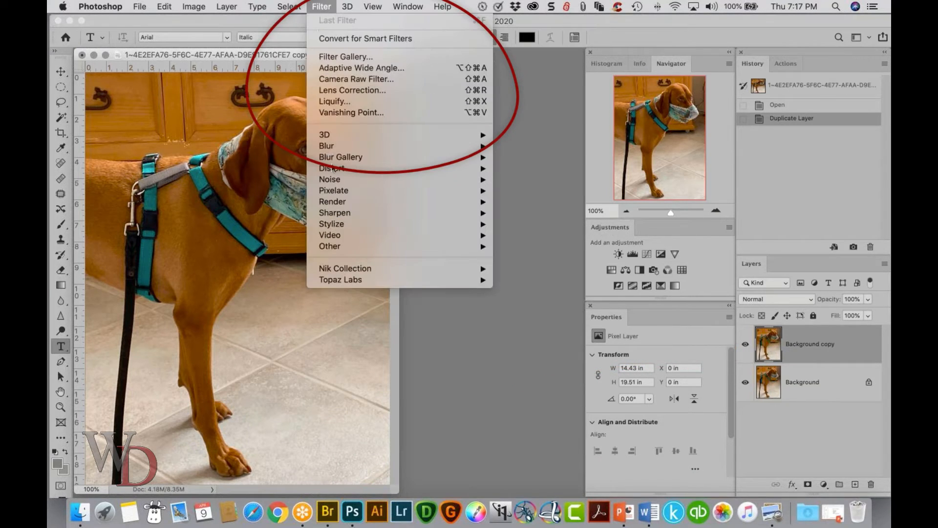
{"action": "left_click", "coordinate": [370, 79]}
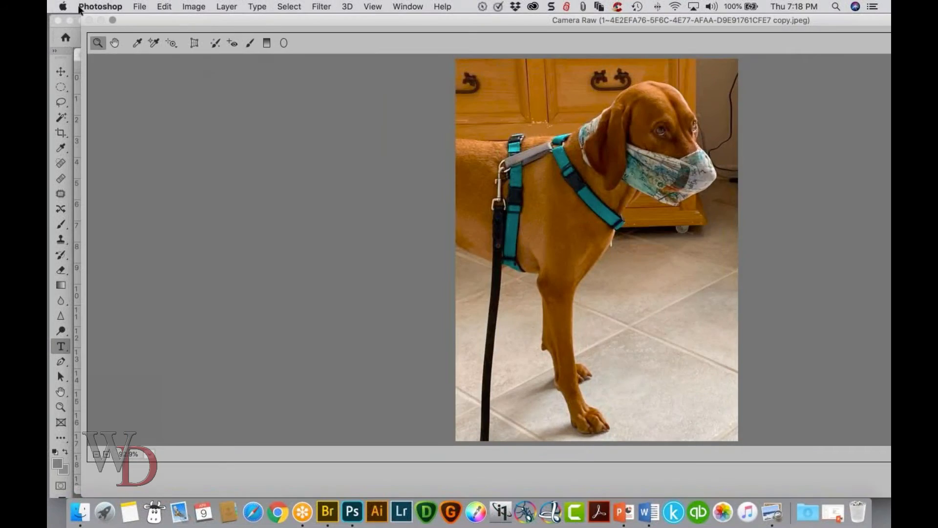
{"action": "left_click", "coordinate": [81, 20]}
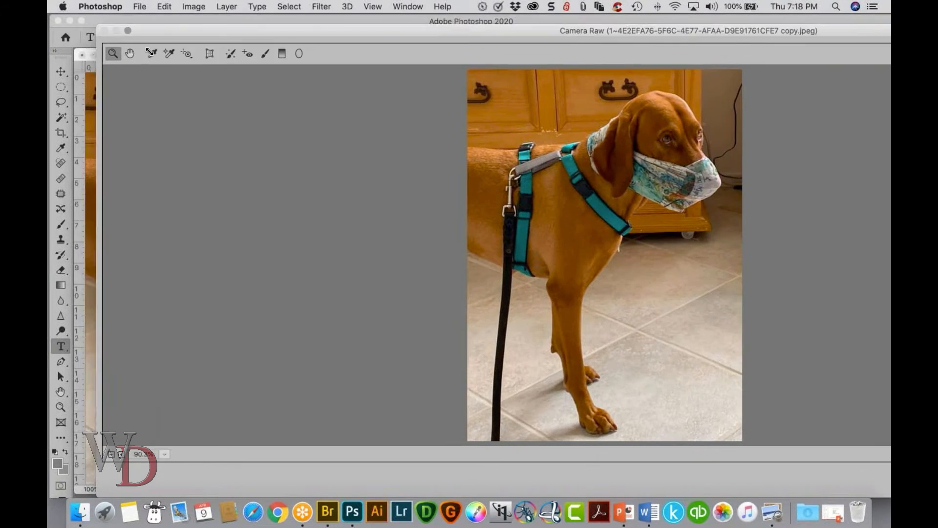
{"action": "left_click_drag", "start_coordinate": [262, 65], "coordinate": [0, 14]}
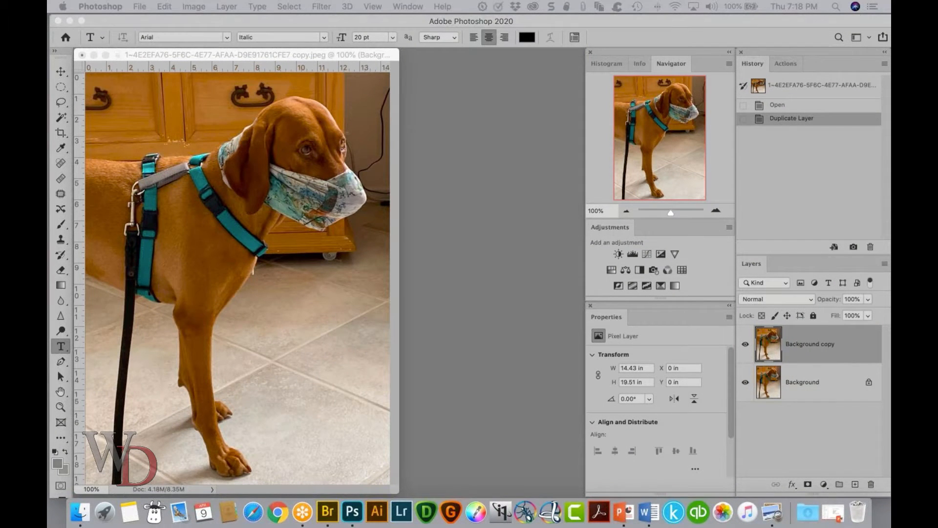
{"action": "left_click_drag", "start_coordinate": [0, 15], "coordinate": [340, 28]}
{"action": "left_click", "coordinate": [642, 54]}
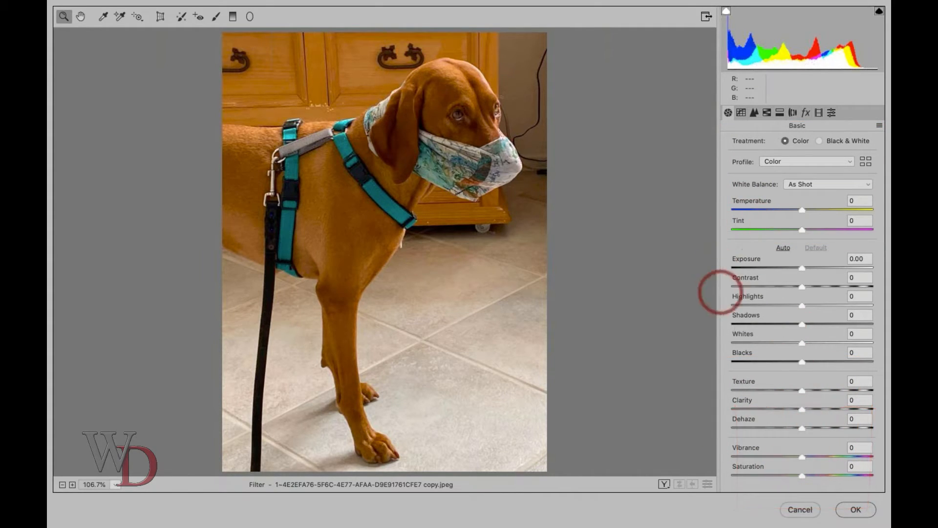
- Try a Contrast of -70, reset it, and set Contrast to -1
{"action": "left_click", "coordinate": [753, 287]}
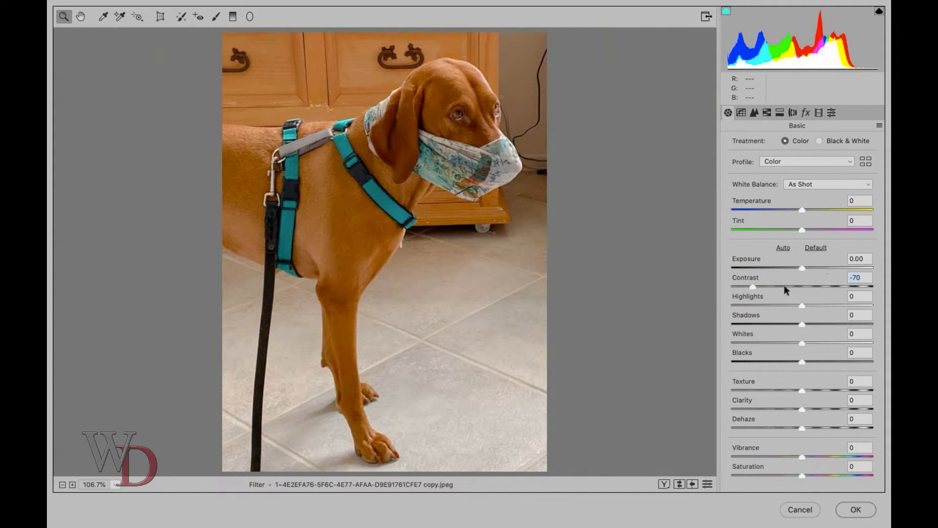
{"action": "double_click", "coordinate": [753, 287]}
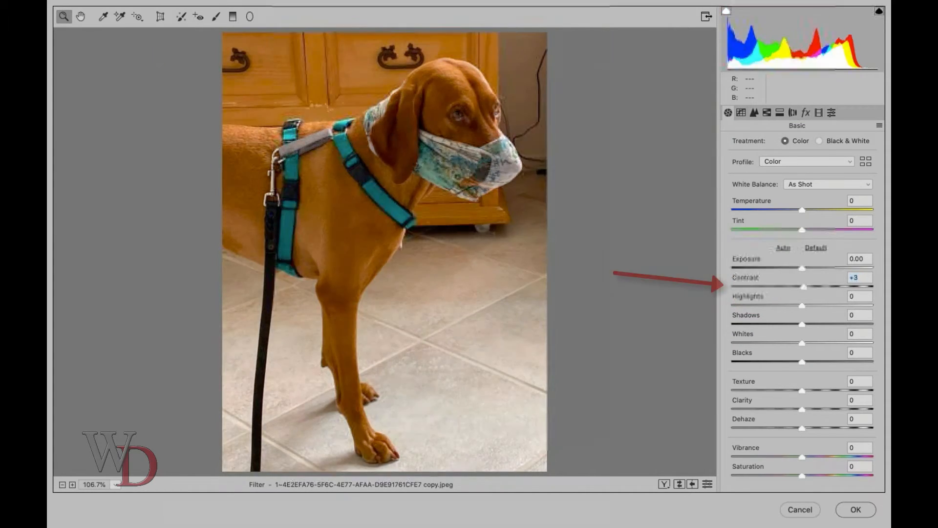
{"action": "left_click_drag", "start_coordinate": [802, 287], "coordinate": [803, 287]}
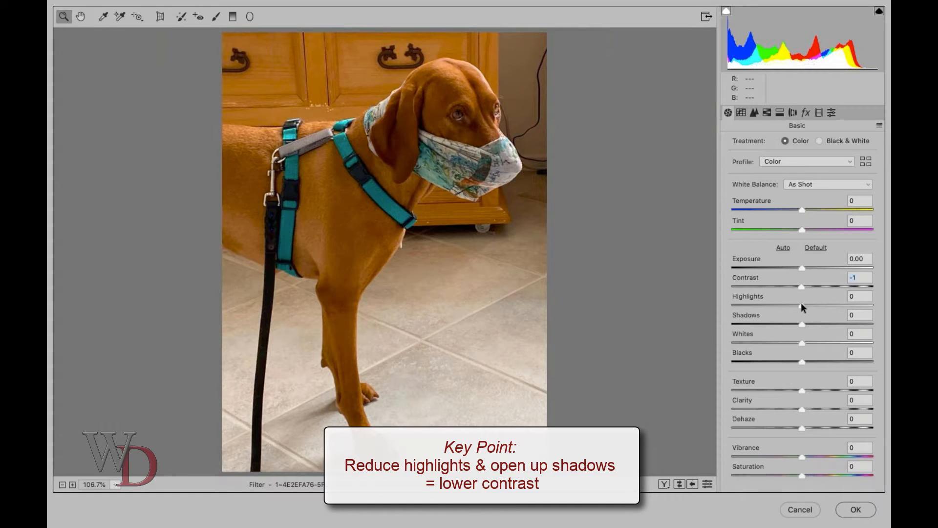
- Set Highlights to -91, Shadows to +55 and Whites to -86, and compare the result with the default settings
{"action": "left_click_drag", "start_coordinate": [801, 303], "coordinate": [749, 305]}
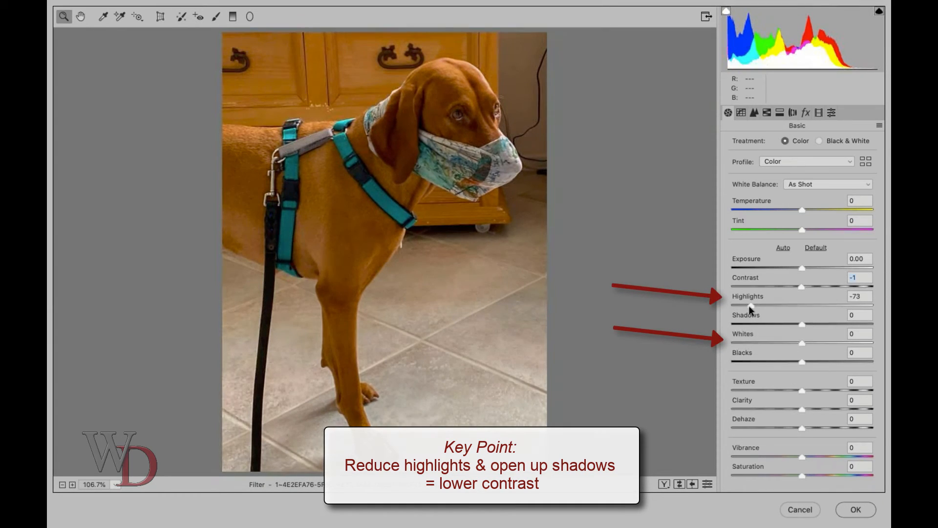
{"action": "left_click_drag", "start_coordinate": [802, 342], "coordinate": [841, 323]}
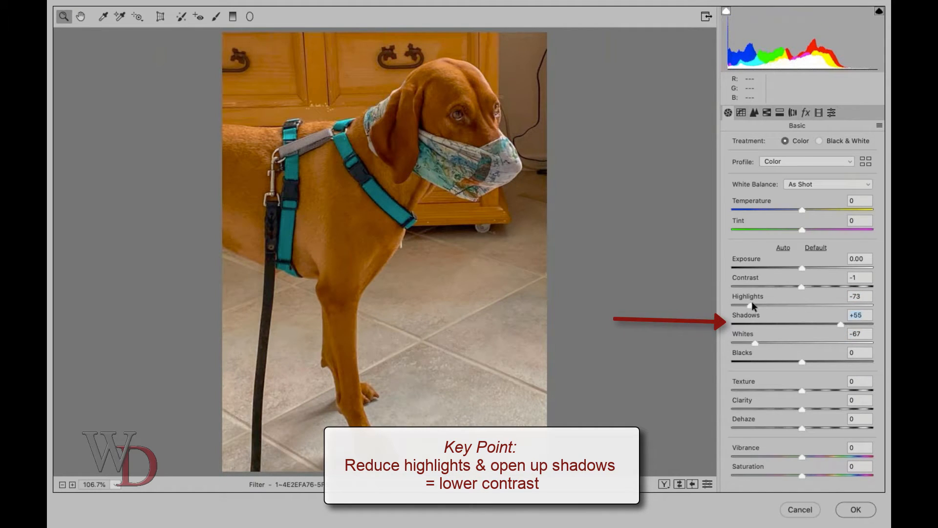
{"action": "left_click_drag", "start_coordinate": [752, 303], "coordinate": [739, 302]}
{"action": "left_click_drag", "start_coordinate": [756, 343], "coordinate": [740, 341]}
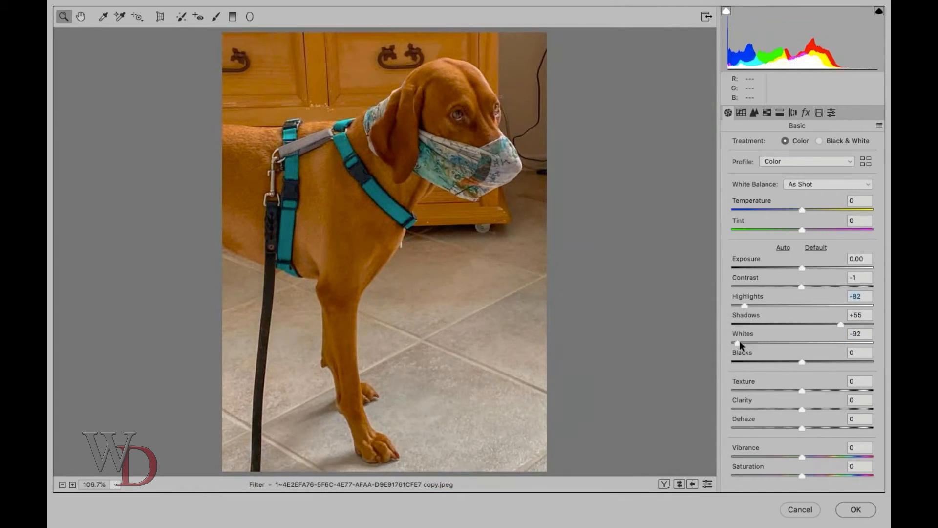
{"action": "left_click_drag", "start_coordinate": [743, 303], "coordinate": [740, 300]}
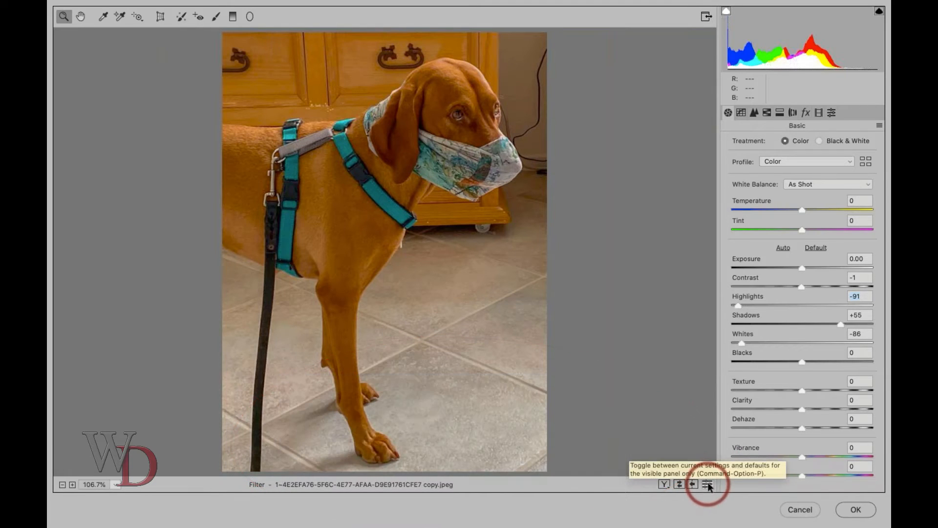
{"action": "left_click", "coordinate": [707, 484]}
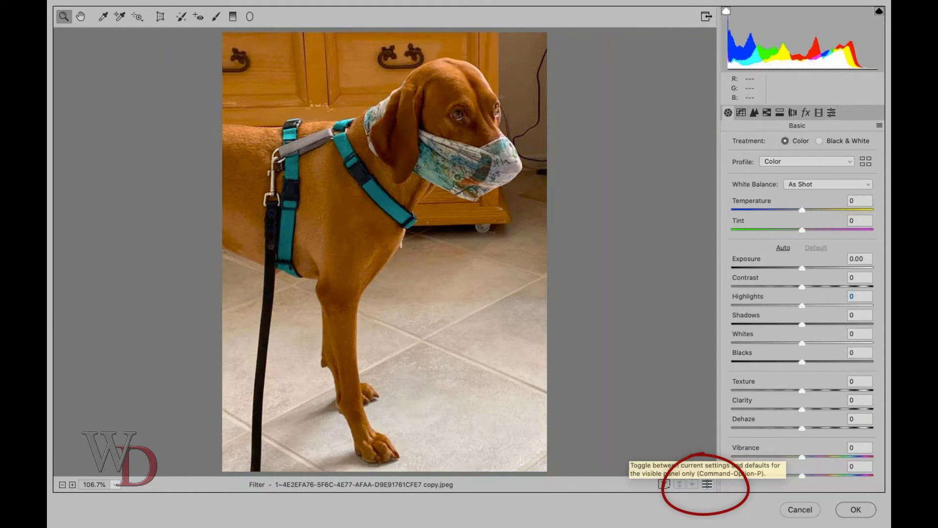
{"action": "left_click", "coordinate": [707, 484]}
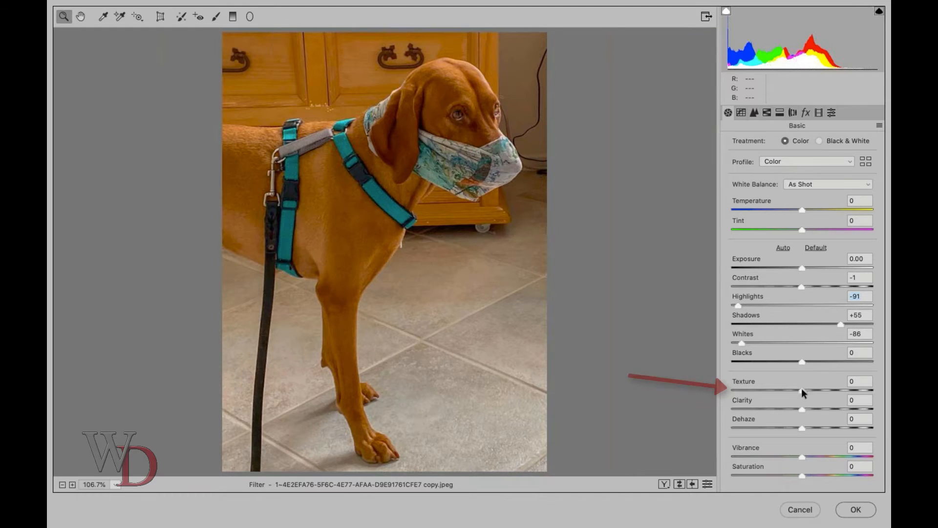
- Set Texture to +6, Exposure to -0.15 and Shadows to +99, and compare the image with the default settings
{"action": "left_click_drag", "start_coordinate": [801, 390], "coordinate": [805, 390]}
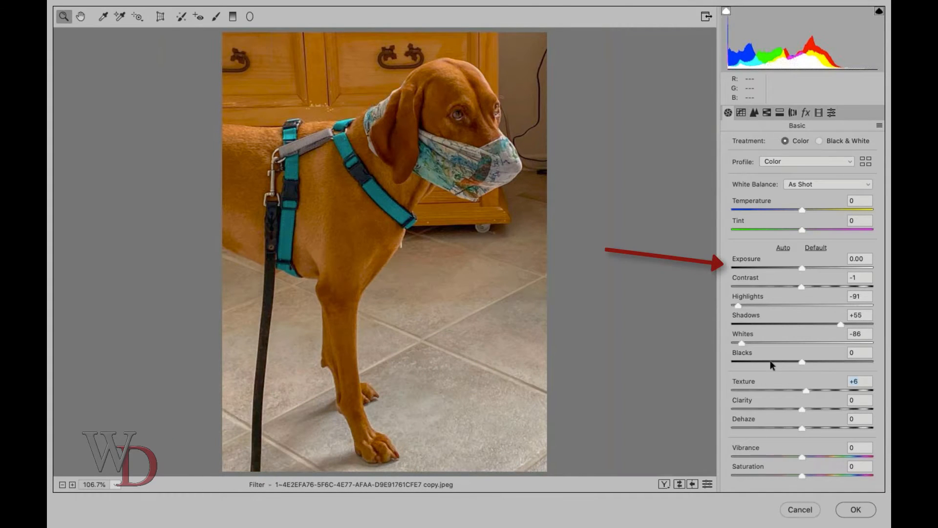
{"action": "left_click_drag", "start_coordinate": [797, 268], "coordinate": [796, 268]}
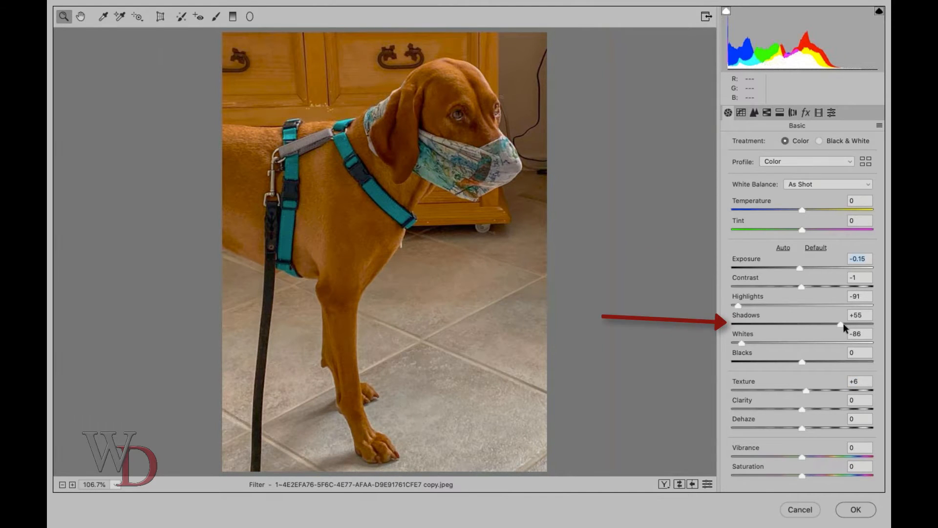
{"action": "left_click_drag", "start_coordinate": [852, 323], "coordinate": [875, 327]}
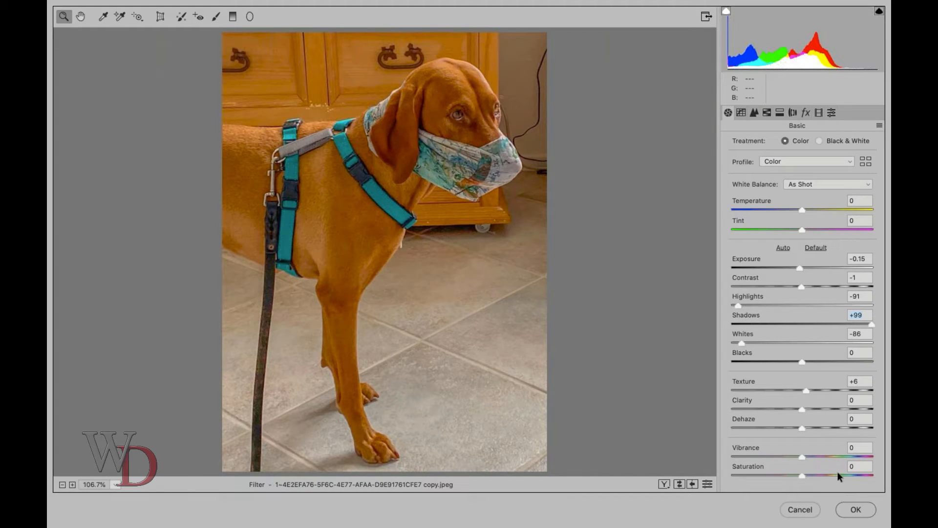
{"action": "left_click", "coordinate": [708, 484]}
{"action": "left_click", "coordinate": [707, 484]}
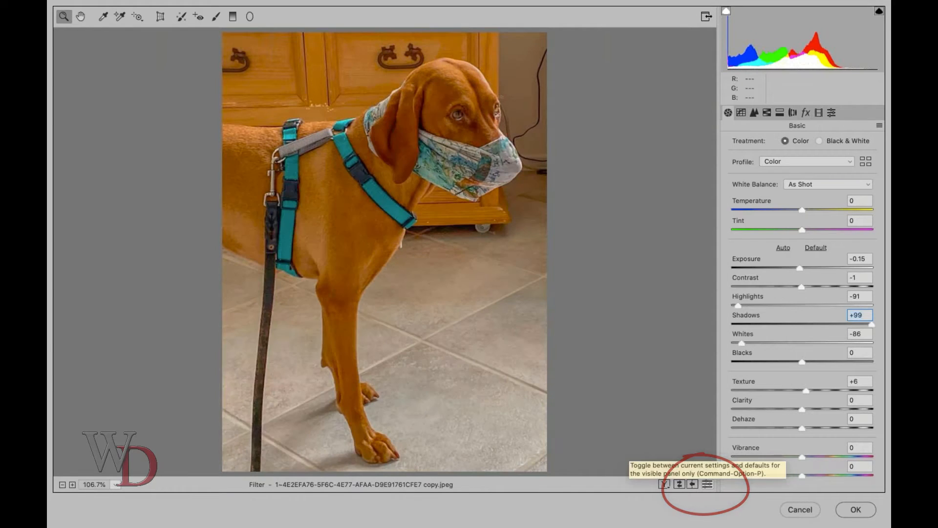
- Apply the Camera Raw Filter and compare the Background copy layer with the original by hiding and showing it
{"action": "left_click", "coordinate": [861, 507]}
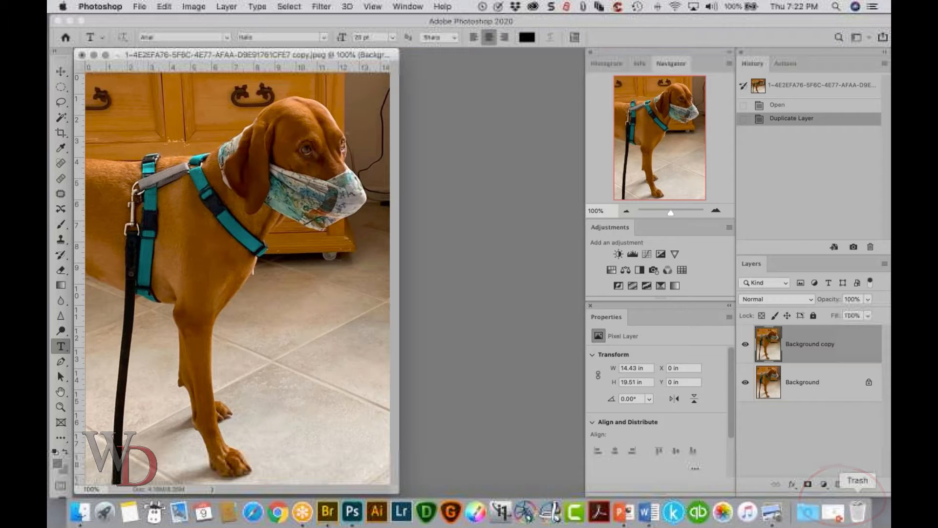
{"action": "left_click", "coordinate": [745, 344]}
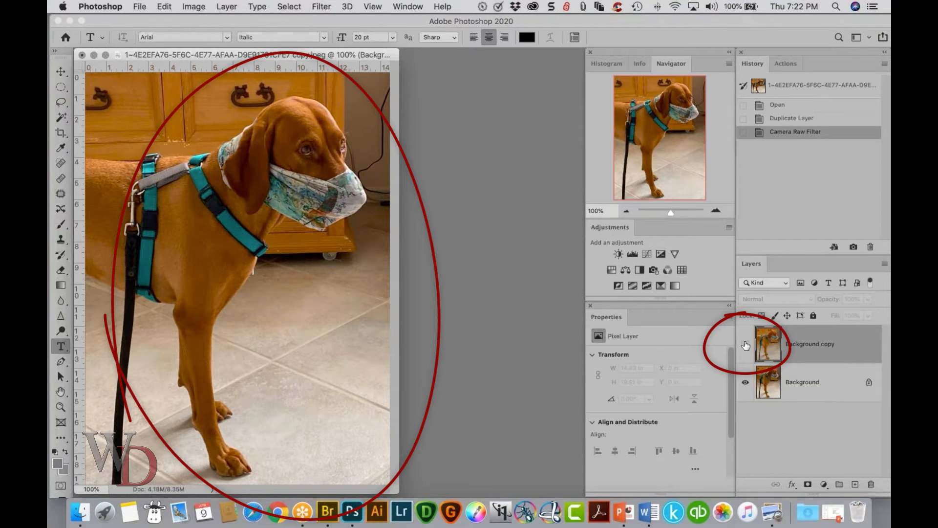
{"action": "left_click", "coordinate": [745, 345]}
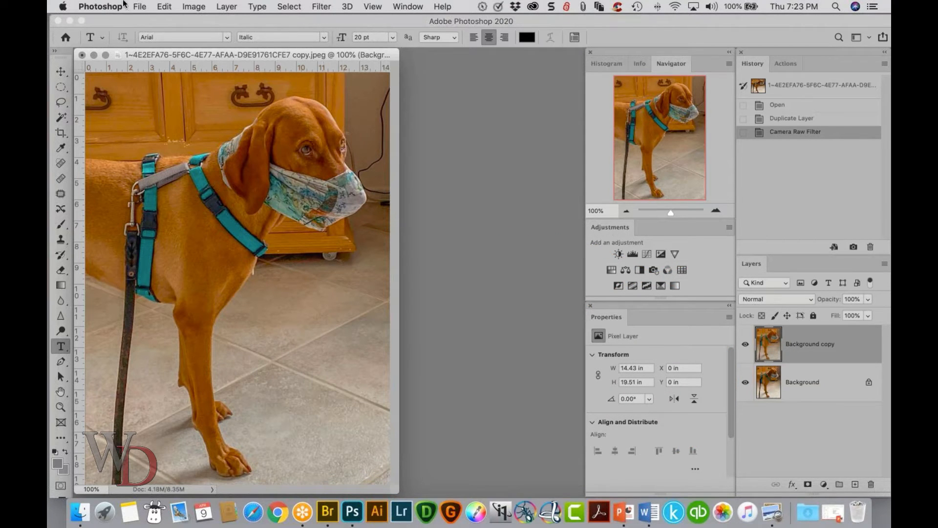
- Save the image as a Photoshop-format file with layers, replacing " copy" at the end of the file name with "_M"
{"action": "left_click", "coordinate": [139, 7]}
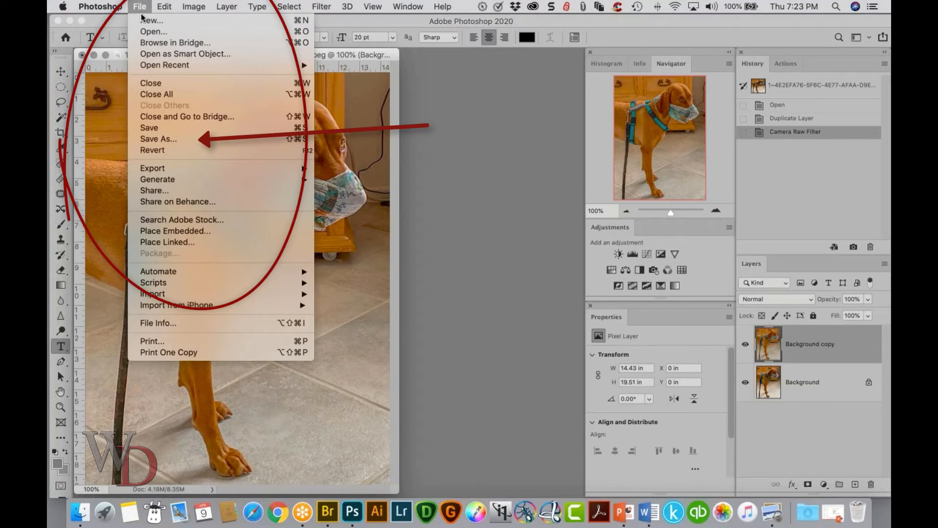
{"action": "left_click", "coordinate": [197, 139]}
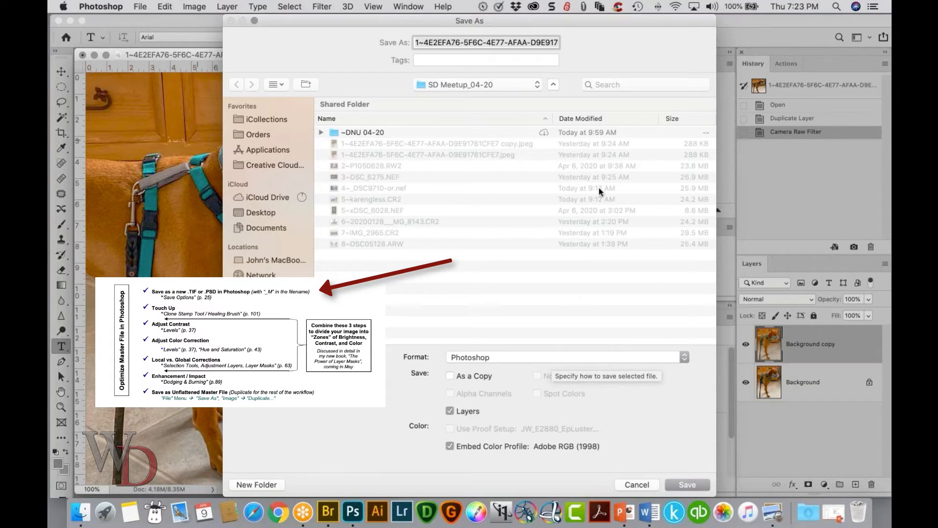
{"action": "left_click", "coordinate": [558, 40]}
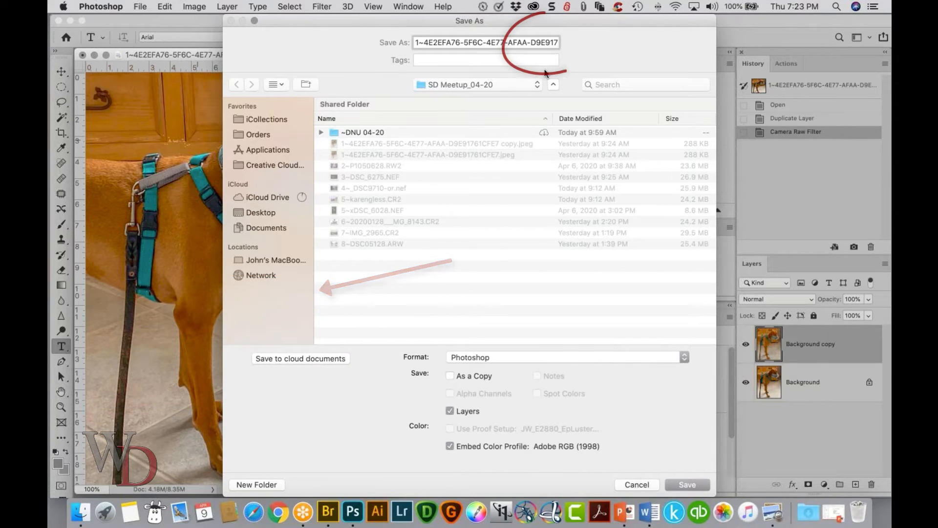
{"action": "key", "text": "Right"}
{"action": "key", "text": "Right"}
{"action": "key", "text": "Right"}
{"action": "key", "text": "Right"}
{"action": "key", "text": "Right"}
{"action": "key", "text": "Right"}
{"action": "key", "text": "Right"}
{"action": "key", "text": "Right"}
{"action": "key", "text": "Right"}
{"action": "key", "text": "Right"}
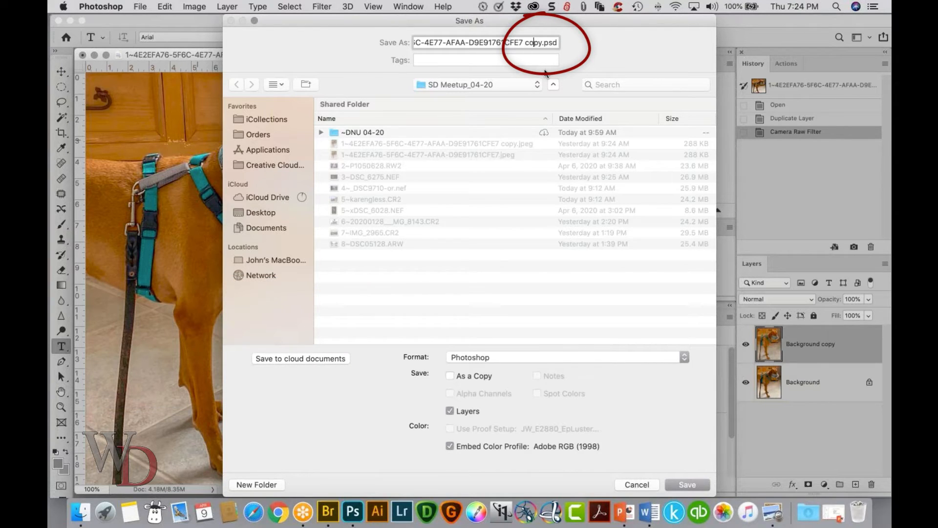
{"action": "key", "text": "BackSpace"}
{"action": "key", "text": "BackSpace"}
{"action": "key", "text": "BackSpace"}
{"action": "key", "text": "BackSpace"}
{"action": "key", "text": "BackSpace"}
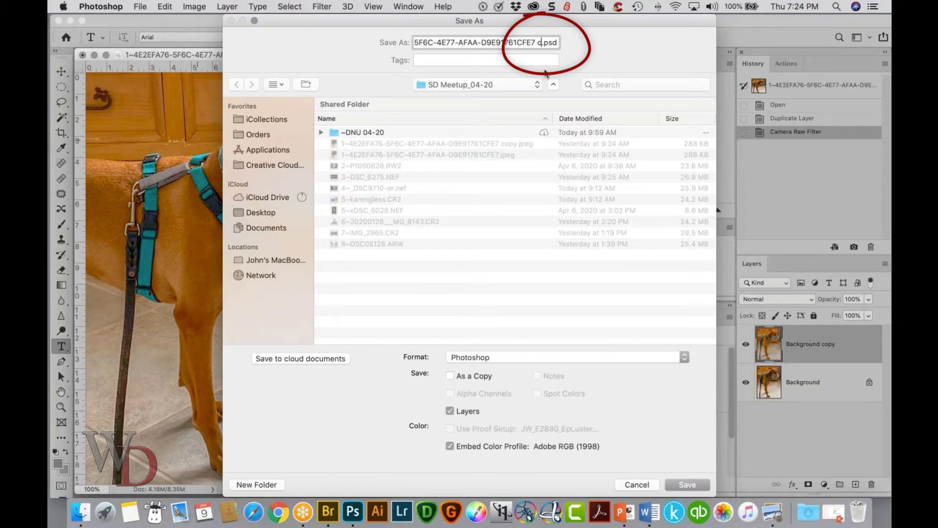
{"action": "type", "text": "_M"}
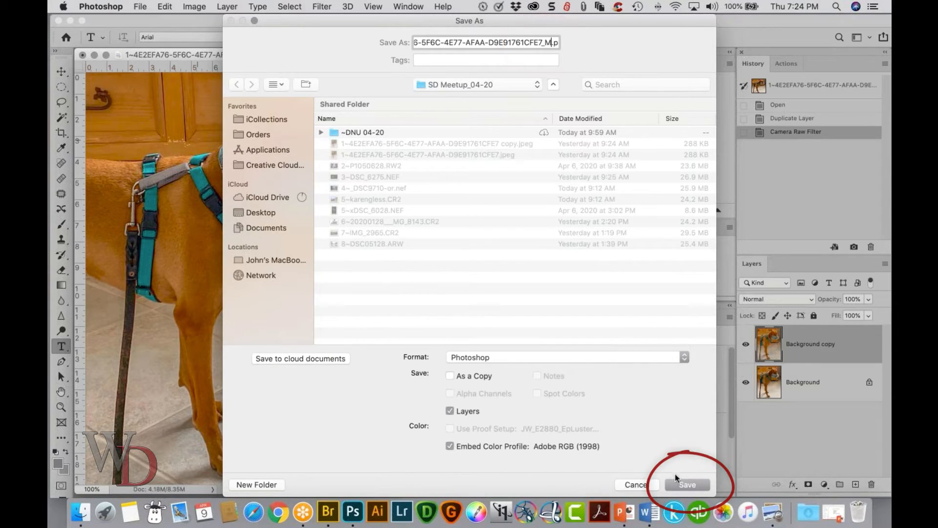
{"action": "left_click", "coordinate": [685, 483]}
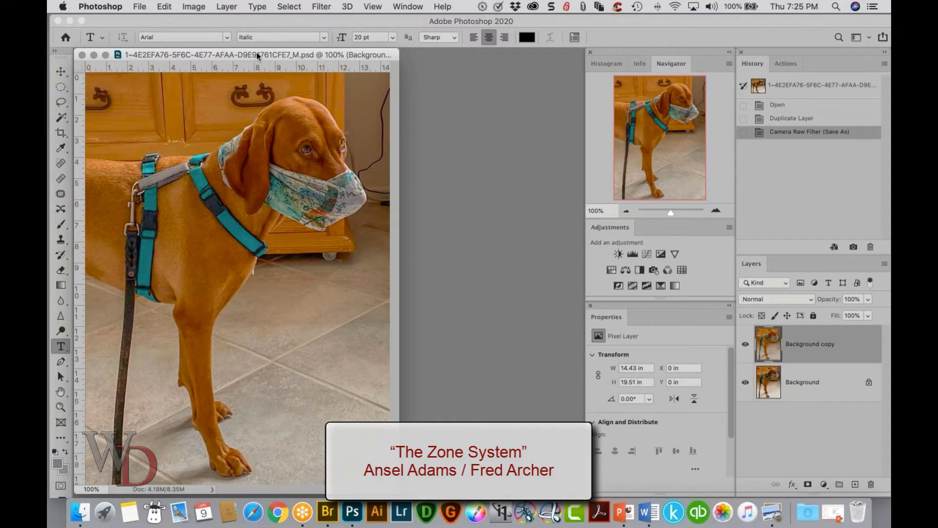
- Add a Levels adjustment layer above Background copy, with the highlights input at 214 and the midtones at 0.96
{"action": "left_click_drag", "start_coordinate": [256, 52], "coordinate": [250, 91]}
{"action": "left_click_drag", "start_coordinate": [307, 91], "coordinate": [376, 63]}
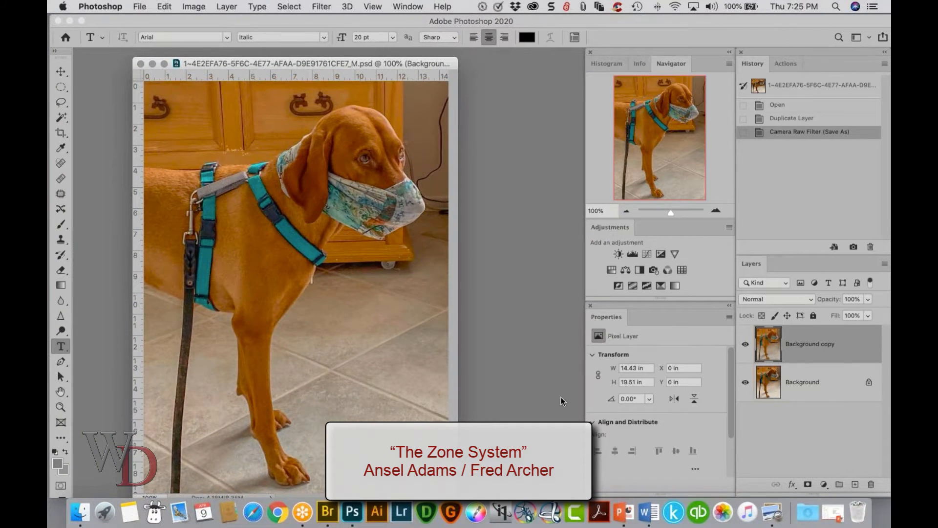
{"action": "left_click", "coordinate": [632, 255]}
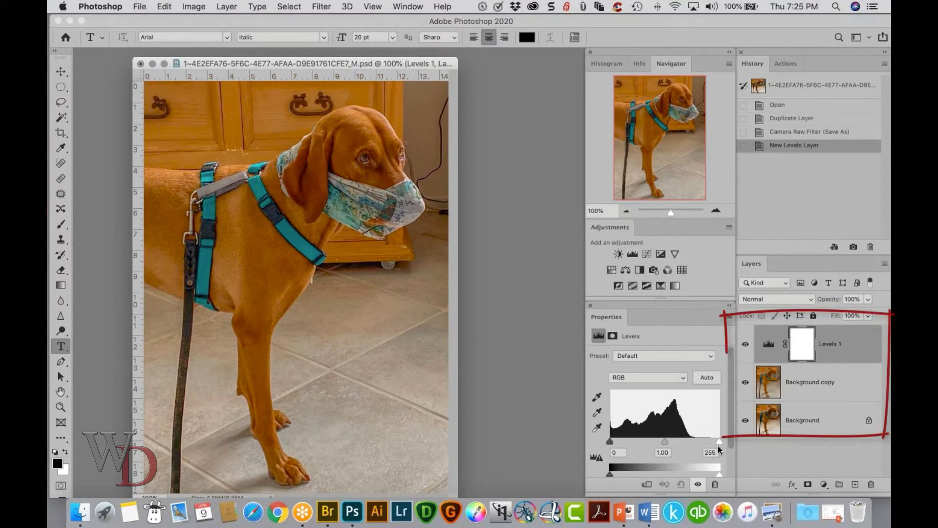
{"action": "left_click_drag", "start_coordinate": [718, 441], "coordinate": [702, 439]}
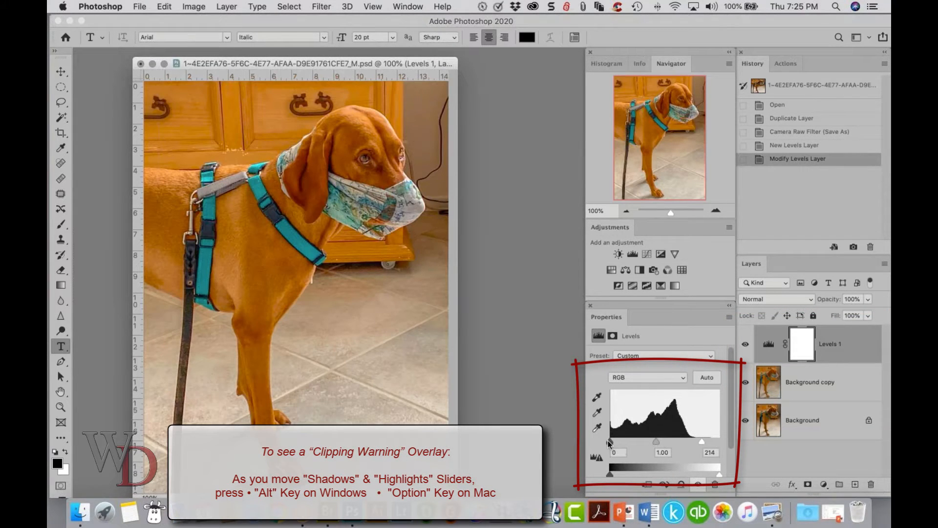
{"action": "left_click_drag", "start_coordinate": [609, 442], "coordinate": [609, 442]}
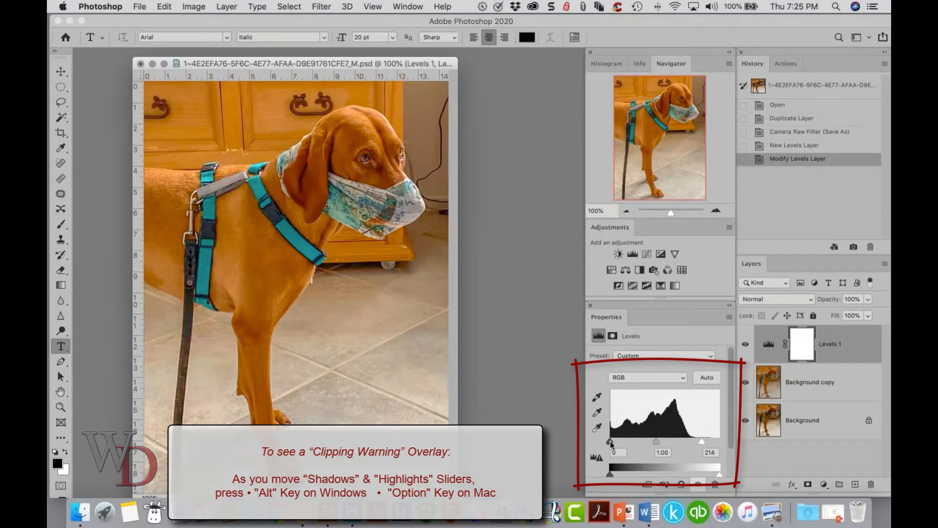
{"action": "left_click", "coordinate": [657, 442]}
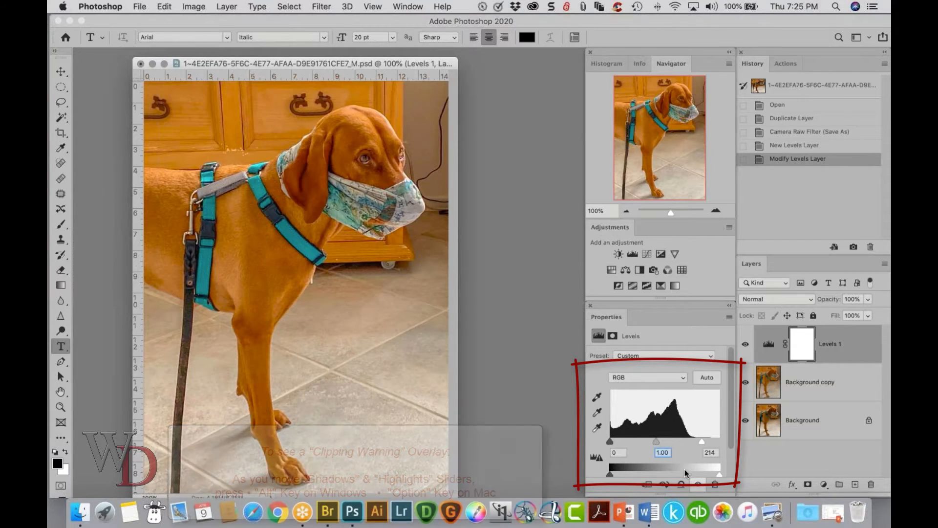
{"action": "key", "text": "Down"}
{"action": "key", "text": "Down"}
{"action": "key", "text": "Down"}
{"action": "key", "text": "Down"}
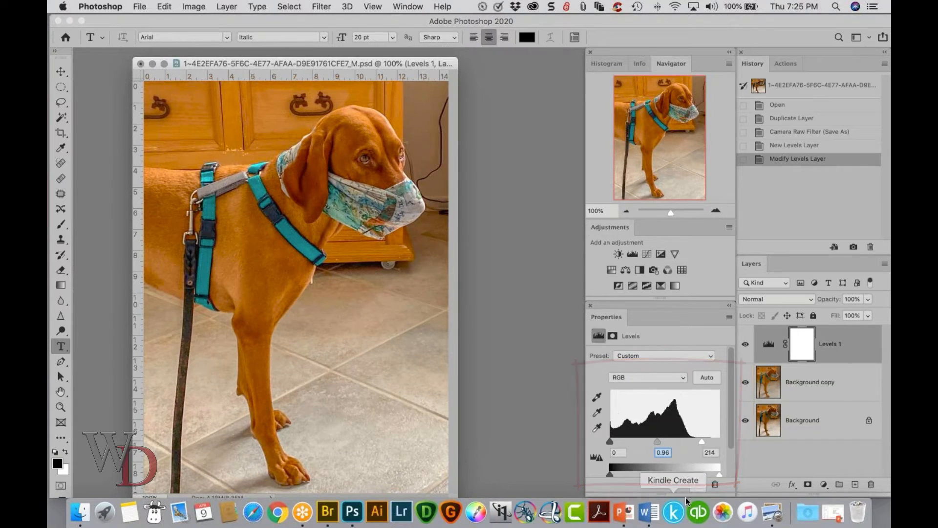
- Compare the edits with the original by toggling Levels 1, hiding it with Background copy, and showing both layers again one by one
{"action": "left_click", "coordinate": [699, 483]}
{"action": "left_click", "coordinate": [699, 484]}
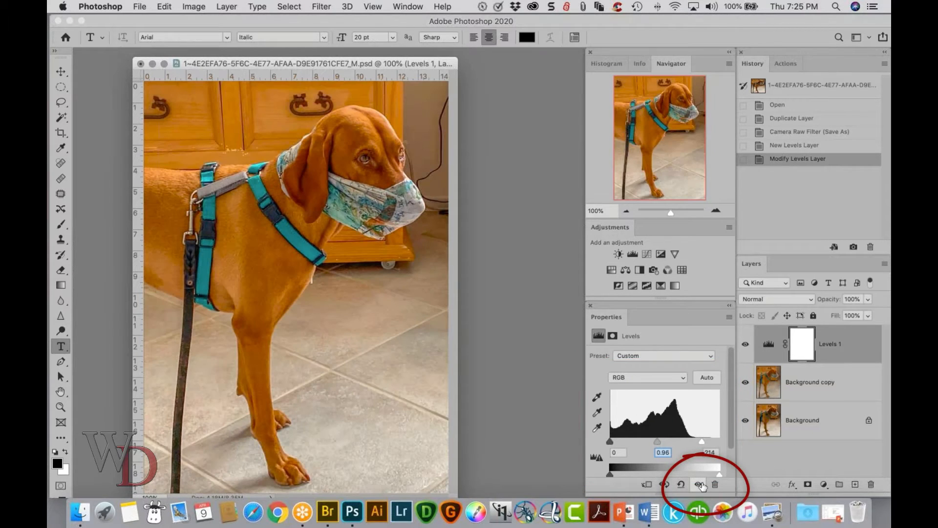
{"action": "left_click", "coordinate": [699, 484]}
{"action": "left_click", "coordinate": [699, 484]}
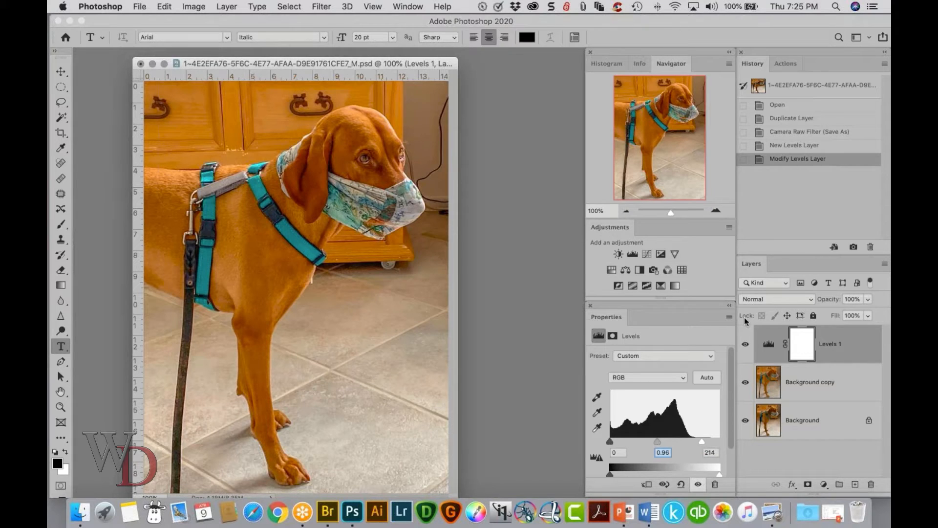
{"action": "left_click", "coordinate": [745, 343]}
{"action": "left_click", "coordinate": [745, 382]}
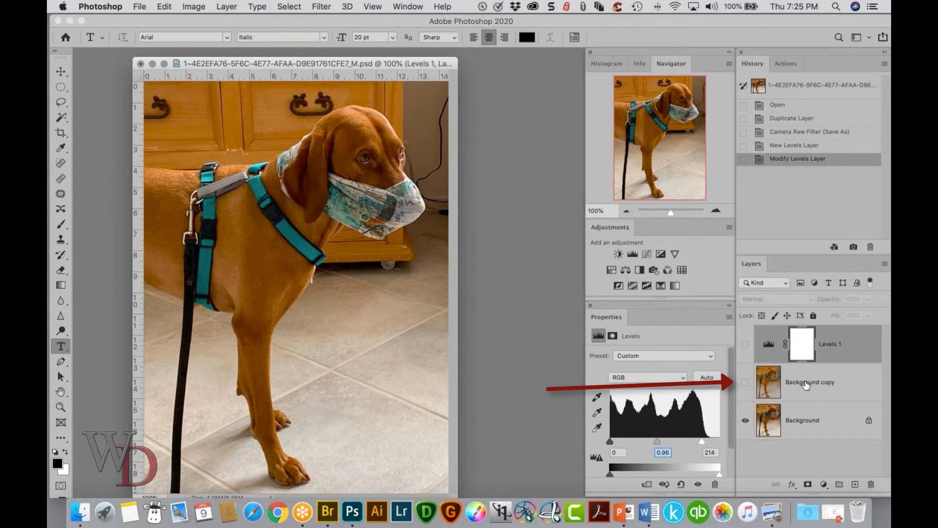
{"action": "left_click", "coordinate": [802, 382]}
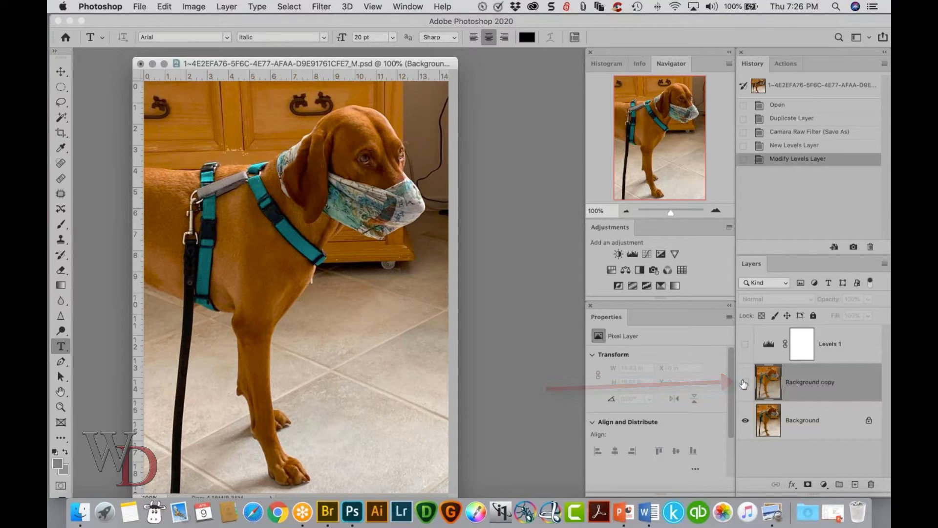
{"action": "left_click", "coordinate": [744, 382]}
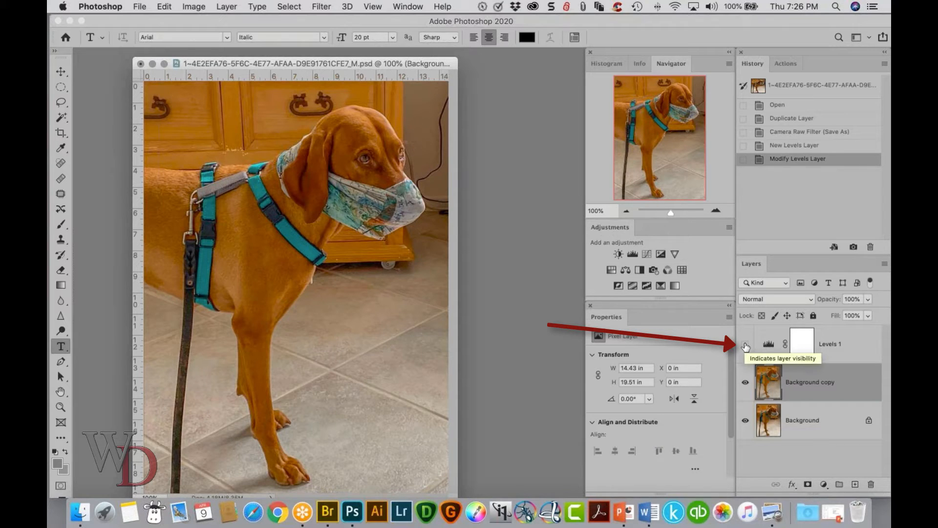
{"action": "left_click", "coordinate": [745, 345]}
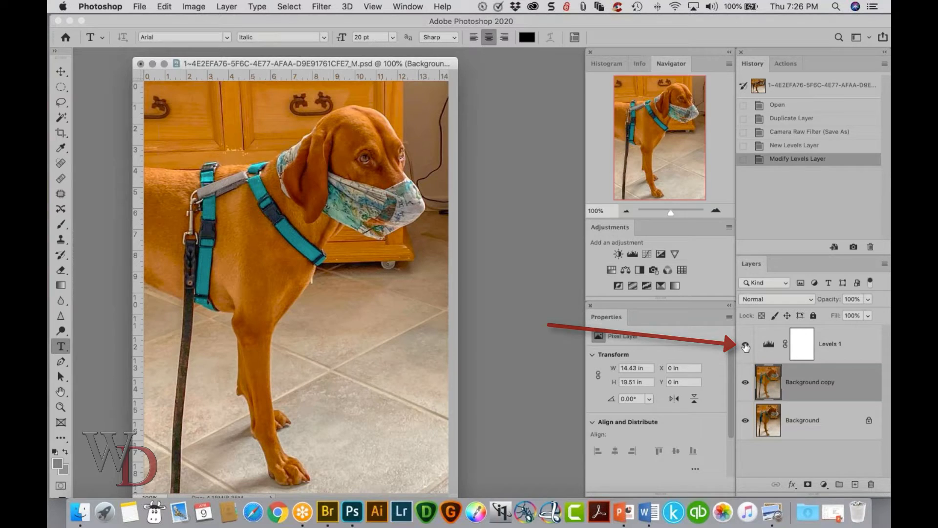
- Add a Hue/Saturation adjustment layer above Levels 1 and set the saturation of the Reds to -35
{"action": "left_click", "coordinate": [839, 343]}
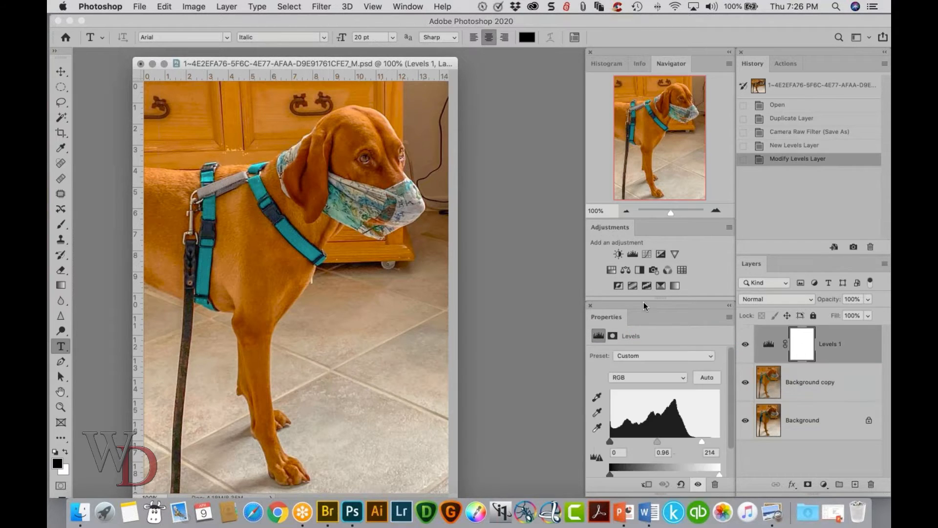
{"action": "left_click", "coordinate": [610, 270]}
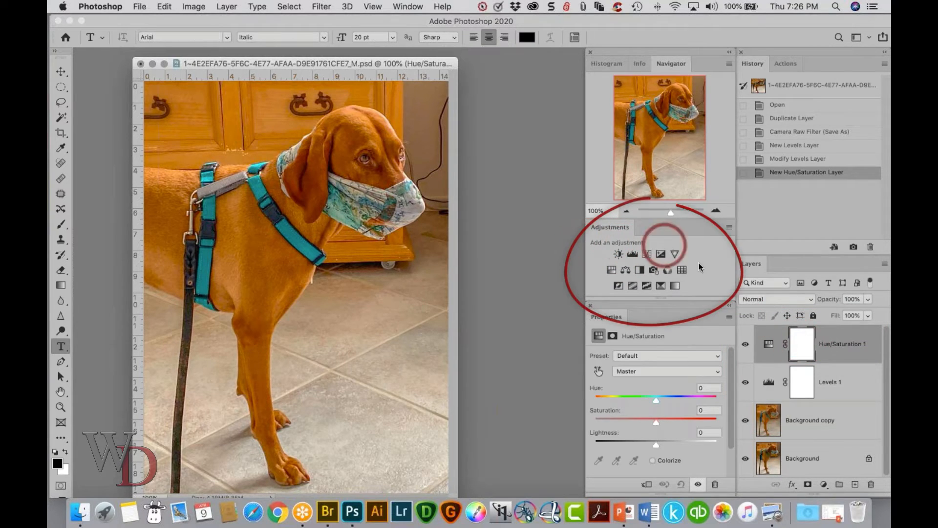
{"action": "left_click", "coordinate": [824, 485]}
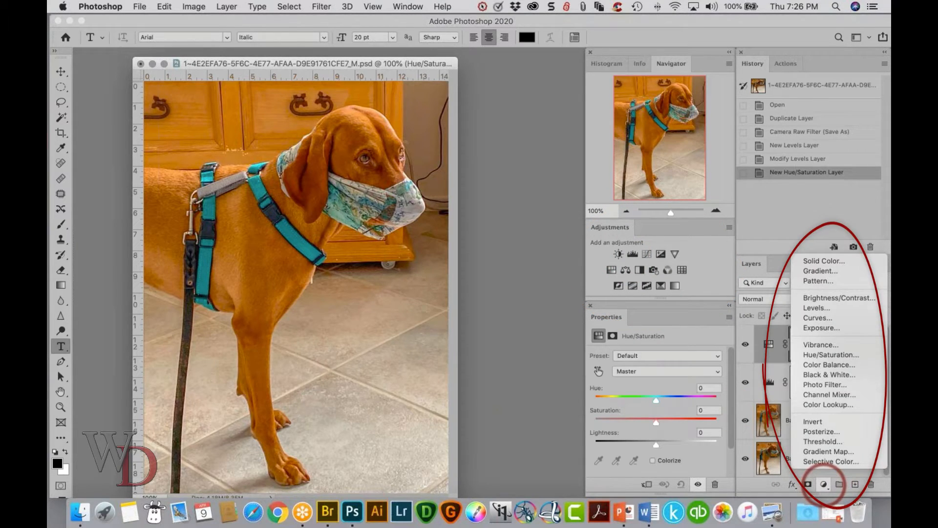
{"action": "left_click", "coordinate": [824, 485]}
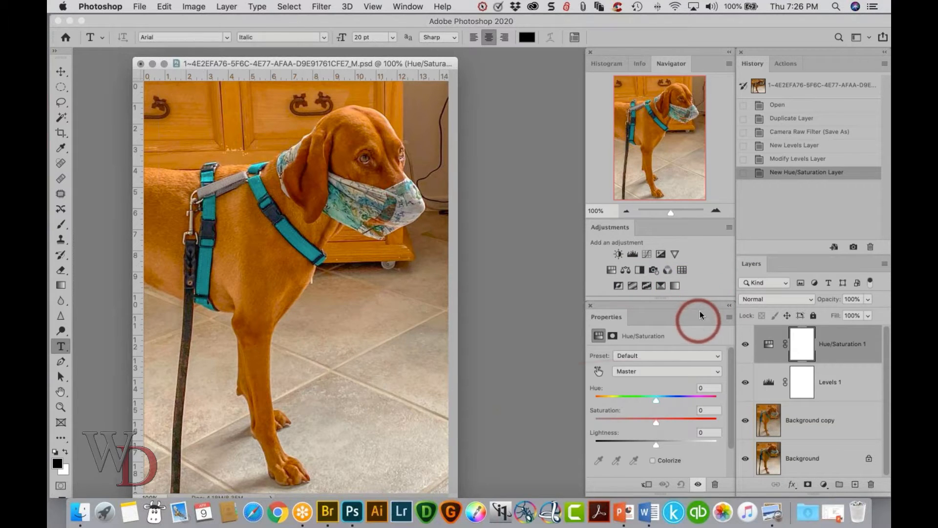
{"action": "left_click", "coordinate": [667, 371]}
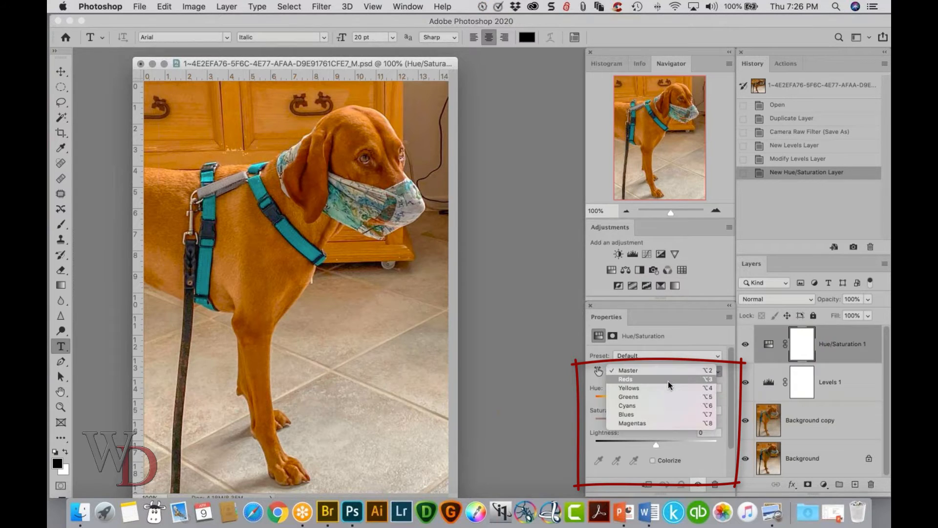
{"action": "left_click", "coordinate": [667, 382]}
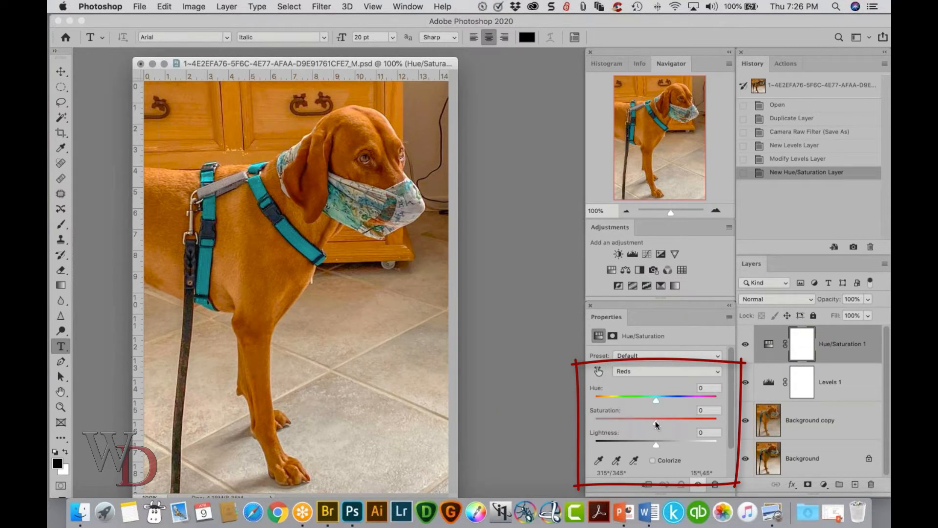
{"action": "left_click_drag", "start_coordinate": [656, 424], "coordinate": [634, 422]}
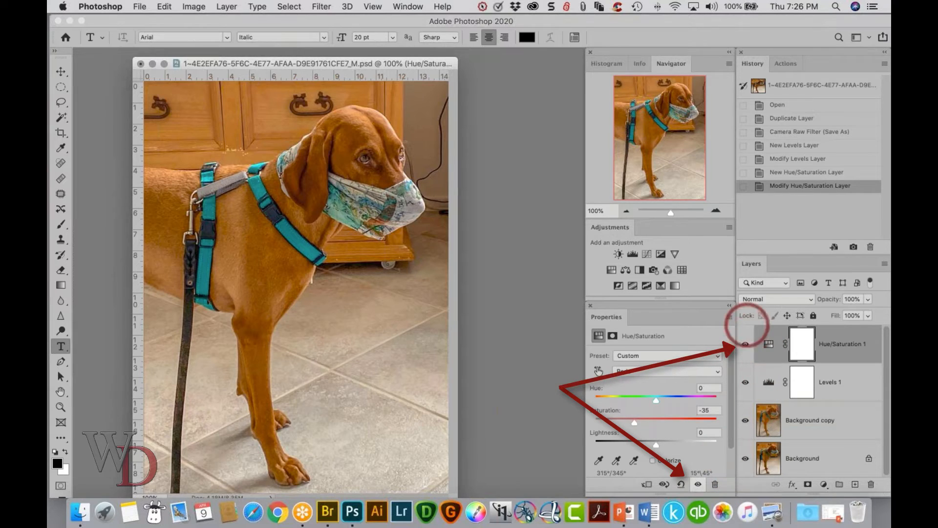
- Compare the image with and without the Hue/Saturation adjustment by hiding and showing its layer
{"action": "left_click", "coordinate": [746, 345]}
{"action": "left_click", "coordinate": [745, 345]}
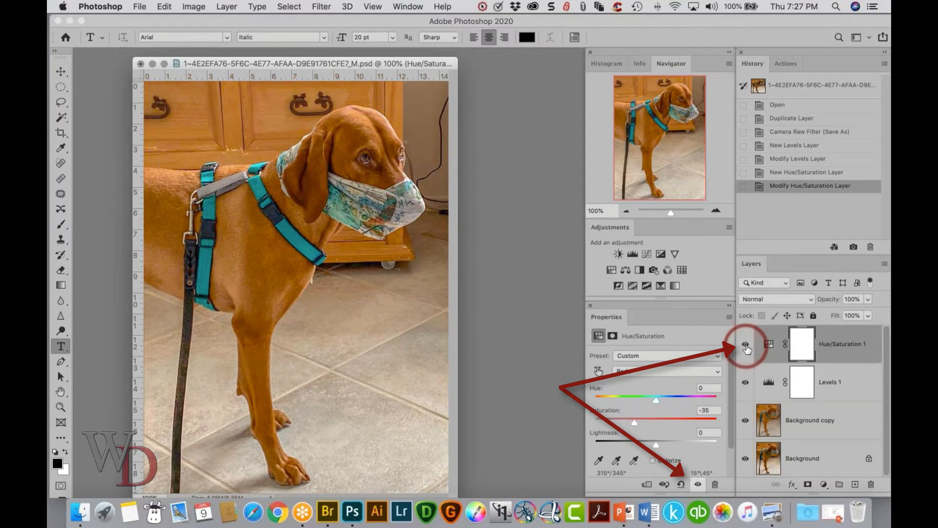
{"action": "left_click", "coordinate": [697, 484]}
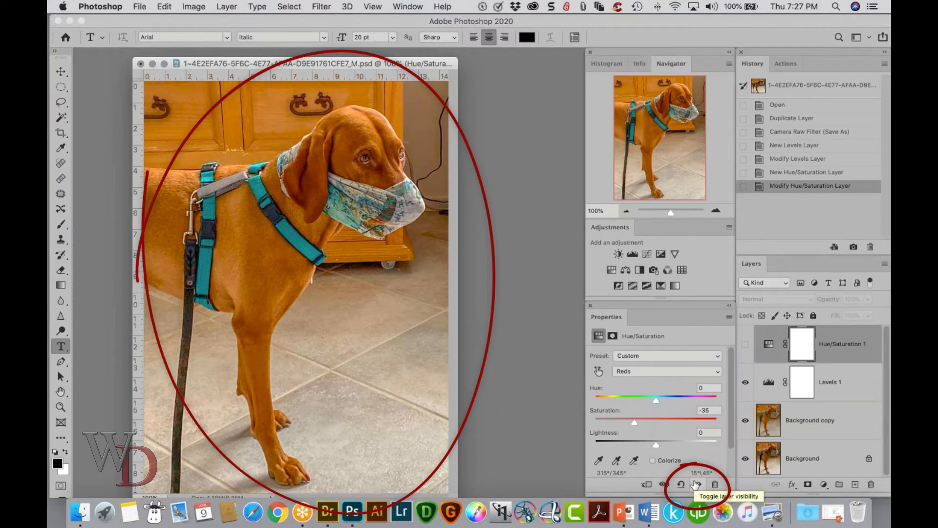
{"action": "left_click", "coordinate": [695, 484]}
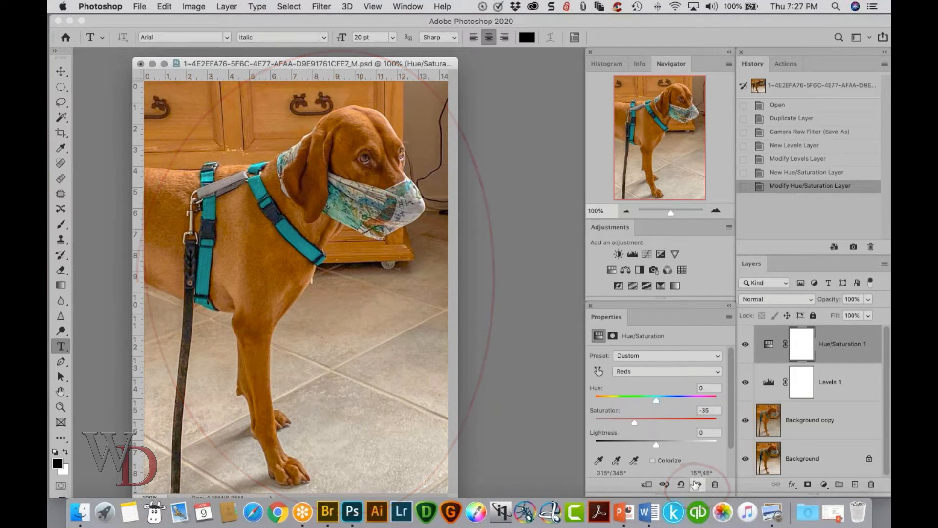
{"action": "left_click", "coordinate": [694, 484]}
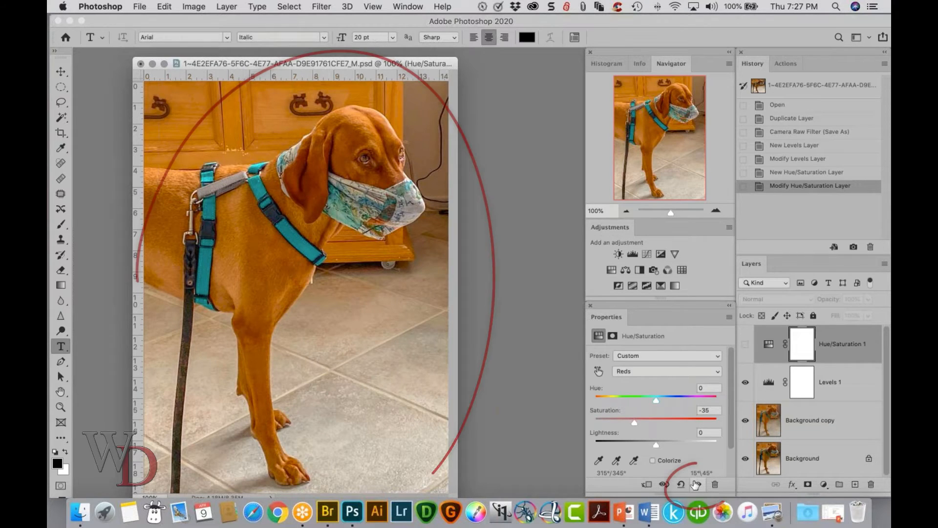
{"action": "left_click", "coordinate": [694, 484]}
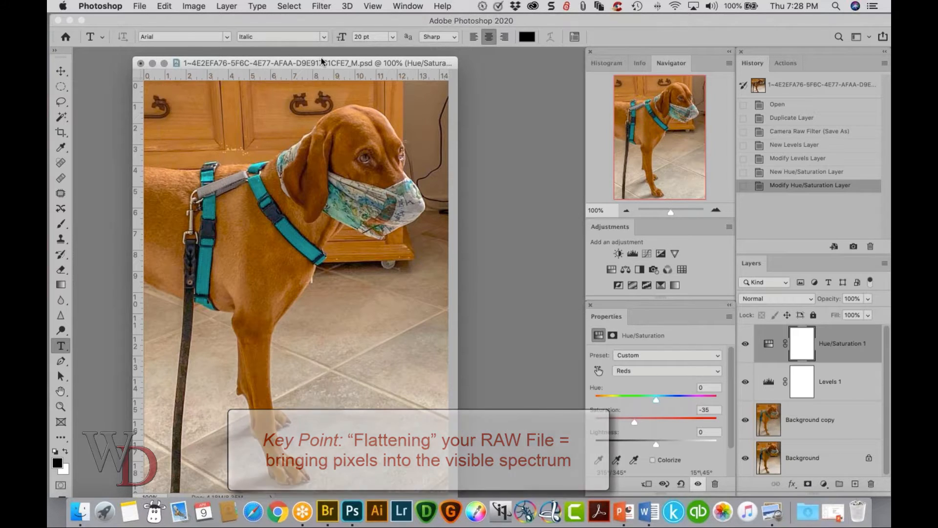
- Add another Levels adjustment layer above Hue/Saturation 1, invert its mask to black, and make white the foreground color for the Brush tool
{"action": "left_click_drag", "start_coordinate": [324, 63], "coordinate": [333, 60]}
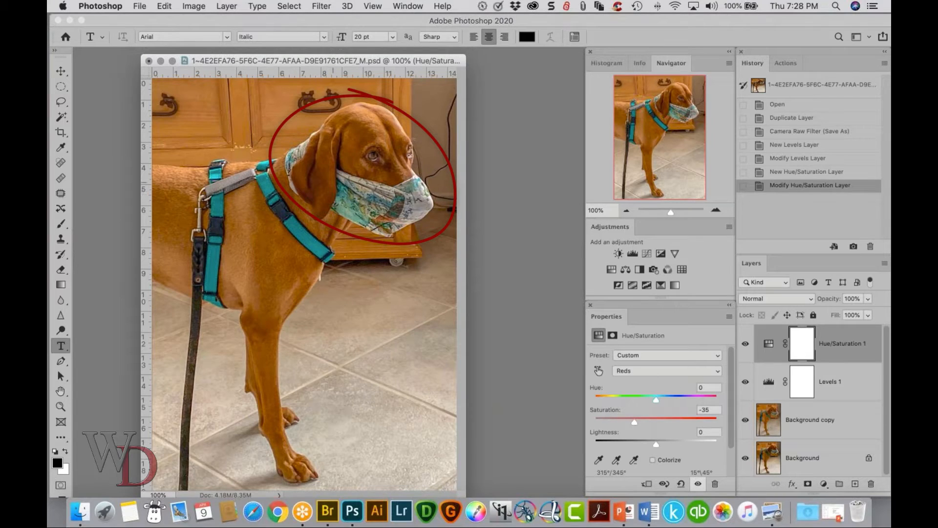
{"action": "left_click", "coordinate": [633, 254]}
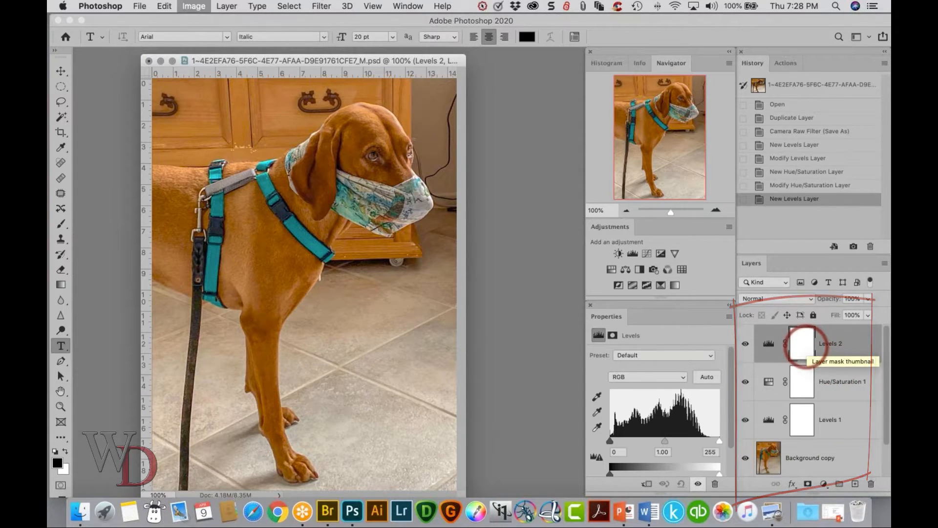
{"action": "key", "text": "super+i"}
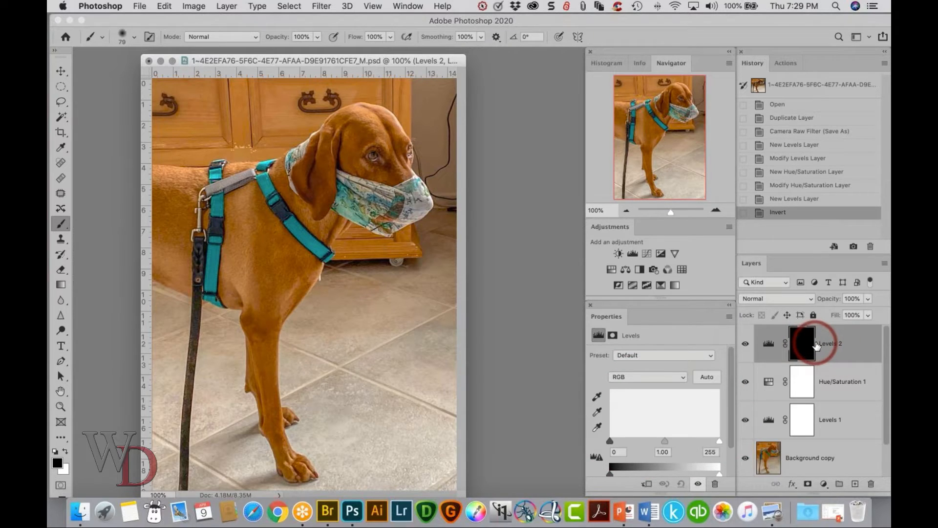
{"action": "key", "text": "x"}
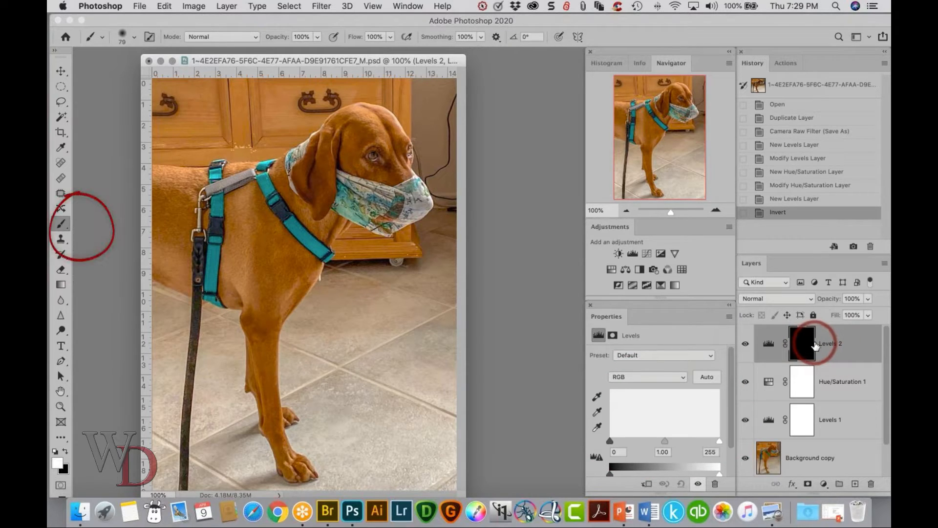
- Enlarge the brush to 208 and paint white over the dog's face and mask on the Levels 2 layer mask
{"action": "key", "text": "x"}
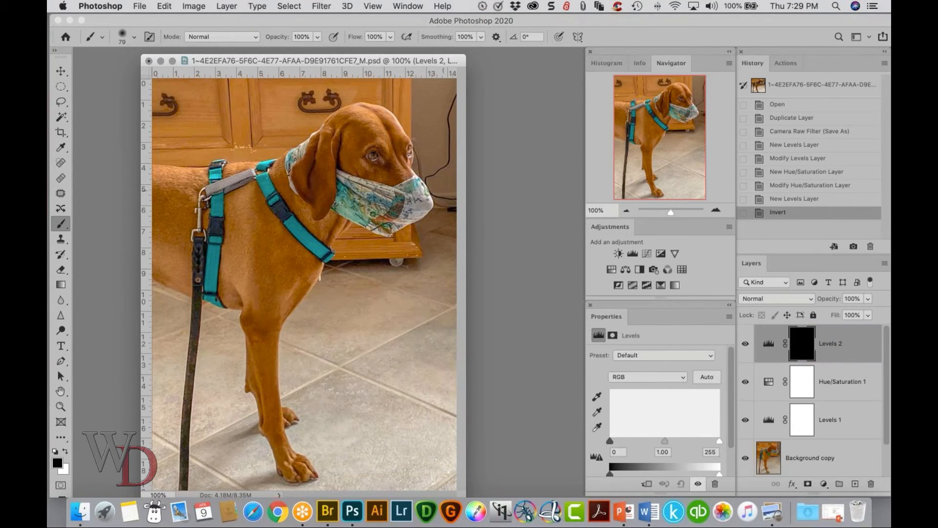
{"action": "key", "text": "x"}
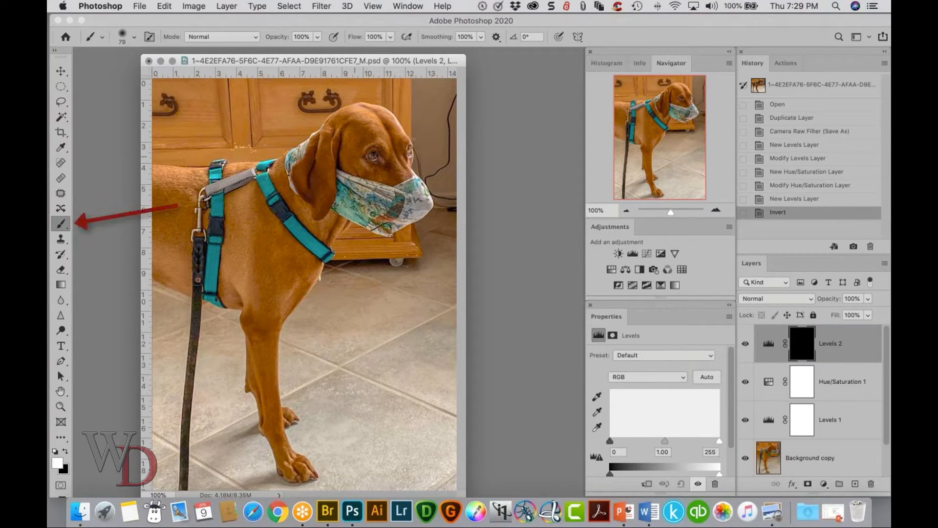
{"action": "left_click_drag", "start_coordinate": [355, 155], "coordinate": [418, 155]}
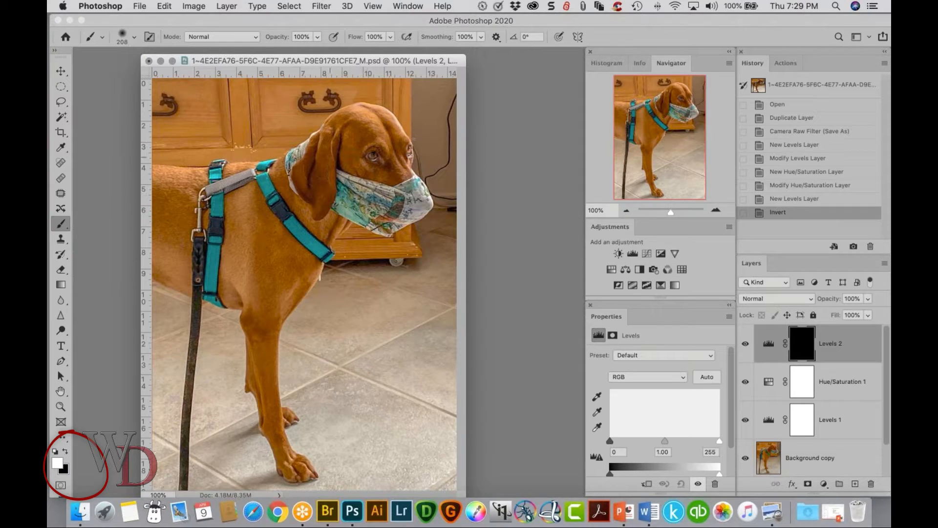
{"action": "left_click_drag", "start_coordinate": [338, 159], "coordinate": [384, 182]}
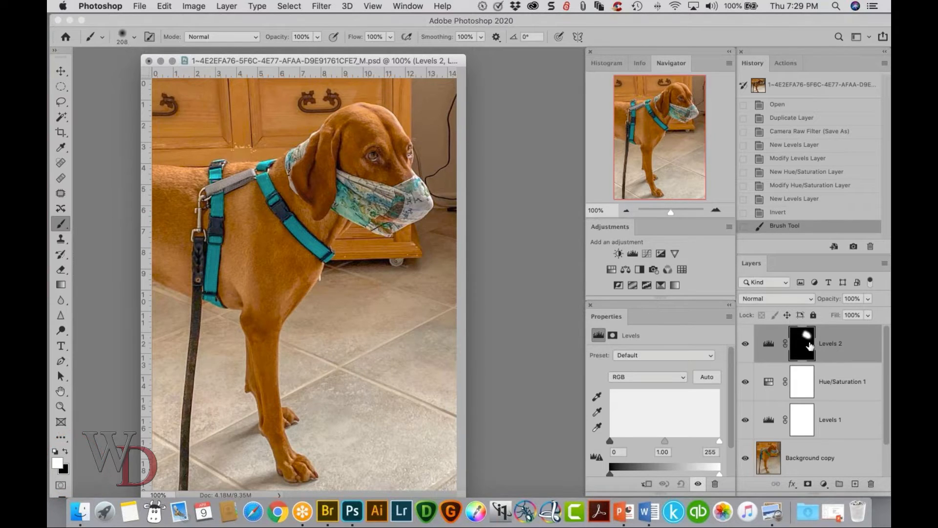
- View the Levels 2 layer mask on its own to inspect the painted area, and return to the normal image view
{"action": "left_click", "coordinate": [809, 345], "text": "alt"}
{"action": "left_click", "coordinate": [810, 345], "text": "alt"}
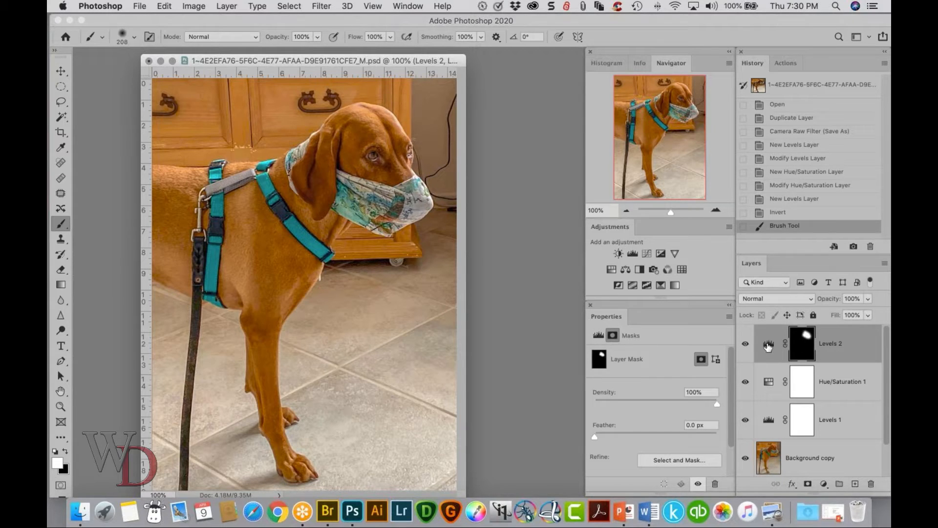
{"action": "left_click", "coordinate": [768, 345]}
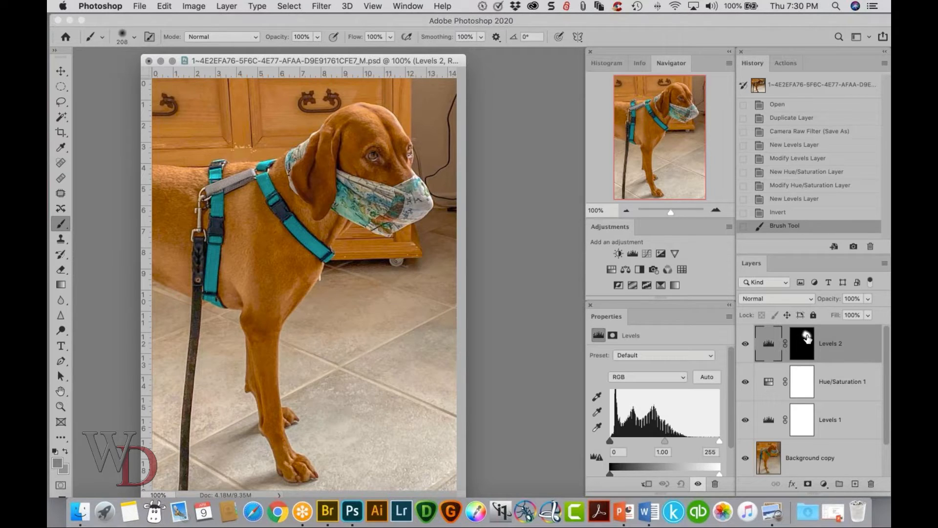
{"action": "left_click", "coordinate": [806, 337], "text": "alt"}
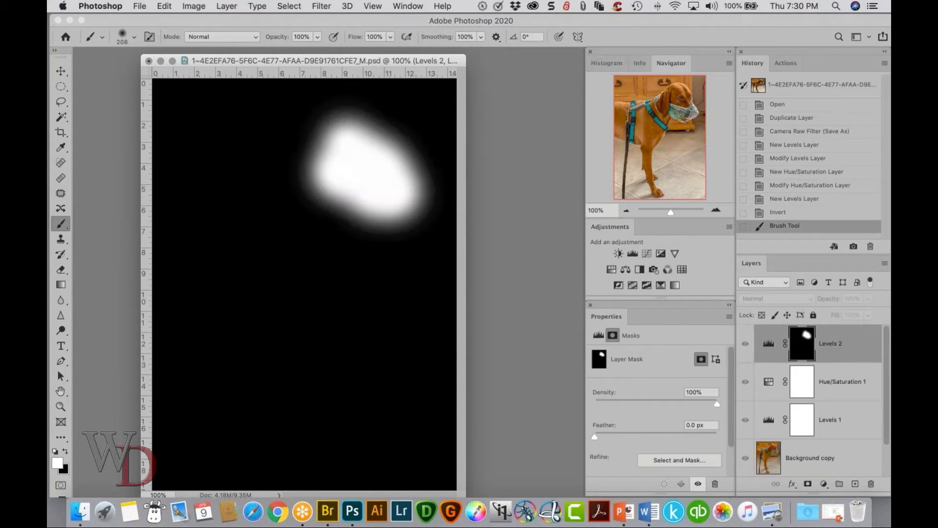
{"action": "left_click", "coordinate": [807, 337], "text": "alt"}
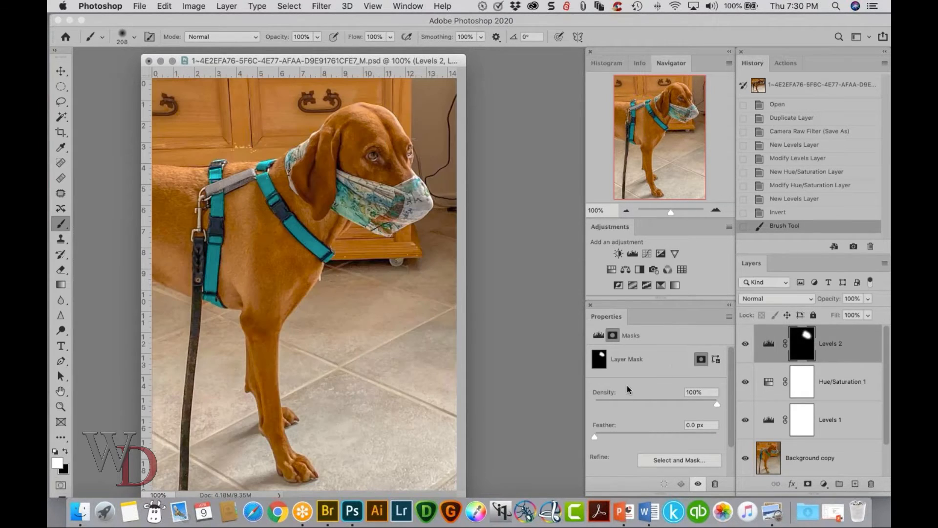
- Set Levels 2 to black point 7, midtones 0.84 and white point 181, comparing the image with the layer hidden and shown
{"action": "left_click", "coordinate": [599, 337]}
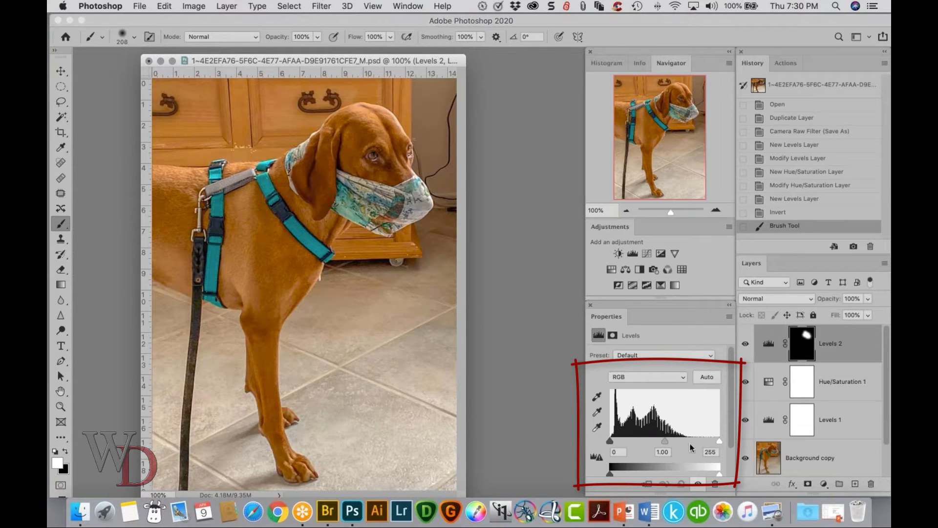
{"action": "left_click_drag", "start_coordinate": [717, 439], "coordinate": [687, 436]}
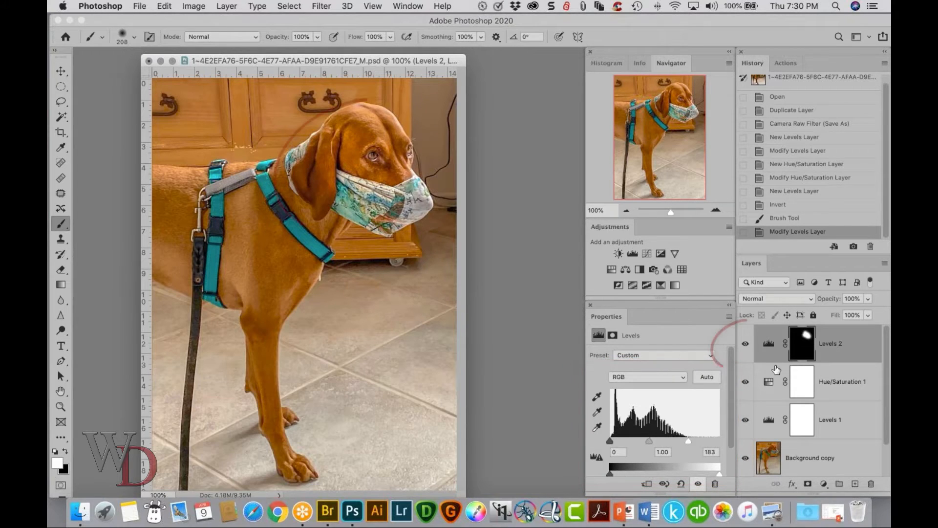
{"action": "left_click", "coordinate": [745, 344]}
{"action": "left_click", "coordinate": [745, 344]}
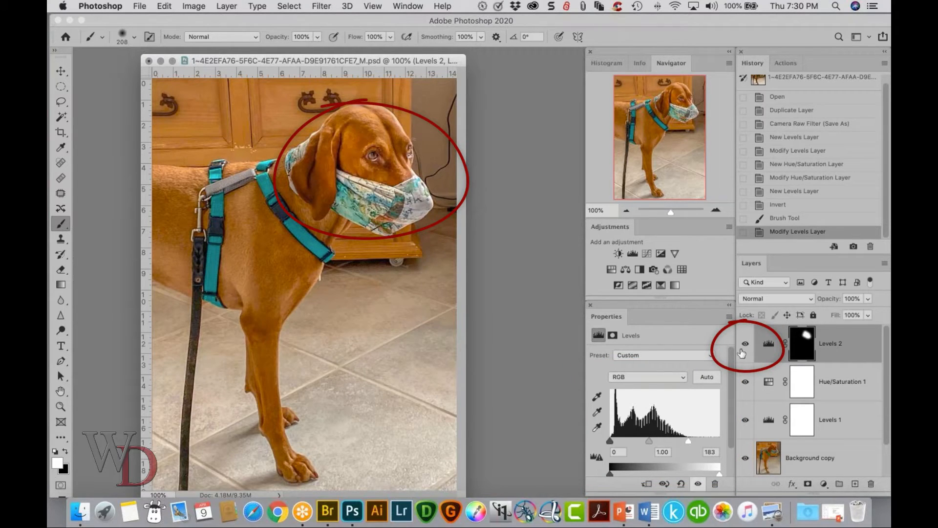
{"action": "left_click_drag", "start_coordinate": [609, 441], "coordinate": [686, 442]}
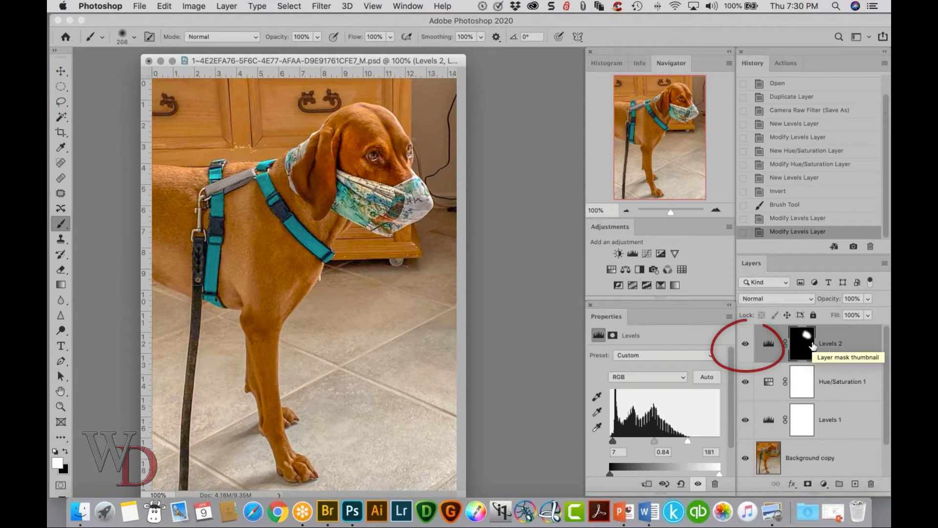
{"action": "left_click", "coordinate": [745, 344]}
{"action": "left_click", "coordinate": [745, 344]}
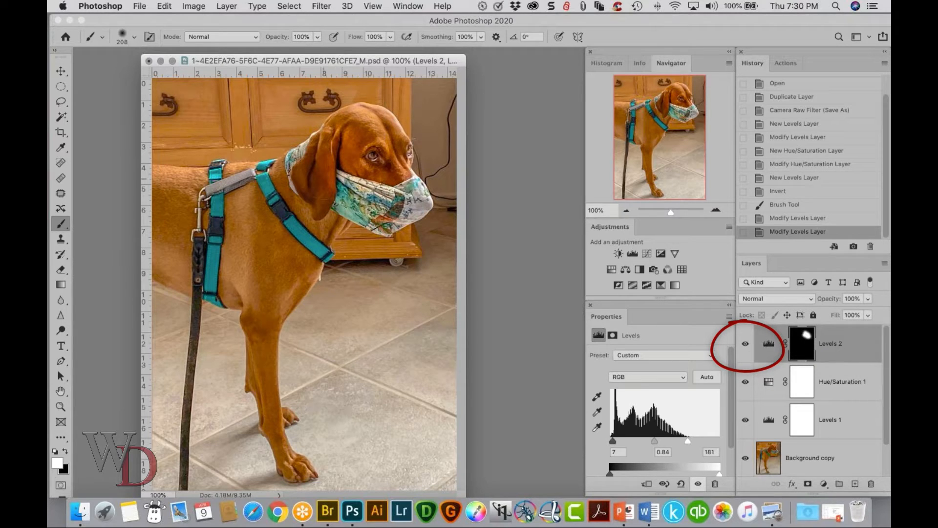
- Extend the white area of the Levels 2 mask over the dog's ear with several brush dabs
{"action": "left_click", "coordinate": [319, 178]}
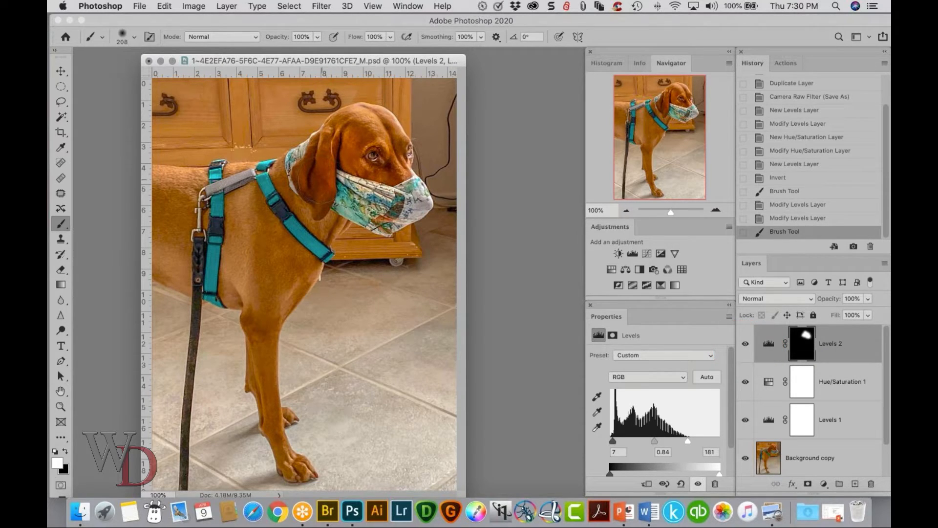
{"action": "left_click", "coordinate": [319, 181]}
{"action": "left_click", "coordinate": [319, 181]}
{"action": "left_click", "coordinate": [319, 180]}
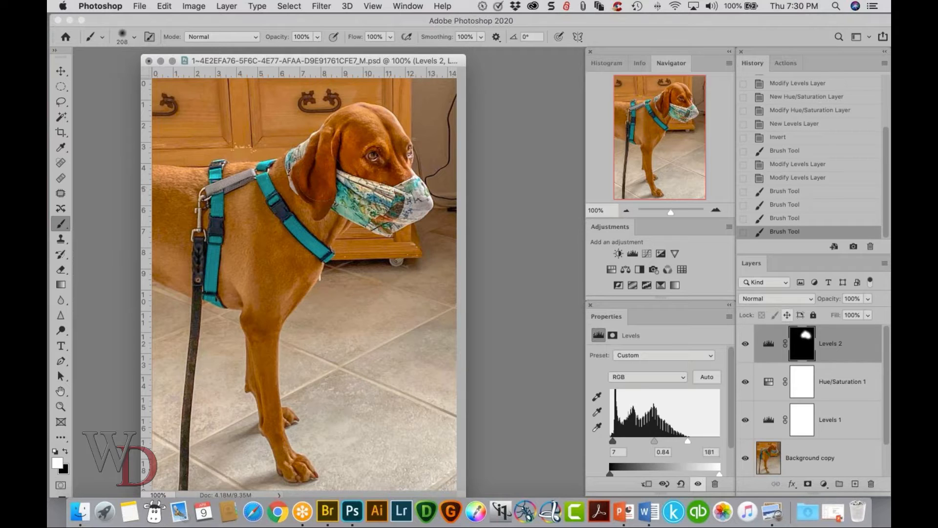
- Load the Levels 2 mask as a selection, add a Hue/Saturation adjustment layer from it, and set the Reds saturation to -36
{"action": "left_click", "coordinate": [800, 342]}
{"action": "left_click", "coordinate": [800, 342], "text": "super"}
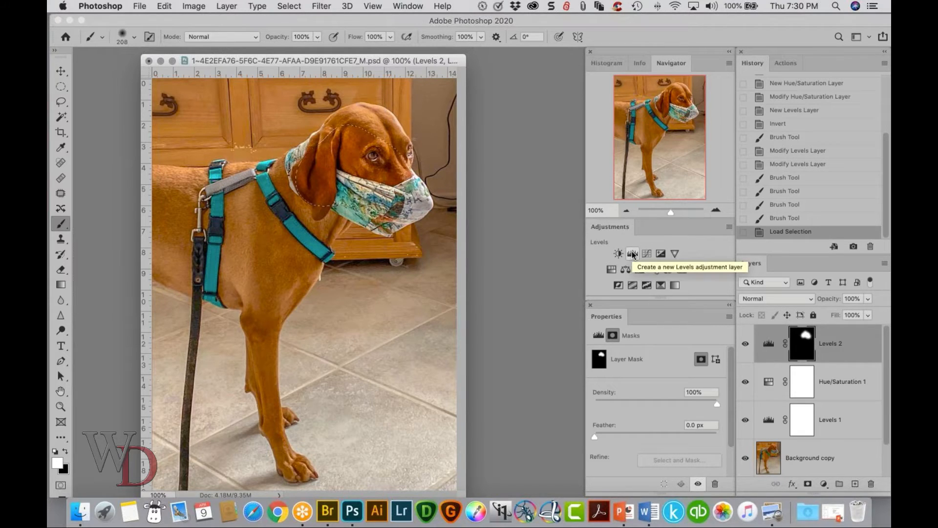
{"action": "left_click", "coordinate": [611, 268]}
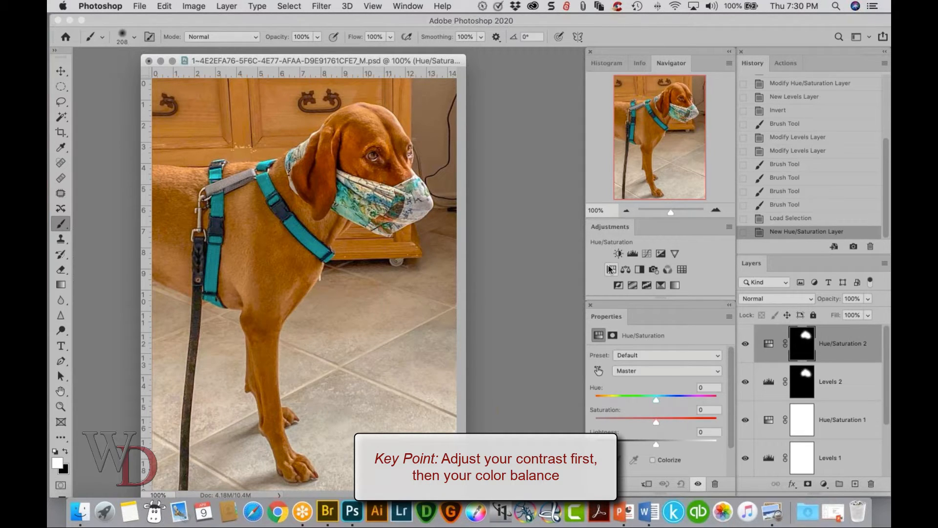
{"action": "left_click", "coordinate": [643, 371]}
{"action": "left_click", "coordinate": [641, 378]}
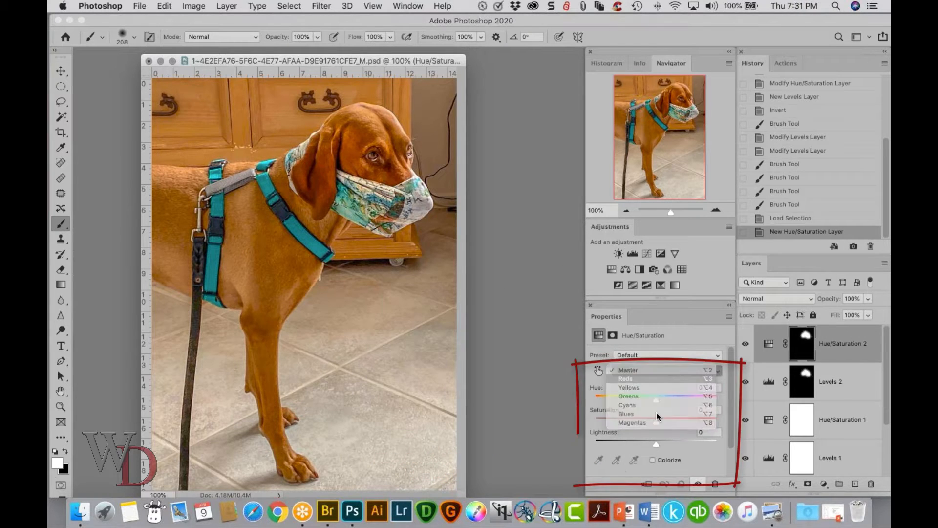
{"action": "left_click_drag", "start_coordinate": [654, 421], "coordinate": [634, 417]}
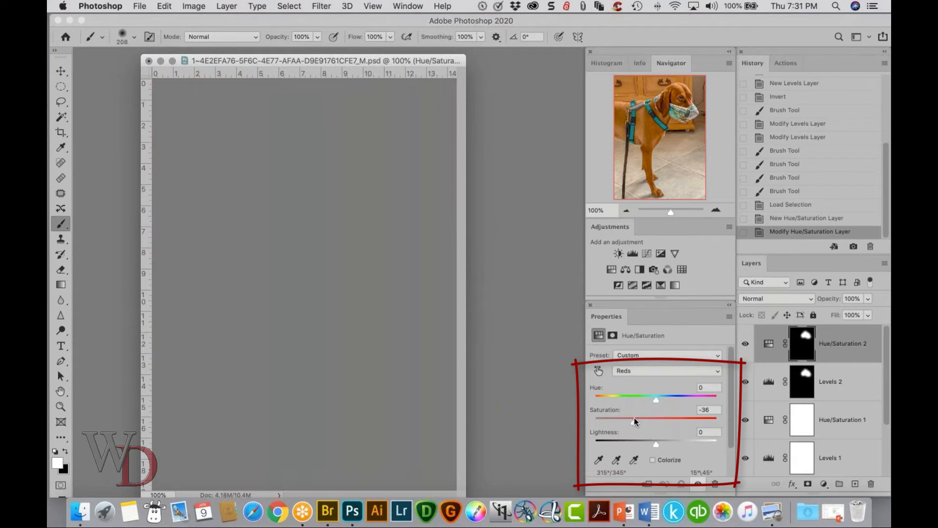
- Compare with the original by going back to the Open history state and returning to the latest New Hue/Saturation Layer state
{"action": "scroll", "coordinate": [825, 172], "scroll_direction": "up", "scroll_amount": 8}
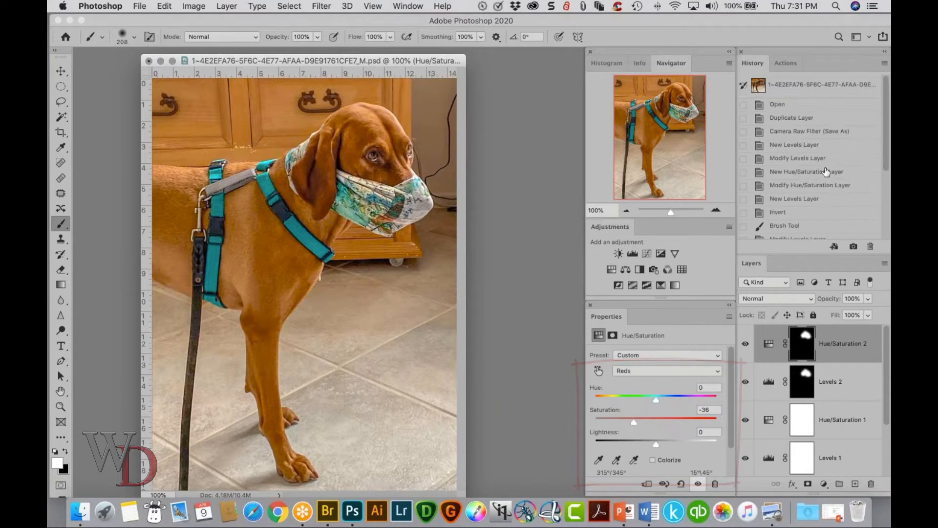
{"action": "left_click", "coordinate": [777, 104]}
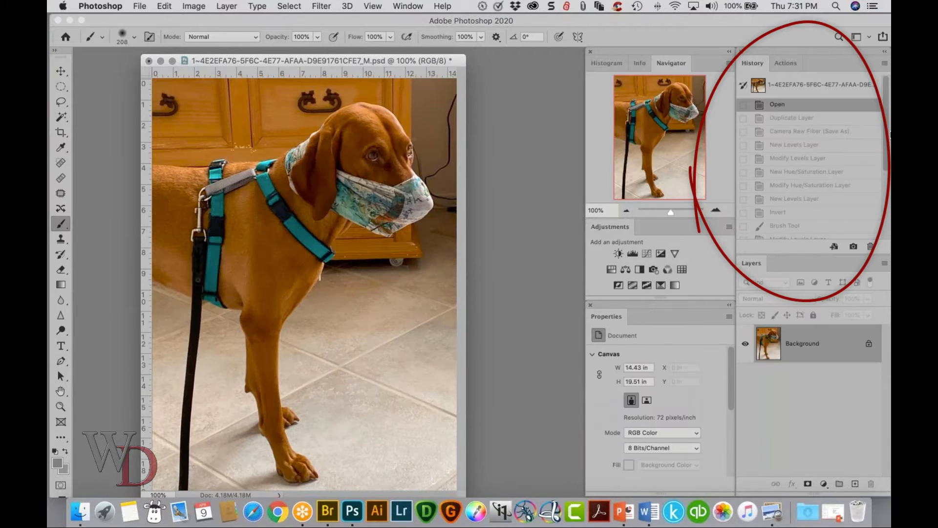
{"action": "scroll", "coordinate": [831, 171], "scroll_direction": "down", "scroll_amount": 5}
{"action": "left_click", "coordinate": [806, 221]}
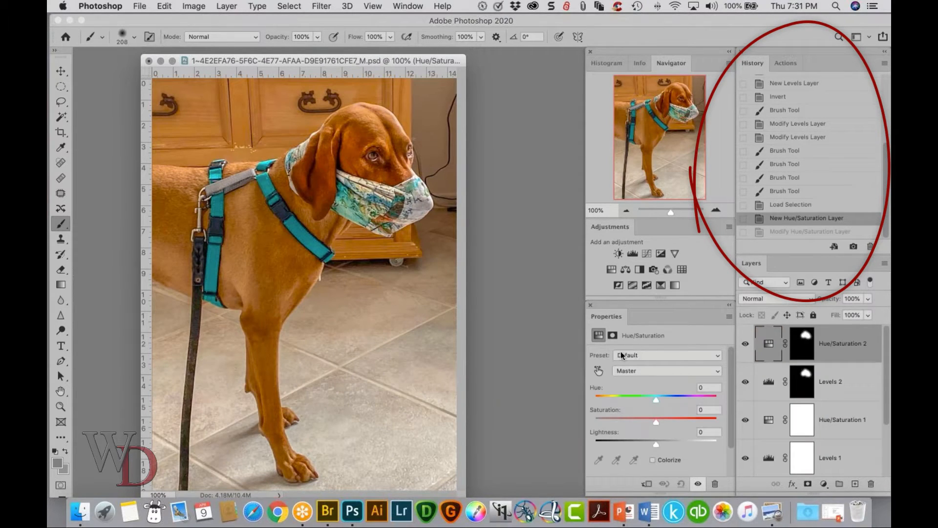
- Reapply a Reds saturation of -36 to the Hue/Saturation 2 layer
{"action": "left_click", "coordinate": [652, 369]}
{"action": "left_click", "coordinate": [650, 371]}
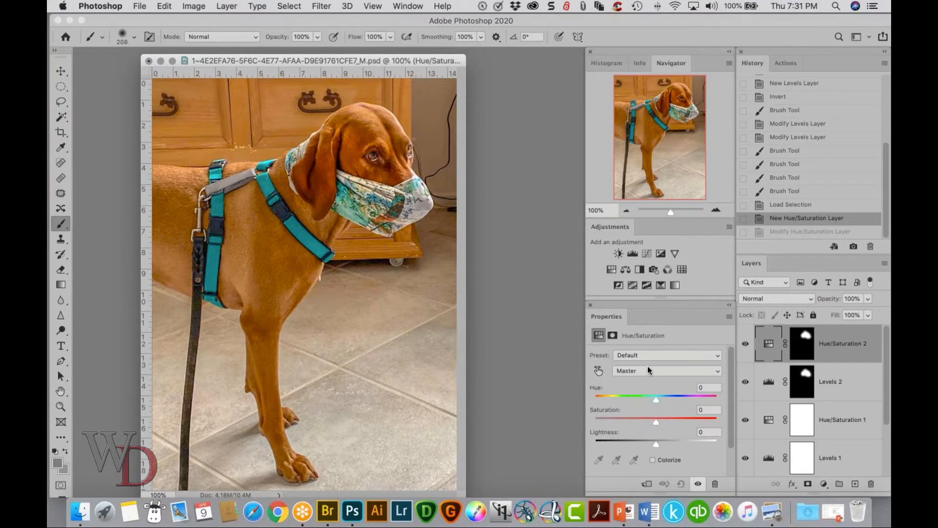
{"action": "left_click", "coordinate": [647, 366]}
{"action": "left_click", "coordinate": [647, 379]}
{"action": "left_click_drag", "start_coordinate": [657, 423], "coordinate": [633, 417]}
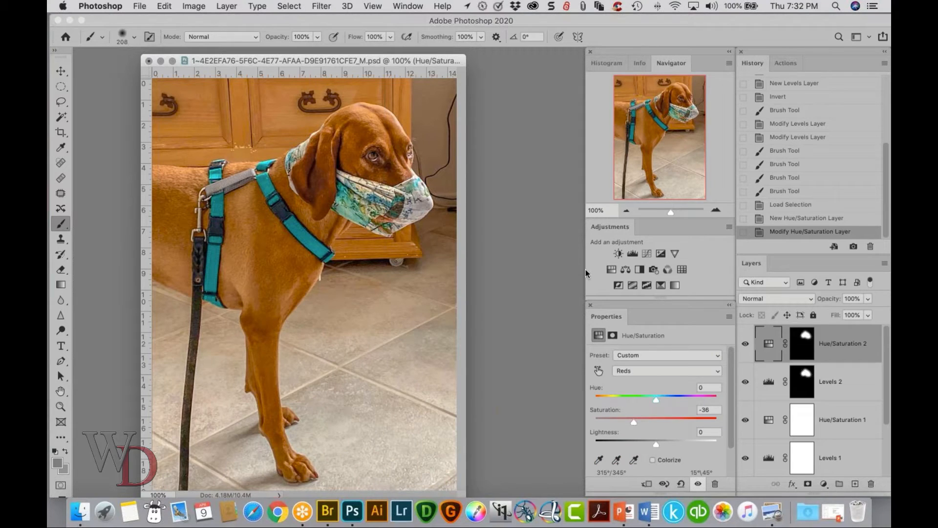
- Save the layered master file under its existing name
{"action": "left_click", "coordinate": [139, 6]}
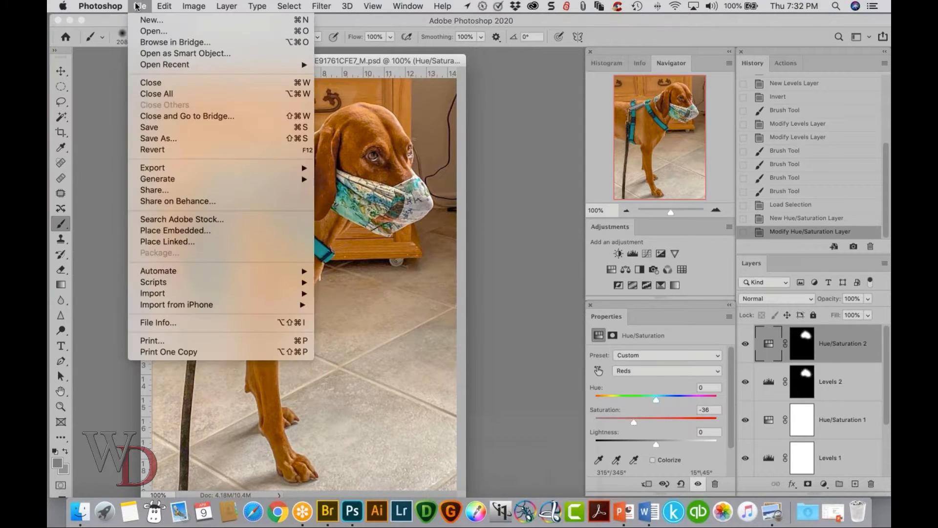
{"action": "left_click", "coordinate": [554, 324]}
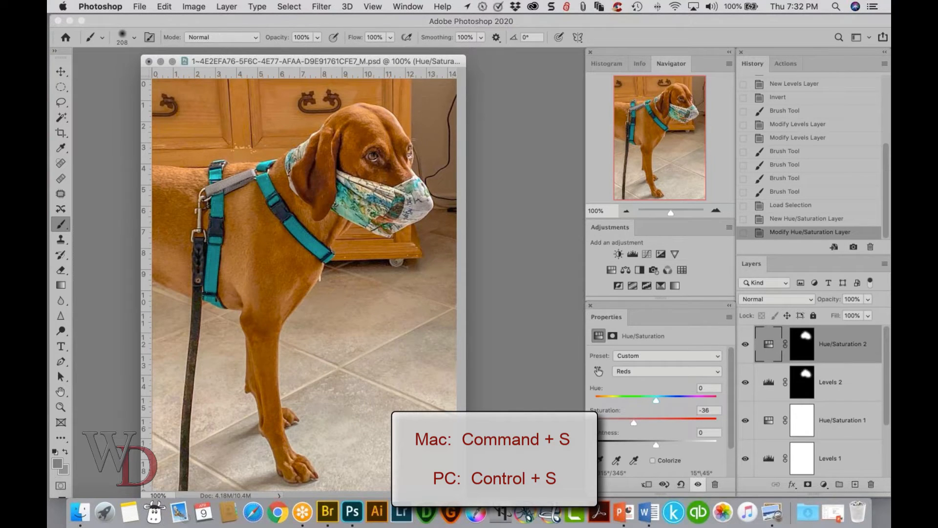
{"action": "key", "text": "super+s"}
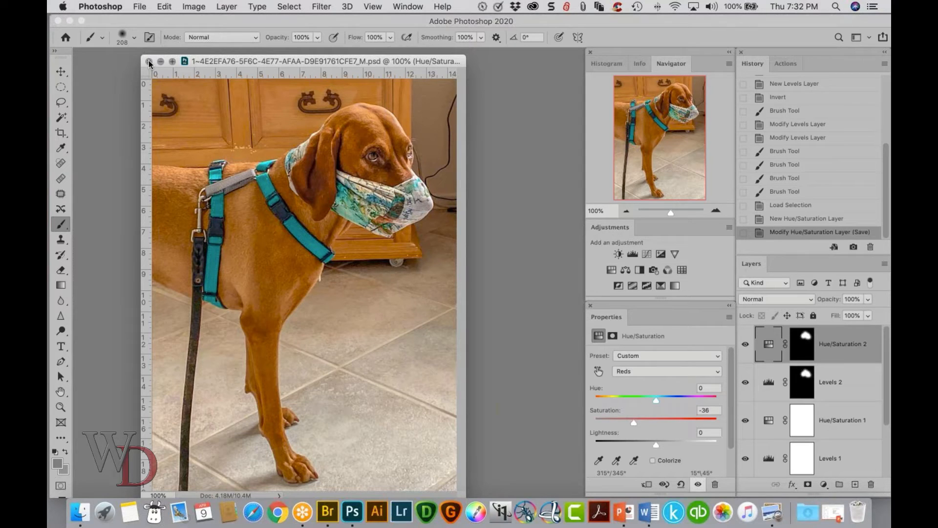
- Switch to Adobe Bridge, open 2~P1050628.RW2 in Camera Raw, and toggle full-screen mode off and back on
{"action": "left_click", "coordinate": [327, 511]}
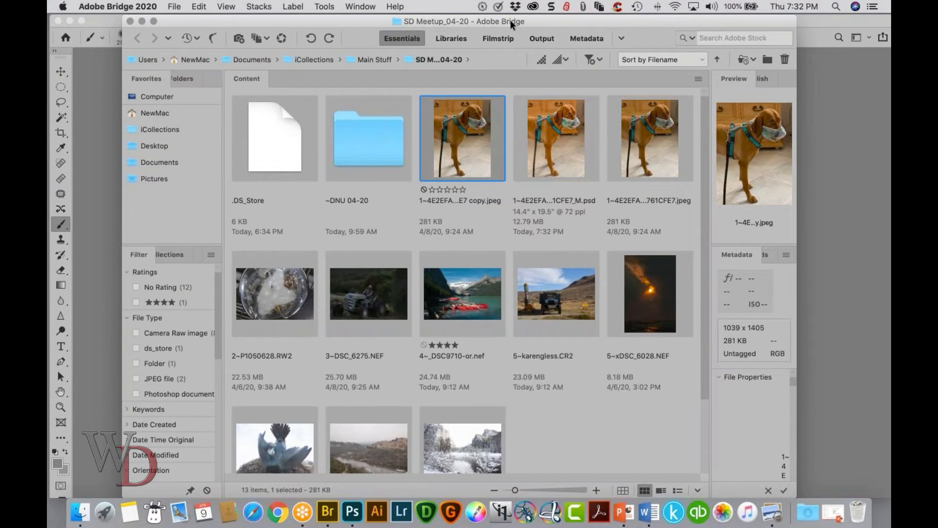
{"action": "left_click_drag", "start_coordinate": [513, 27], "coordinate": [449, 32]}
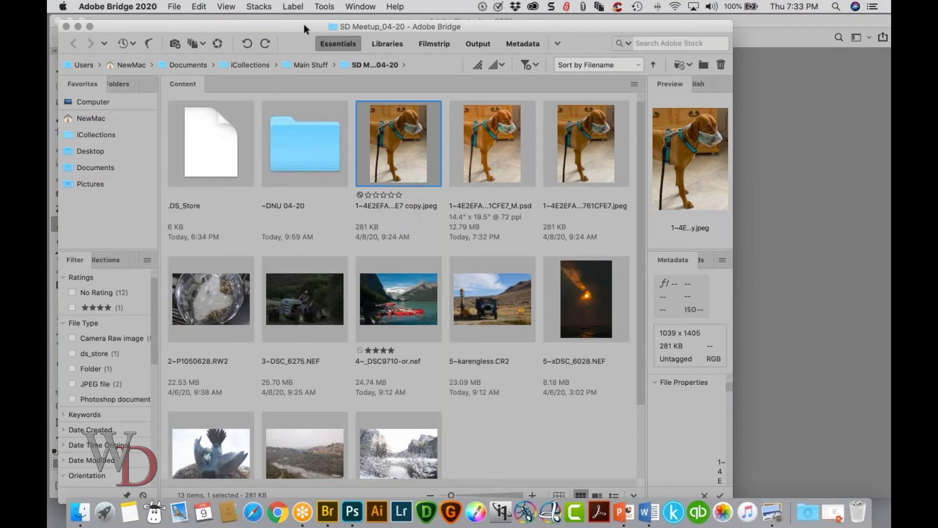
{"action": "double_click", "coordinate": [212, 293]}
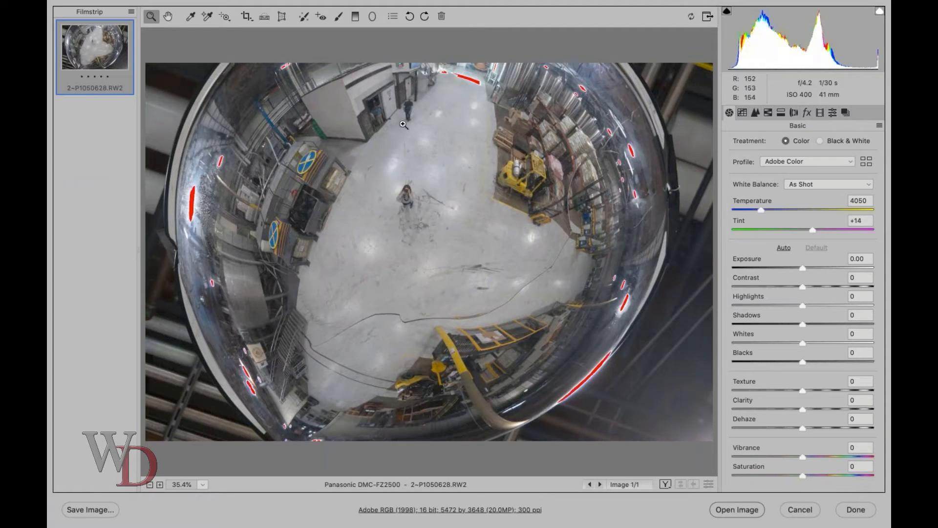
{"action": "left_click", "coordinate": [708, 16]}
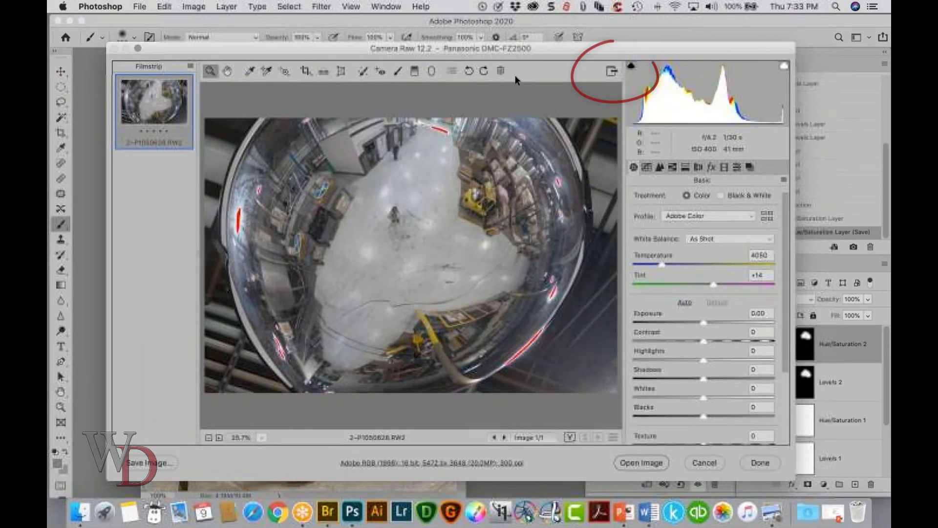
{"action": "left_click", "coordinate": [610, 72]}
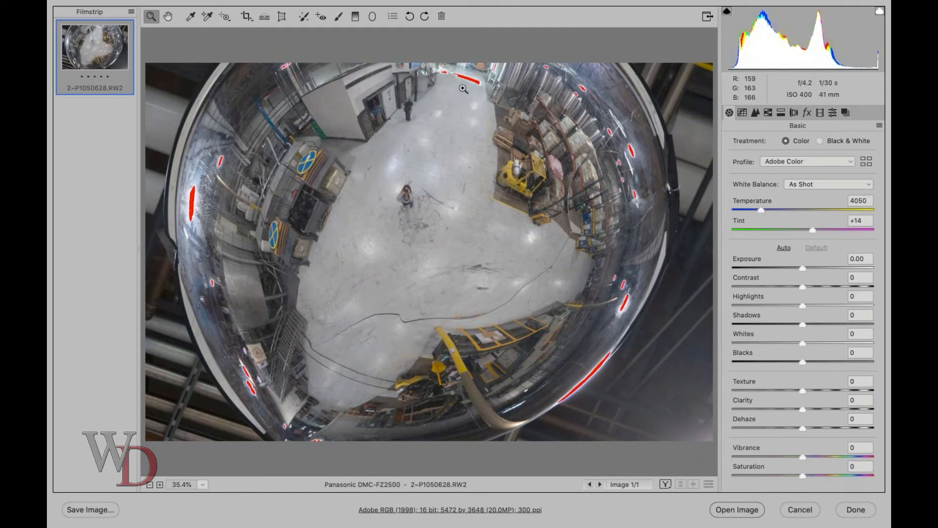
- Toggle the highlight clipping warning to check the clipped areas of the raw photo, leaving it on
{"action": "left_click", "coordinate": [480, 99]}
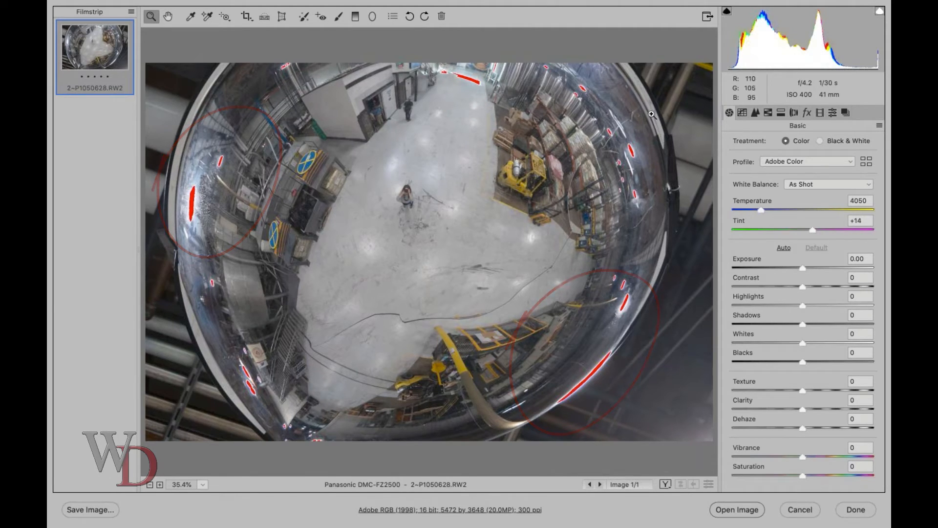
{"action": "left_click", "coordinate": [880, 12]}
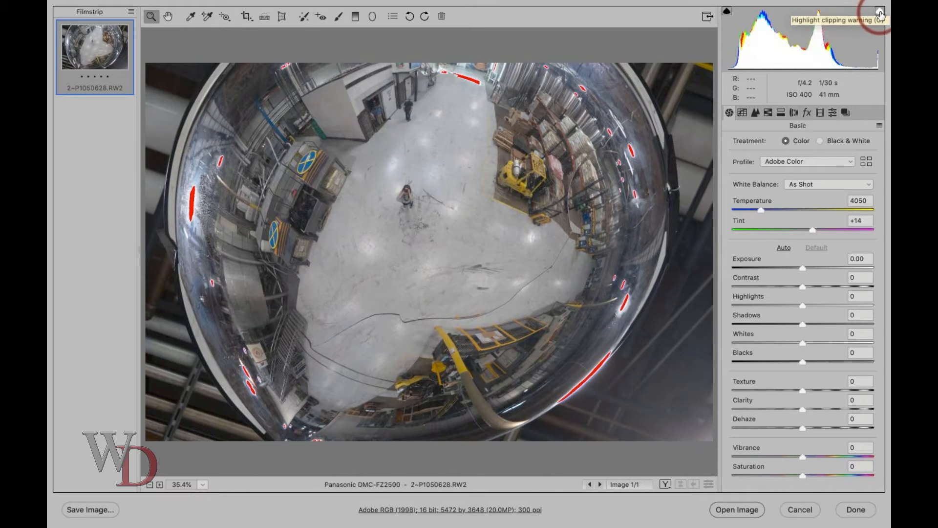
{"action": "left_click", "coordinate": [879, 13]}
{"action": "left_click", "coordinate": [879, 14]}
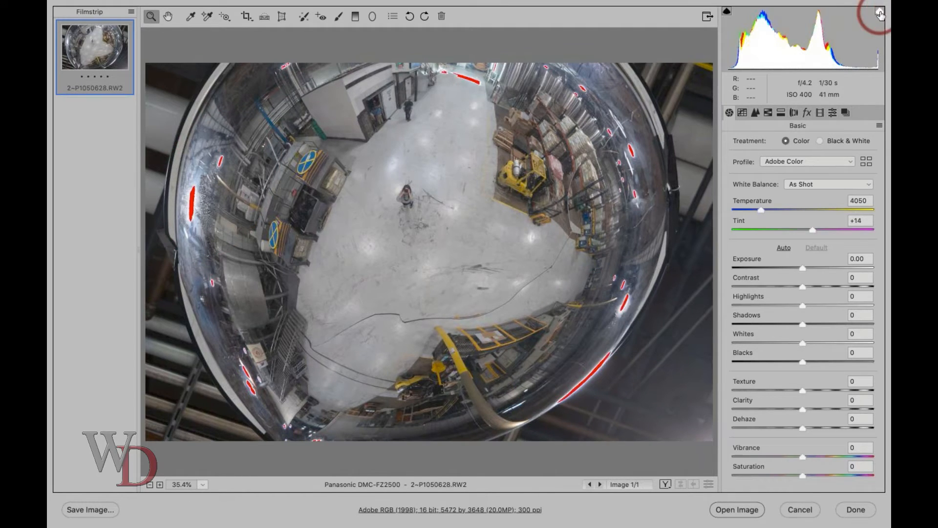
- Toggle the highlight clipping warning off and on, and lower Highlights to -62 and Whites to -47 to recover the clipped areas
{"action": "left_click", "coordinate": [880, 14]}
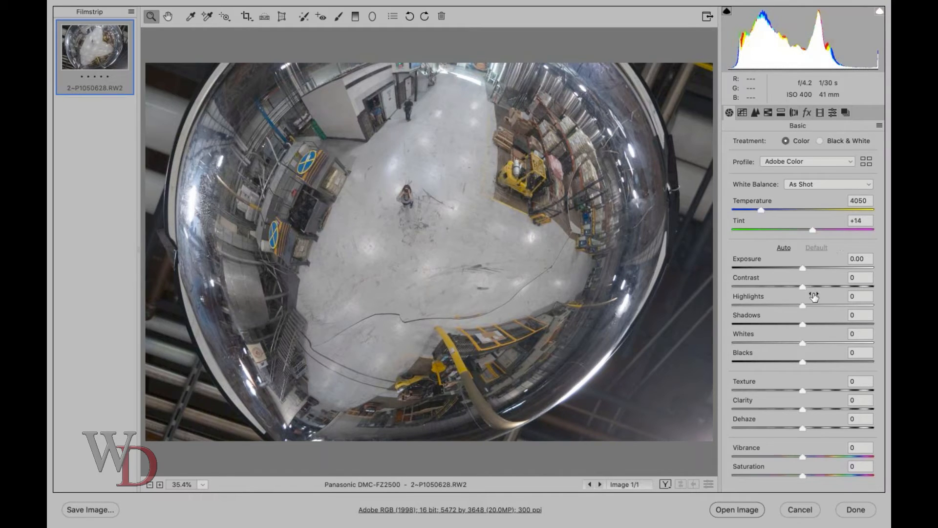
{"action": "left_click", "coordinate": [880, 13]}
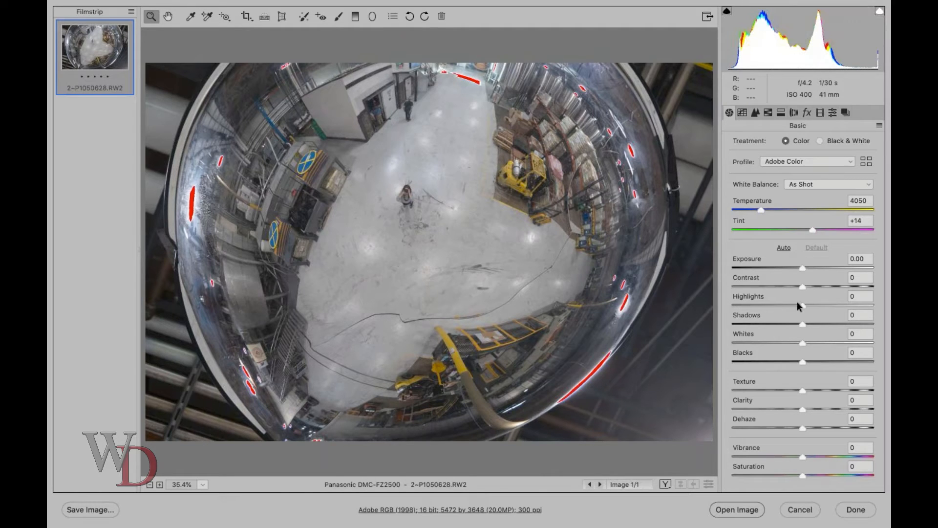
{"action": "left_click_drag", "start_coordinate": [801, 303], "coordinate": [787, 304]}
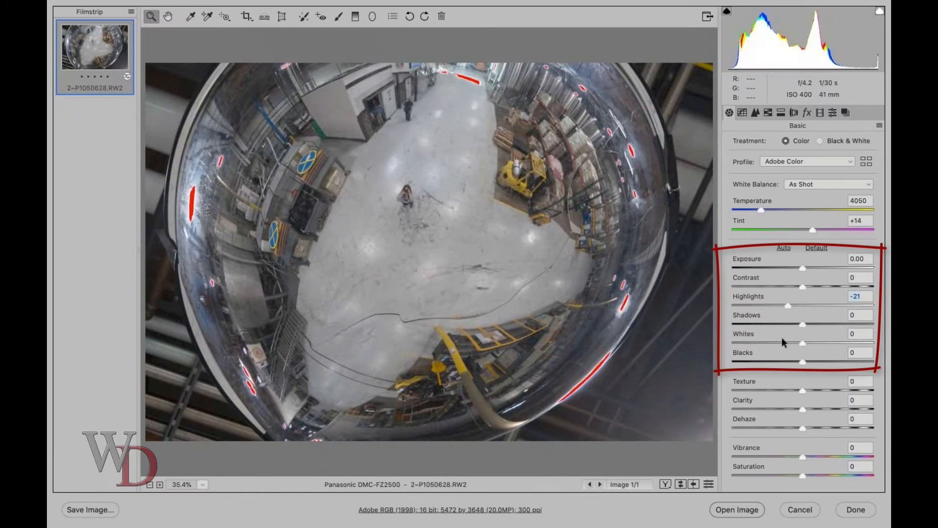
{"action": "left_click_drag", "start_coordinate": [784, 340], "coordinate": [770, 342]}
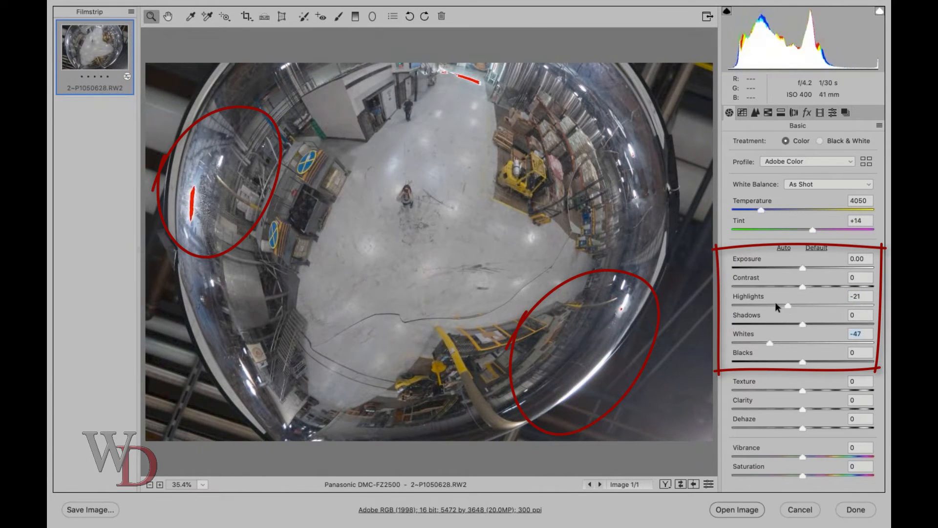
{"action": "left_click_drag", "start_coordinate": [775, 302], "coordinate": [757, 302]}
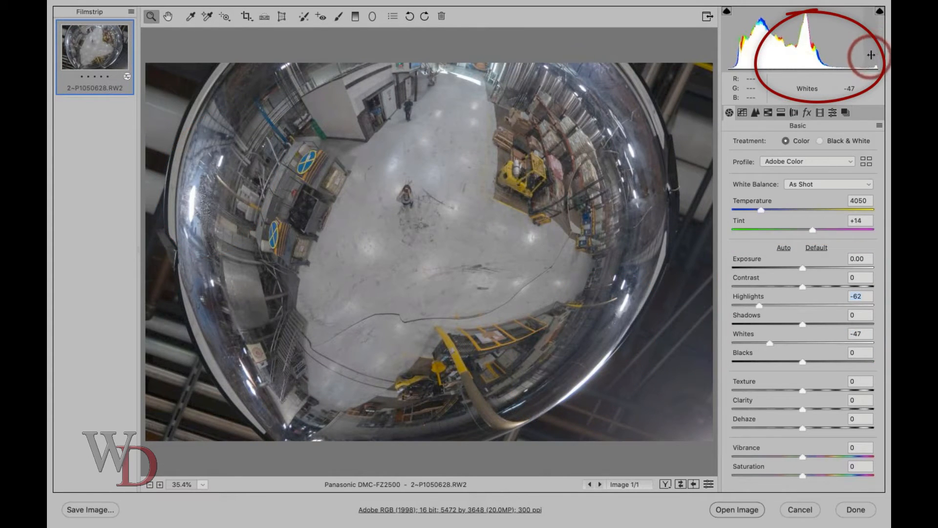
- Compare the adjusted raw photo with its default Basic settings, and raise Shadows to brighten the dark areas
{"action": "left_click", "coordinate": [708, 484]}
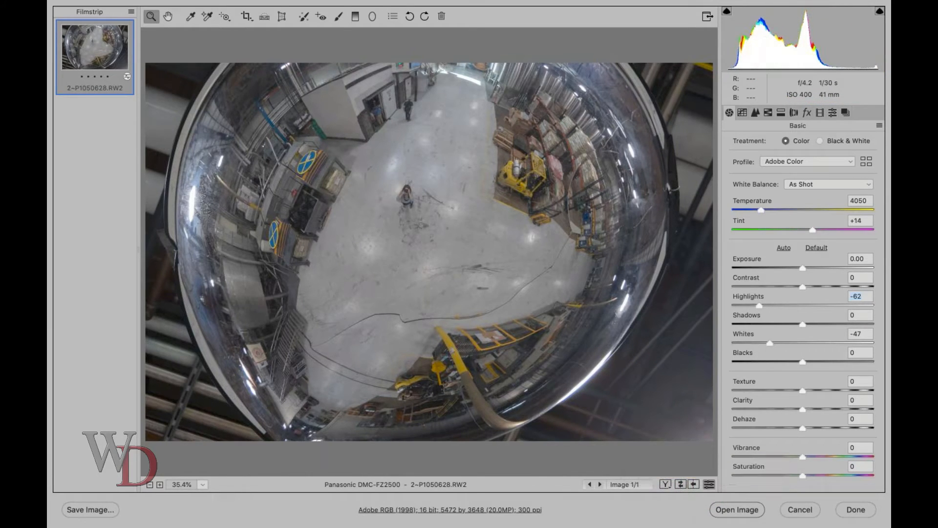
{"action": "left_click", "coordinate": [708, 484]}
{"action": "left_click_drag", "start_coordinate": [801, 320], "coordinate": [825, 322]}
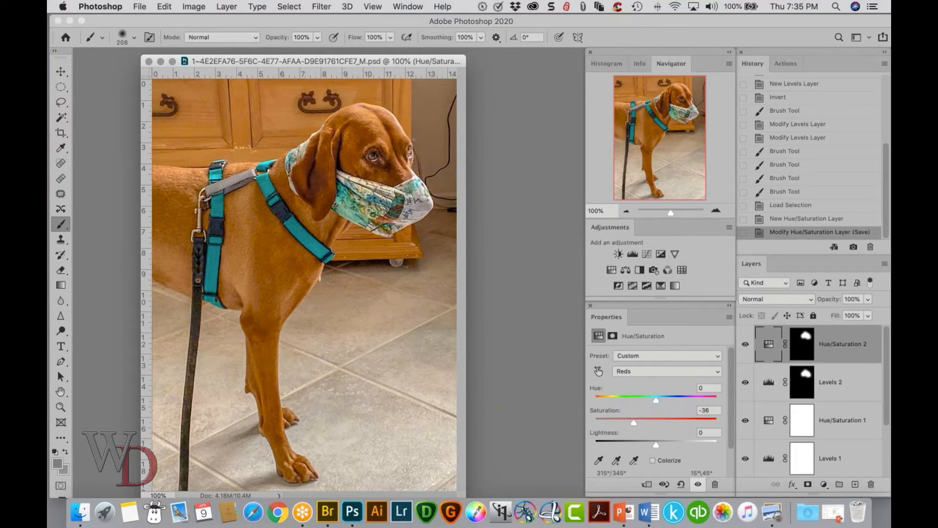
- Switch to Adobe Bridge, close the dog photo document behind it, and move the Bridge window fully into view
{"action": "left_click_drag", "start_coordinate": [48, 1], "coordinate": [520, 84]}
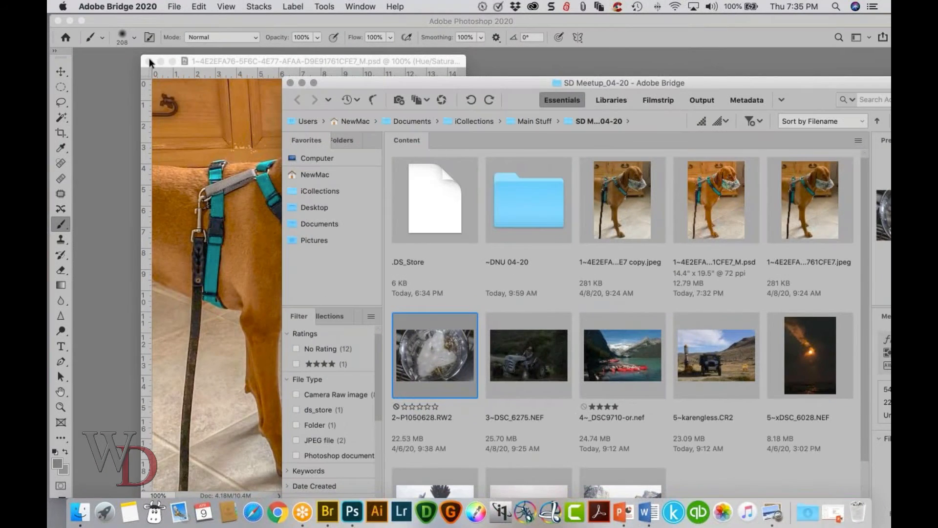
{"action": "left_click", "coordinate": [146, 62]}
{"action": "left_click", "coordinate": [147, 63]}
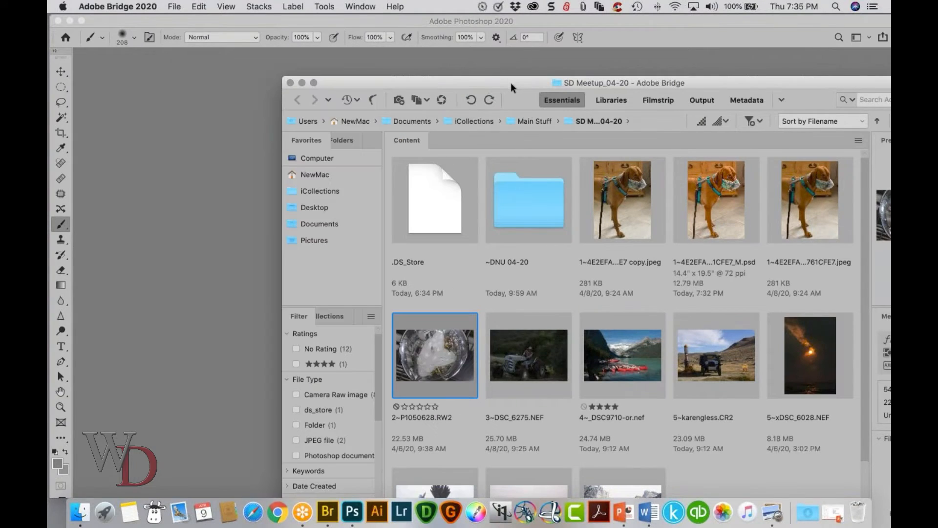
{"action": "left_click_drag", "start_coordinate": [511, 83], "coordinate": [299, 34]}
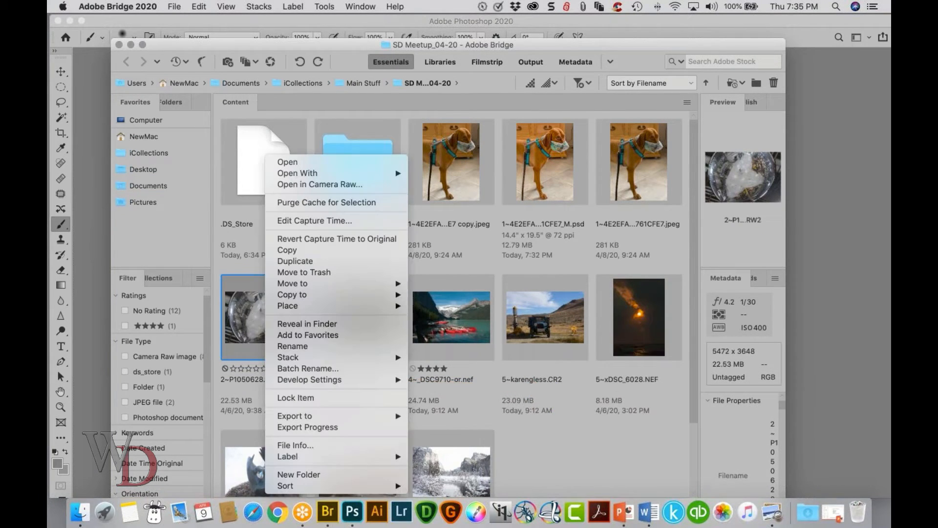
- Duplicate 2~P1050628.RW2 and open 2~P1050628 copy.RW2 in Camera Raw
{"action": "right_click", "coordinate": [262, 307]}
{"action": "left_click", "coordinate": [295, 262]}
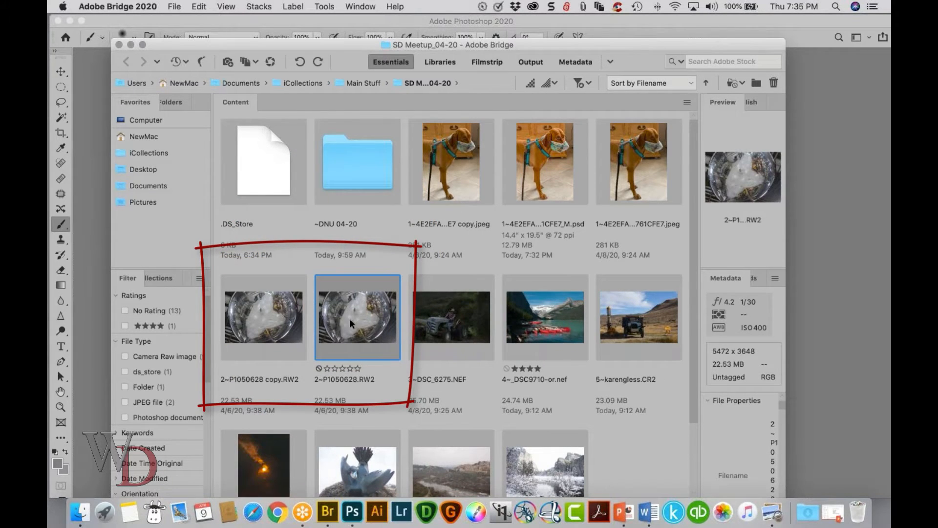
{"action": "left_click", "coordinate": [257, 323]}
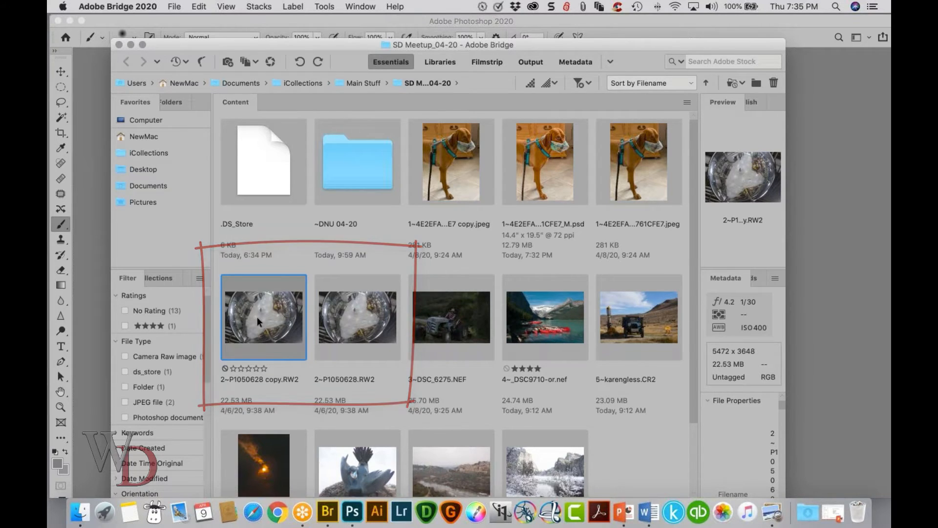
{"action": "double_click", "coordinate": [257, 322]}
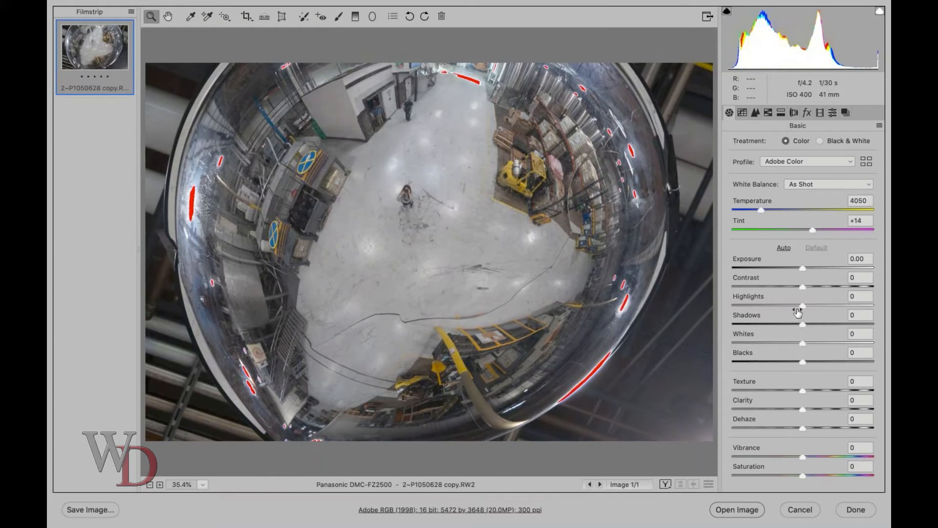
- Lower Highlights to -25, and in Lens Corrections enable Remove Chromatic Aberration and toggle Enable Profile Corrections on and off
{"action": "left_click_drag", "start_coordinate": [801, 305], "coordinate": [781, 305]}
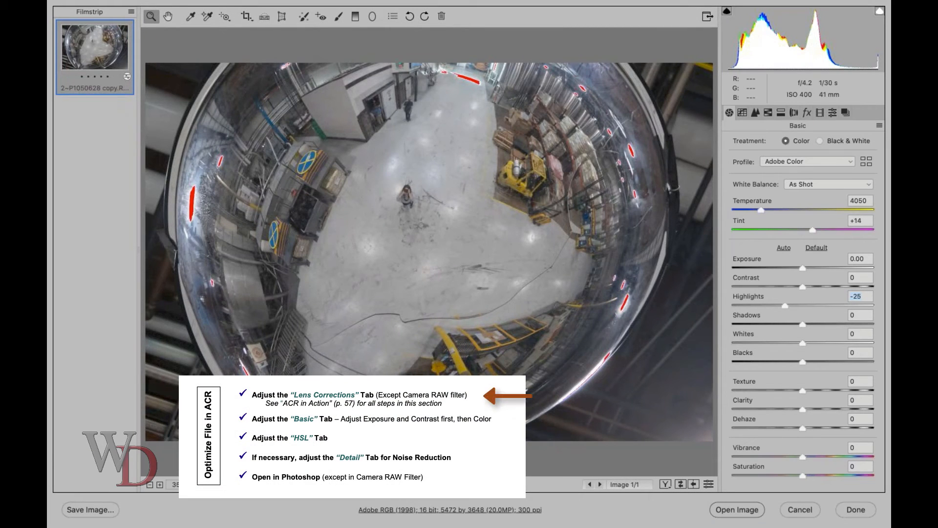
{"action": "left_click", "coordinate": [793, 113]}
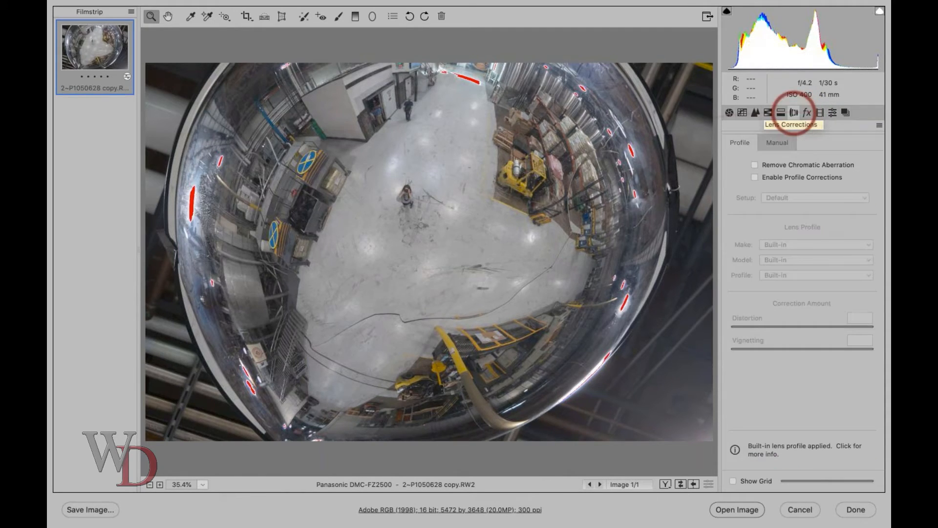
{"action": "left_click", "coordinate": [755, 166]}
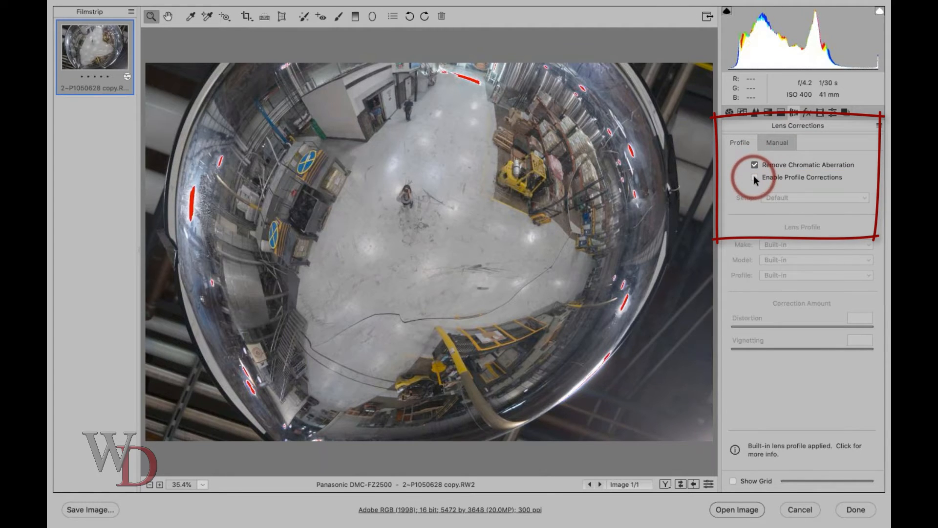
{"action": "left_click", "coordinate": [754, 178]}
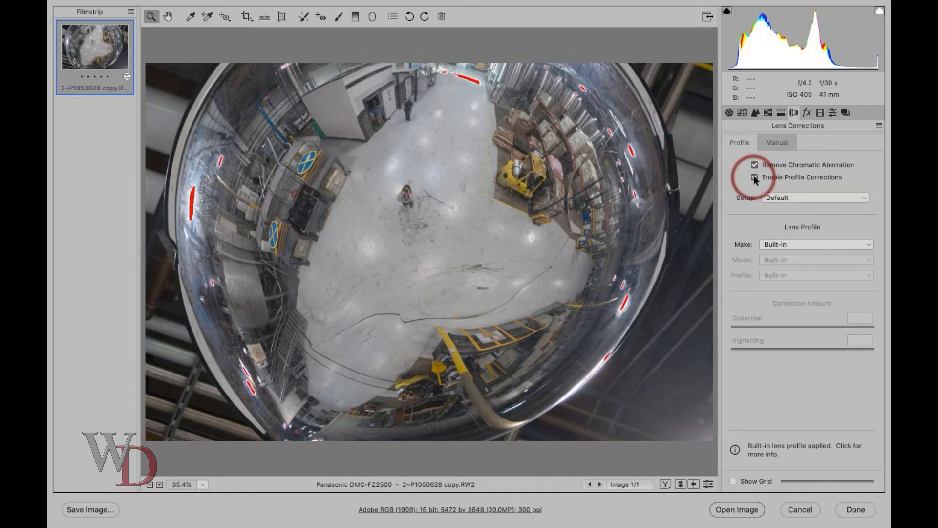
{"action": "left_click", "coordinate": [754, 178]}
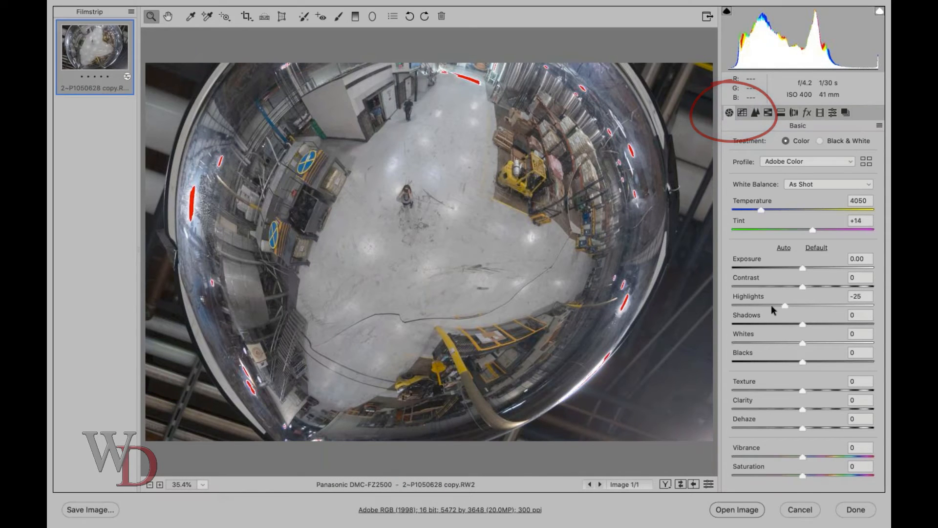
- Set Highlights to -52, Shadows to +51, Whites to -37 and Temperature to 4200, and compare the result with the default settings
{"action": "left_click_drag", "start_coordinate": [784, 305], "coordinate": [765, 305]}
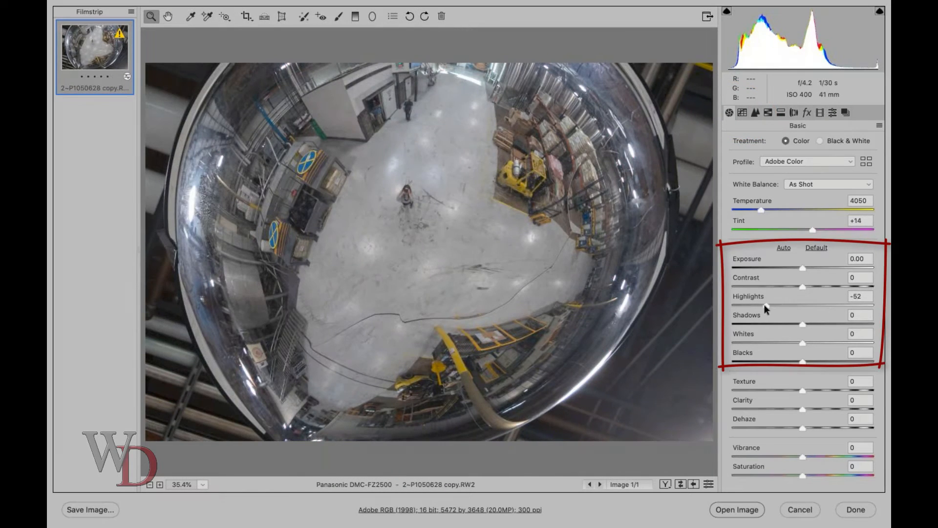
{"action": "left_click_drag", "start_coordinate": [802, 342], "coordinate": [838, 324]}
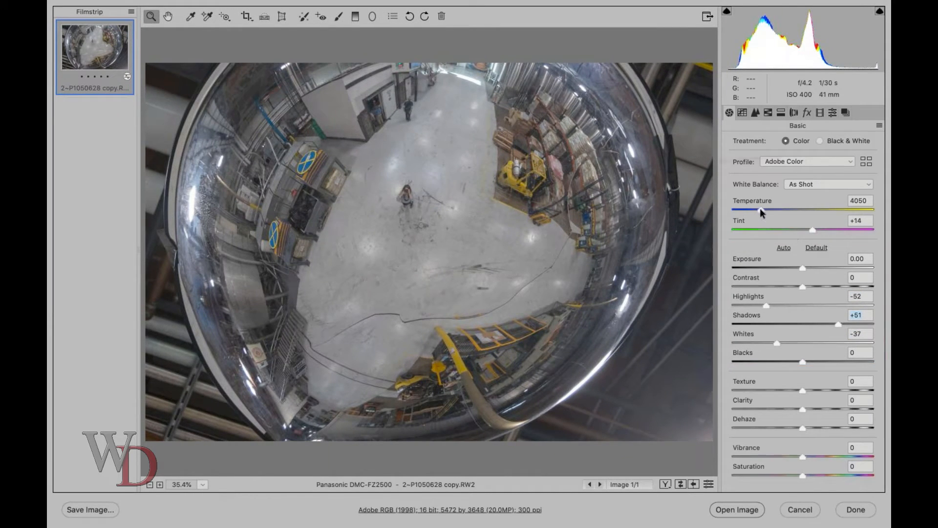
{"action": "left_click_drag", "start_coordinate": [760, 208], "coordinate": [763, 209]}
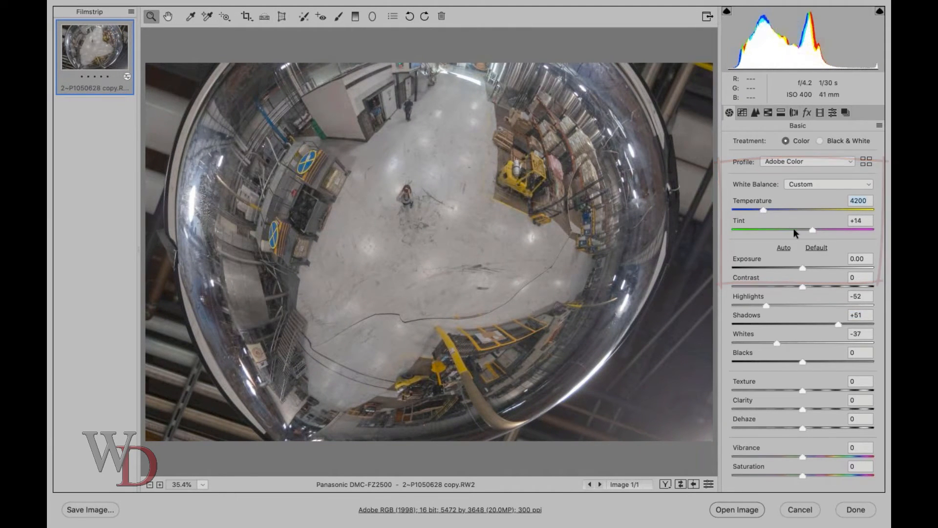
{"action": "left_click", "coordinate": [708, 483]}
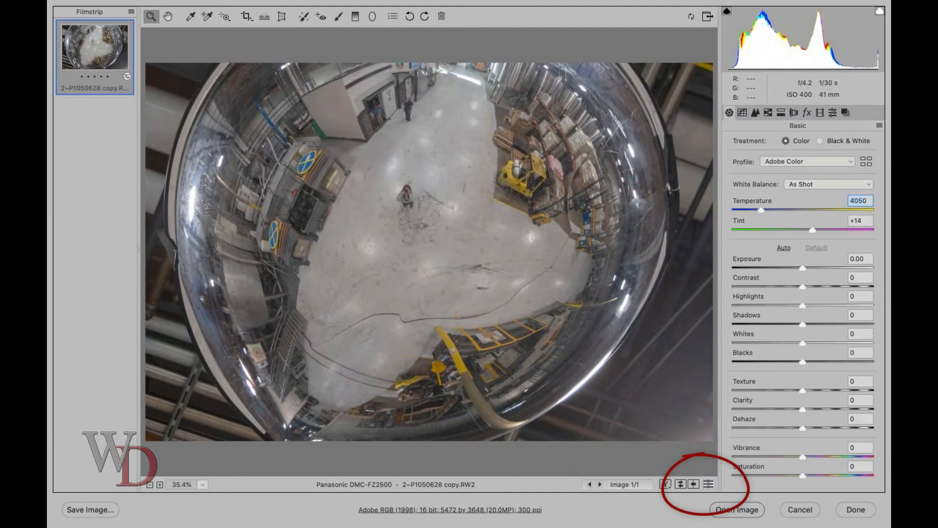
{"action": "left_click", "coordinate": [708, 484]}
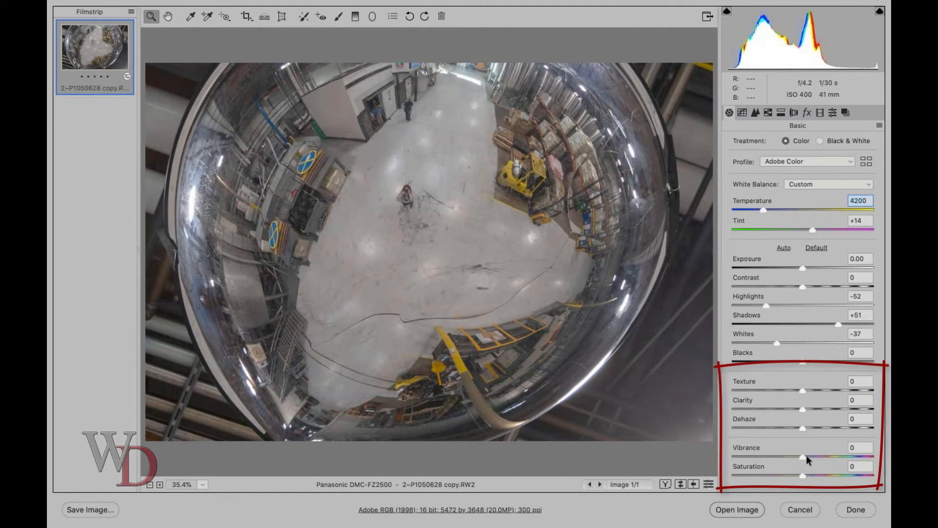
- Set Vibrance to +38 and Texture to +10, and toggle the Basic settings against their defaults to compare the photo
{"action": "left_click_drag", "start_coordinate": [806, 455], "coordinate": [831, 455]}
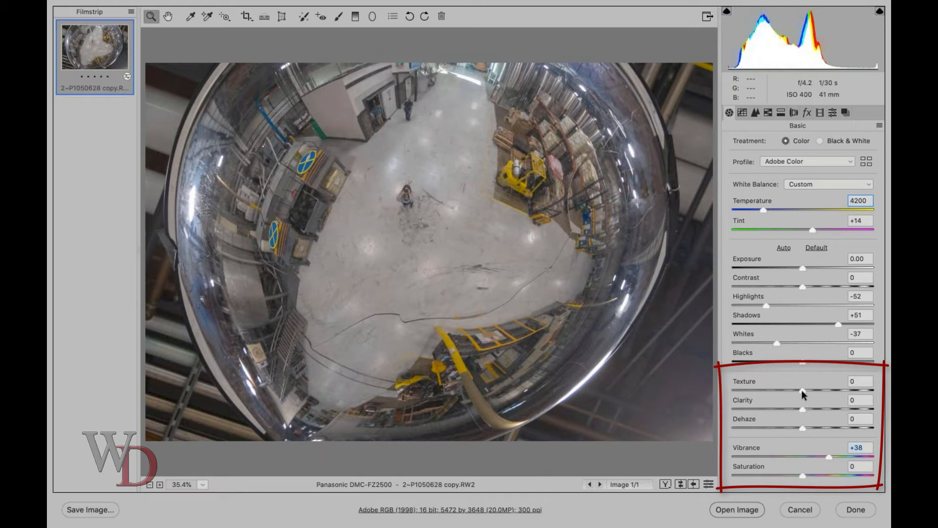
{"action": "left_click_drag", "start_coordinate": [801, 390], "coordinate": [807, 390]}
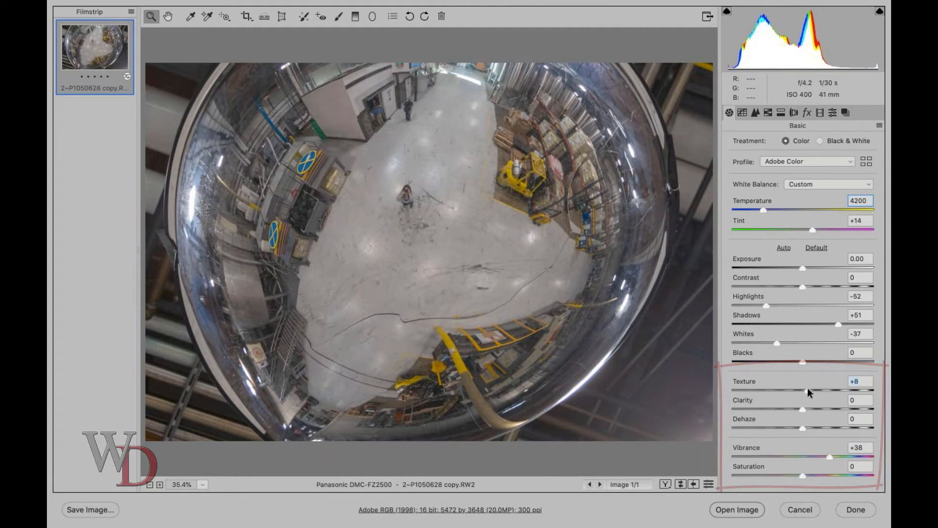
{"action": "key", "text": "Up"}
{"action": "key", "text": "Up"}
{"action": "key", "text": "Up"}
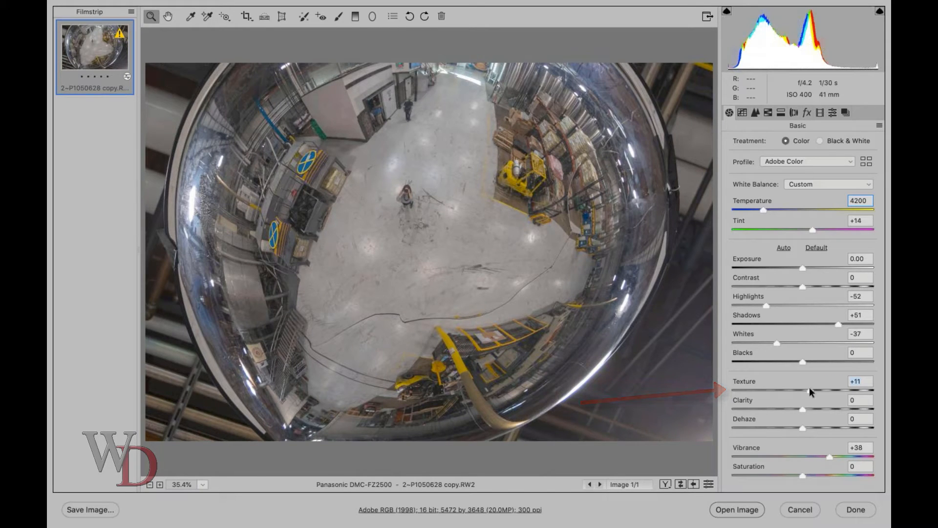
{"action": "key", "text": "Down"}
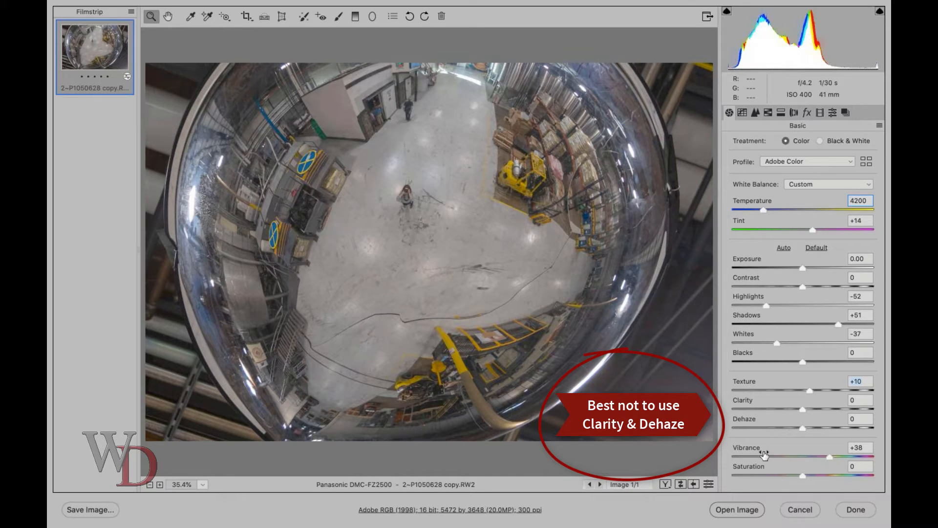
{"action": "left_click", "coordinate": [708, 485]}
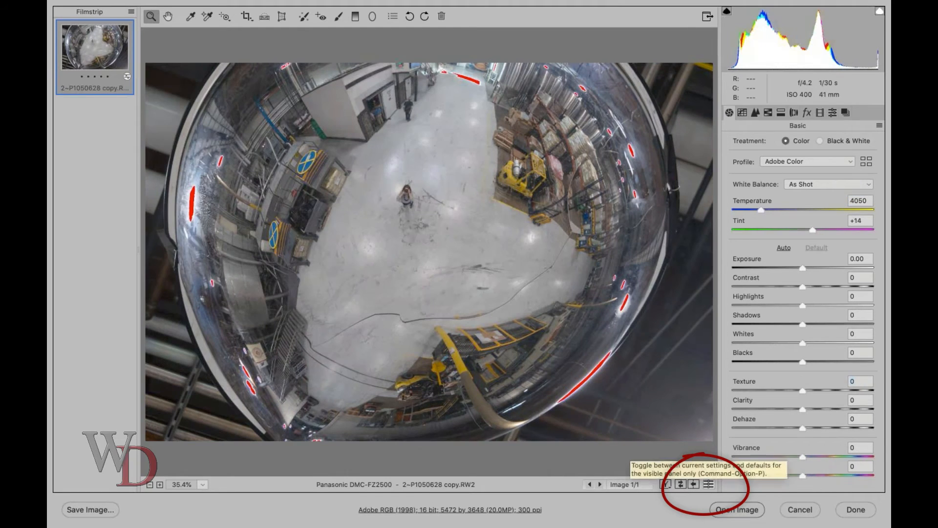
{"action": "left_click", "coordinate": [709, 484]}
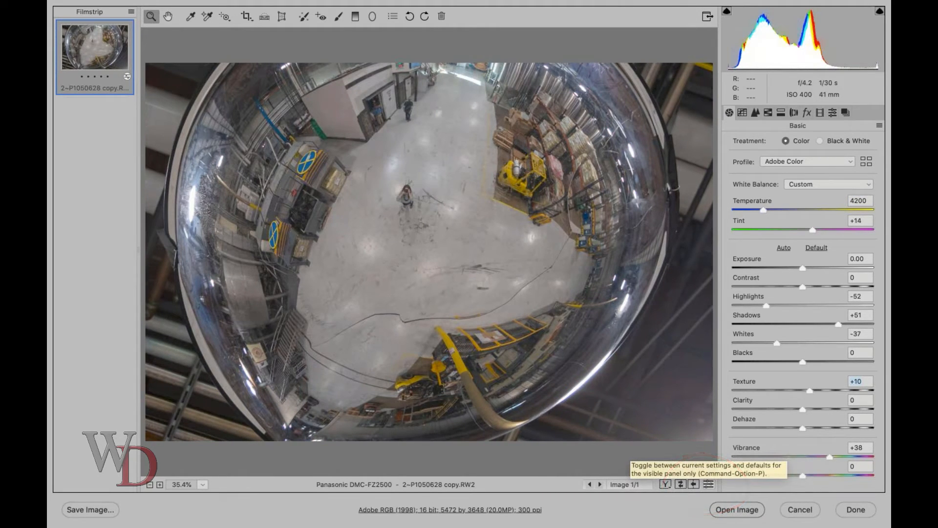
- Open the processed raw copy in Photoshop, reposition its document window, and switch back to Adobe Bridge
{"action": "left_click", "coordinate": [735, 510]}
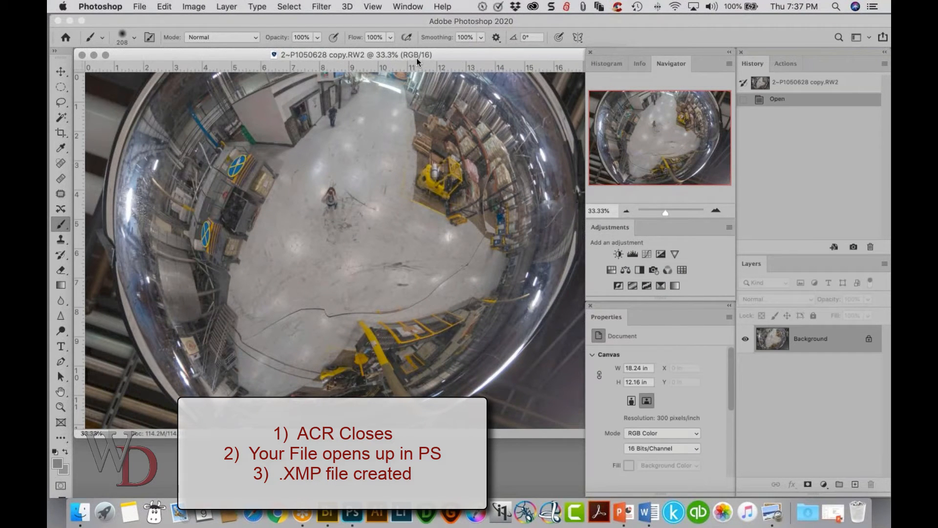
{"action": "mouse_move", "coordinate": [419, 55]}
{"action": "left_mouse_down"}
{"action": "mouse_move", "coordinate": [395, 71]}
{"action": "mouse_move", "coordinate": [479, 72]}
{"action": "mouse_move", "coordinate": [418, 65]}
{"action": "left_mouse_up"}
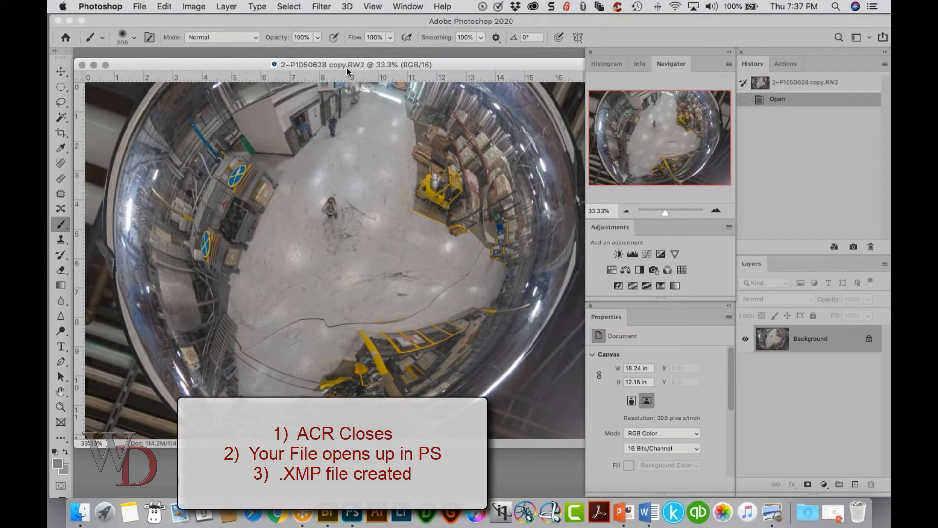
{"action": "key", "text": "F1"}
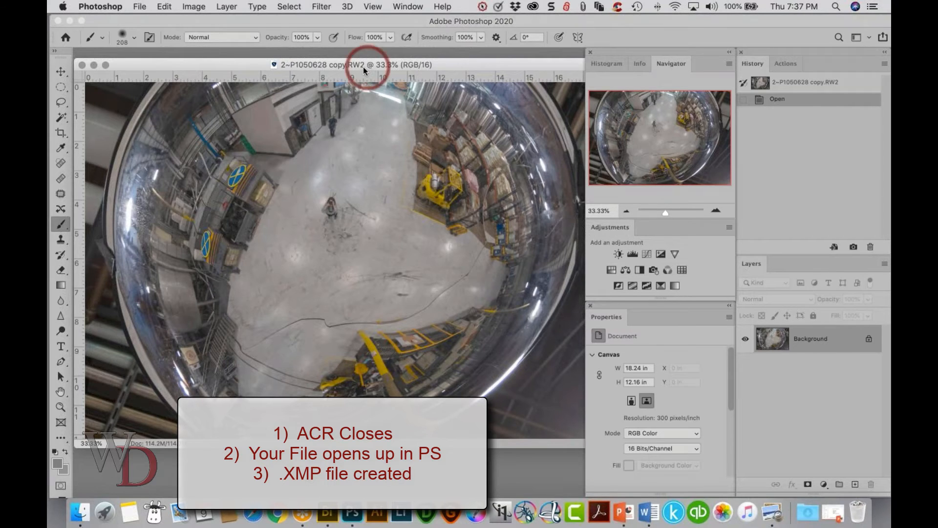
{"action": "key", "text": "F1"}
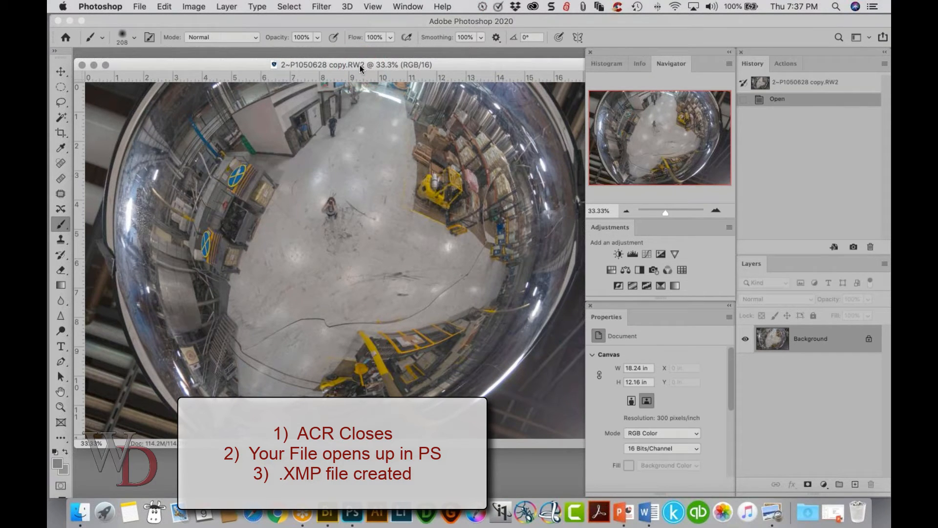
{"action": "left_click_drag", "start_coordinate": [360, 66], "coordinate": [372, 61]}
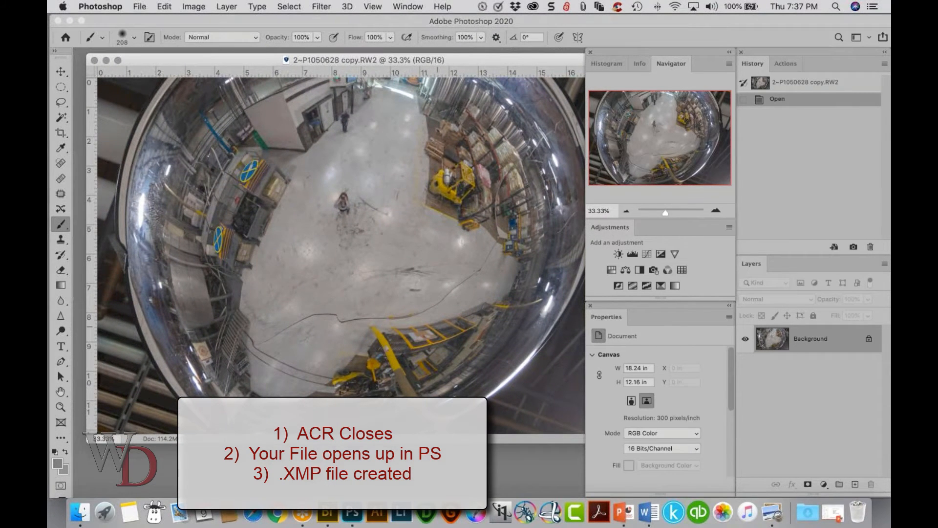
{"action": "left_click", "coordinate": [328, 513]}
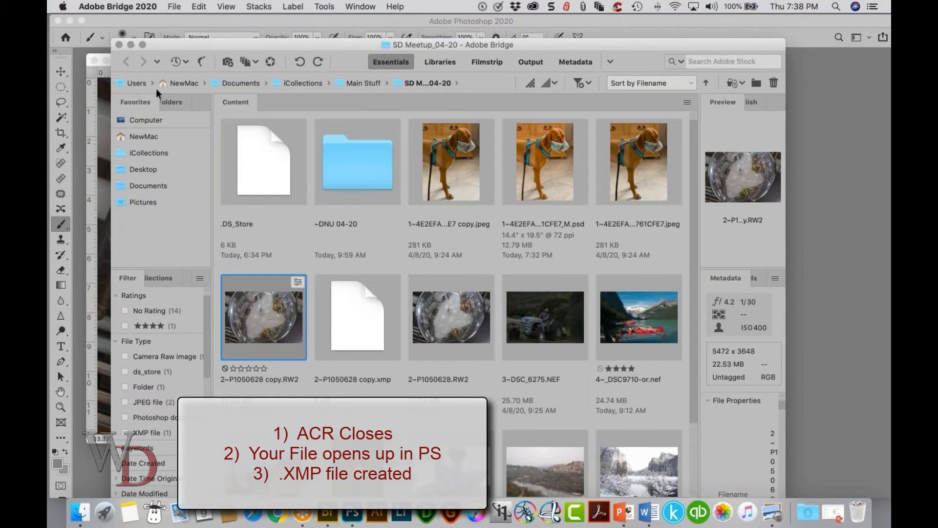
- Switch to Photoshop and add a Levels adjustment layer with the shadow input at 12 and the highlight input at 205
{"action": "left_click", "coordinate": [352, 512]}
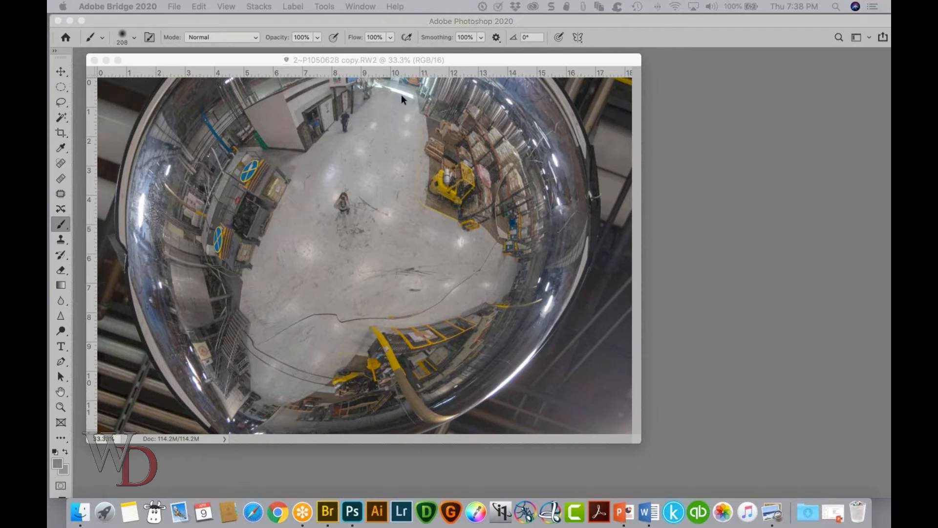
{"action": "left_click_drag", "start_coordinate": [889, 234], "coordinate": [349, 25]}
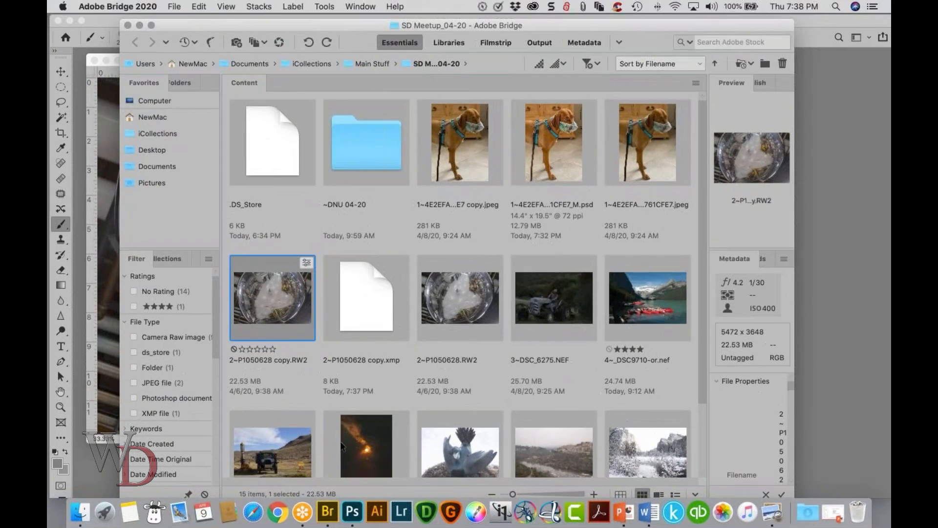
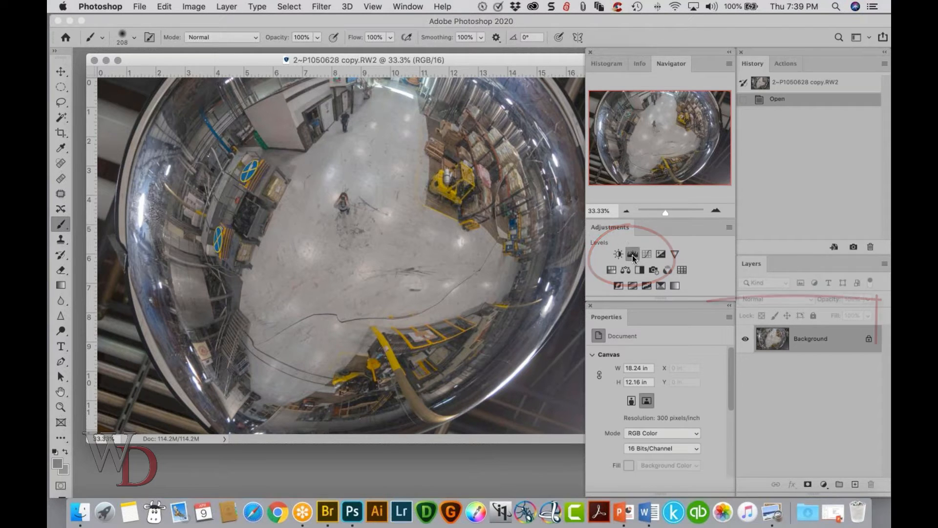
{"action": "left_click", "coordinate": [632, 254]}
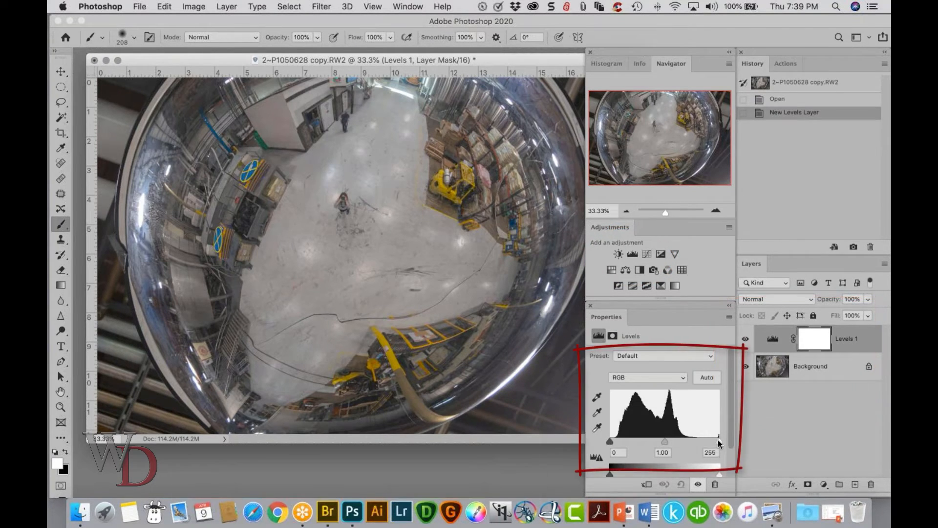
{"action": "left_click_drag", "start_coordinate": [717, 440], "coordinate": [703, 440]}
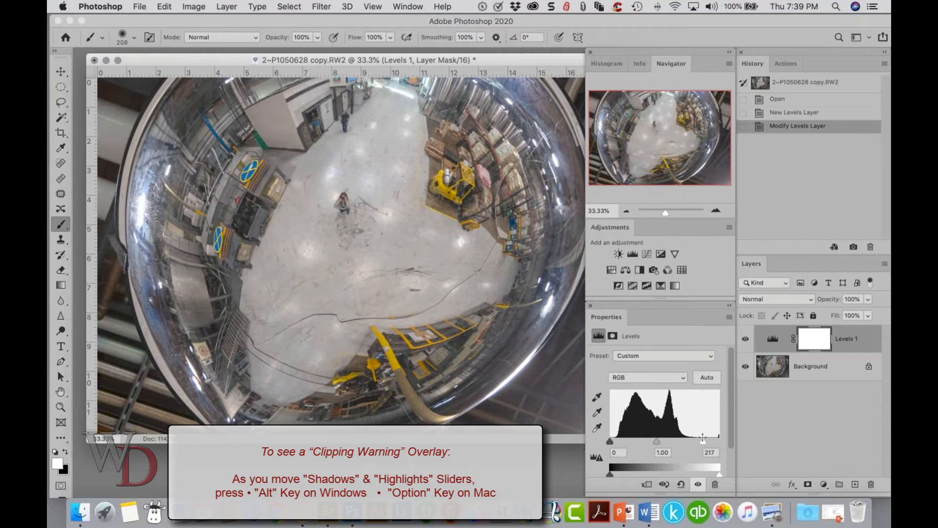
{"action": "left_click_drag", "start_coordinate": [703, 441], "coordinate": [696, 438]}
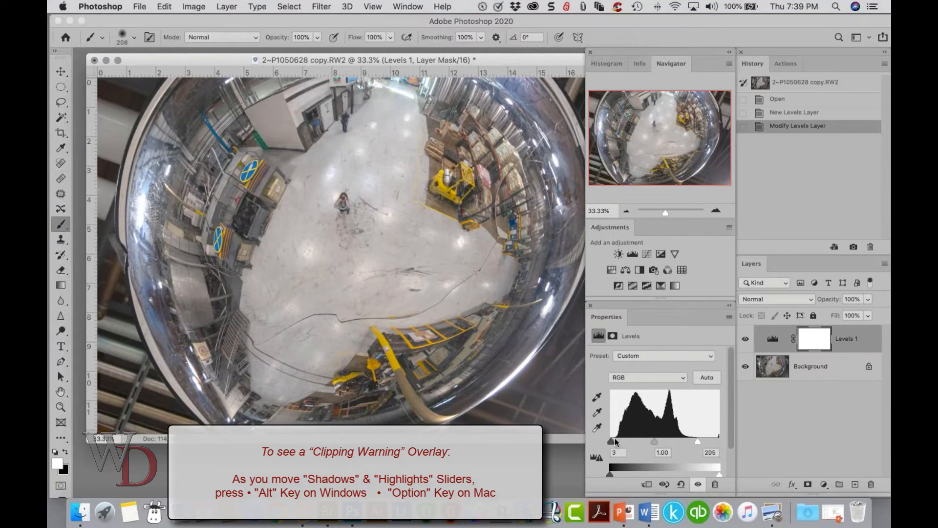
{"action": "left_click_drag", "start_coordinate": [610, 441], "coordinate": [615, 441]}
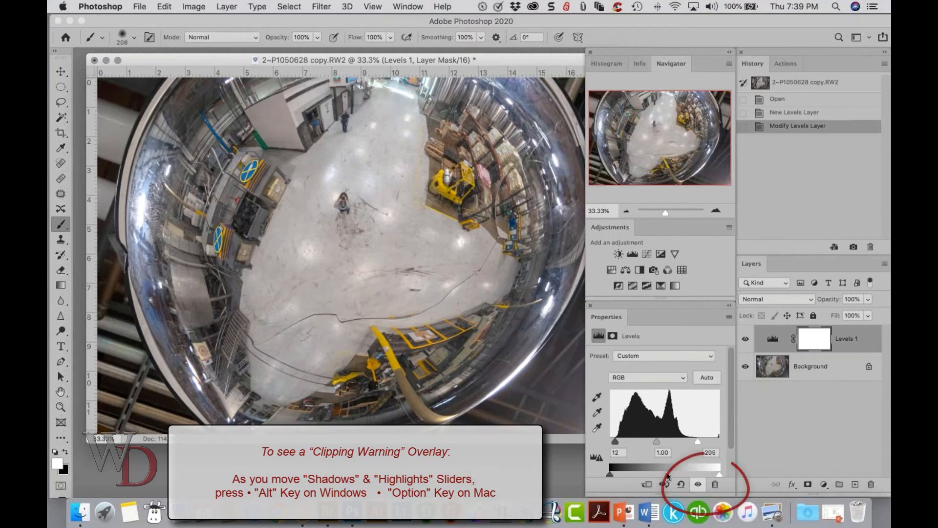
- Toggle the Levels adjustment off and on to compare the photo, and set its midtone input to 0.96
{"action": "left_click", "coordinate": [699, 484]}
{"action": "left_click", "coordinate": [698, 484]}
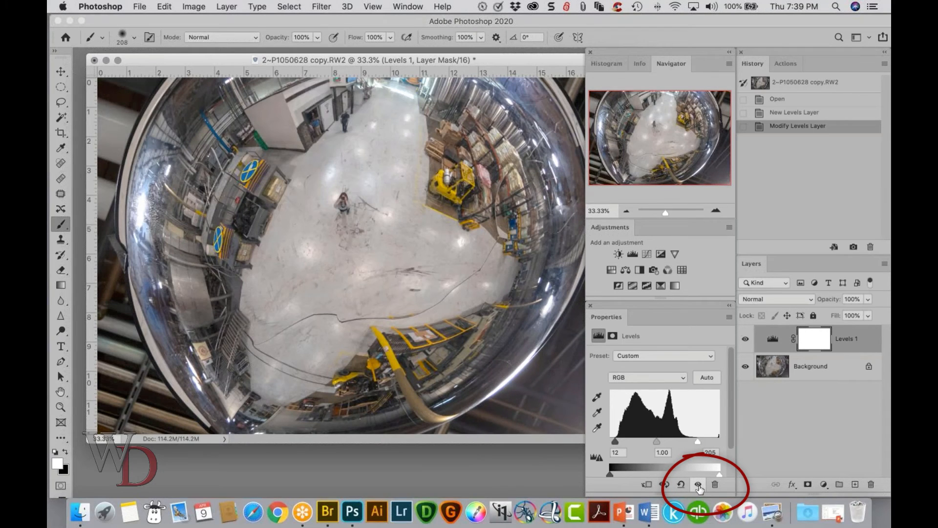
{"action": "left_click", "coordinate": [698, 485]}
{"action": "left_click", "coordinate": [698, 485]}
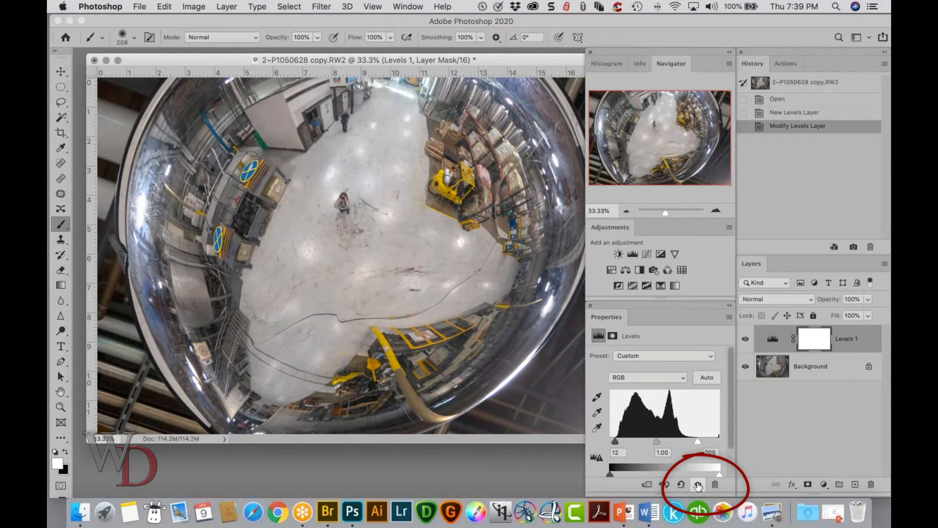
{"action": "left_click", "coordinate": [660, 450]}
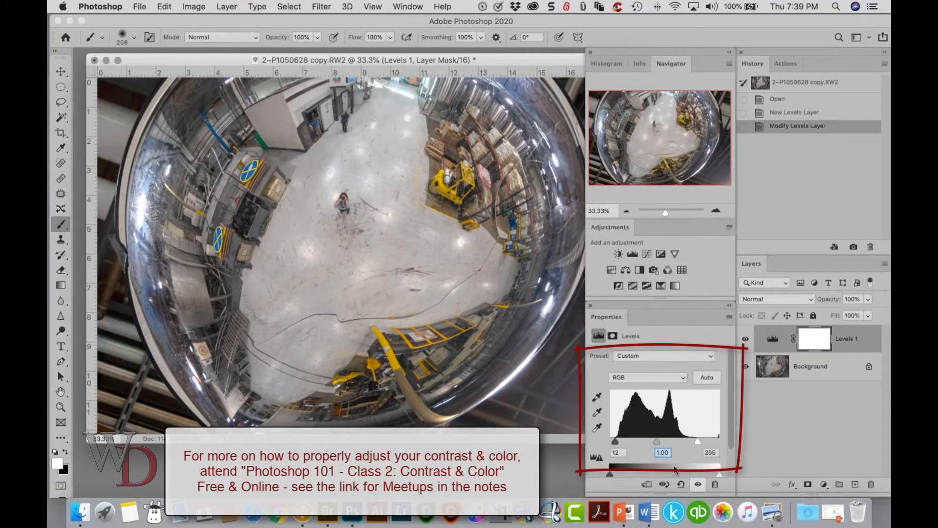
{"action": "type", "text": "0.96"}
{"action": "key", "text": "Return"}
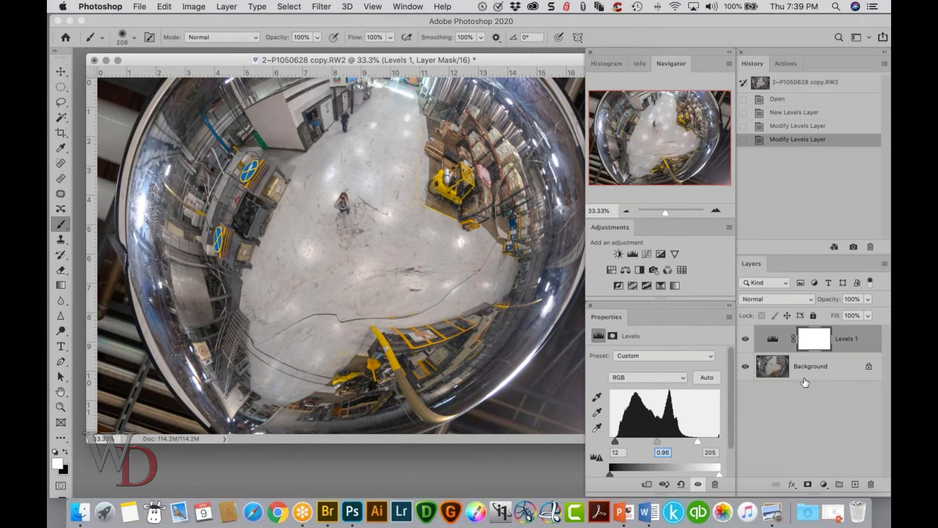
- Add a black Solid Color fill layer above the Levels layer and invert its mask to hide the fill
{"action": "key", "text": "super+minus"}
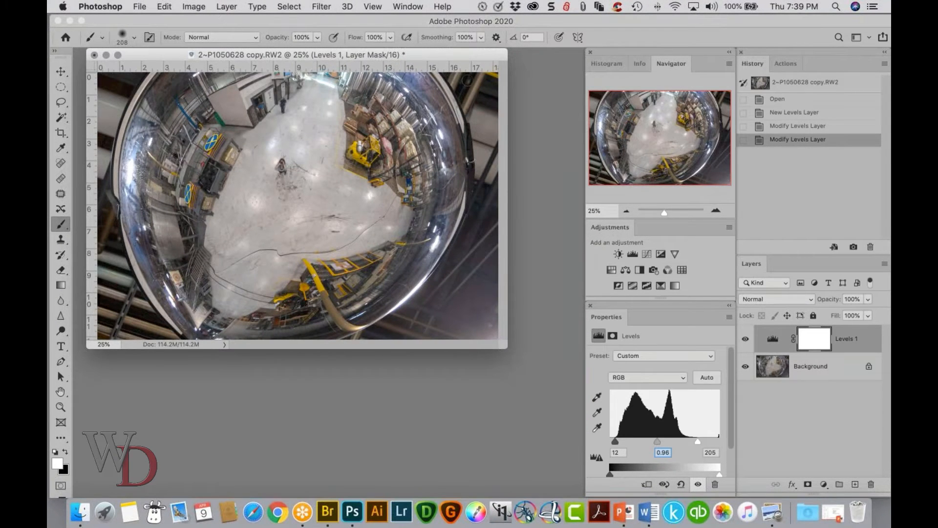
{"action": "key", "text": "F1"}
{"action": "left_click", "coordinate": [823, 485]}
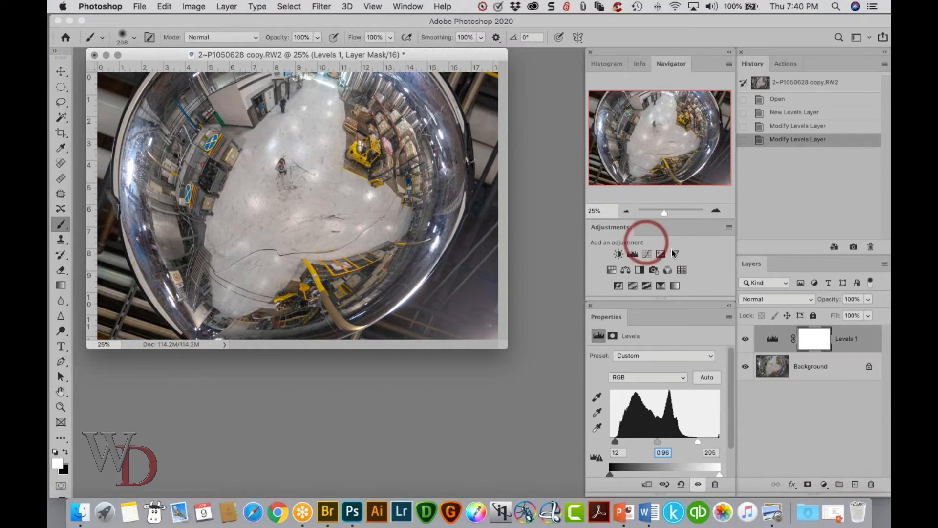
{"action": "left_click", "coordinate": [824, 485]}
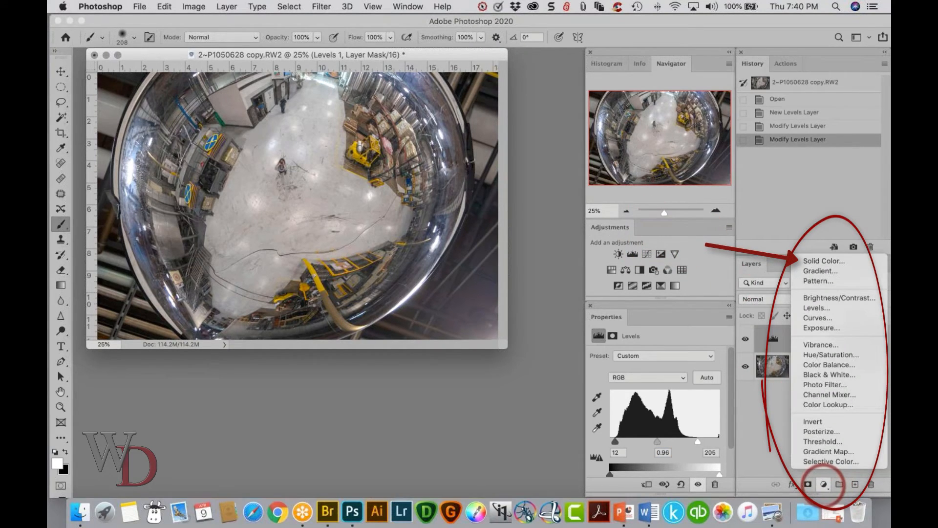
{"action": "left_click", "coordinate": [830, 261]}
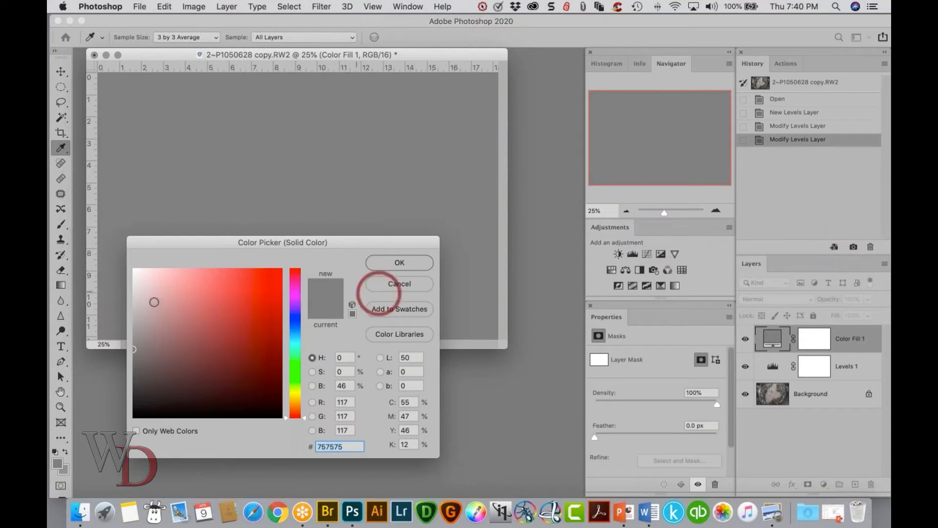
{"action": "mouse_move", "coordinate": [137, 350]}
{"action": "left_mouse_down"}
{"action": "mouse_move", "coordinate": [126, 383]}
{"action": "mouse_move", "coordinate": [133, 417]}
{"action": "left_mouse_up"}
{"action": "left_click", "coordinate": [402, 263]}
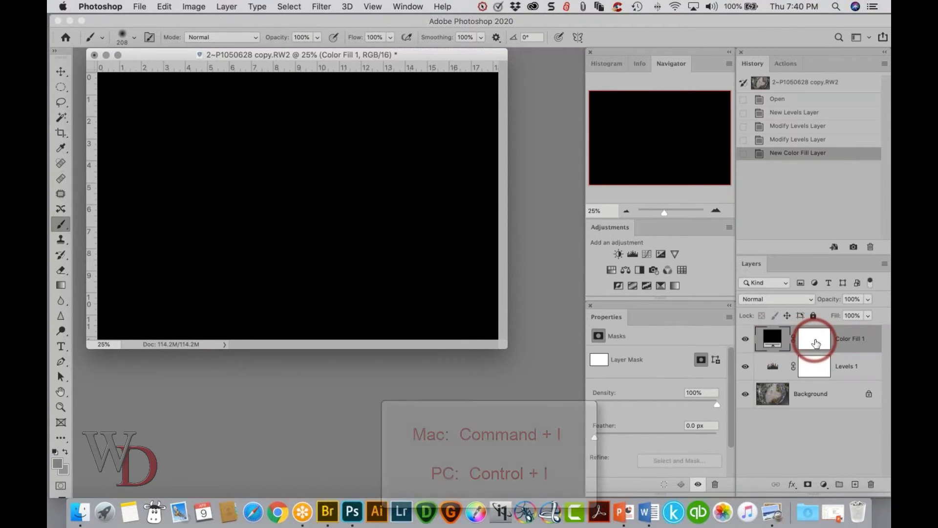
{"action": "left_click", "coordinate": [814, 339]}
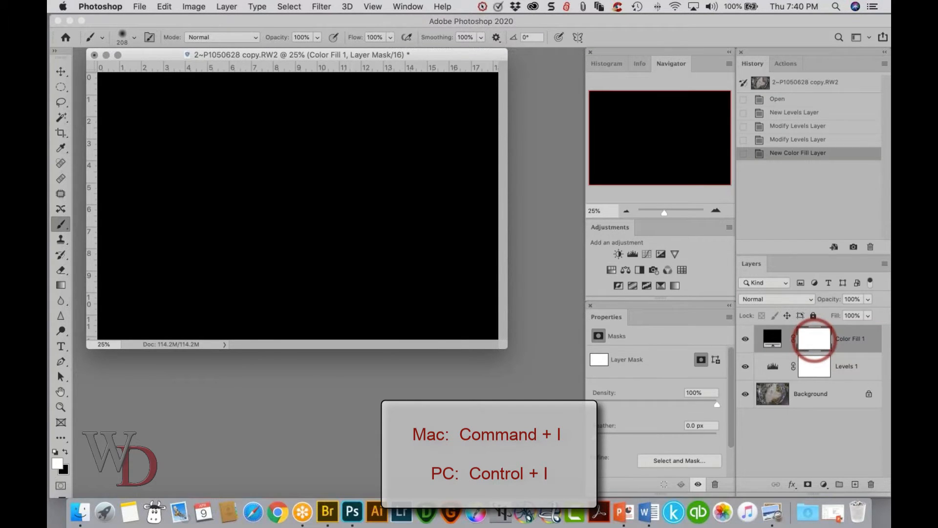
{"action": "key", "text": "super+i"}
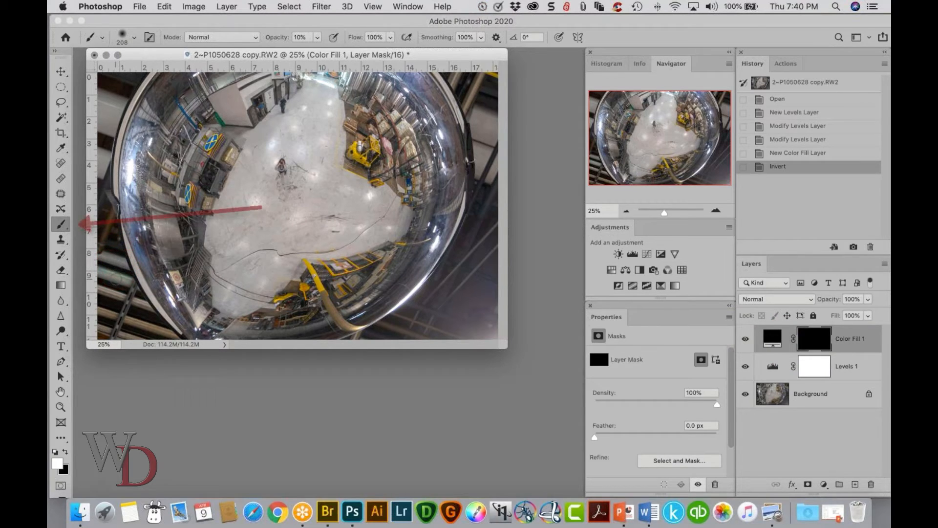
- Paint white on the fill layer's mask over the background around the round mirror, using a size 477 brush and raising its opacity to 100%
{"action": "left_click_drag", "start_coordinate": [115, 279], "coordinate": [163, 338]}
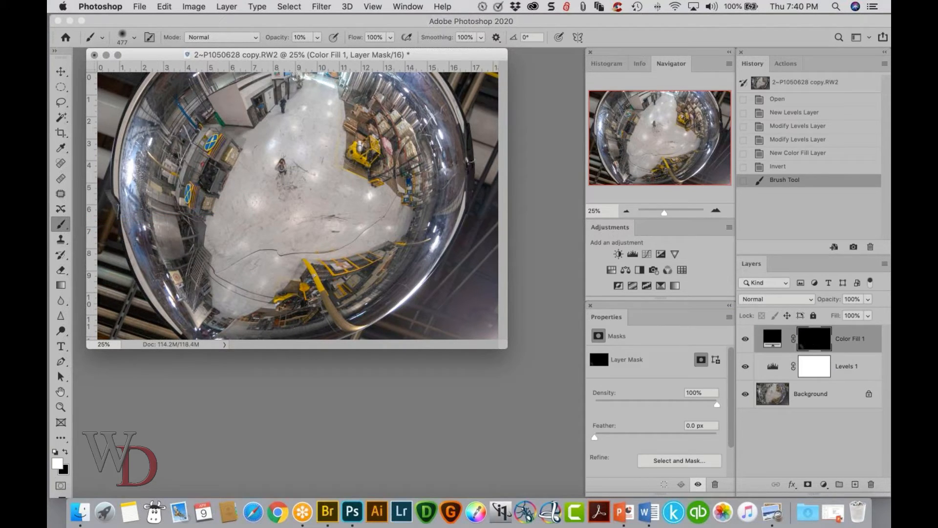
{"action": "left_click", "coordinate": [317, 38]}
{"action": "mouse_move", "coordinate": [316, 52]}
{"action": "left_mouse_down"}
{"action": "mouse_move", "coordinate": [416, 56]}
{"action": "mouse_move", "coordinate": [440, 67]}
{"action": "left_mouse_up"}
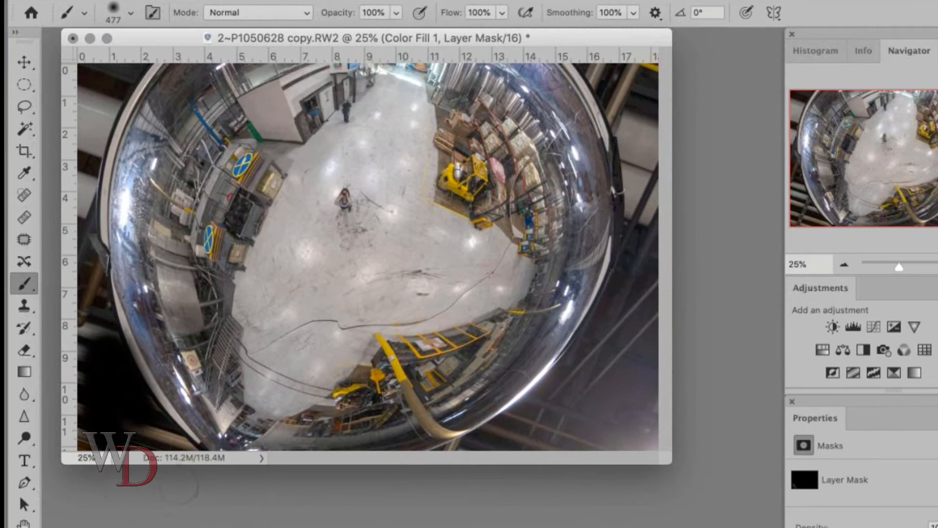
{"action": "mouse_move", "coordinate": [142, 422]}
{"action": "left_mouse_down"}
{"action": "mouse_move", "coordinate": [82, 273]}
{"action": "mouse_move", "coordinate": [89, 152]}
{"action": "mouse_move", "coordinate": [128, 41]}
{"action": "mouse_move", "coordinate": [97, 64]}
{"action": "mouse_move", "coordinate": [80, 135]}
{"action": "mouse_move", "coordinate": [78, 398]}
{"action": "mouse_move", "coordinate": [123, 437]}
{"action": "mouse_move", "coordinate": [137, 432]}
{"action": "mouse_move", "coordinate": [91, 445]}
{"action": "left_mouse_up"}
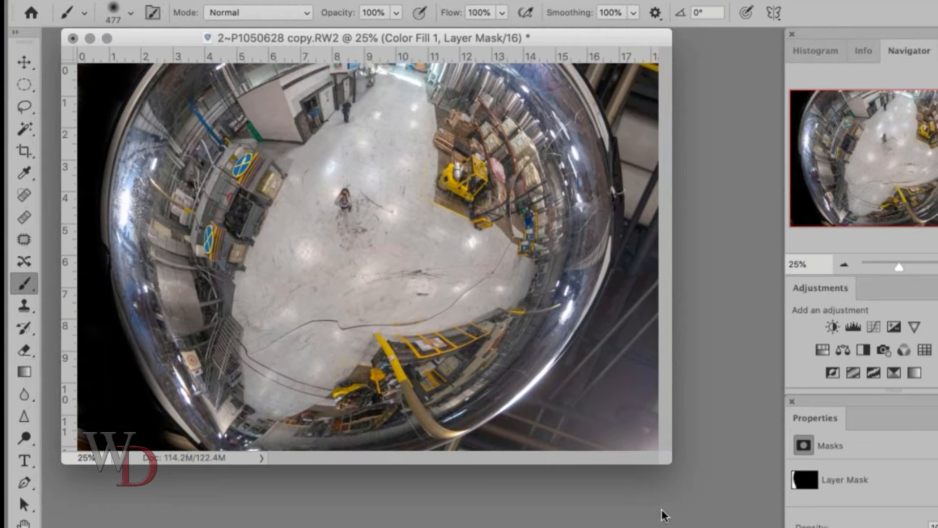
{"action": "mouse_move", "coordinate": [503, 438]}
{"action": "left_mouse_down"}
{"action": "mouse_move", "coordinate": [628, 342]}
{"action": "mouse_move", "coordinate": [549, 437]}
{"action": "mouse_move", "coordinate": [630, 420]}
{"action": "mouse_move", "coordinate": [645, 337]}
{"action": "mouse_move", "coordinate": [635, 161]}
{"action": "mouse_move", "coordinate": [603, 51]}
{"action": "mouse_move", "coordinate": [622, 73]}
{"action": "mouse_move", "coordinate": [594, 56]}
{"action": "mouse_move", "coordinate": [628, 37]}
{"action": "mouse_move", "coordinate": [632, 66]}
{"action": "mouse_move", "coordinate": [645, 71]}
{"action": "mouse_move", "coordinate": [594, 54]}
{"action": "mouse_move", "coordinate": [630, 110]}
{"action": "mouse_move", "coordinate": [651, 256]}
{"action": "mouse_move", "coordinate": [635, 367]}
{"action": "mouse_move", "coordinate": [581, 425]}
{"action": "mouse_move", "coordinate": [669, 447]}
{"action": "left_mouse_up"}
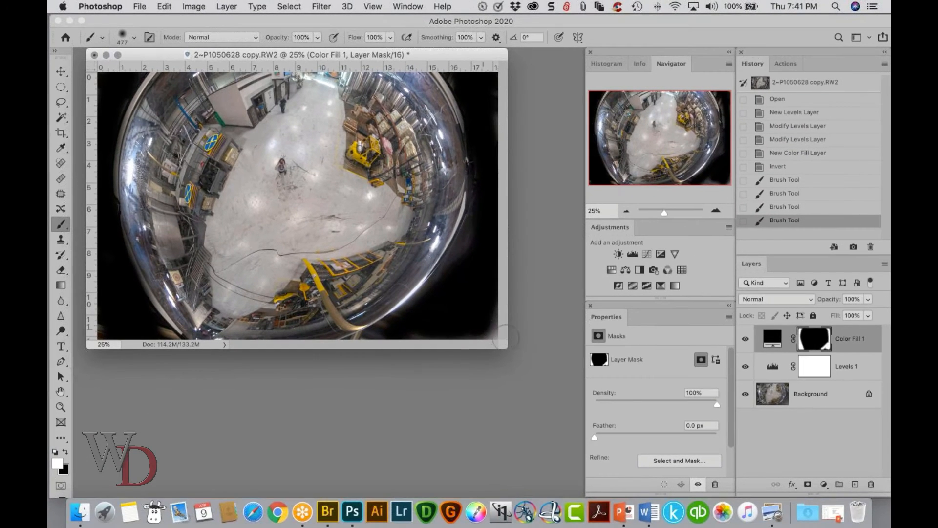
{"action": "left_click_drag", "start_coordinate": [499, 337], "coordinate": [430, 339]}
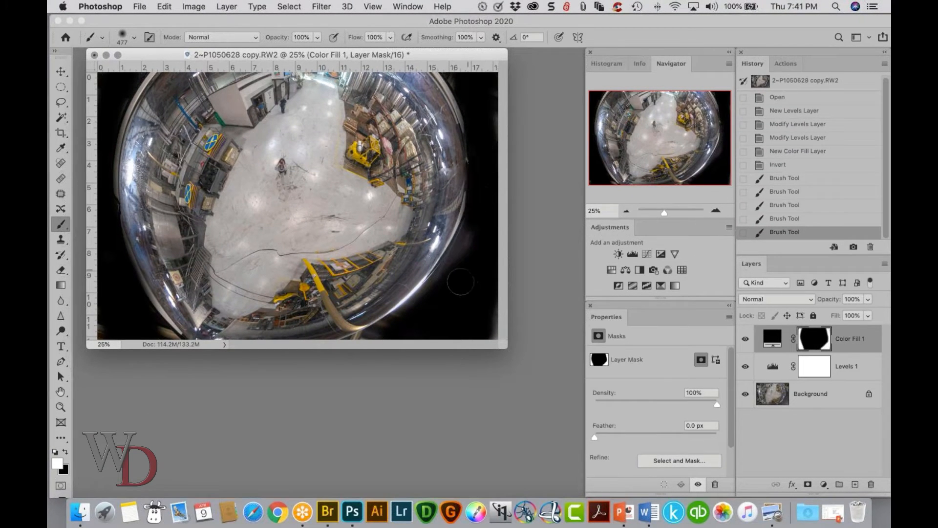
{"action": "left_click_drag", "start_coordinate": [460, 282], "coordinate": [462, 238]}
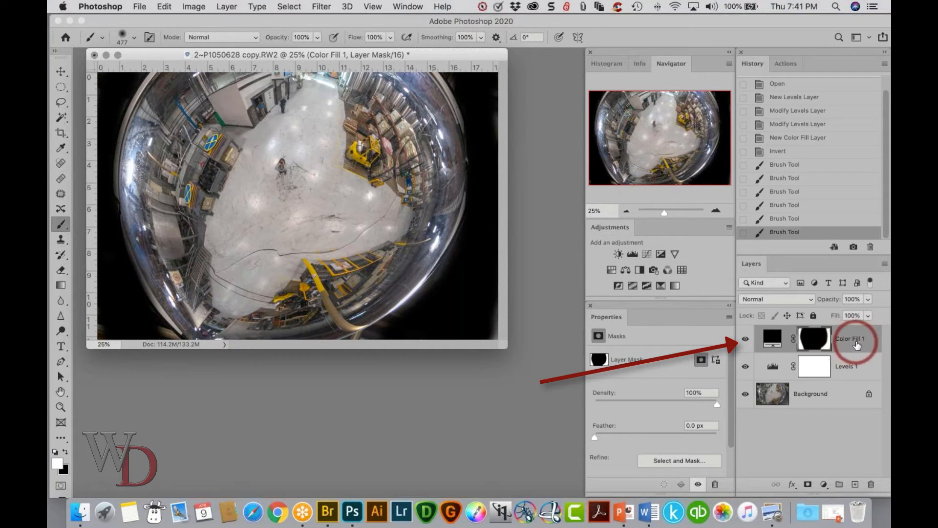
- Lower the black fill layer's opacity to 59% and toggle its visibility to compare the darkened background
{"action": "left_click", "coordinate": [868, 299]}
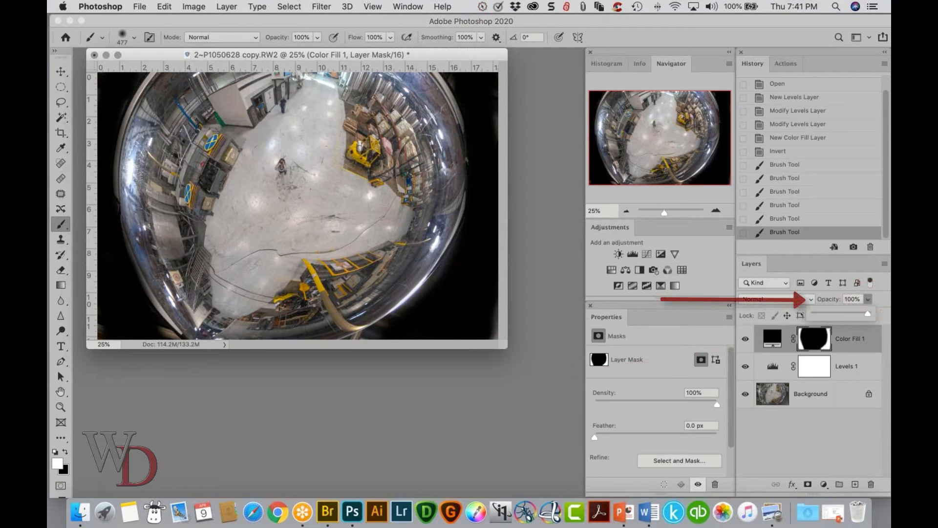
{"action": "mouse_move", "coordinate": [868, 315]}
{"action": "left_mouse_down"}
{"action": "mouse_move", "coordinate": [834, 313]}
{"action": "mouse_move", "coordinate": [847, 313]}
{"action": "left_mouse_up"}
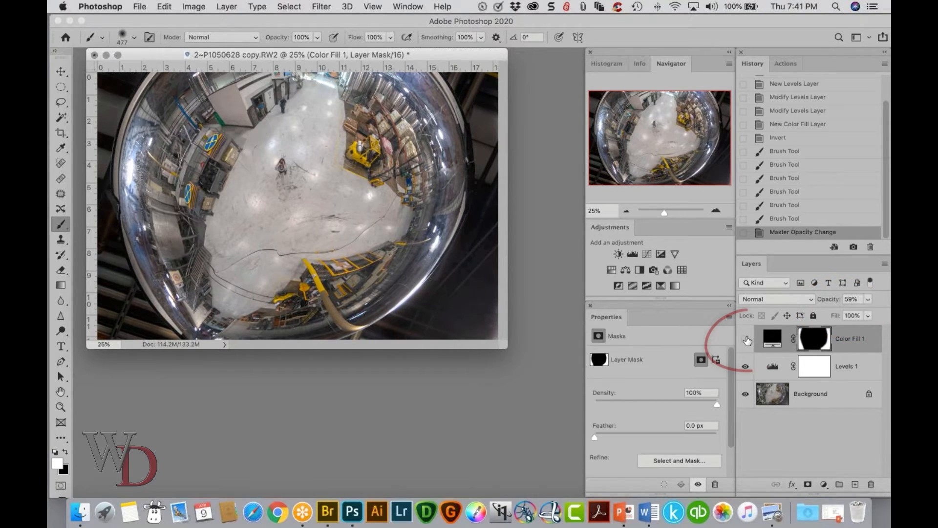
{"action": "left_click", "coordinate": [745, 340]}
{"action": "left_click", "coordinate": [746, 339]}
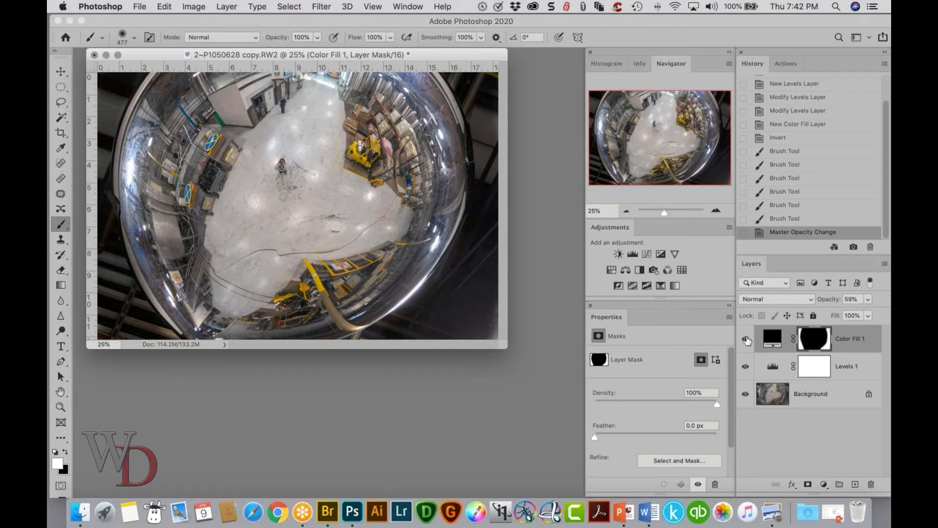
- Save the layered photo in Photoshop format as 2~P1050628_M.psd in the SD Meetup_04-20 folder, and close the document
{"action": "key", "text": "super+s"}
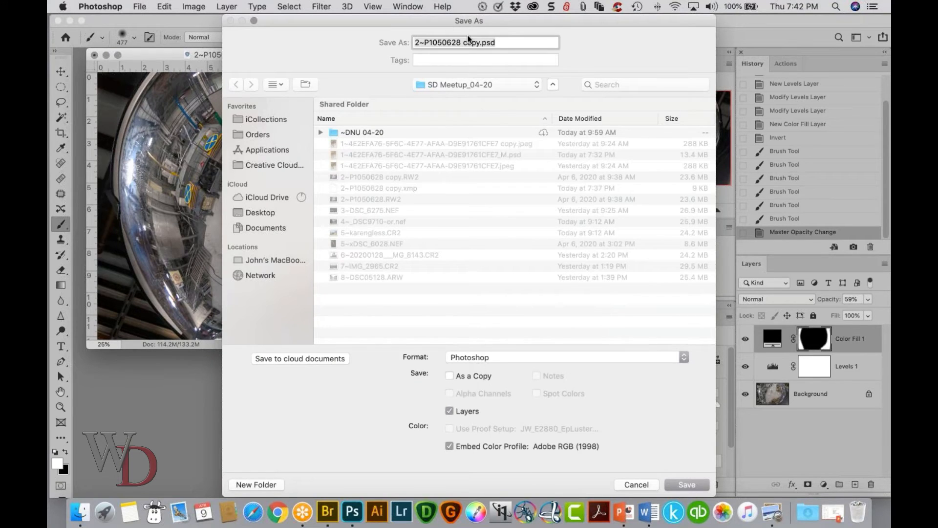
{"action": "left_click", "coordinate": [478, 43]}
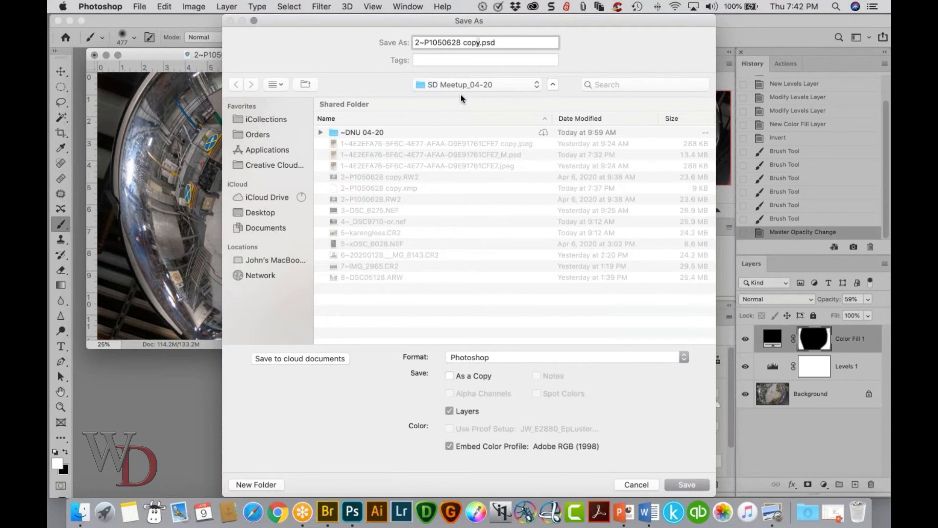
{"action": "key", "text": "BackSpace"}
{"action": "key", "text": "BackSpace"}
{"action": "key", "text": "BackSpace"}
{"action": "key", "text": "BackSpace"}
{"action": "key", "text": "BackSpace"}
{"action": "type", "text": "_M"}
{"action": "key", "text": "Return"}
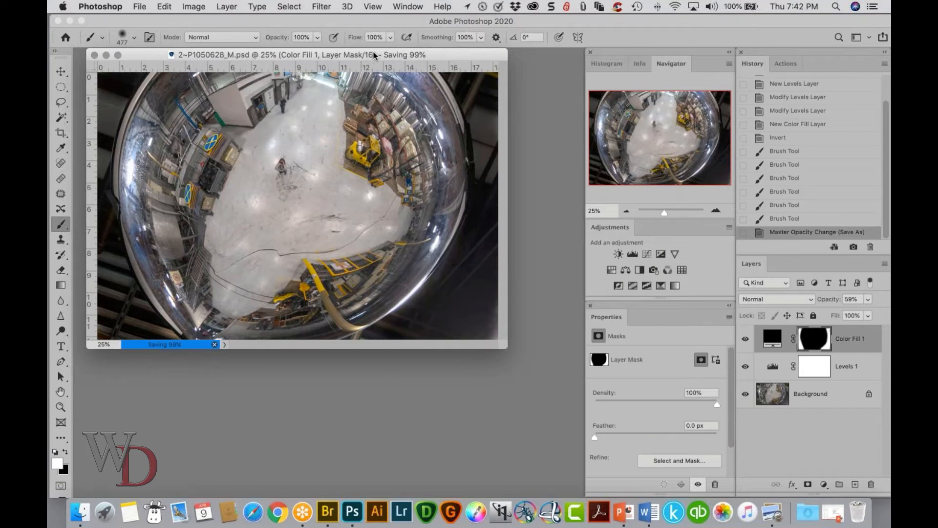
{"action": "left_click_drag", "start_coordinate": [373, 55], "coordinate": [397, 70]}
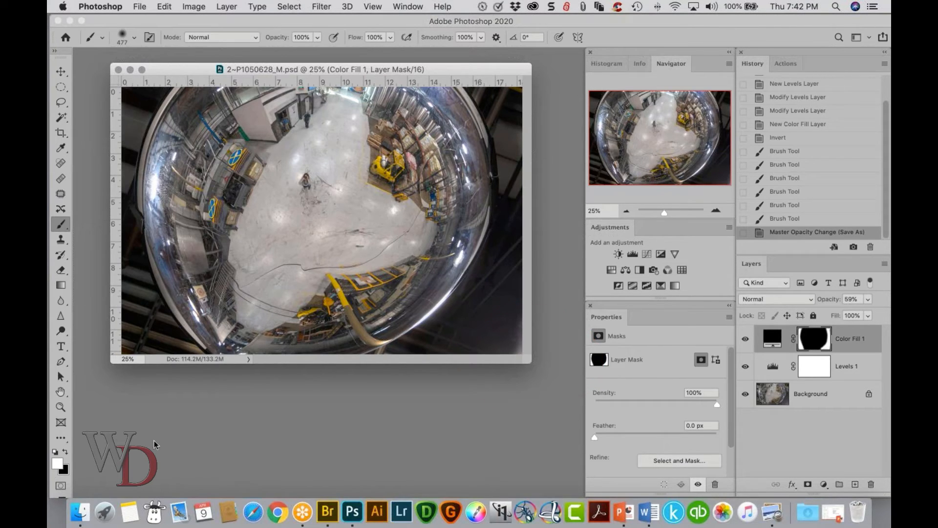
{"action": "left_click", "coordinate": [118, 69]}
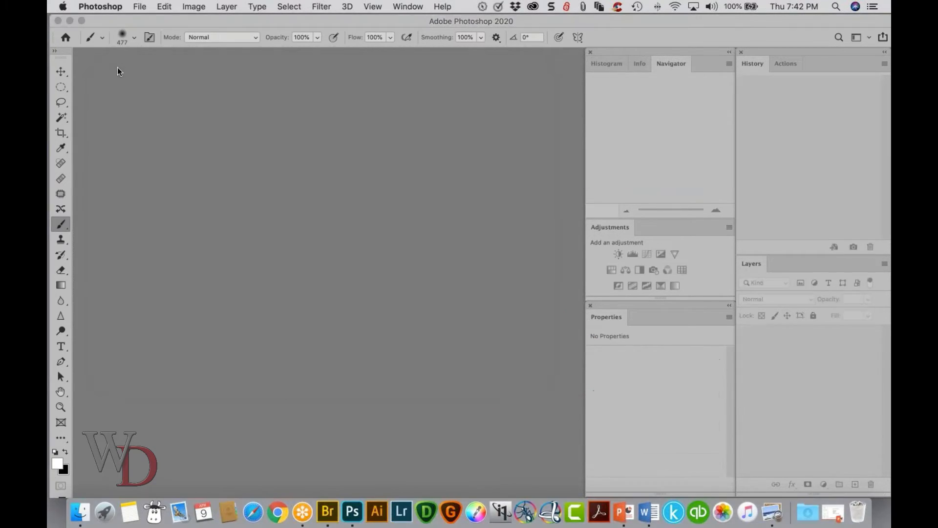
- Switch to Bridge, duplicate the raw photo 3~DSC_6275.NEF and open the copy in Camera Raw
{"action": "left_click", "coordinate": [328, 512]}
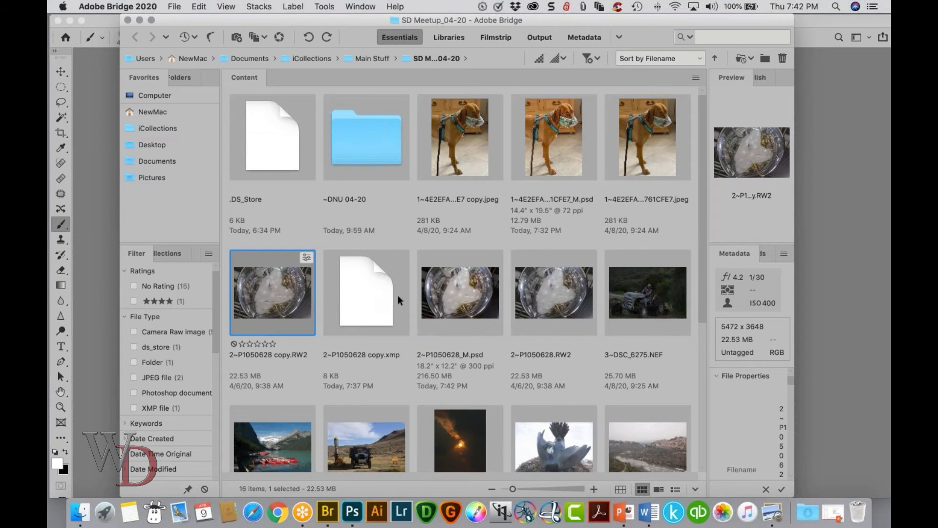
{"action": "left_click", "coordinate": [639, 296]}
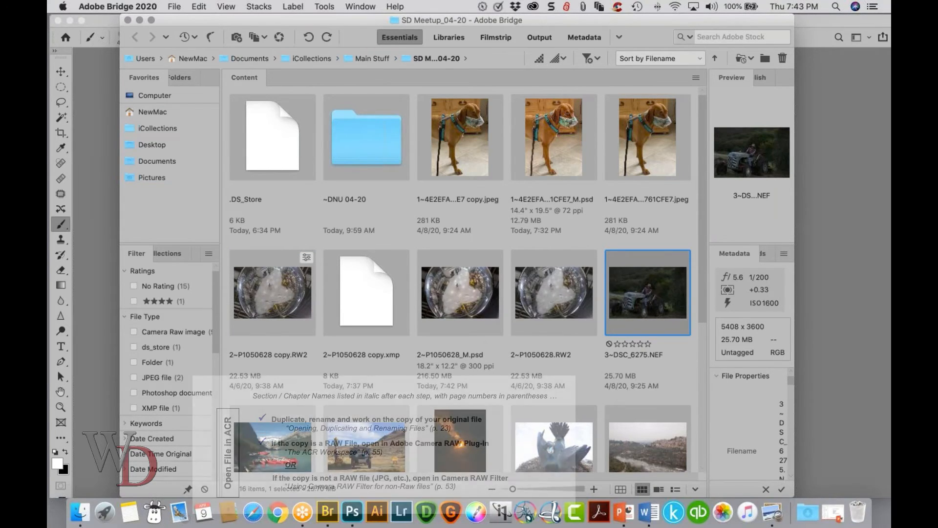
{"action": "right_click", "coordinate": [639, 295]}
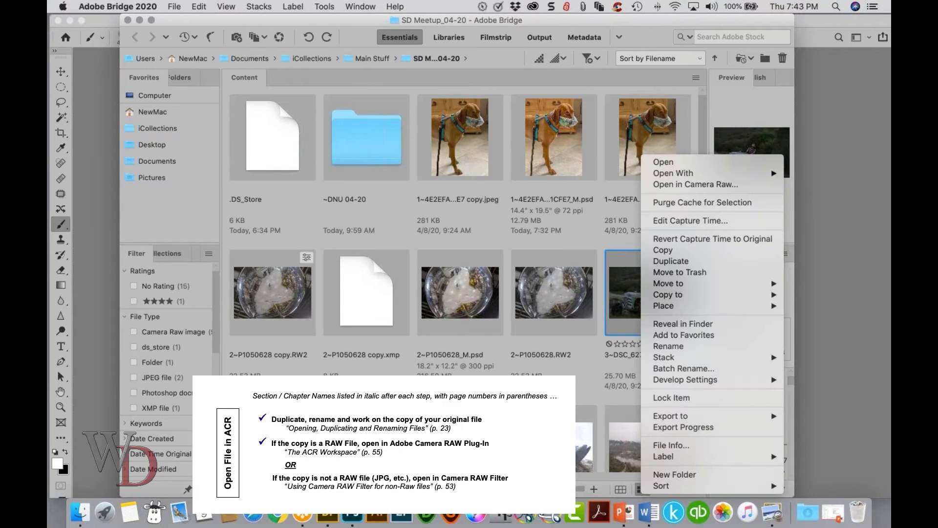
{"action": "left_click", "coordinate": [672, 260]}
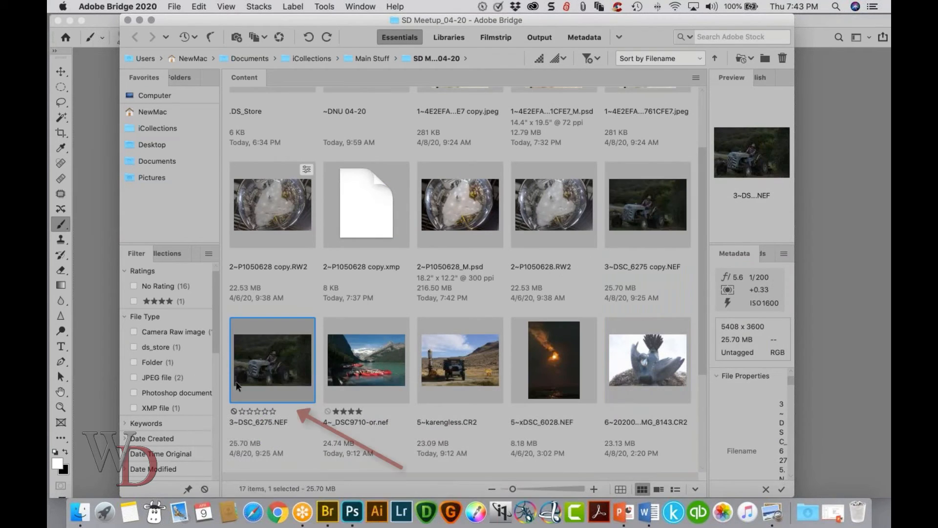
{"action": "left_click", "coordinate": [647, 212]}
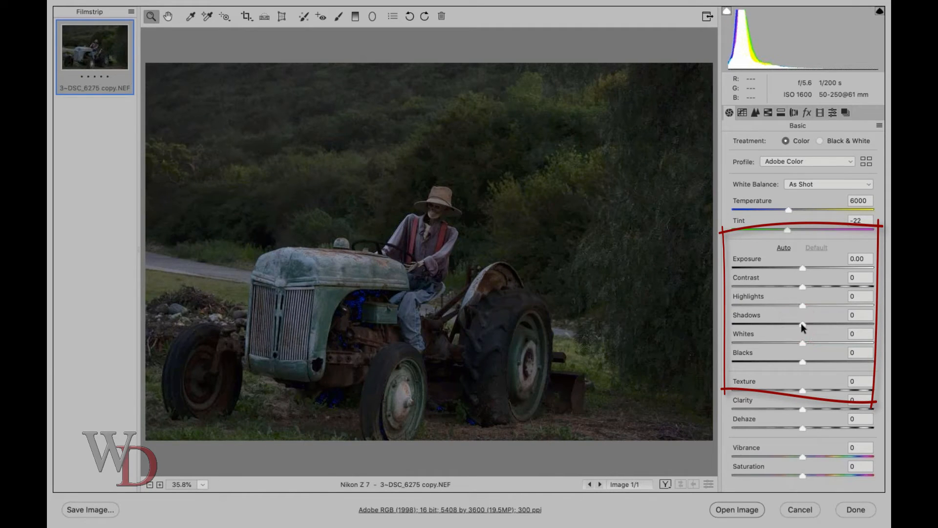
- Set the tractor photo's Shadows to +100, Exposure to +1.40, Highlights and Whites to -100, and Contrast to -18
{"action": "left_click_drag", "start_coordinate": [801, 324], "coordinate": [887, 342]}
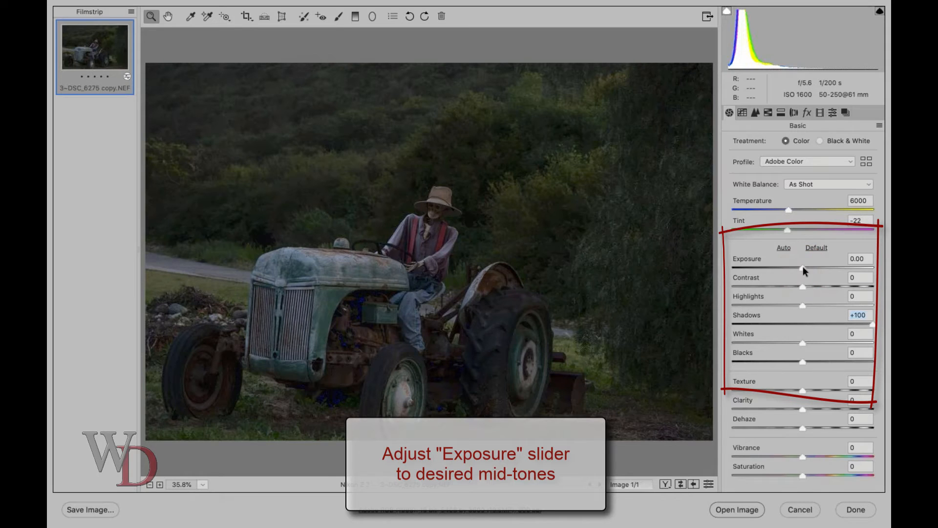
{"action": "left_click_drag", "start_coordinate": [802, 267], "coordinate": [821, 268]}
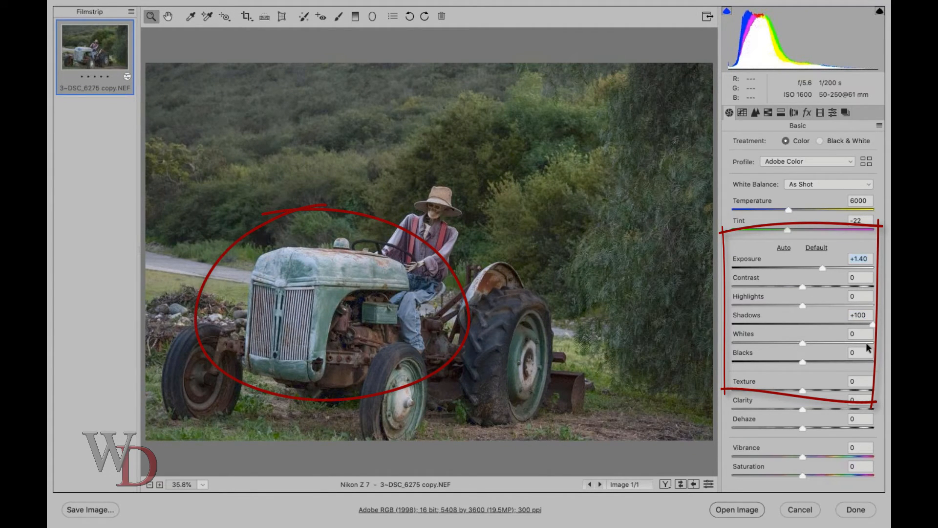
{"action": "left_click_drag", "start_coordinate": [801, 305], "coordinate": [731, 304]}
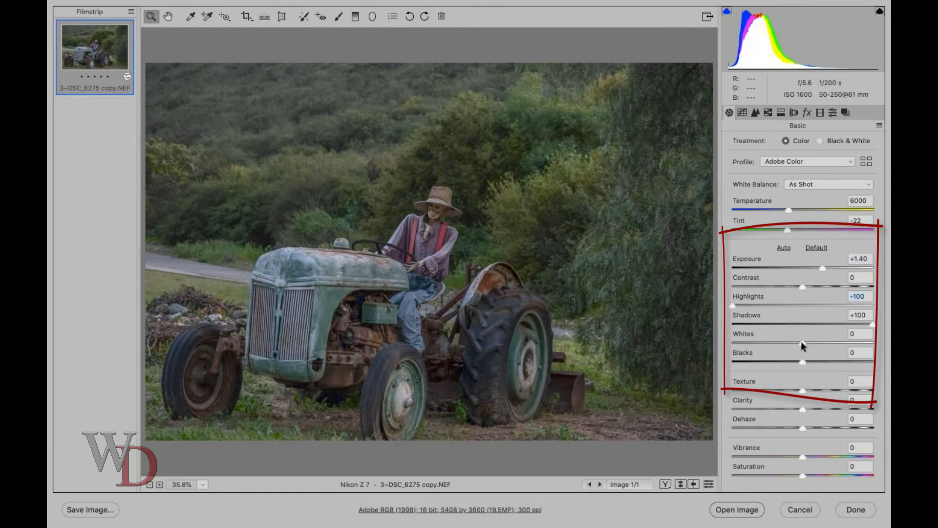
{"action": "left_click_drag", "start_coordinate": [802, 342], "coordinate": [717, 337]}
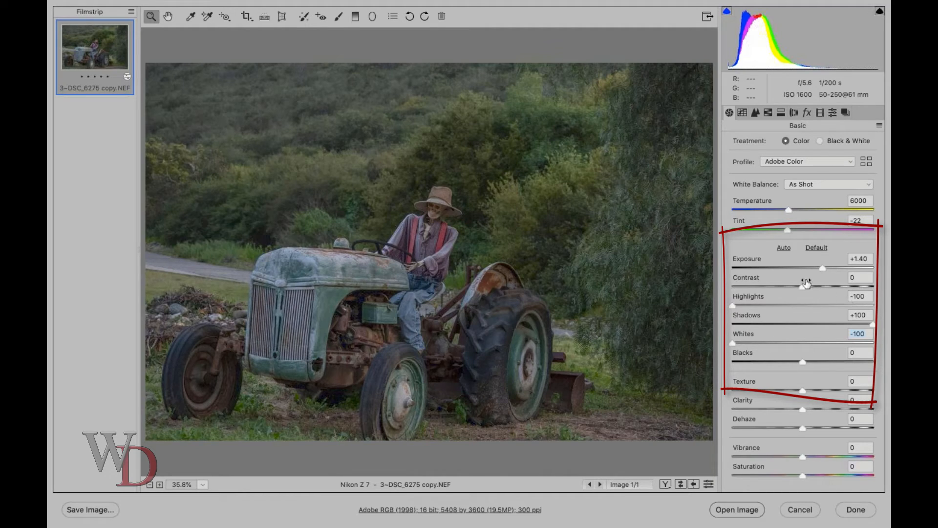
{"action": "left_click_drag", "start_coordinate": [823, 266], "coordinate": [790, 283]}
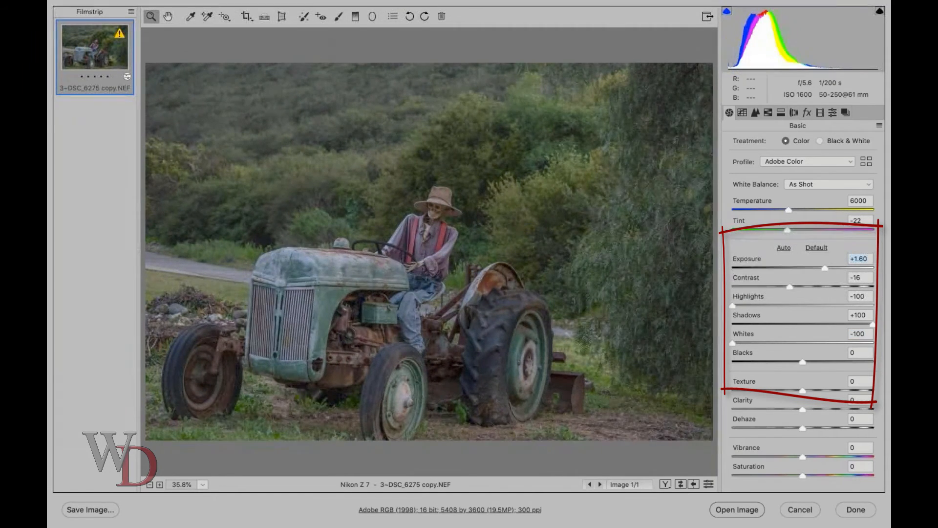
{"action": "left_click", "coordinate": [821, 267]}
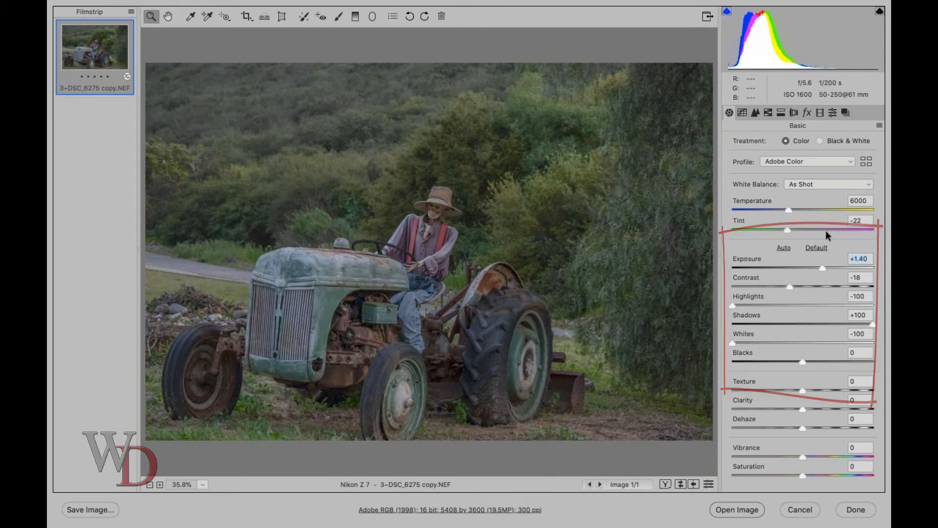
- Toggle the profile corrections in the Lens Corrections settings to compare the photo with and without them
{"action": "left_click", "coordinate": [794, 112]}
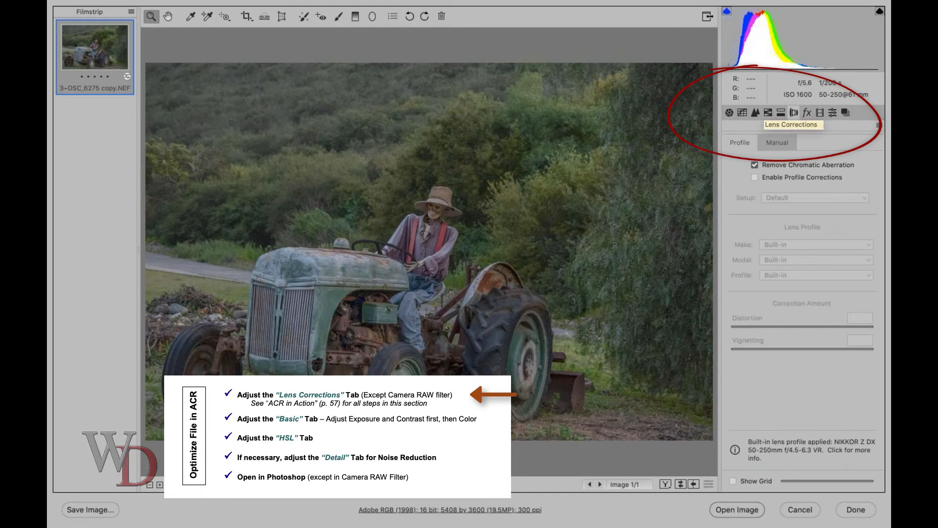
{"action": "left_click", "coordinate": [755, 178]}
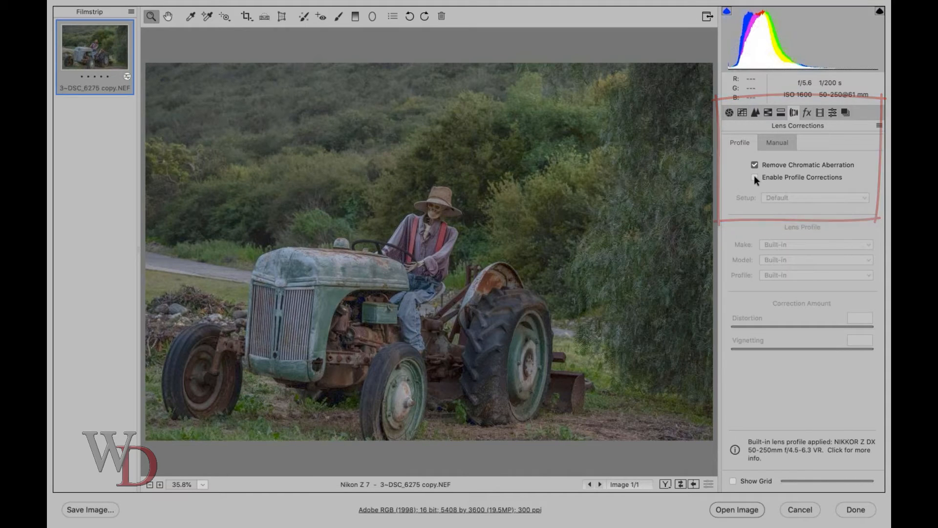
{"action": "left_click", "coordinate": [755, 177]}
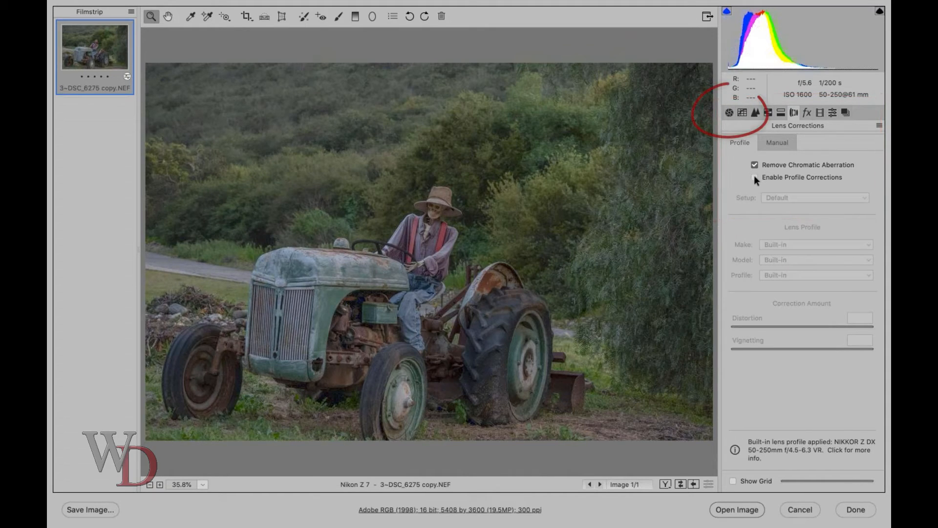
- Return to the Basic adjustments and toggle them against the defaults to compare the tonal changes
{"action": "left_click", "coordinate": [729, 112]}
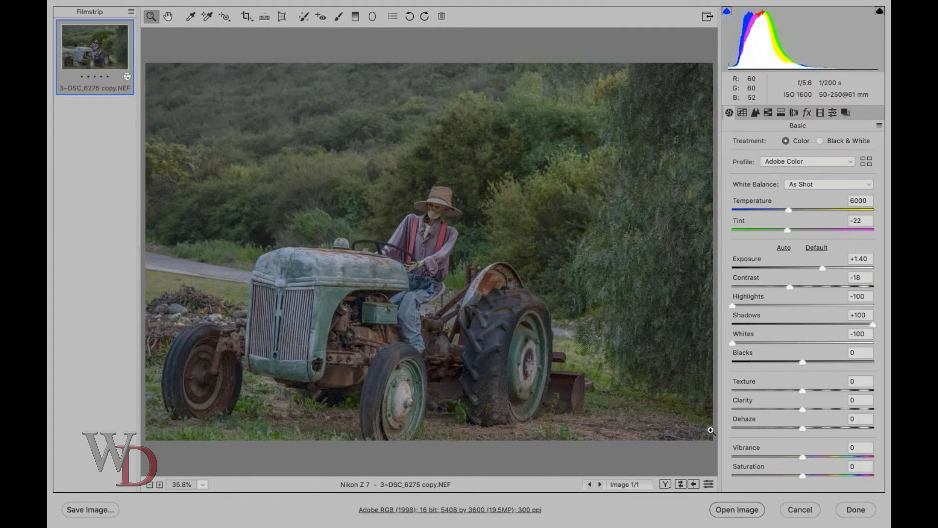
{"action": "left_click", "coordinate": [709, 483]}
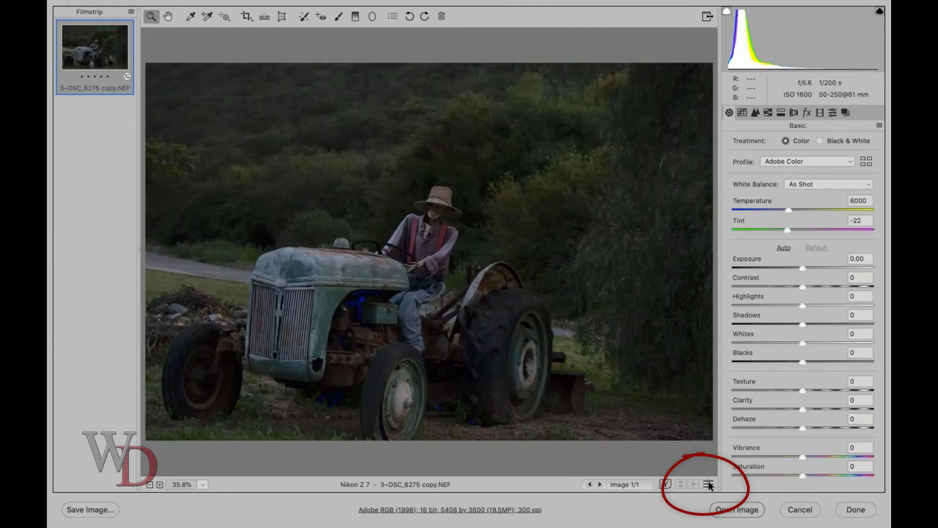
{"action": "left_click", "coordinate": [708, 484]}
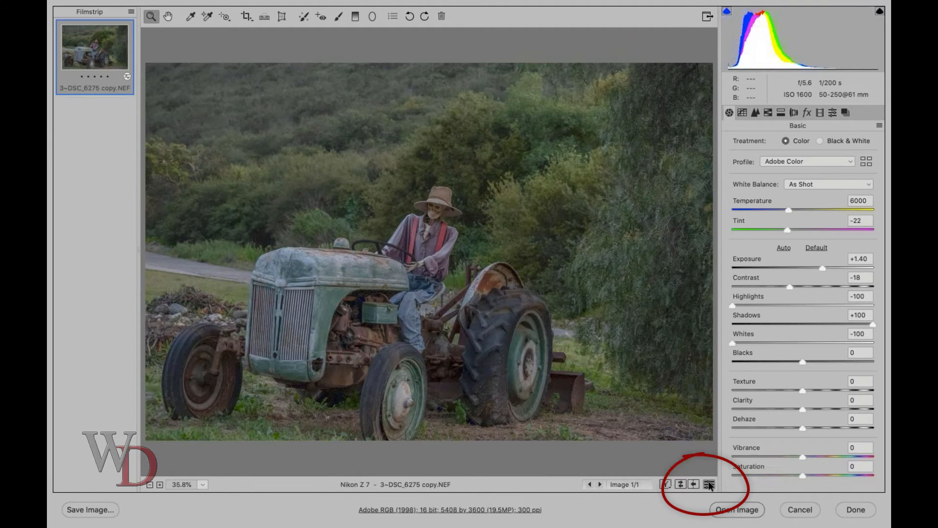
{"action": "left_click", "coordinate": [709, 483]}
{"action": "left_click", "coordinate": [709, 484]}
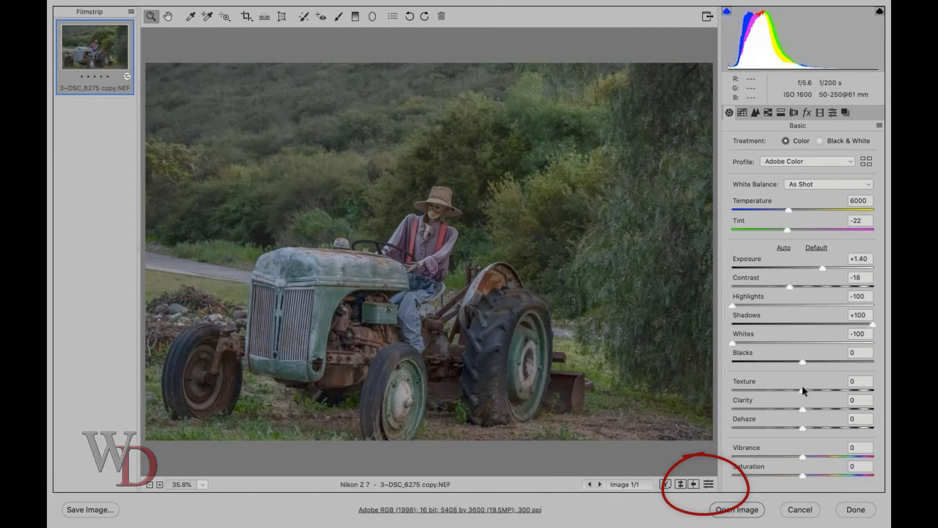
- Set Texture to +11, Vibrance to +70 and Temperature to 6100, comparing the Basic adjustments with the defaults
{"action": "left_click_drag", "start_coordinate": [802, 389], "coordinate": [812, 390]}
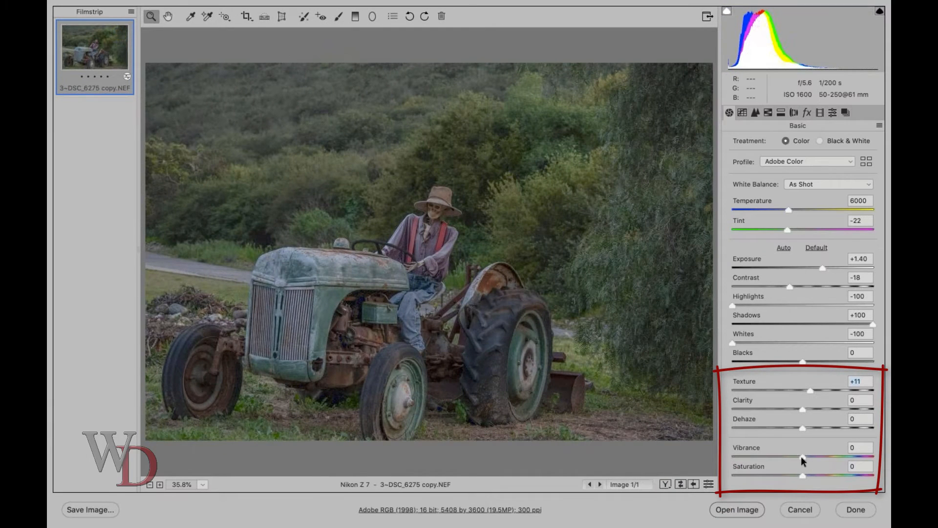
{"action": "left_click_drag", "start_coordinate": [819, 458], "coordinate": [859, 457]}
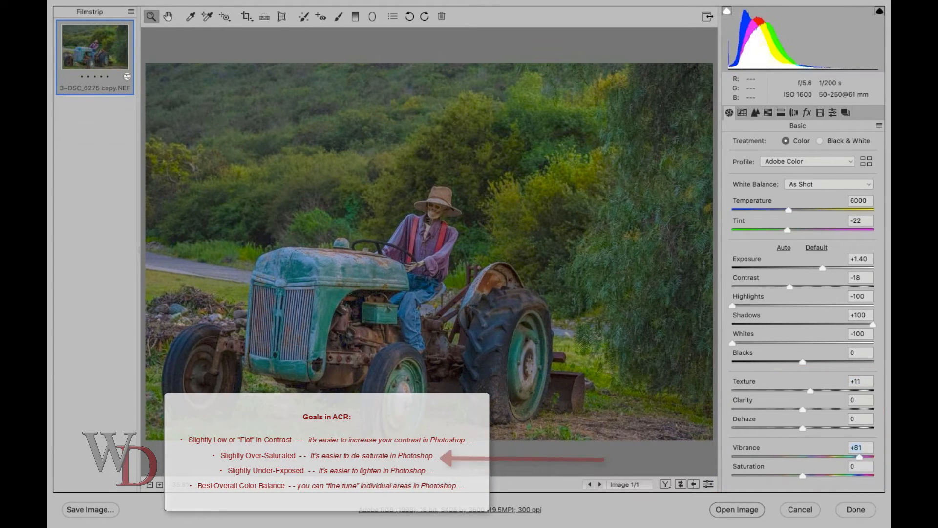
{"action": "left_click_drag", "start_coordinate": [859, 457], "coordinate": [851, 457]}
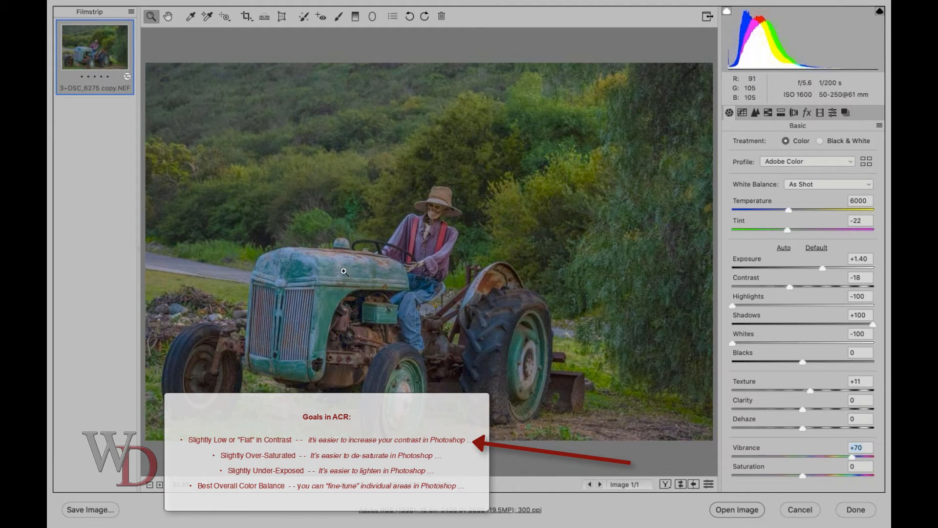
{"action": "left_click", "coordinate": [708, 483]}
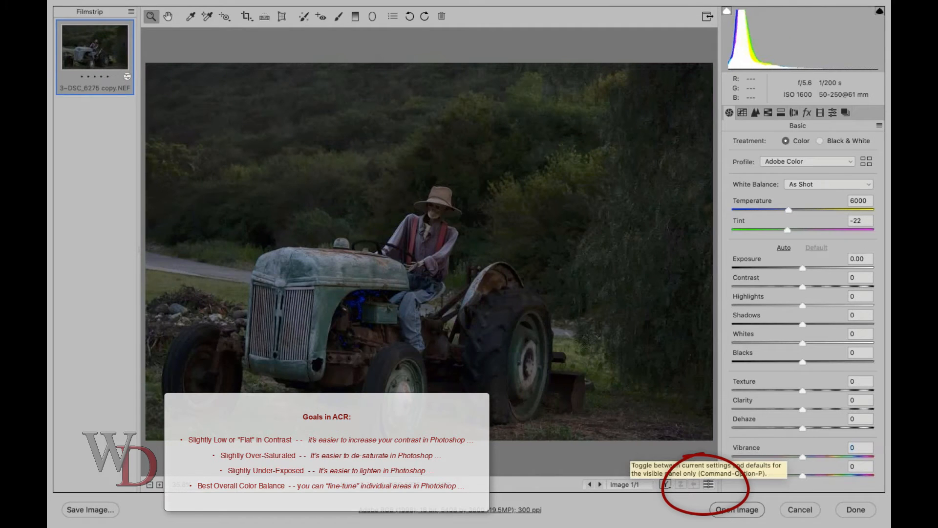
{"action": "left_click", "coordinate": [709, 484]}
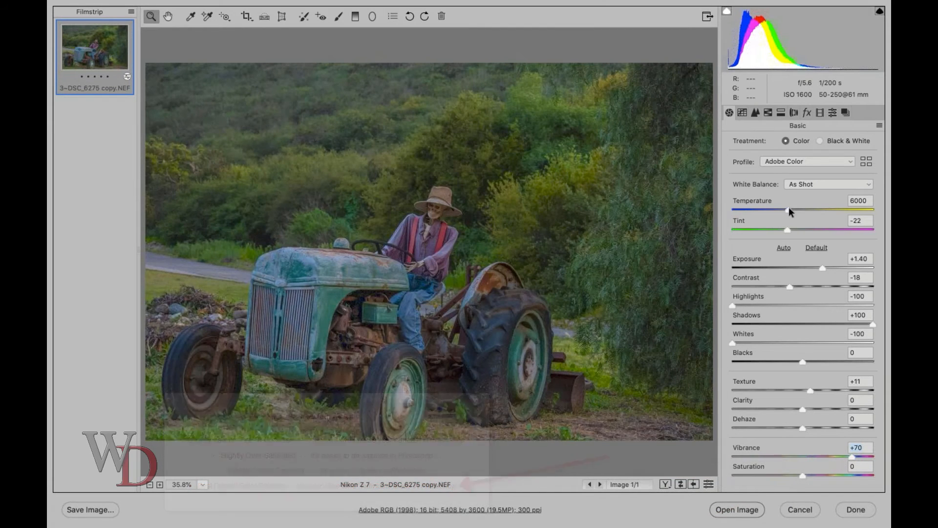
{"action": "left_click_drag", "start_coordinate": [789, 207], "coordinate": [789, 207]}
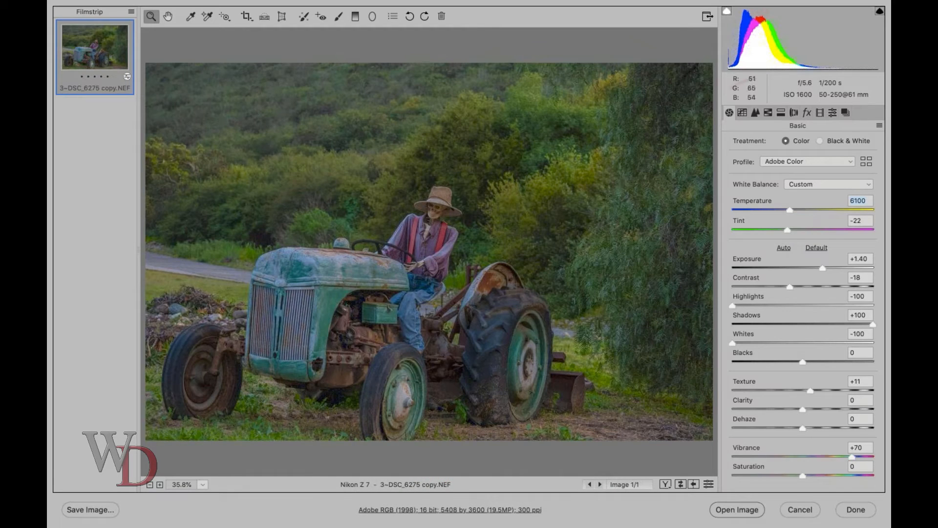
- Set the Luminance noise reduction to 12 in the Detail settings and compare the scarecrow's grain with the default
{"action": "left_click", "coordinate": [755, 112]}
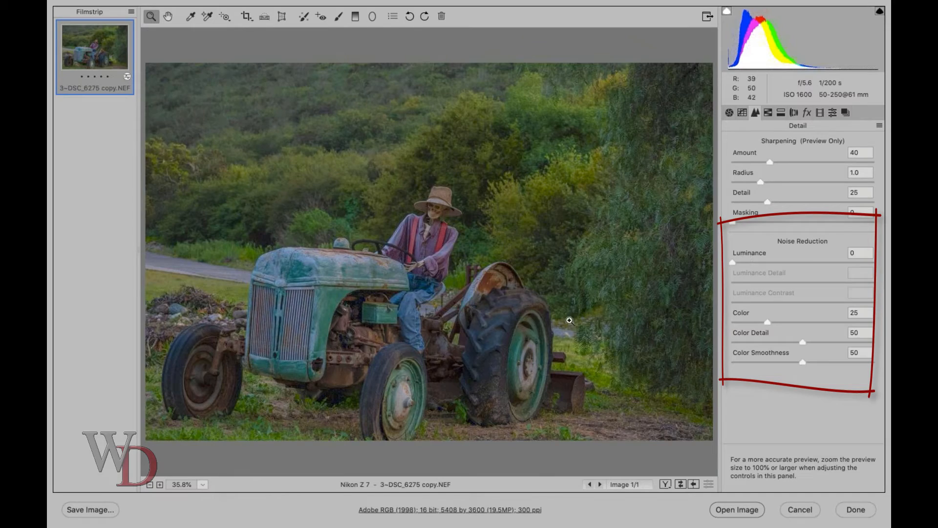
{"action": "key", "text": "super+equal"}
{"action": "key", "text": "super+equal"}
{"action": "key", "text": "super+equal"}
{"action": "key", "text": "super+equal"}
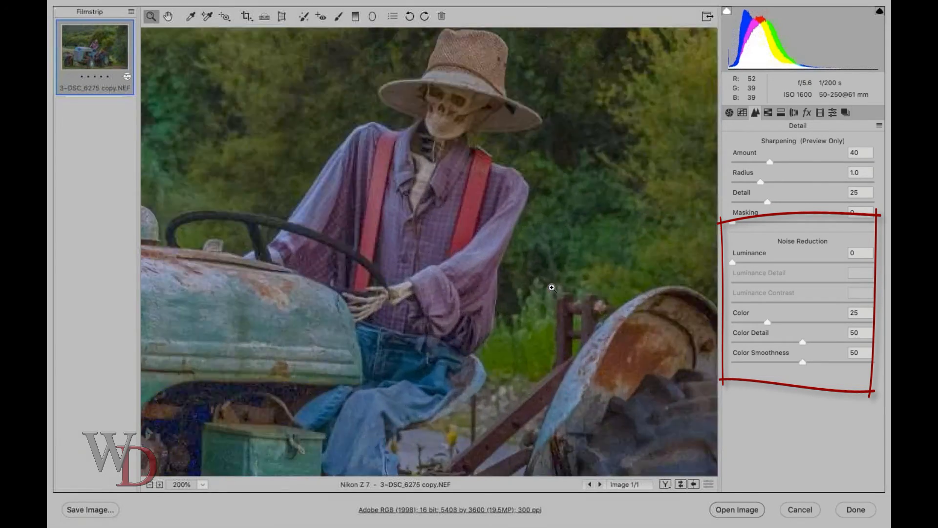
{"action": "scroll", "coordinate": [375, 293], "scroll_direction": "up", "scroll_amount": 5}
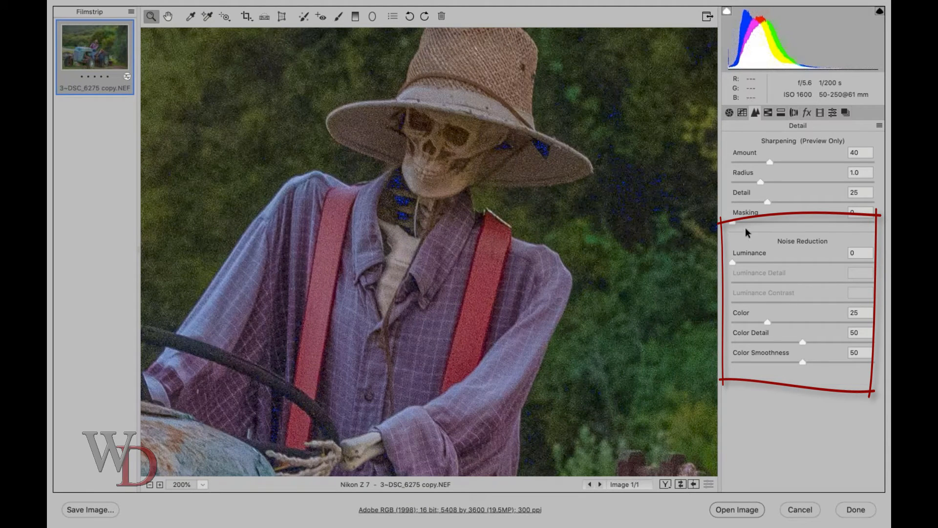
{"action": "left_click_drag", "start_coordinate": [732, 262], "coordinate": [747, 264]}
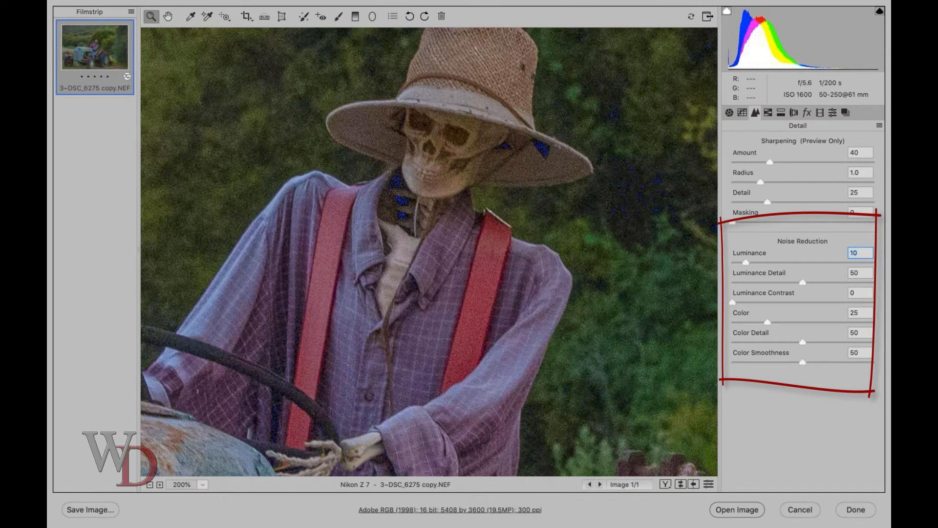
{"action": "left_click_drag", "start_coordinate": [748, 263], "coordinate": [751, 264]}
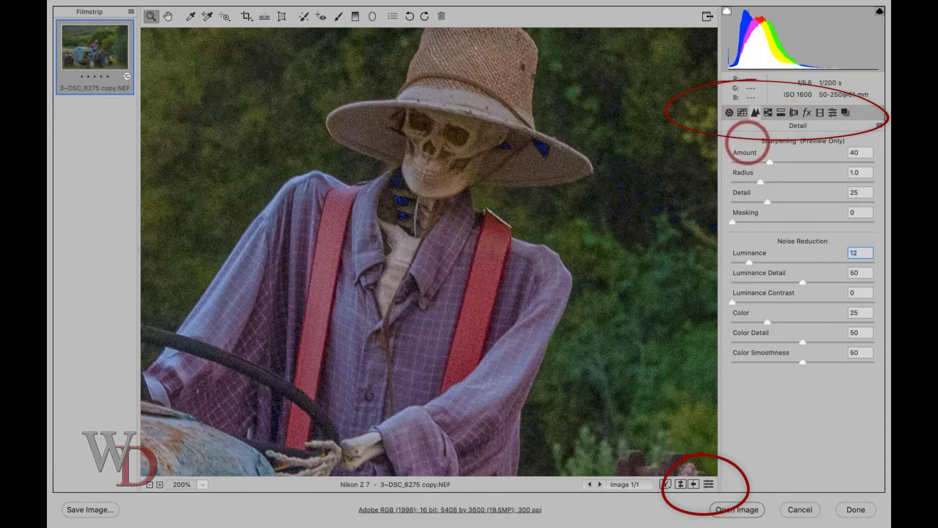
{"action": "left_click", "coordinate": [709, 483]}
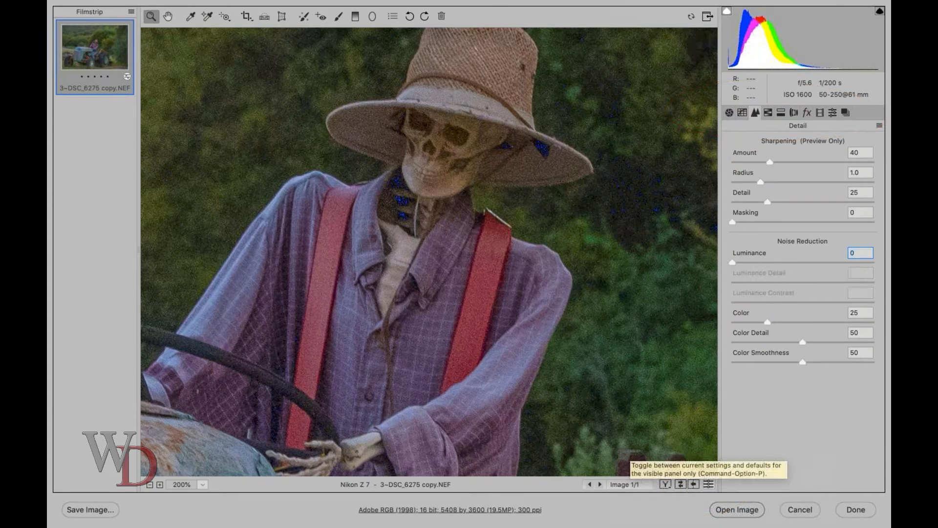
{"action": "left_click", "coordinate": [709, 483]}
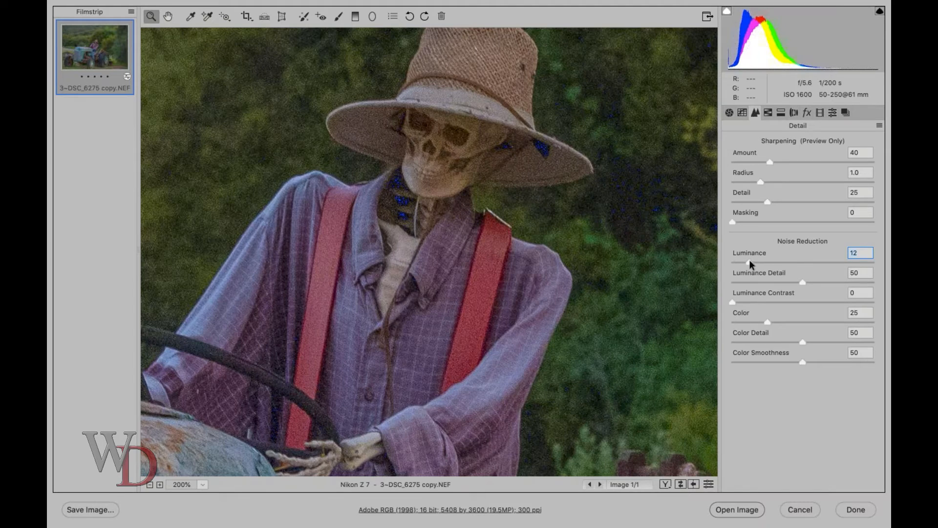
- Raise the Luminance noise reduction to 16 and compare the result against the default settings
{"action": "left_click_drag", "start_coordinate": [750, 263], "coordinate": [754, 262]}
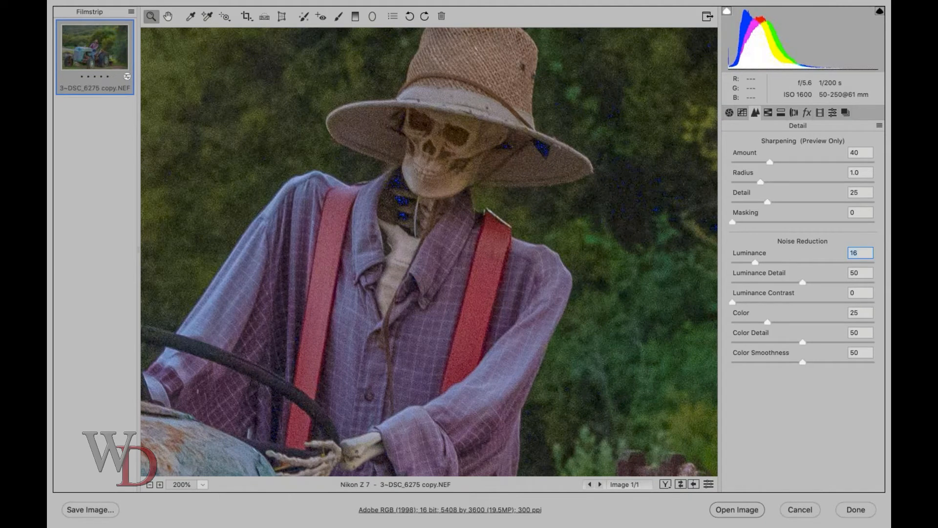
{"action": "left_click", "coordinate": [709, 484]}
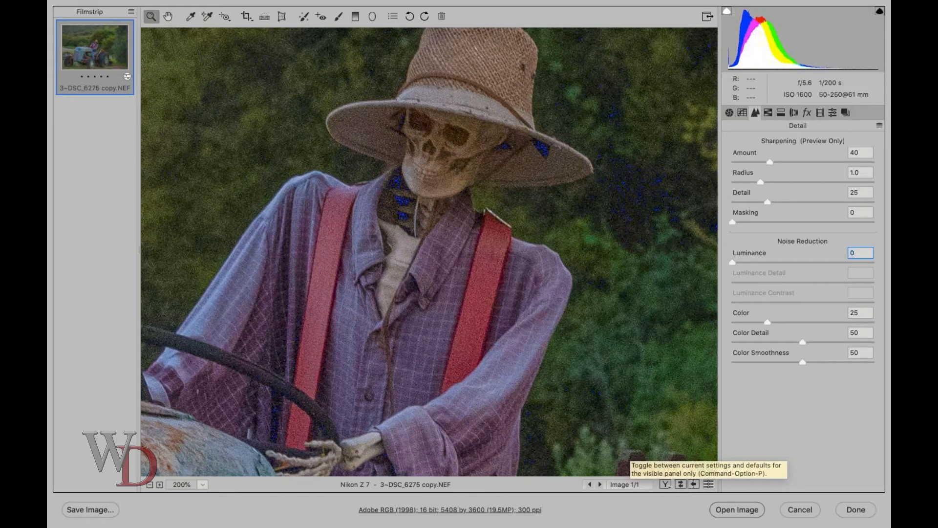
{"action": "left_click", "coordinate": [709, 484]}
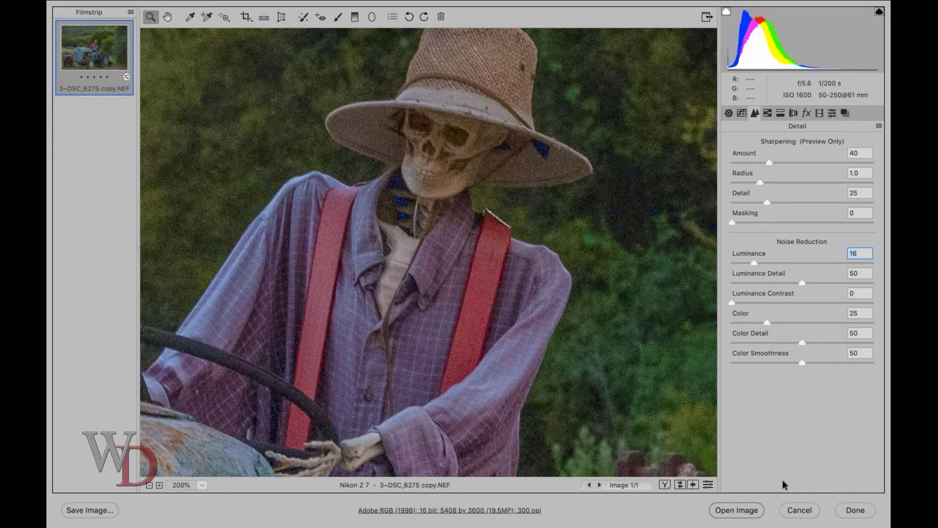
{"action": "key", "text": "super+0"}
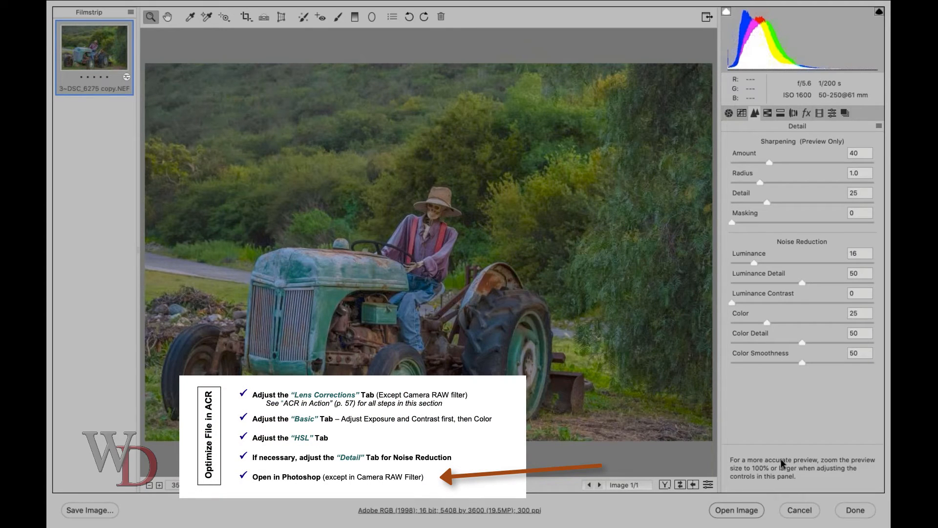
- Open the adjusted tractor photo in Photoshop and look for its XMP sidecar file in Bridge
{"action": "left_click", "coordinate": [736, 510]}
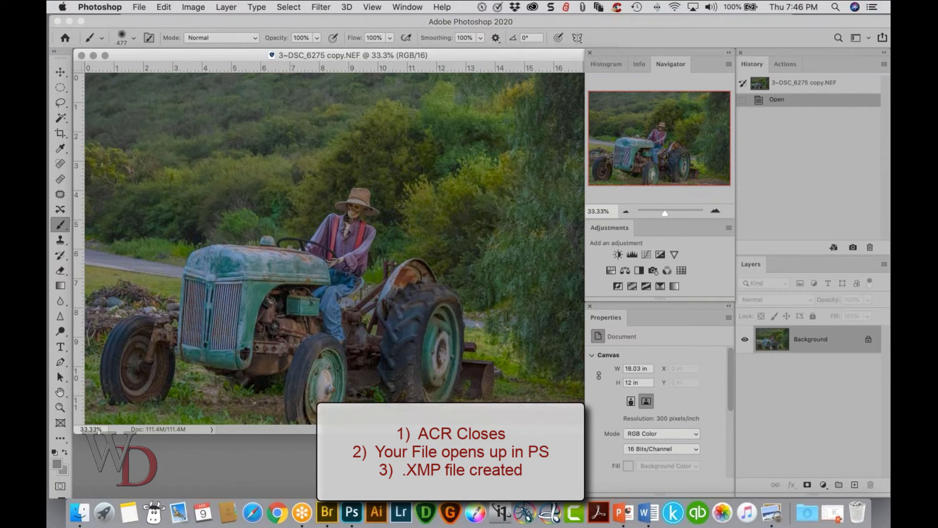
{"action": "left_click", "coordinate": [327, 512]}
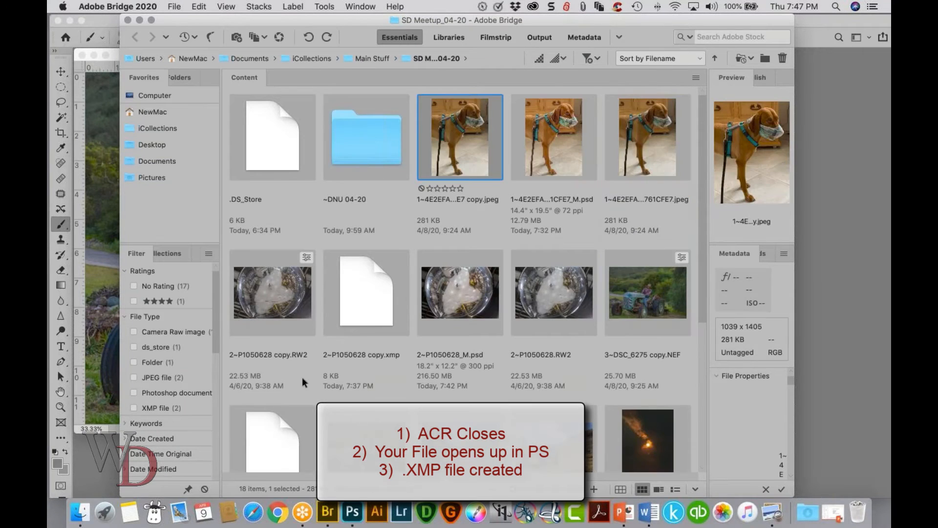
{"action": "scroll", "coordinate": [322, 358], "scroll_direction": "down", "scroll_amount": 5}
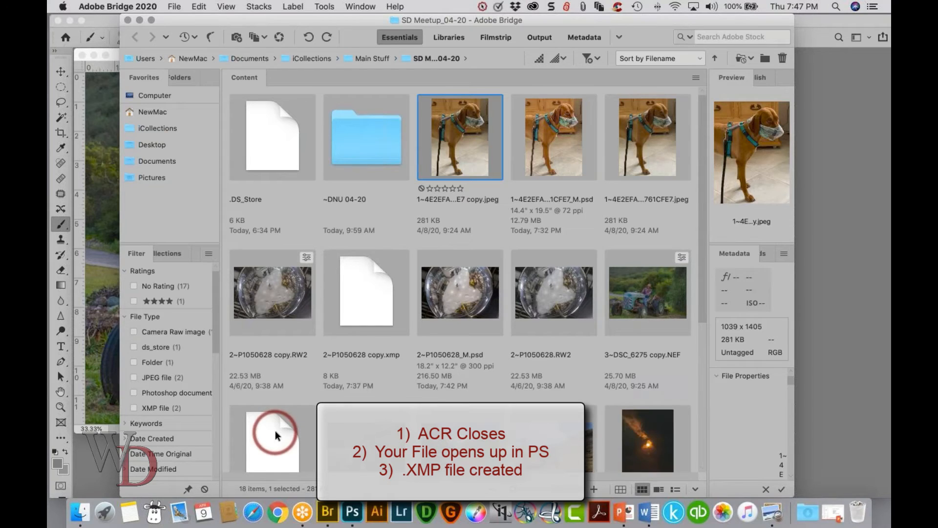
{"action": "scroll", "coordinate": [275, 430], "scroll_direction": "down", "scroll_amount": 5}
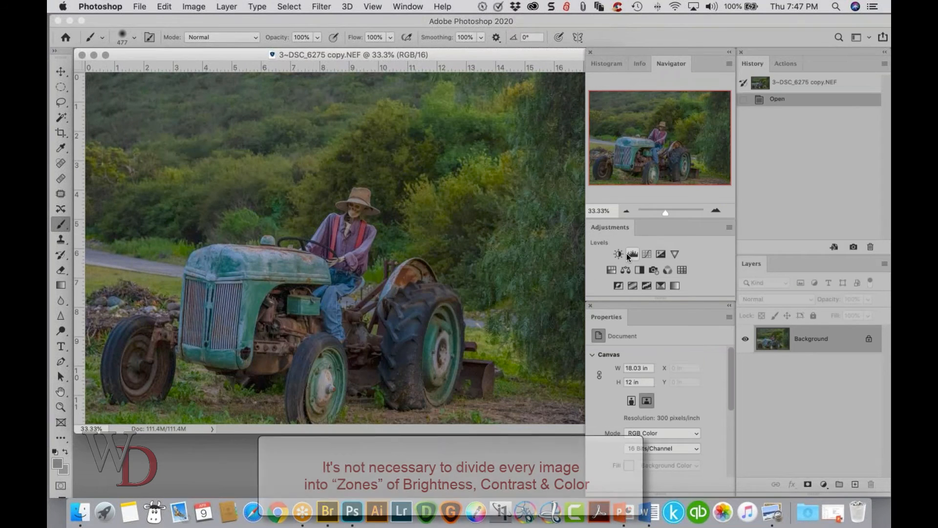
- Add a Levels adjustment layer to the tractor photo and set its white input level to 169, checking the highlight clipping preview
{"action": "left_click", "coordinate": [632, 251]}
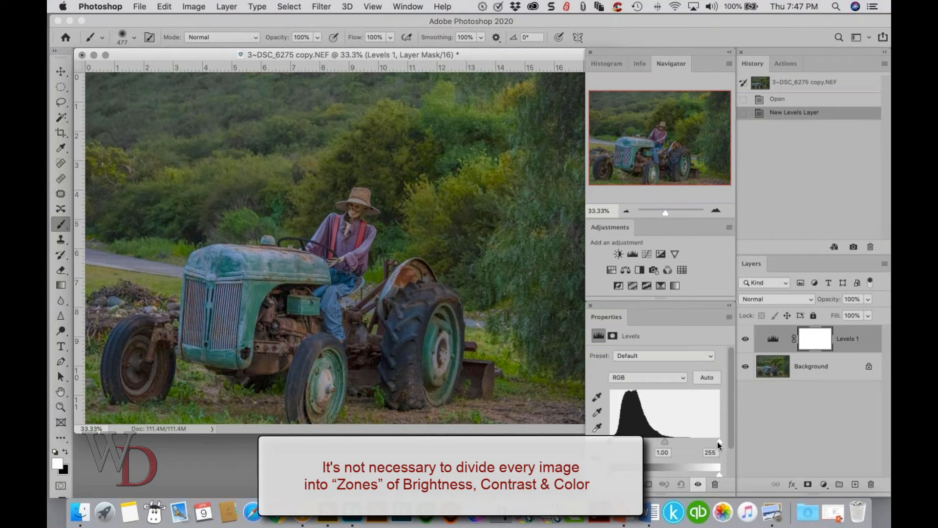
{"action": "left_click_drag", "start_coordinate": [717, 439], "coordinate": [716, 439]}
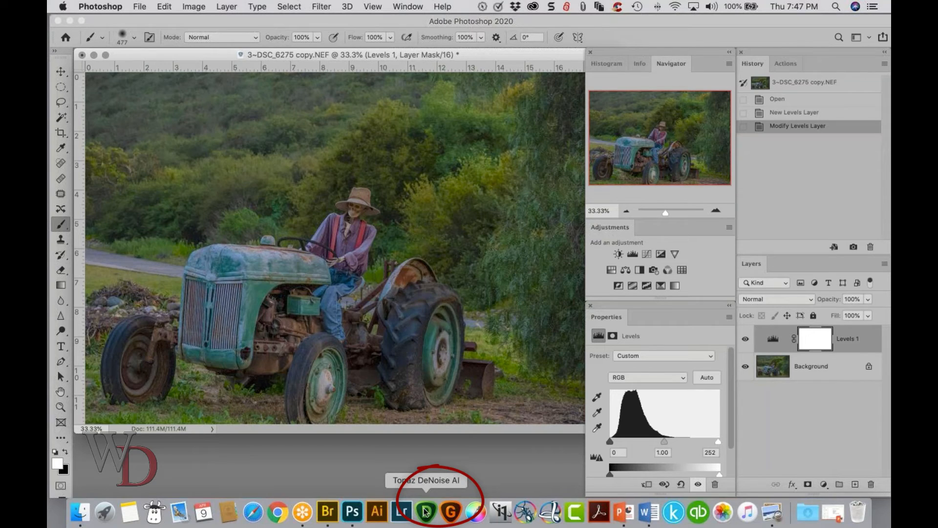
{"action": "left_click", "coordinate": [449, 511]}
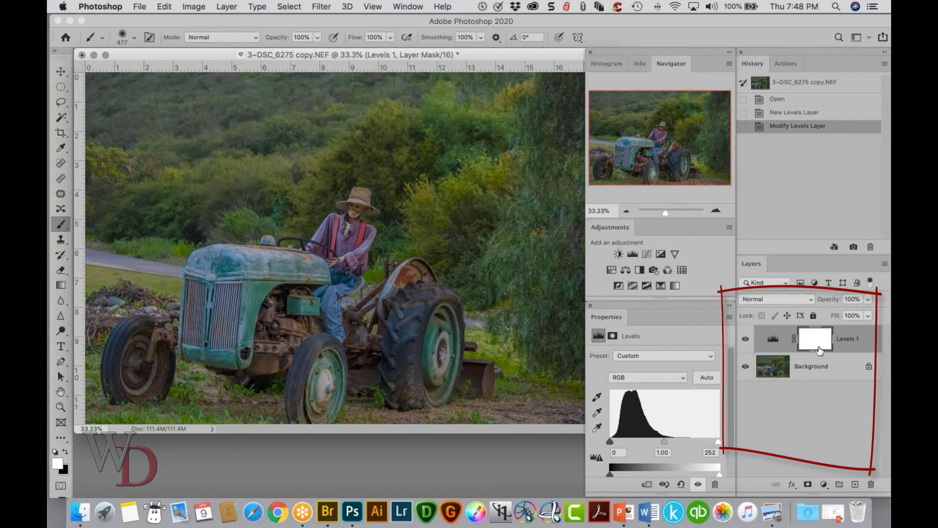
{"action": "left_click", "coordinate": [776, 342]}
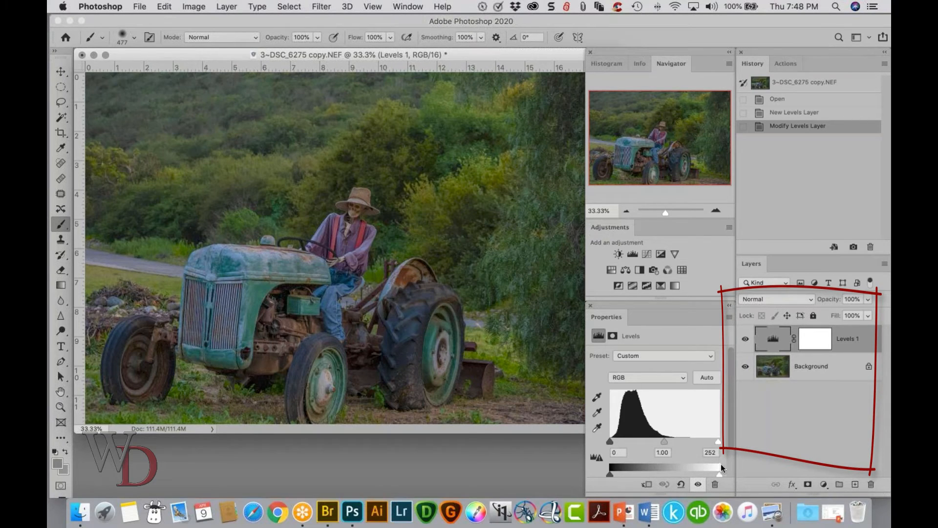
{"action": "left_click_drag", "start_coordinate": [717, 441], "coordinate": [682, 438]}
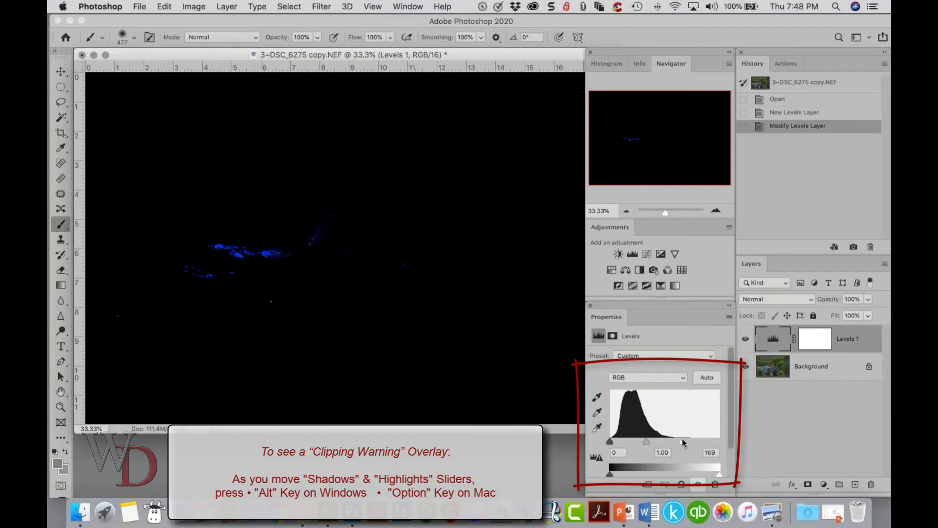
{"action": "left_click", "coordinate": [682, 439], "text": "alt"}
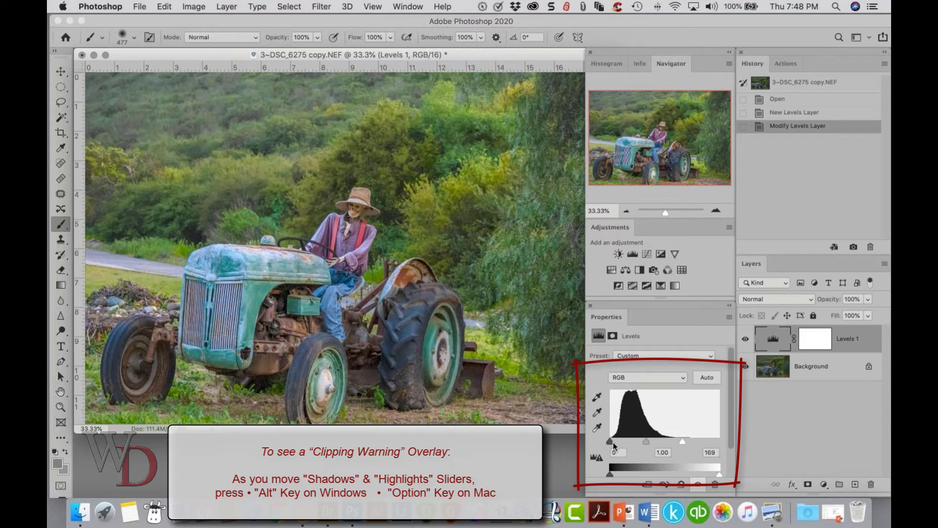
- Set the Levels black input to 10 with midtones at 0.89, and compare the photo with and without the adjustment
{"action": "left_click_drag", "start_coordinate": [609, 441], "coordinate": [649, 441]}
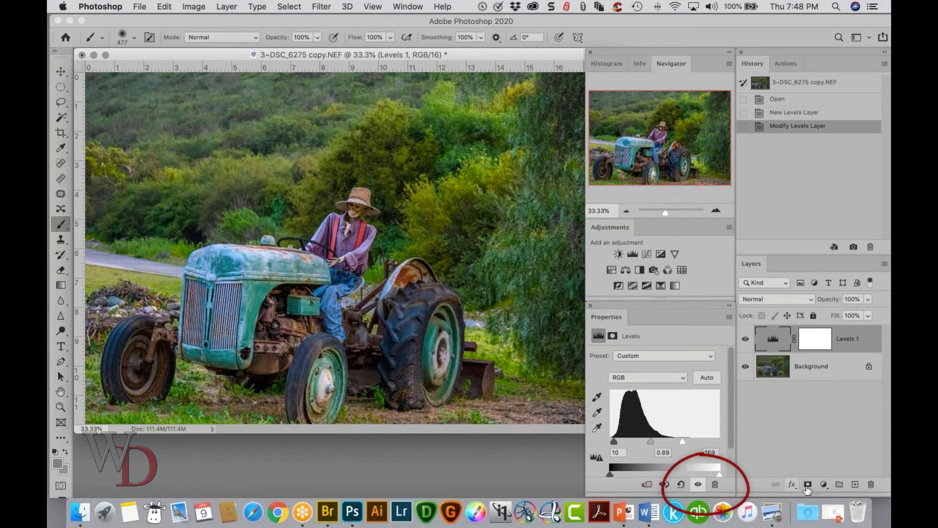
{"action": "left_click", "coordinate": [695, 484]}
{"action": "left_click", "coordinate": [695, 483]}
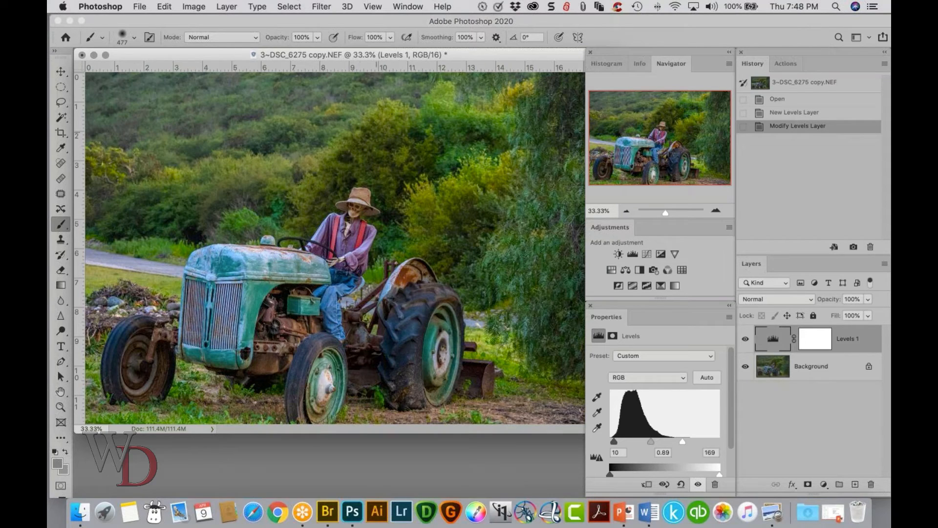
{"action": "left_click_drag", "start_coordinate": [390, 58], "coordinate": [384, 73]}
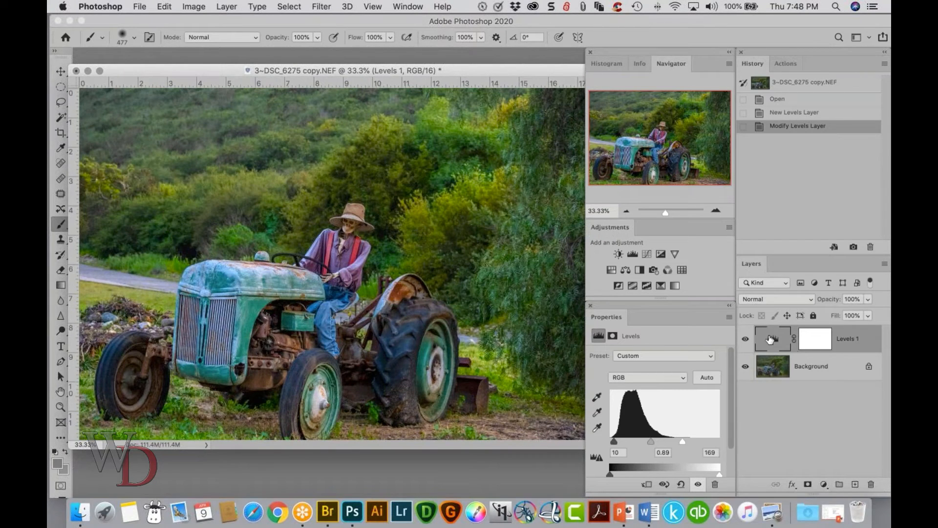
- Add a Hue/Saturation adjustment layer and set the Yellows saturation to -24
{"action": "left_click", "coordinate": [611, 269]}
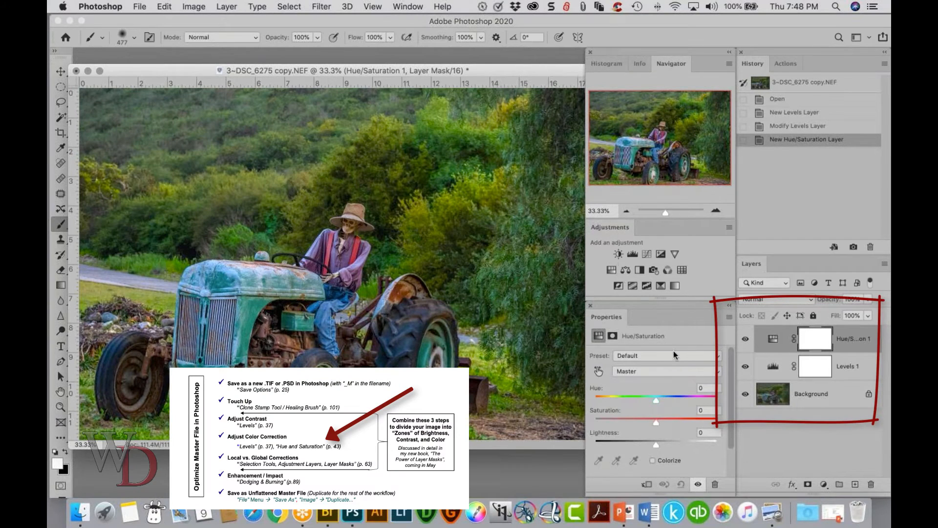
{"action": "left_click", "coordinate": [655, 369]}
{"action": "left_click", "coordinate": [655, 369]}
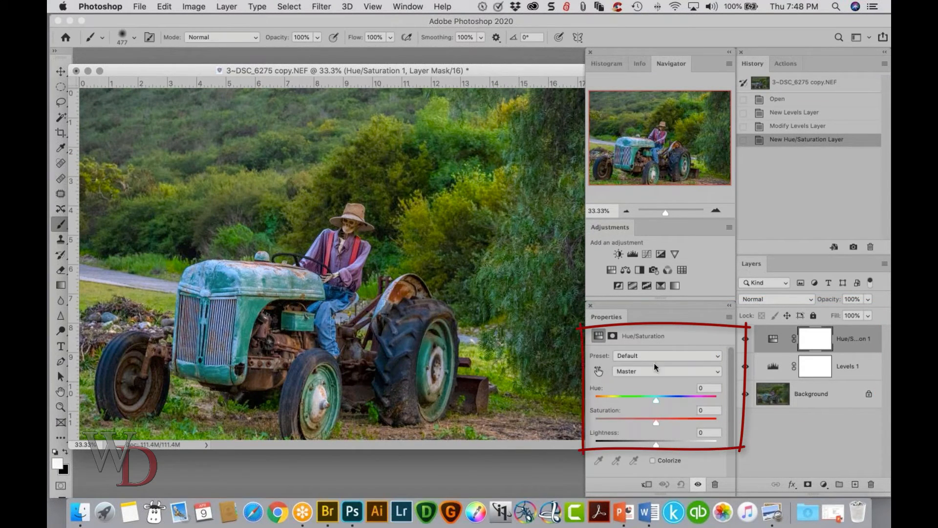
{"action": "left_click", "coordinate": [661, 370]}
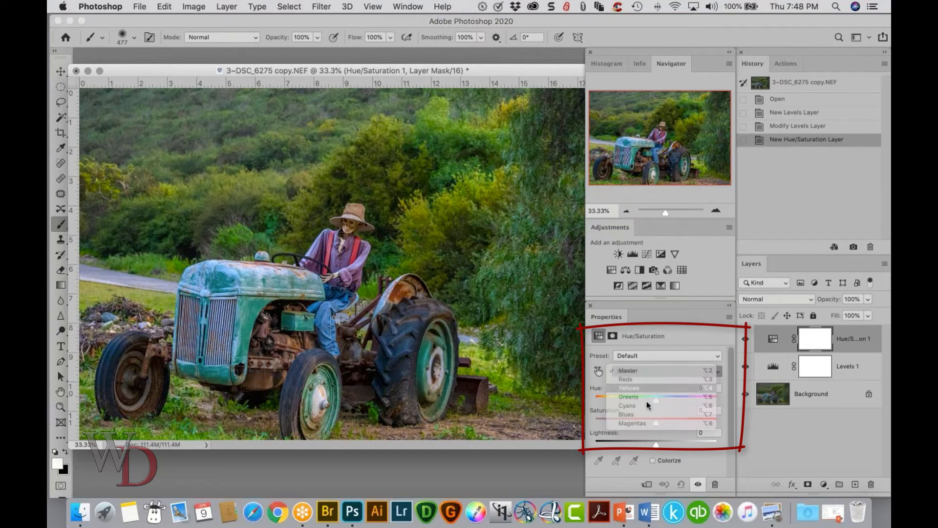
{"action": "left_click", "coordinate": [646, 398]}
{"action": "left_click_drag", "start_coordinate": [656, 418], "coordinate": [641, 417]}
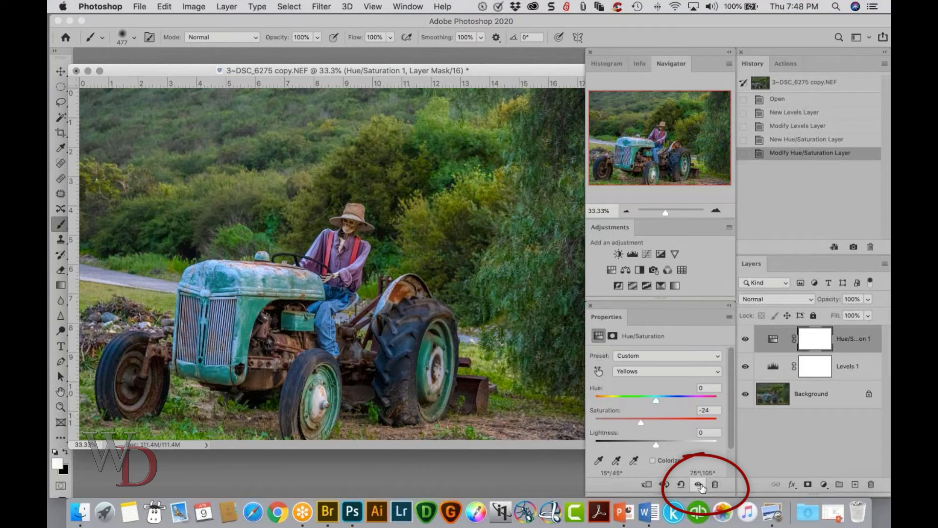
- Toggle the Hue/Saturation layer's visibility to compare the yellows before and after the adjustment
{"action": "left_click", "coordinate": [699, 484]}
{"action": "left_click", "coordinate": [700, 485]}
{"action": "left_click", "coordinate": [699, 484]}
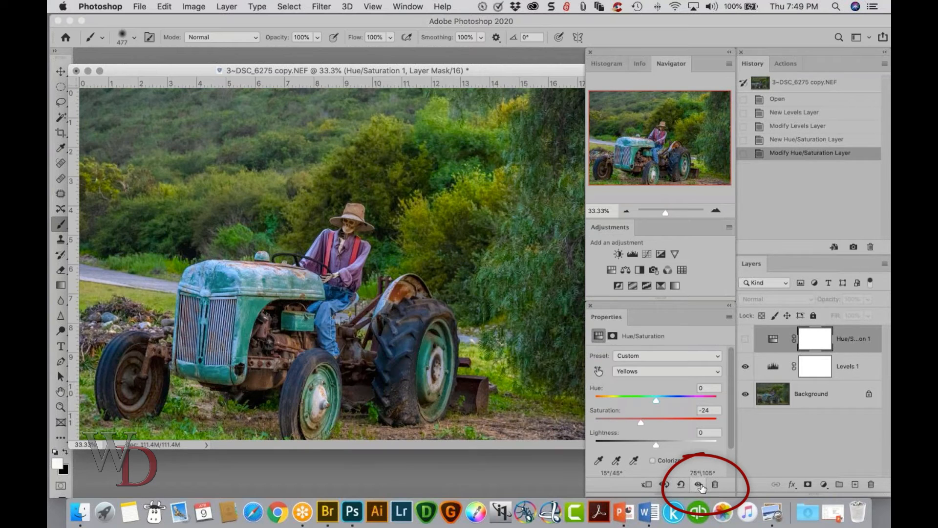
{"action": "left_click", "coordinate": [700, 485]}
{"action": "left_click", "coordinate": [699, 484]}
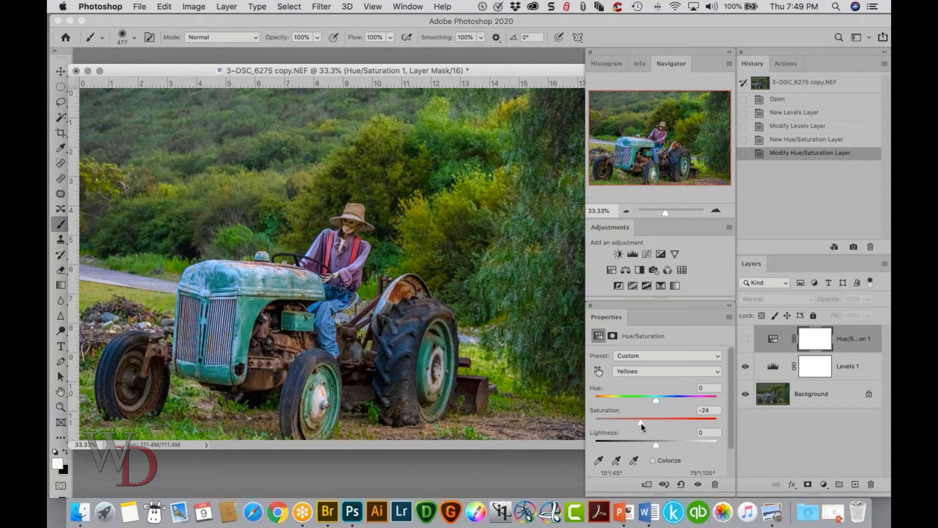
- Set the Yellows saturation to -9, compare the effect and leave the Hue/Saturation layer visible
{"action": "left_click_drag", "start_coordinate": [641, 423], "coordinate": [650, 422]}
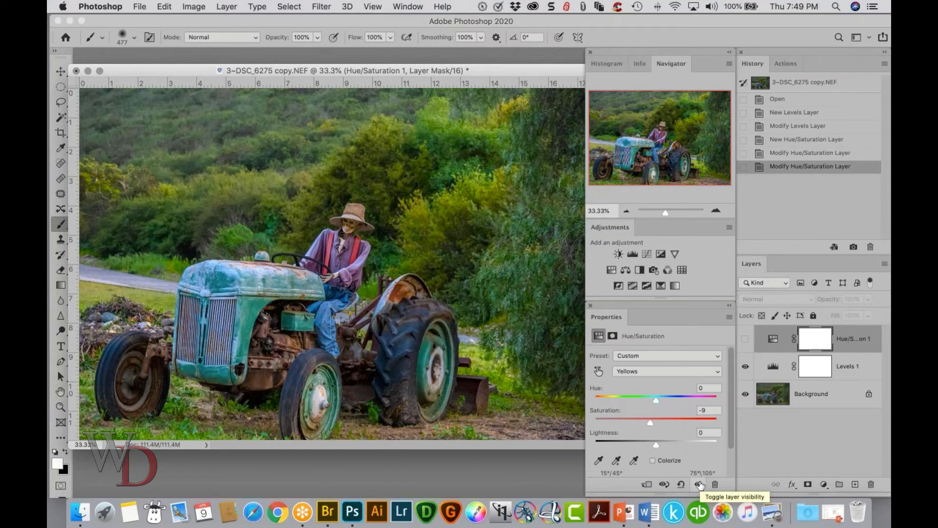
{"action": "left_click", "coordinate": [699, 485]}
{"action": "left_click", "coordinate": [700, 485]}
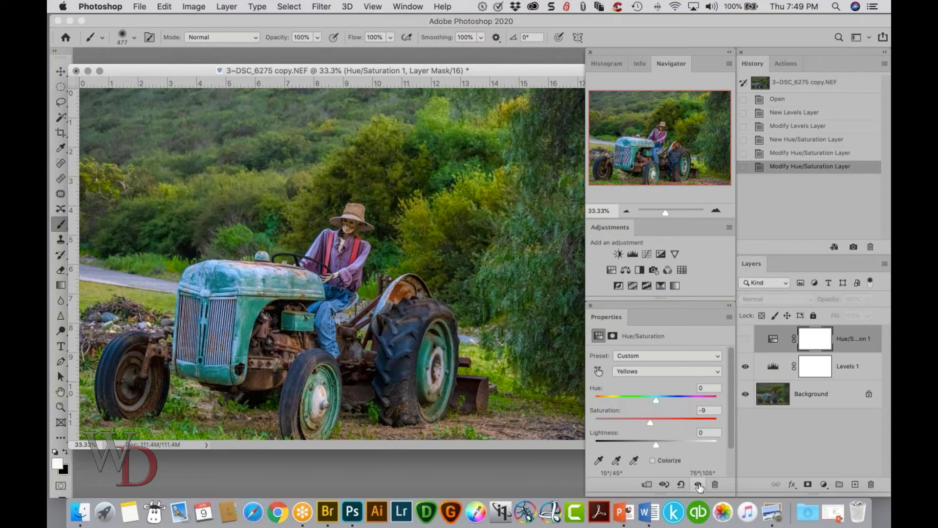
{"action": "left_click", "coordinate": [745, 339]}
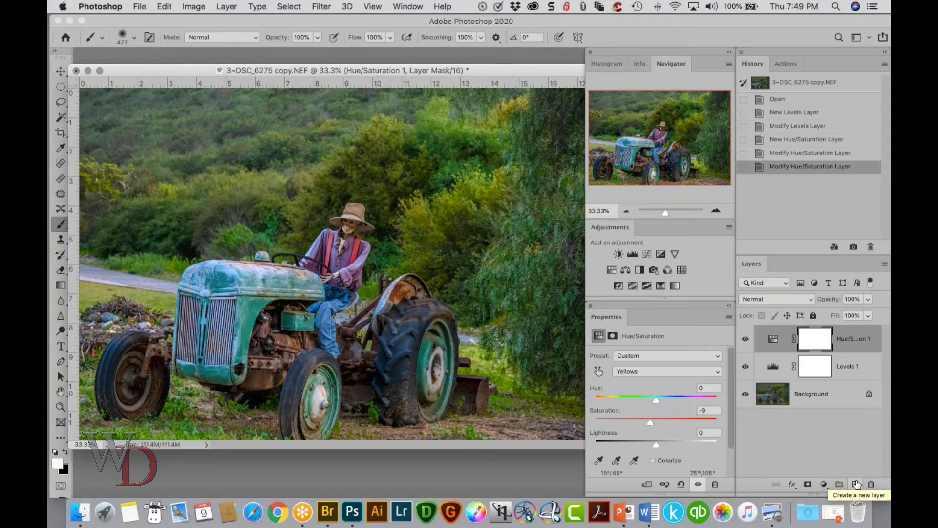
- Create a new layer in Overlay mode filled with the 50% gray neutral color for dodging and burning
{"action": "left_click", "coordinate": [855, 483], "text": "alt"}
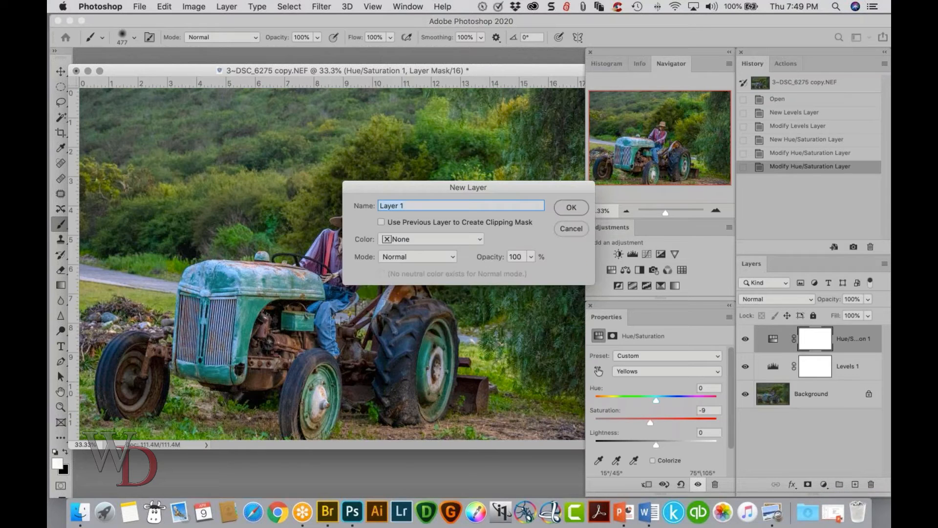
{"action": "left_click", "coordinate": [452, 257]}
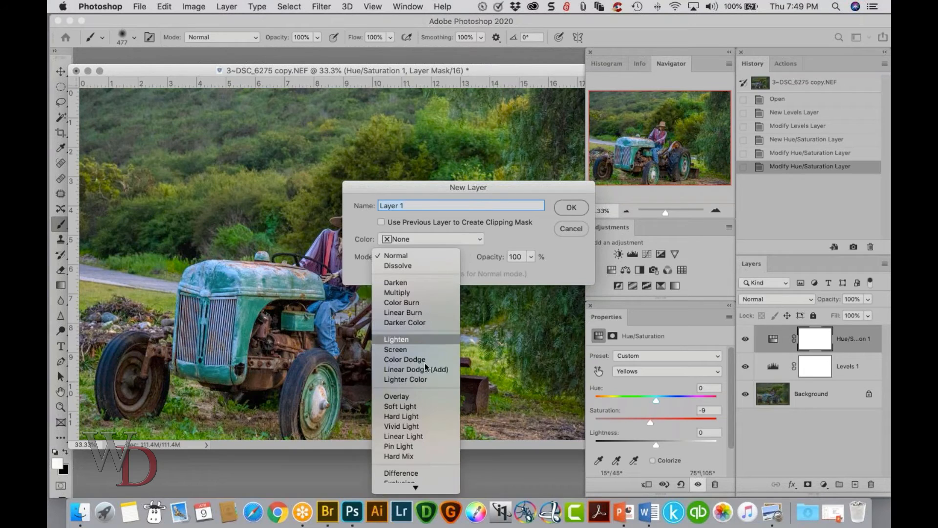
{"action": "left_click", "coordinate": [421, 395]}
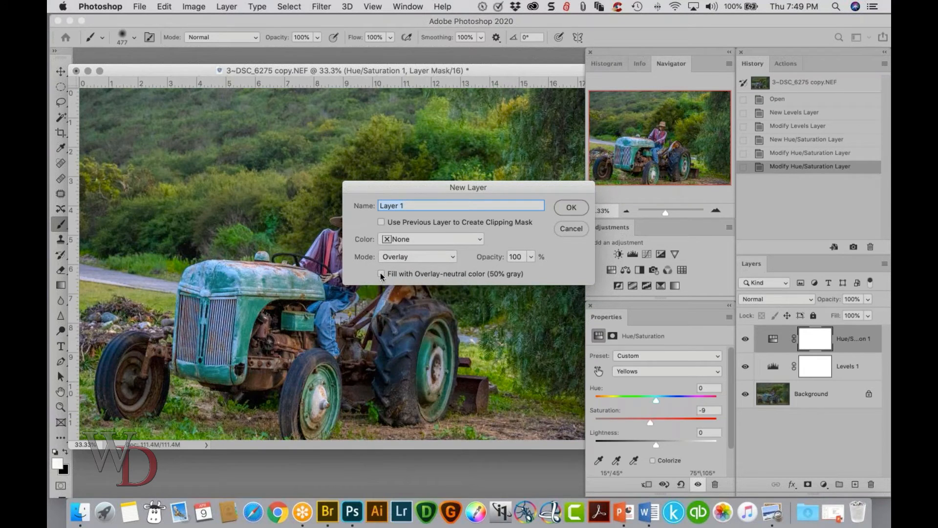
{"action": "left_click", "coordinate": [382, 274]}
{"action": "left_click", "coordinate": [570, 207]}
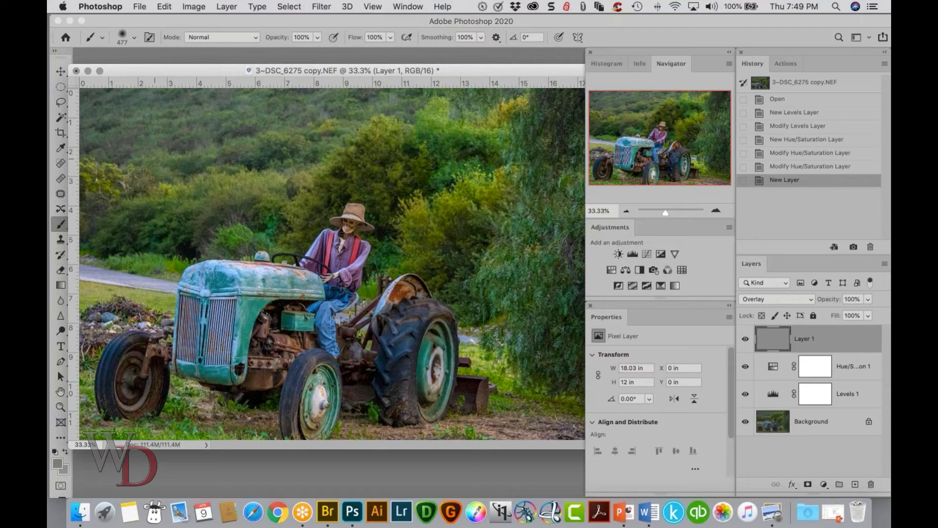
- Burn the photo's outer edges on the Overlay layer with a large soft brush in dark gray 656565, and view the vignette without panels
{"action": "left_click", "coordinate": [57, 463]}
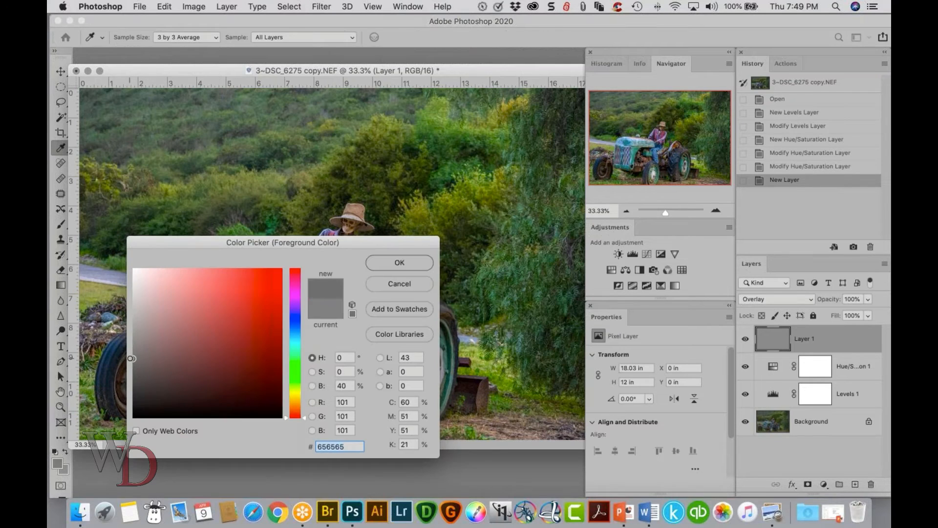
{"action": "left_click", "coordinate": [399, 262]}
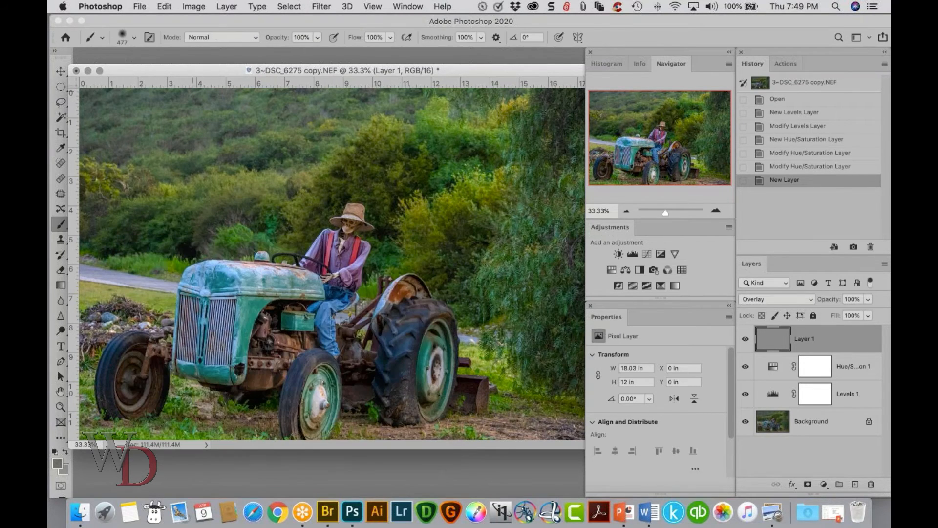
{"action": "mouse_move", "coordinate": [111, 137]}
{"action": "left_mouse_down"}
{"action": "mouse_move", "coordinate": [450, 86]}
{"action": "mouse_move", "coordinate": [521, 108]}
{"action": "mouse_move", "coordinate": [590, 172]}
{"action": "mouse_move", "coordinate": [582, 398]}
{"action": "left_mouse_up"}
{"action": "key", "text": "Tab"}
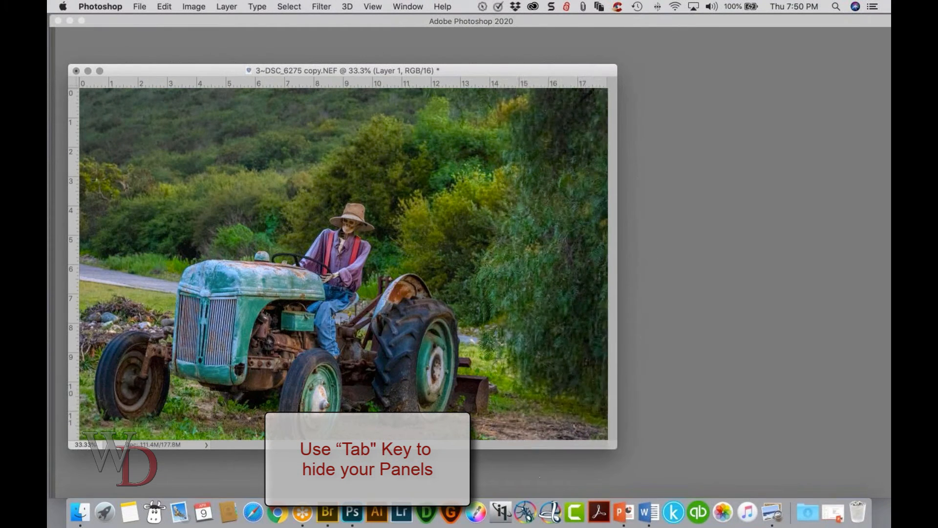
{"action": "mouse_move", "coordinate": [540, 433]}
{"action": "left_mouse_down"}
{"action": "mouse_move", "coordinate": [218, 439]}
{"action": "mouse_move", "coordinate": [130, 401]}
{"action": "mouse_move", "coordinate": [100, 322]}
{"action": "mouse_move", "coordinate": [115, 215]}
{"action": "left_mouse_up"}
{"action": "key", "text": "Tab"}
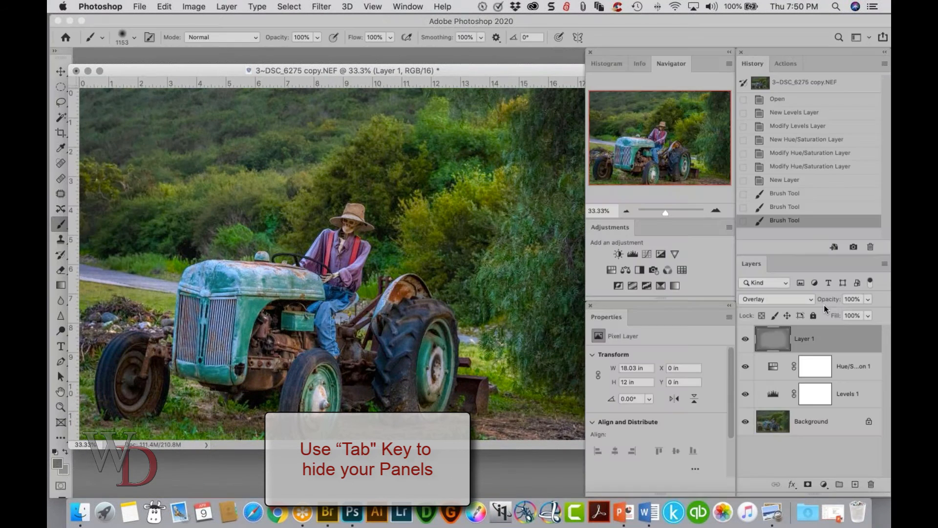
{"action": "key", "text": "Tab"}
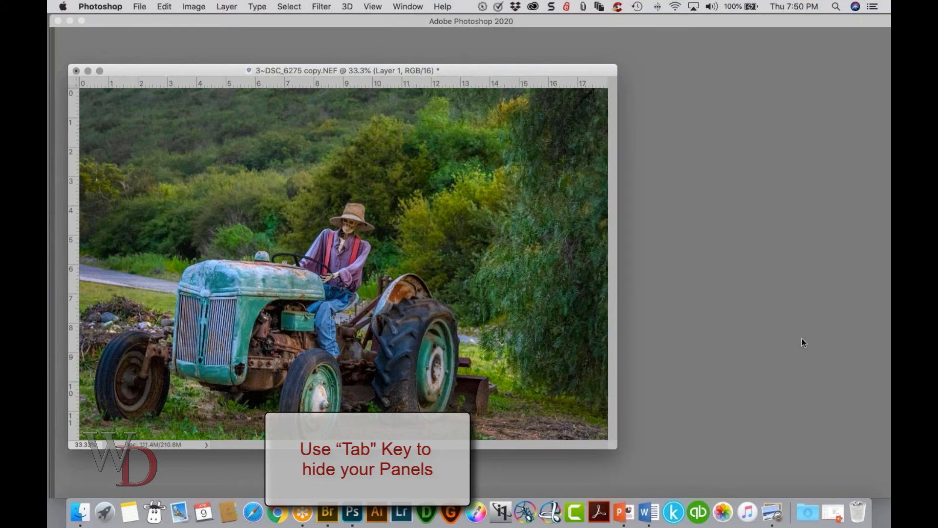
{"action": "key", "text": "Tab"}
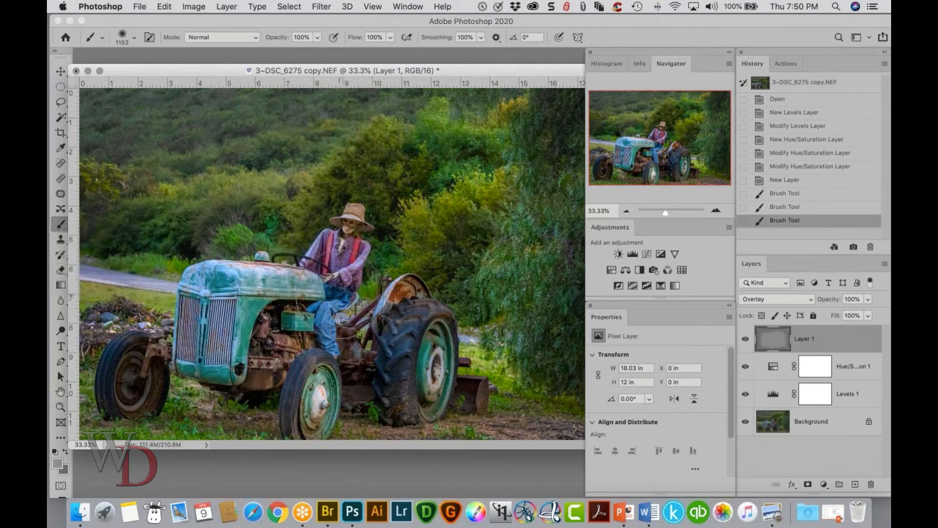
- Dodge the scarecrow and the tractor's wheels on the Overlay layer using a size 600 soft brush in light gray
{"action": "left_click_drag", "start_coordinate": [340, 295], "coordinate": [277, 293]}
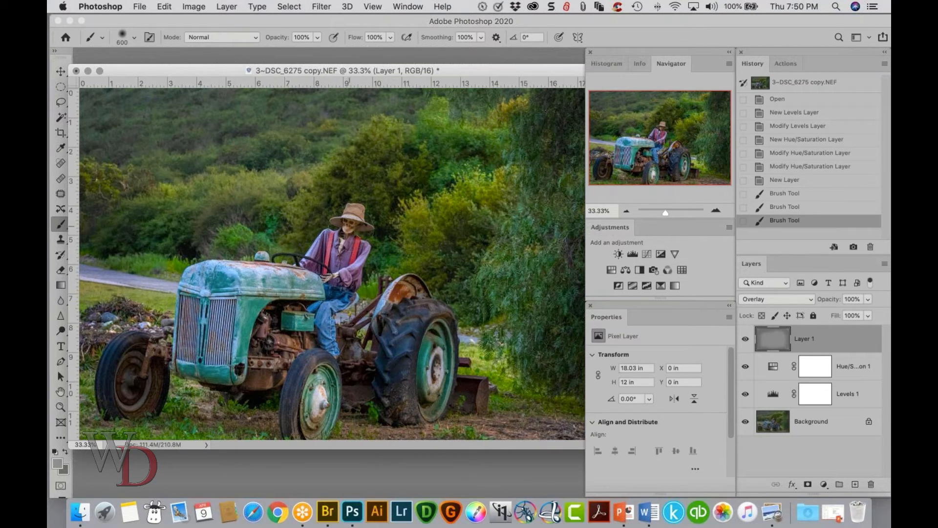
{"action": "left_click", "coordinate": [350, 226]}
{"action": "left_click", "coordinate": [346, 259]}
{"action": "left_click", "coordinate": [337, 310]}
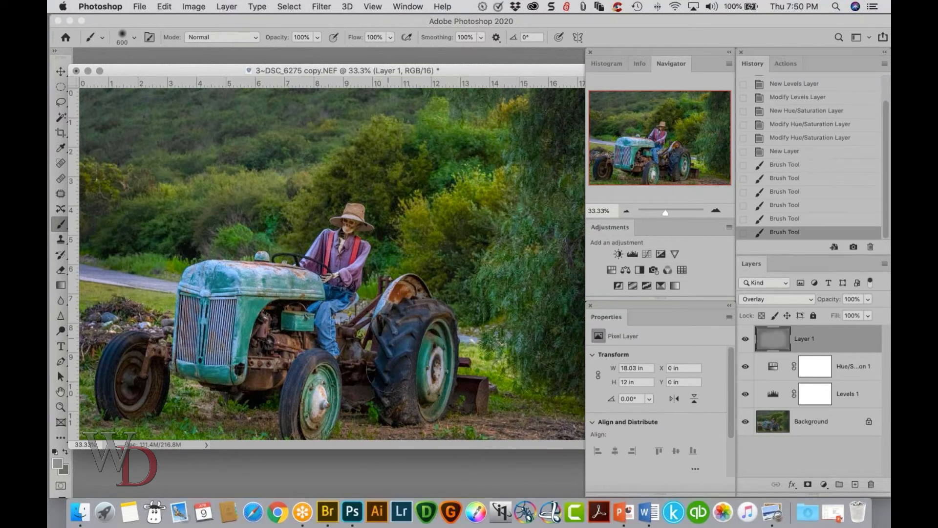
{"action": "left_click", "coordinate": [388, 392]}
{"action": "left_click", "coordinate": [288, 396]}
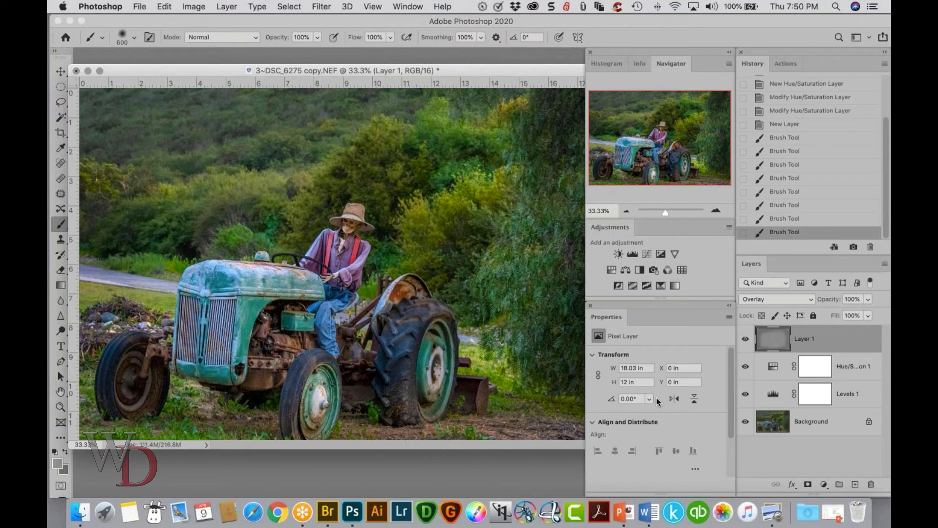
- Compare the photo with and without the dodge-and-burn Overlay layer, leaving the layer visible
{"action": "left_click", "coordinate": [745, 338]}
{"action": "left_click", "coordinate": [745, 339]}
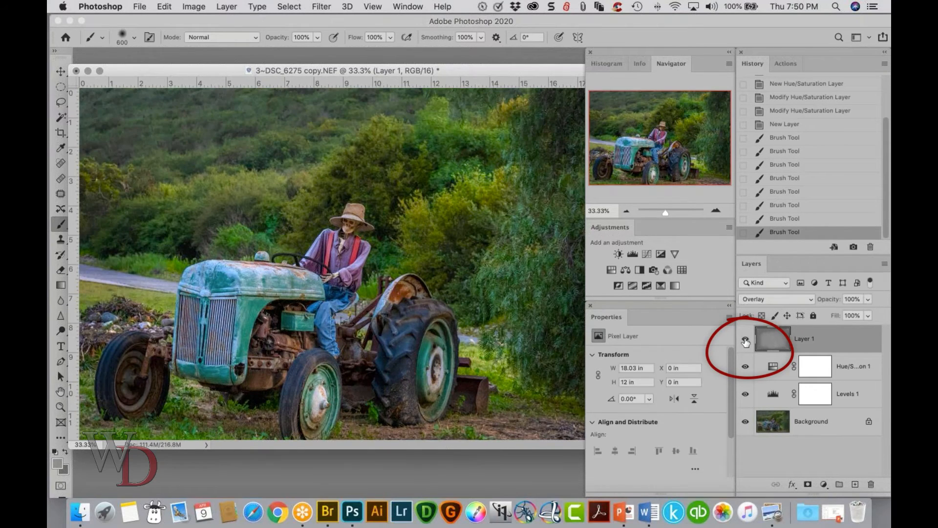
{"action": "left_click", "coordinate": [745, 340]}
{"action": "left_click", "coordinate": [745, 341]}
{"action": "left_click", "coordinate": [745, 341]}
{"action": "left_click", "coordinate": [745, 341]}
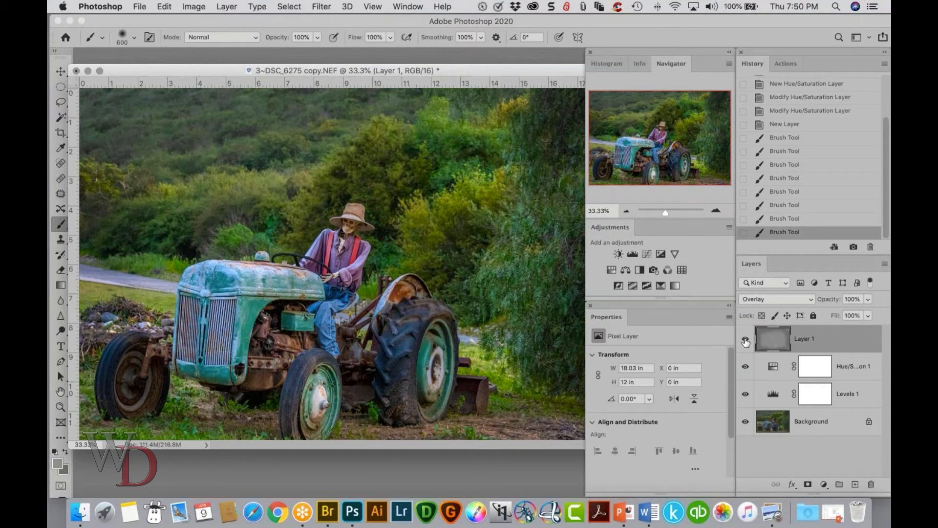
{"action": "left_click", "coordinate": [745, 341]}
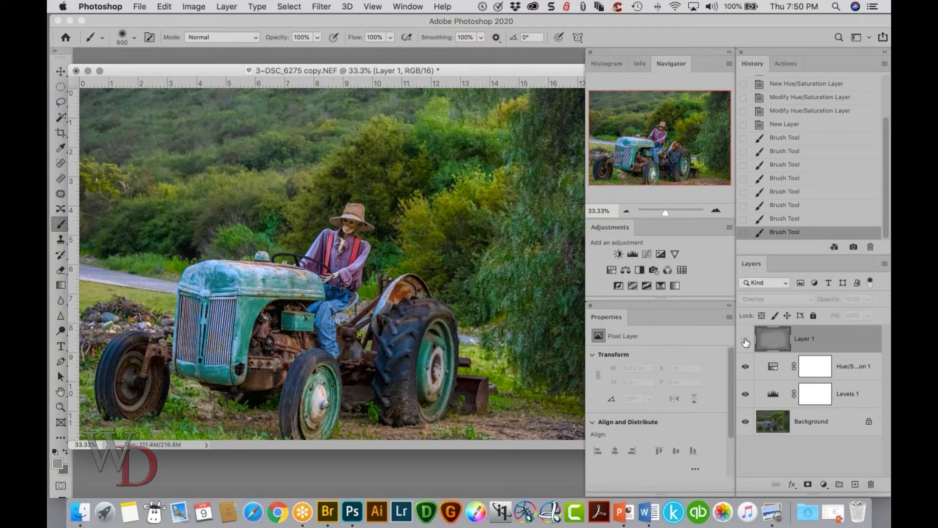
{"action": "left_click", "coordinate": [745, 340]}
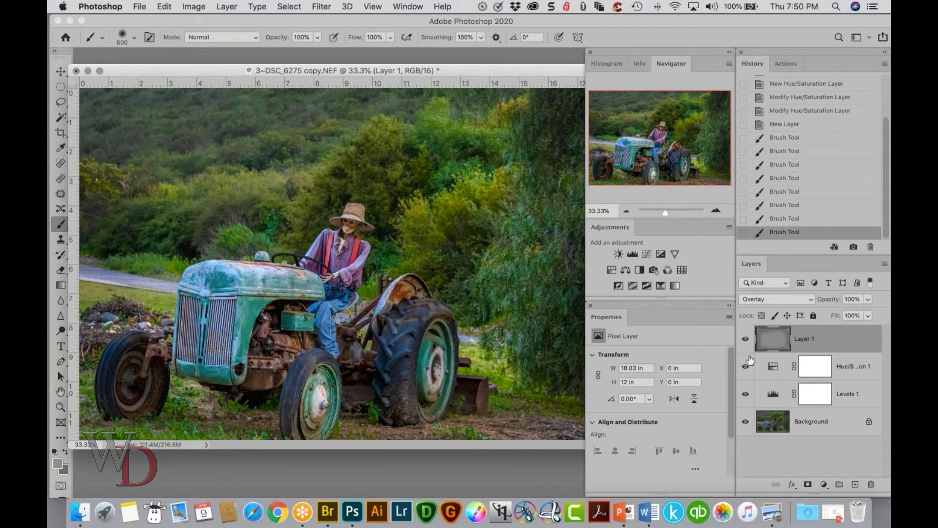
- Compare the photo's Open history state with its last Brush Tool state, and return to the latter
{"action": "scroll", "coordinate": [781, 151], "scroll_direction": "up", "scroll_amount": 4}
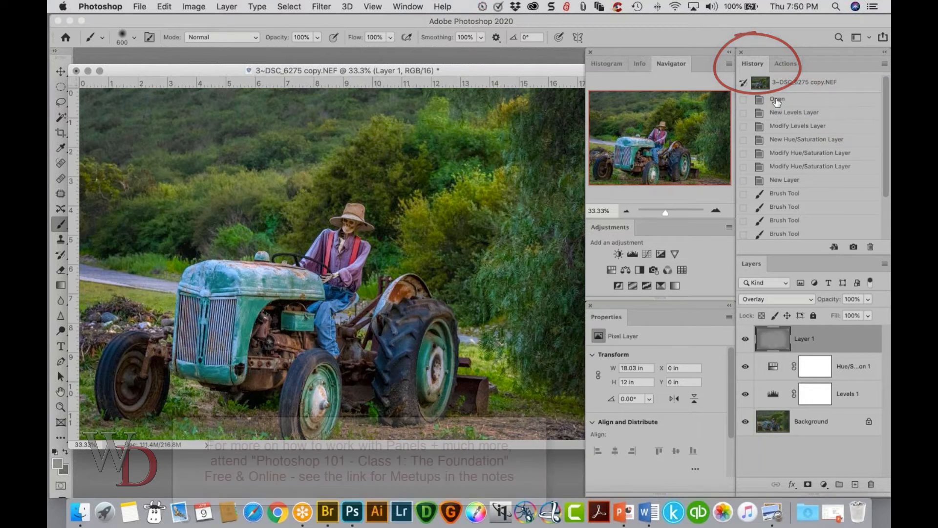
{"action": "left_click", "coordinate": [798, 98]}
{"action": "scroll", "coordinate": [791, 215], "scroll_direction": "down", "scroll_amount": 3}
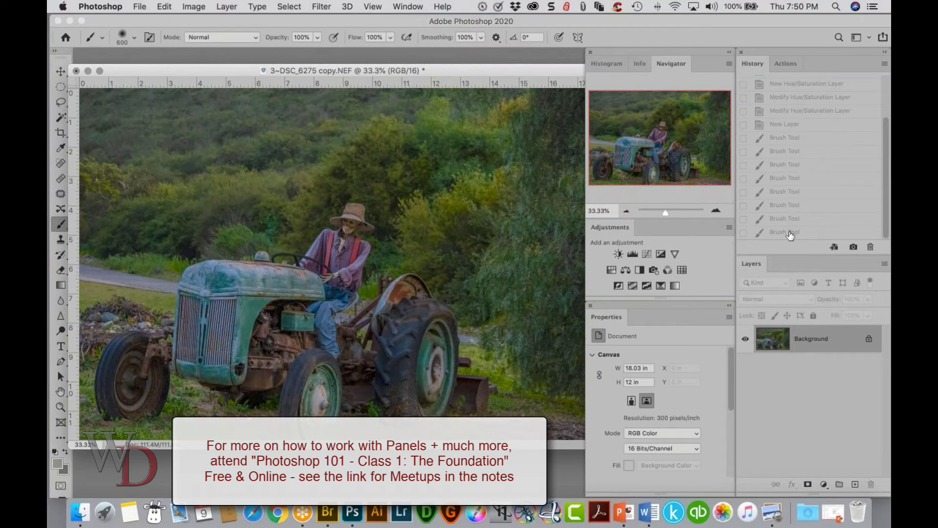
{"action": "left_click", "coordinate": [791, 233]}
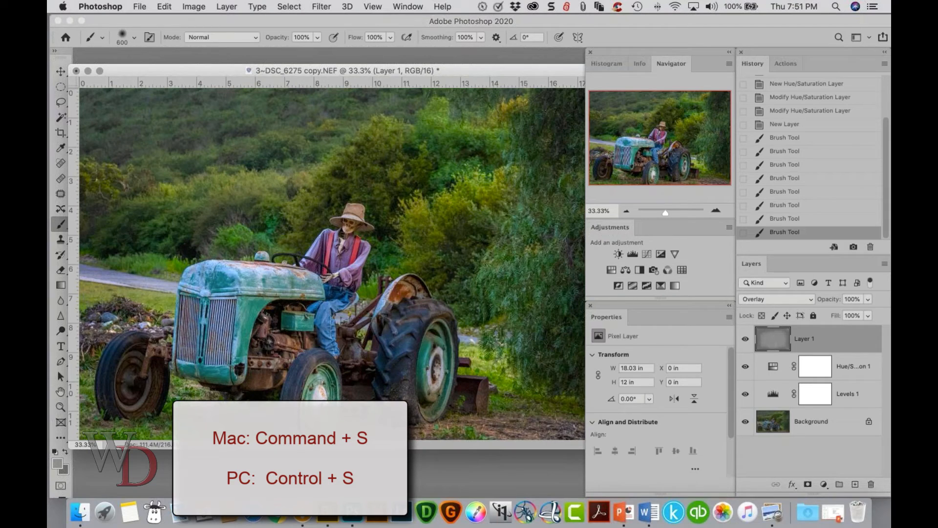
- Save the tractor photo as 3~DSC_6275_M.psd in Photoshop format with layers, in the SD Meetup_04-20 folder
{"action": "key", "text": "super+s"}
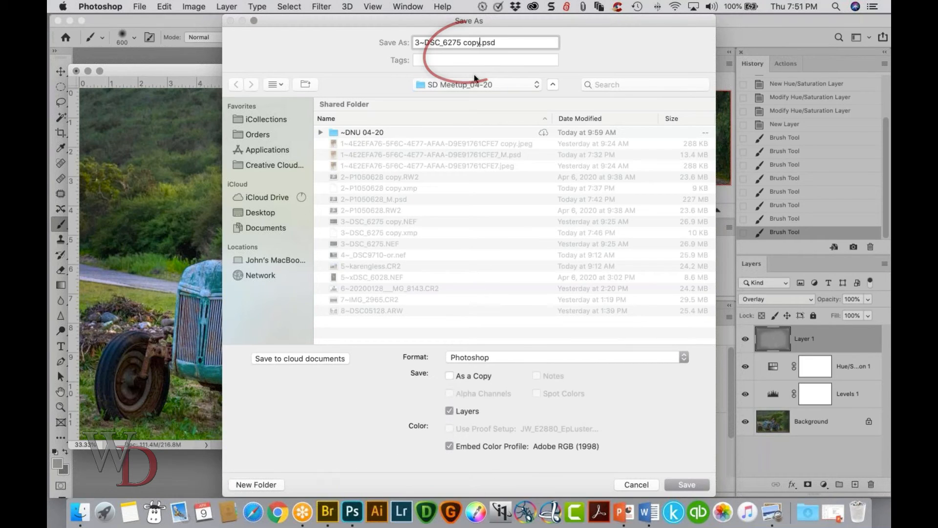
{"action": "key", "text": "BackSpace"}
{"action": "key", "text": "BackSpace"}
{"action": "key", "text": "BackSpace"}
{"action": "key", "text": "BackSpace"}
{"action": "key", "text": "BackSpace"}
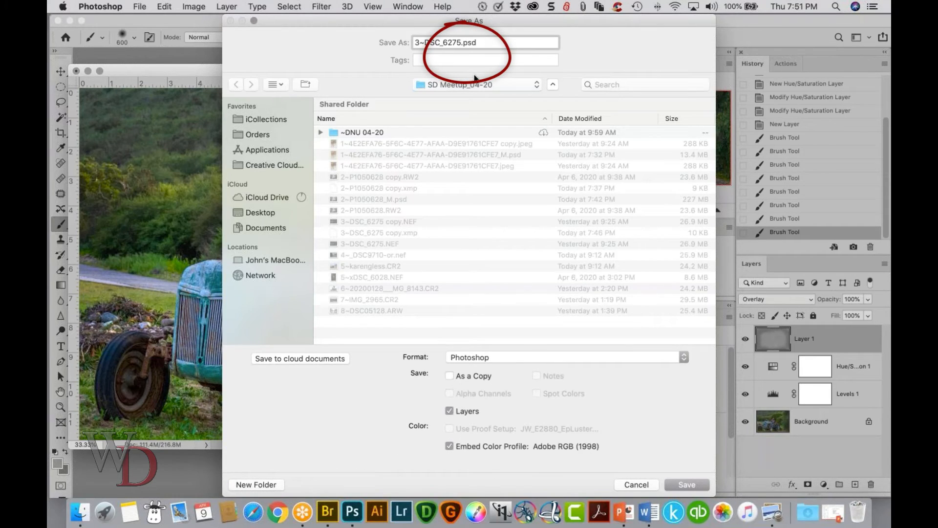
{"action": "type", "text": "_M"}
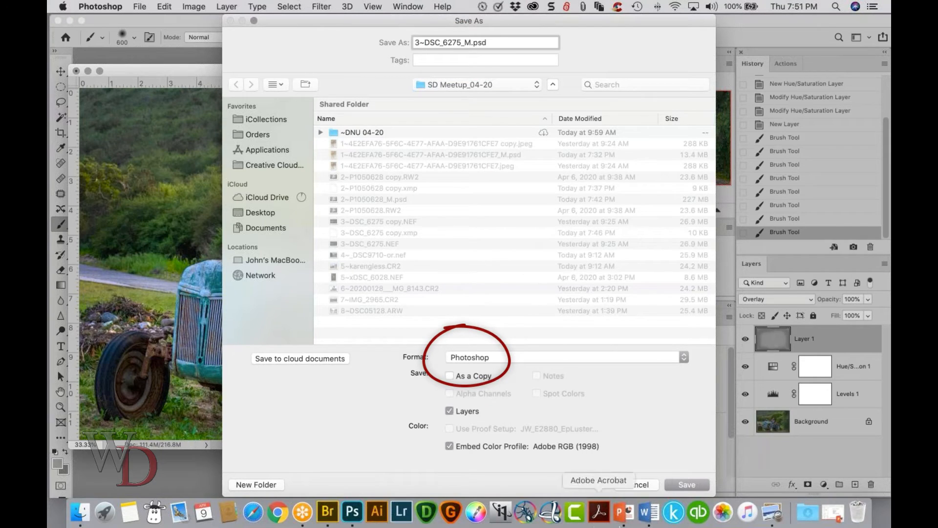
{"action": "left_click", "coordinate": [686, 484]}
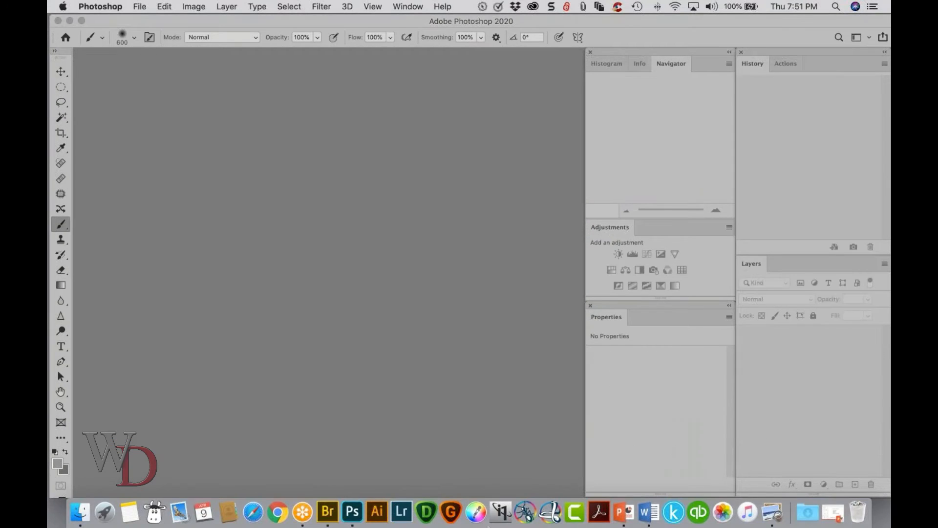
- Open 4~_DSC9710-or.nef from Bridge in Camera Raw and enable Remove Chromatic Aberration and Enable Profile Corrections
{"action": "left_click", "coordinate": [336, 503]}
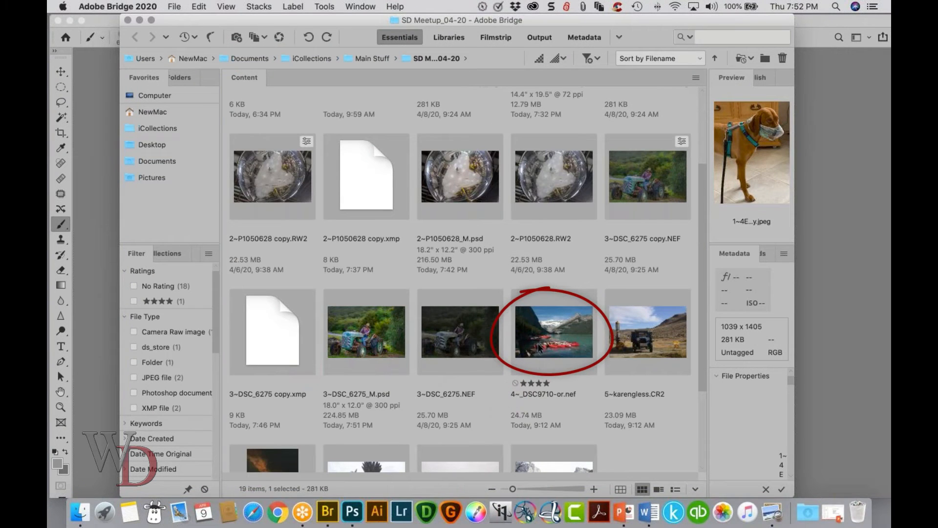
{"action": "double_click", "coordinate": [539, 348]}
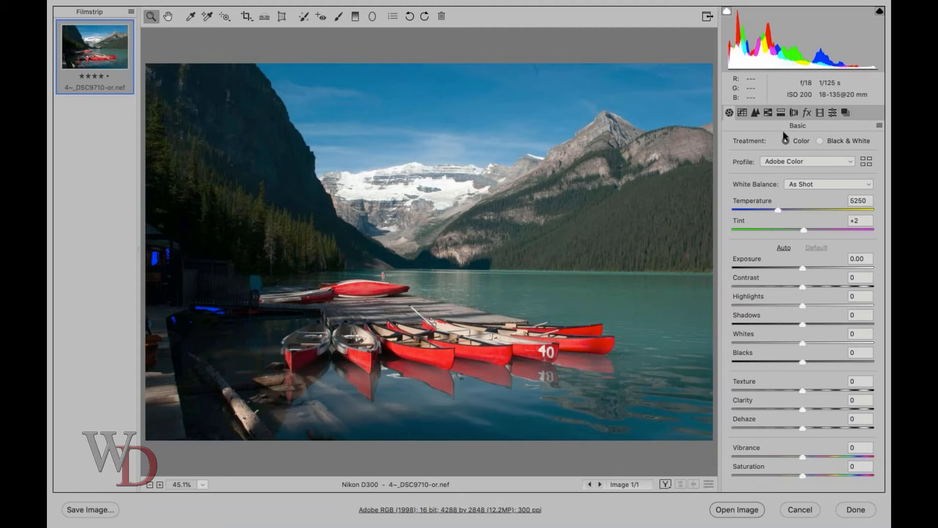
{"action": "left_click", "coordinate": [793, 113]}
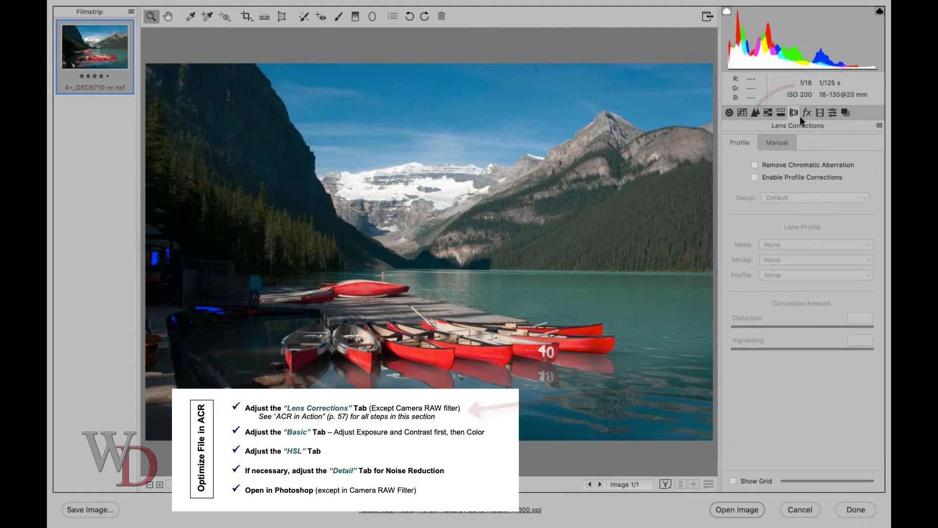
{"action": "left_click", "coordinate": [752, 166]}
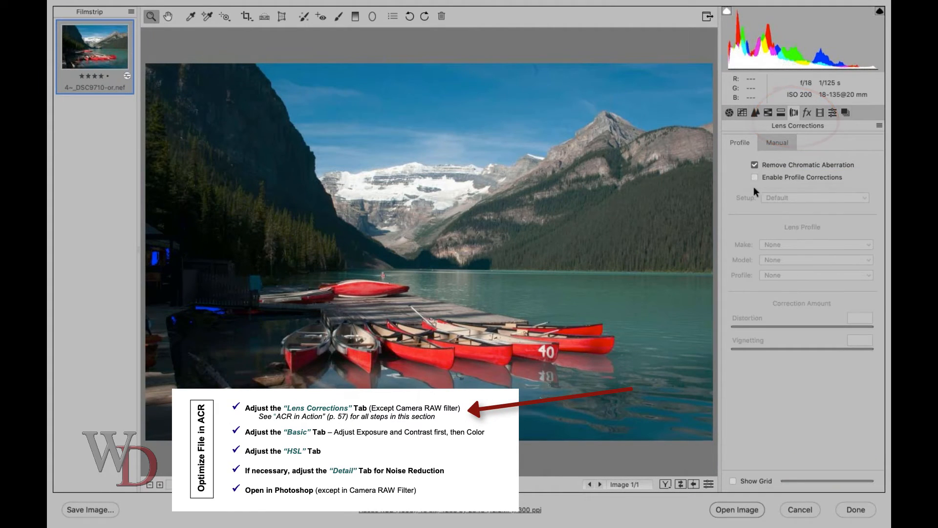
{"action": "left_click", "coordinate": [752, 178]}
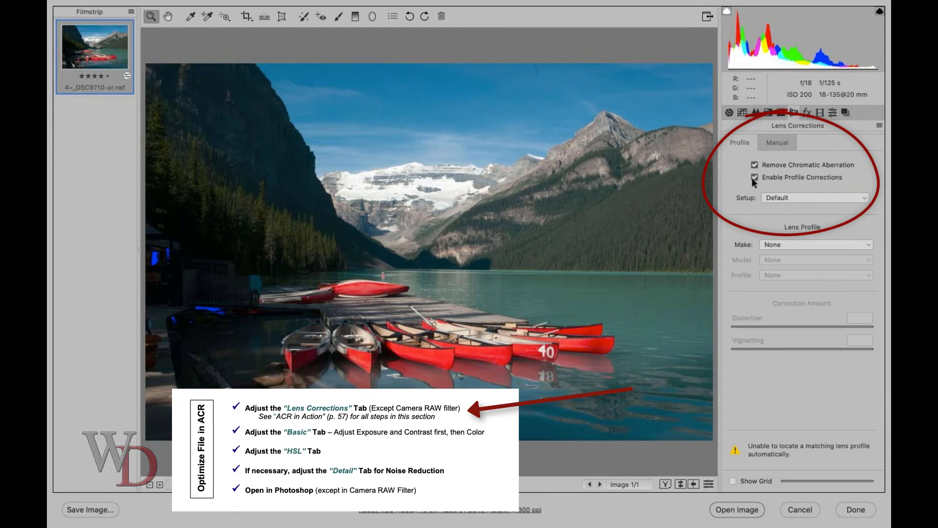
{"action": "left_click", "coordinate": [752, 178]}
{"action": "left_click", "coordinate": [752, 177]}
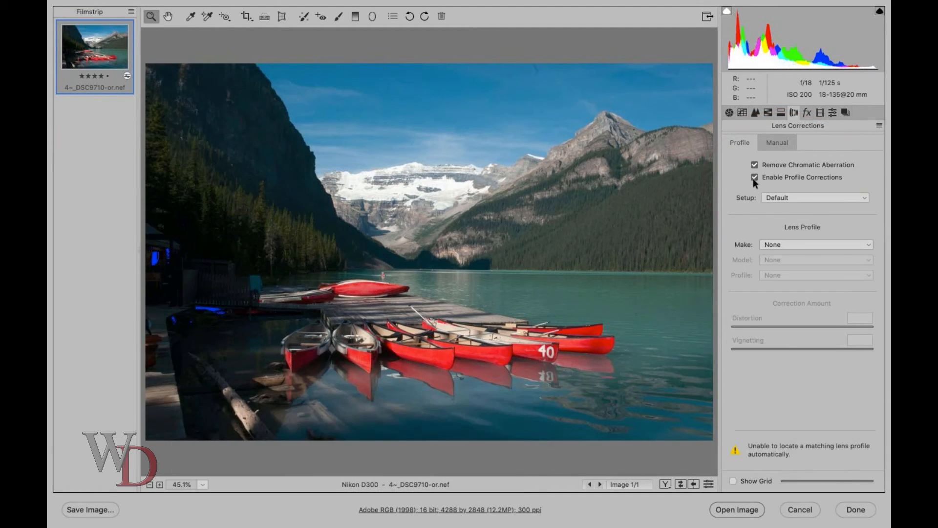
- Set the canoe photo's basic Shadows to +100, Highlights to -58 and Whites to -76
{"action": "left_click", "coordinate": [729, 113]}
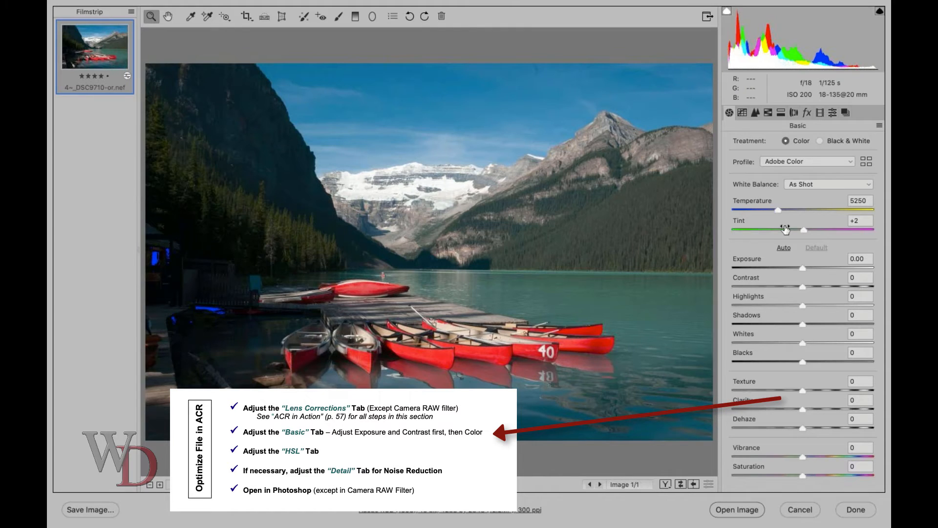
{"action": "left_click_drag", "start_coordinate": [802, 323], "coordinate": [890, 327]}
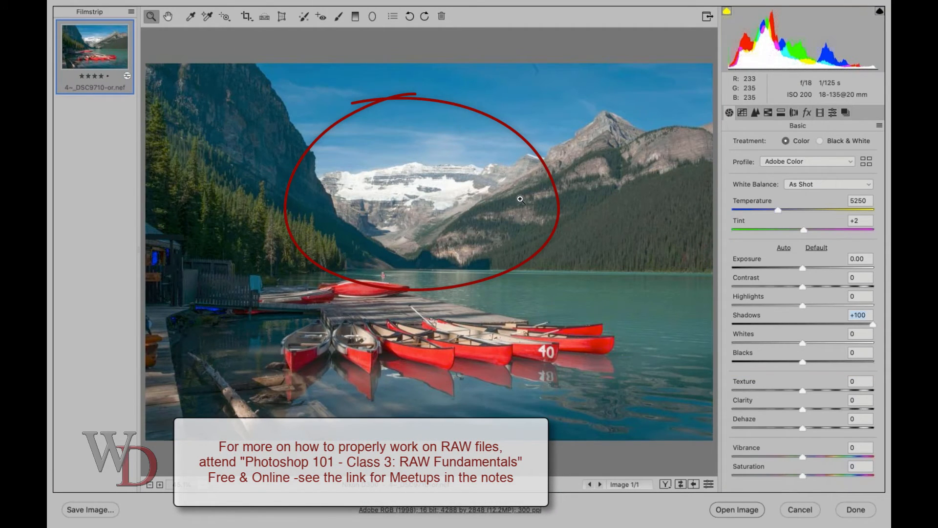
{"action": "left_click_drag", "start_coordinate": [802, 302], "coordinate": [761, 300]}
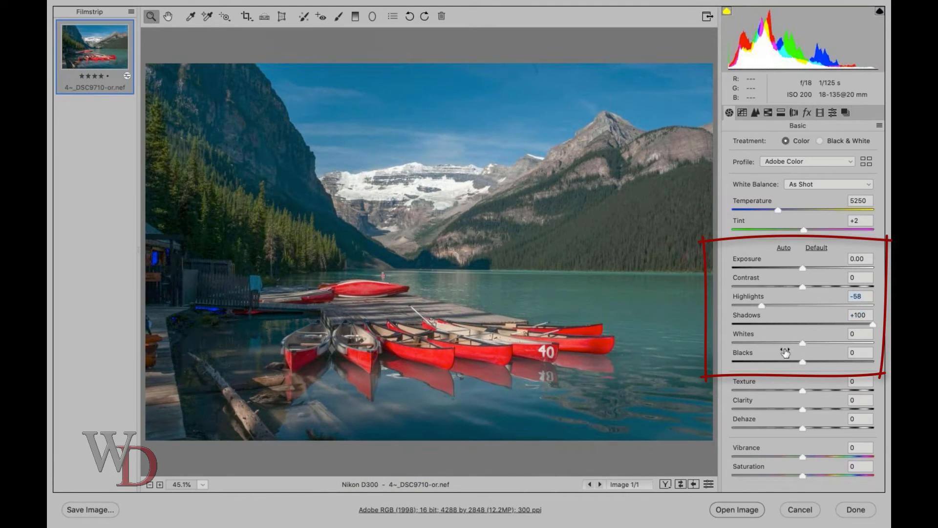
{"action": "left_click_drag", "start_coordinate": [777, 343], "coordinate": [749, 342]}
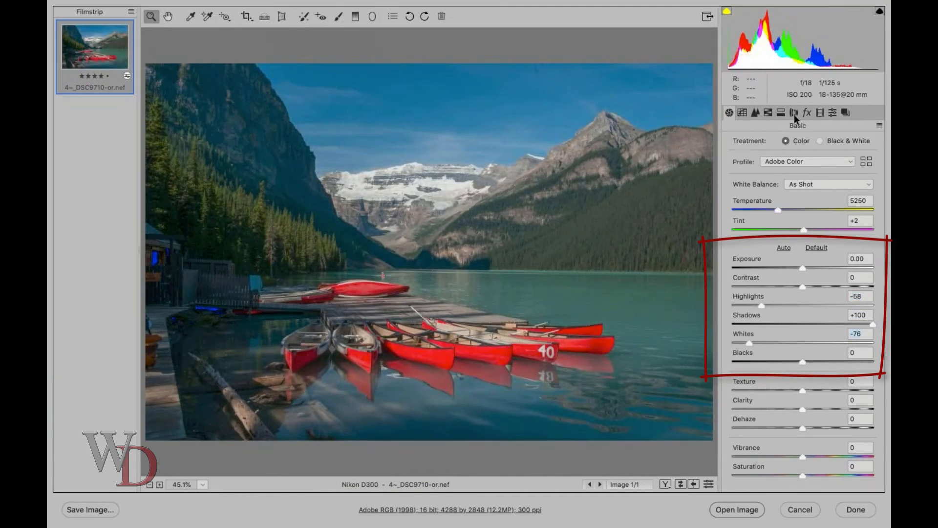
- Examine the histogram and compare the canoe photo with and without the basic tonal adjustments
{"action": "key", "text": "alt+BackSpace"}
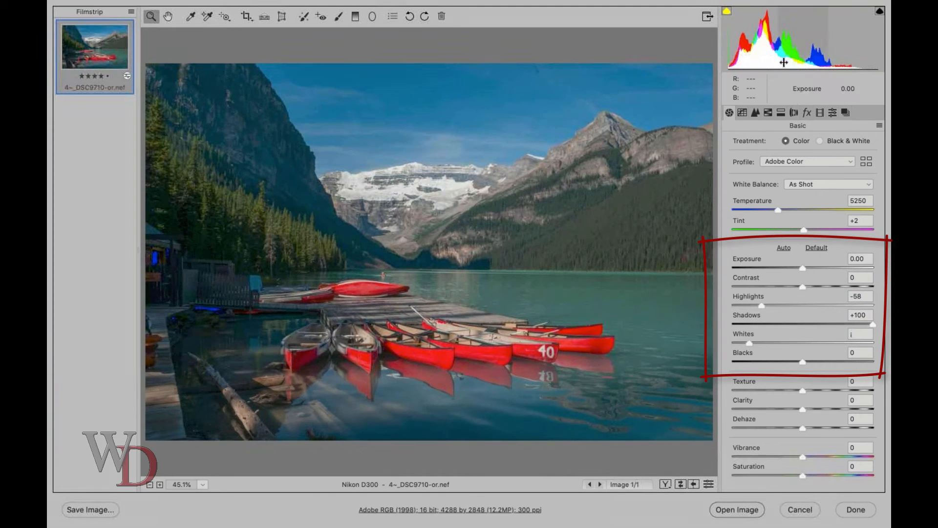
{"action": "mouse_move", "coordinate": [777, 57]}
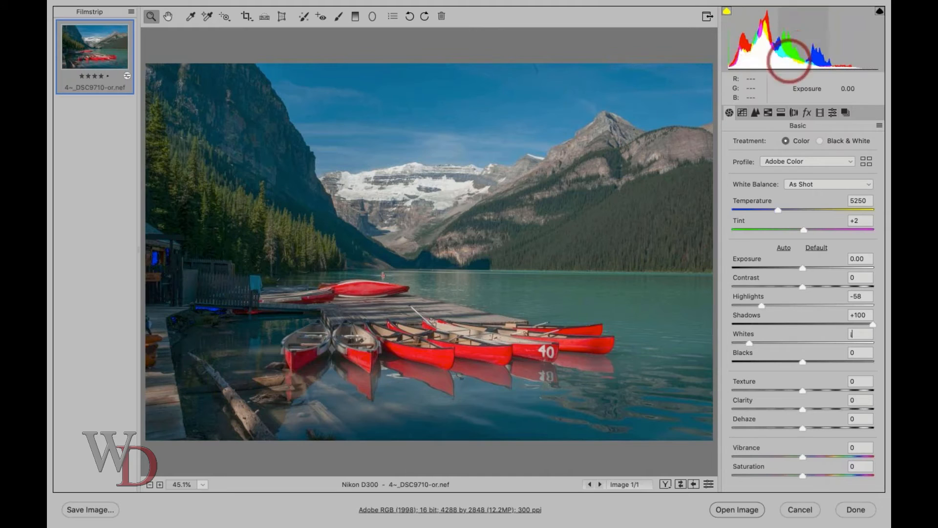
{"action": "mouse_move", "coordinate": [845, 61]}
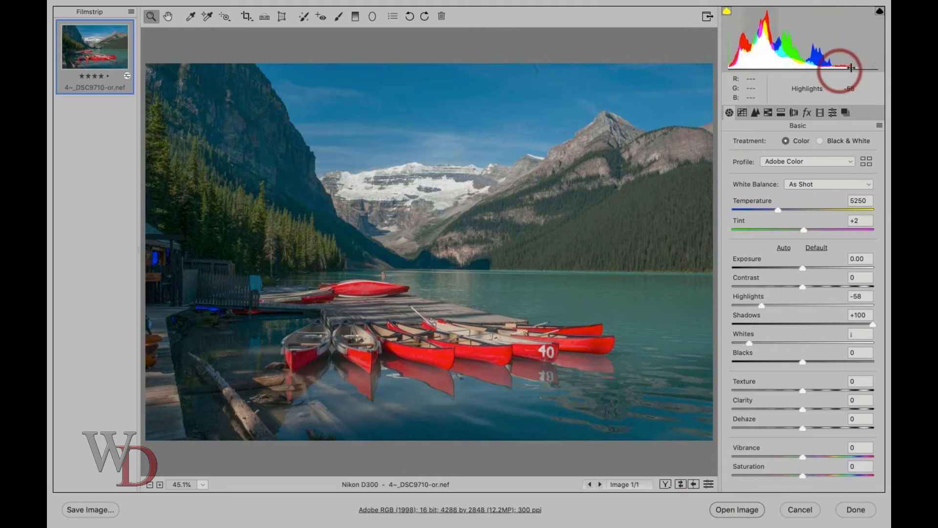
{"action": "left_click", "coordinate": [708, 484]}
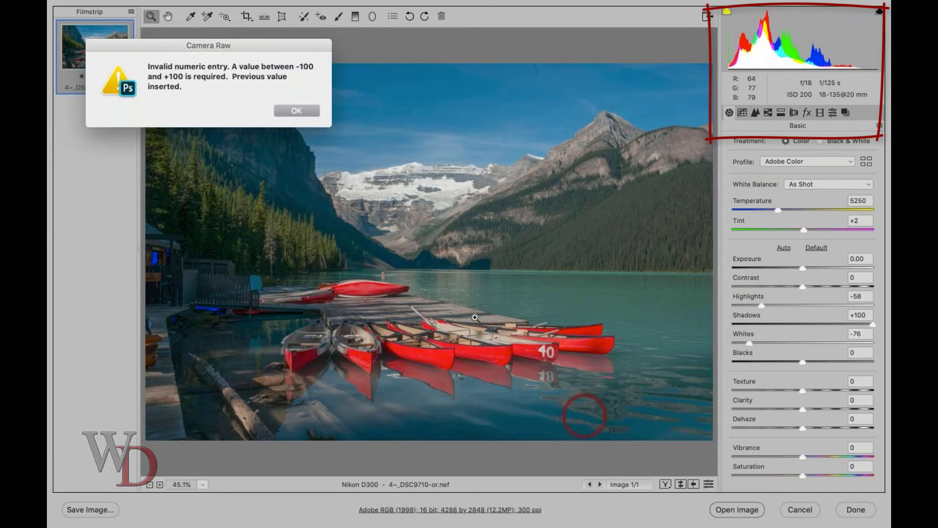
{"action": "left_click", "coordinate": [297, 109]}
{"action": "left_click", "coordinate": [708, 483]}
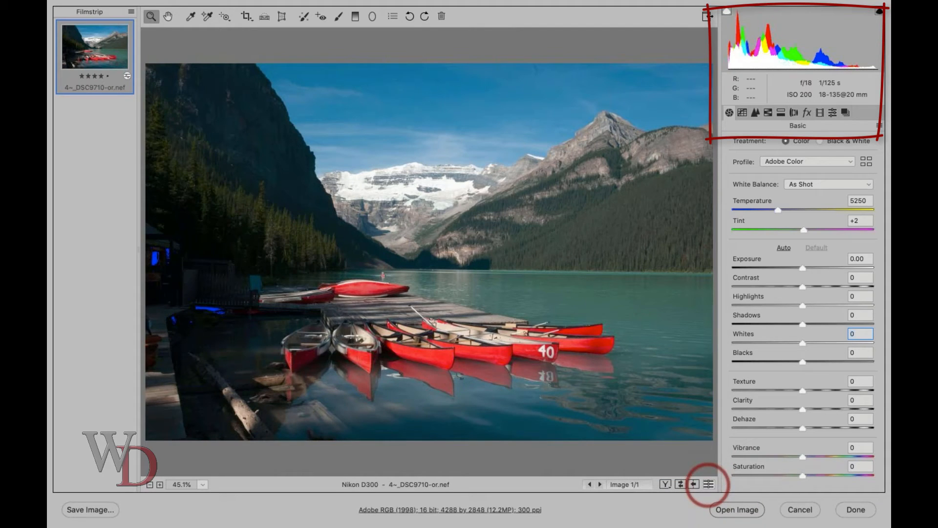
{"action": "left_click", "coordinate": [708, 484]}
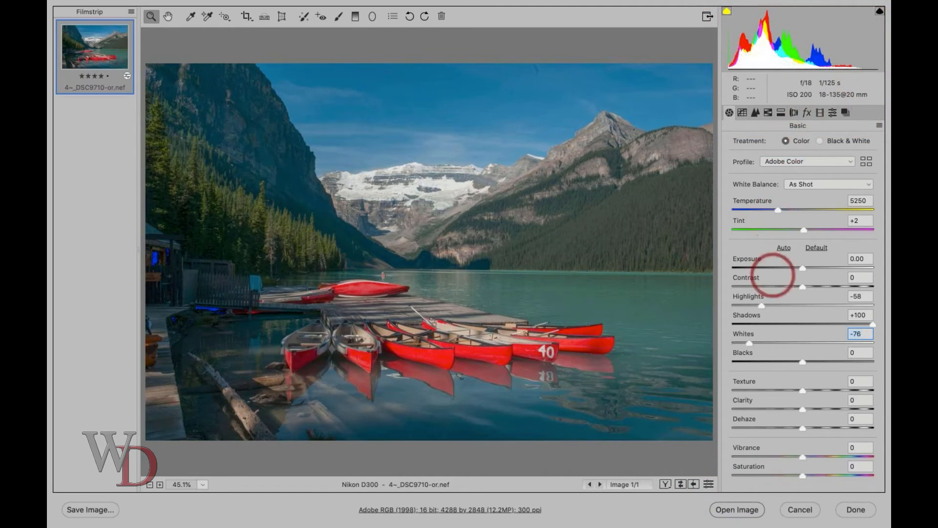
- Set Highlights and Whites to -100, Texture to +10 and Vibrance to +42, and compare the photo before and after
{"action": "left_click_drag", "start_coordinate": [760, 303], "coordinate": [728, 303]}
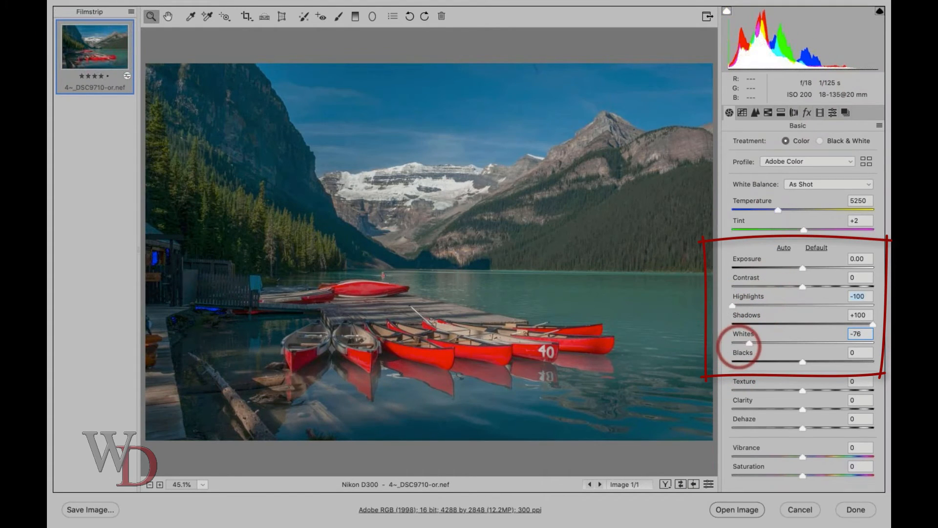
{"action": "left_click_drag", "start_coordinate": [749, 343], "coordinate": [731, 342]}
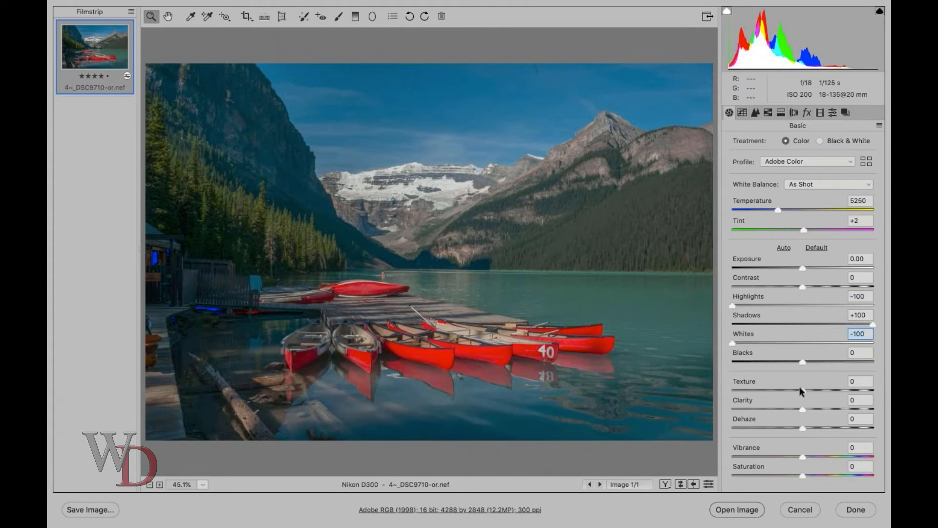
{"action": "left_click_drag", "start_coordinate": [800, 387], "coordinate": [807, 388]}
{"action": "left_click_drag", "start_coordinate": [800, 457], "coordinate": [828, 456]}
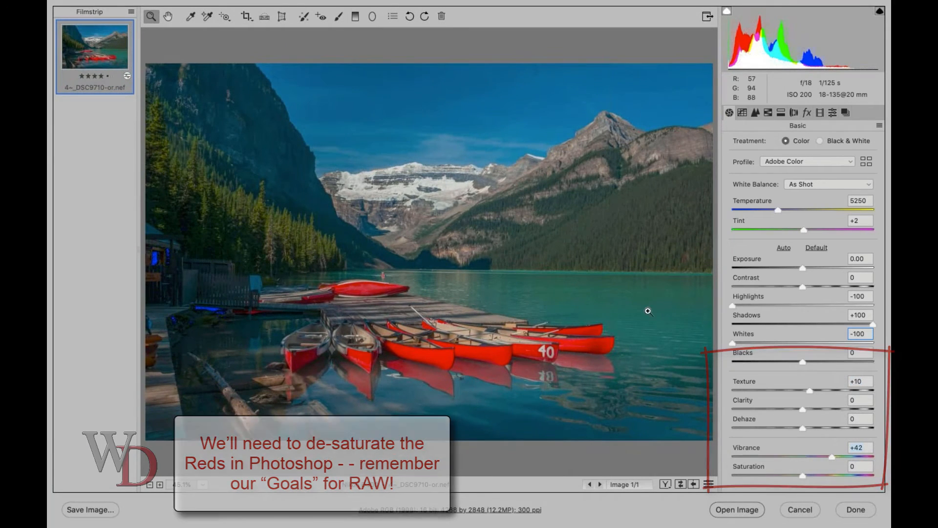
{"action": "left_click", "coordinate": [709, 484]}
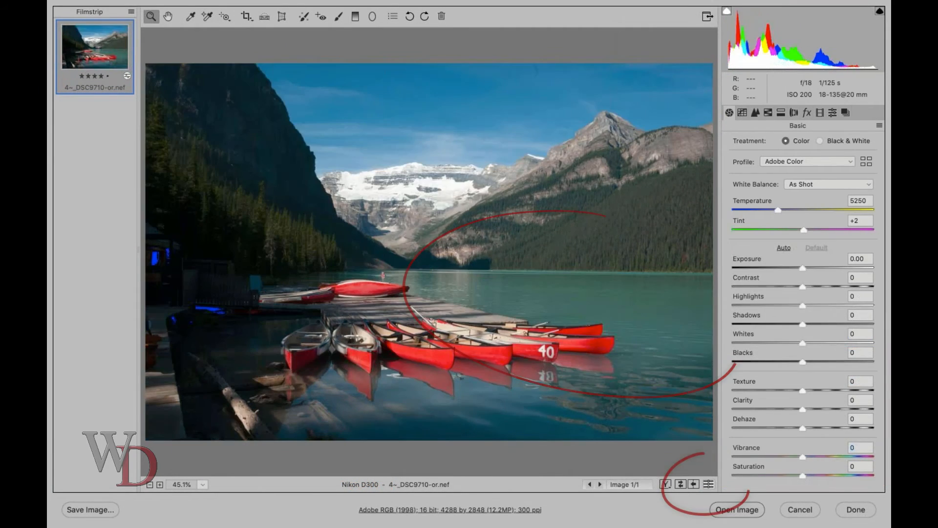
{"action": "left_click", "coordinate": [710, 486]}
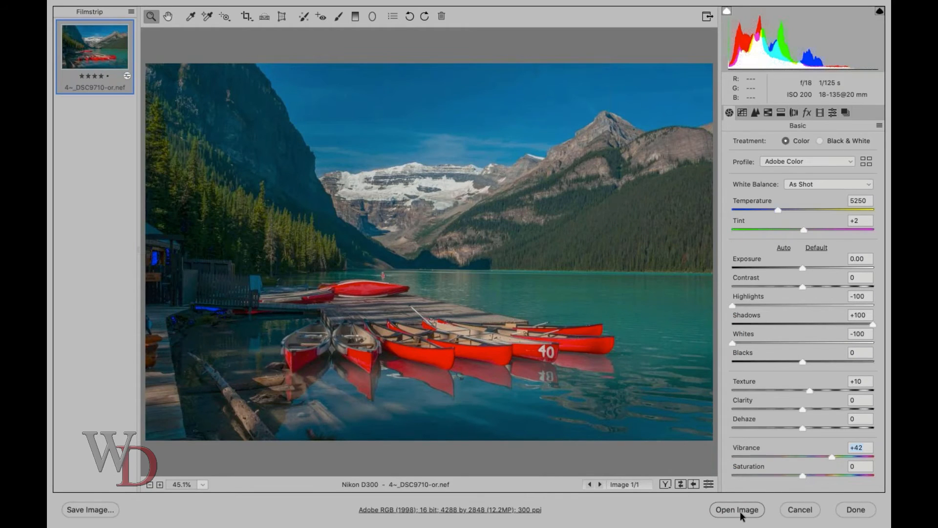
- Try adjusting the Reds saturation in the HSL adjustments and return it to 0
{"action": "left_click", "coordinate": [768, 113]}
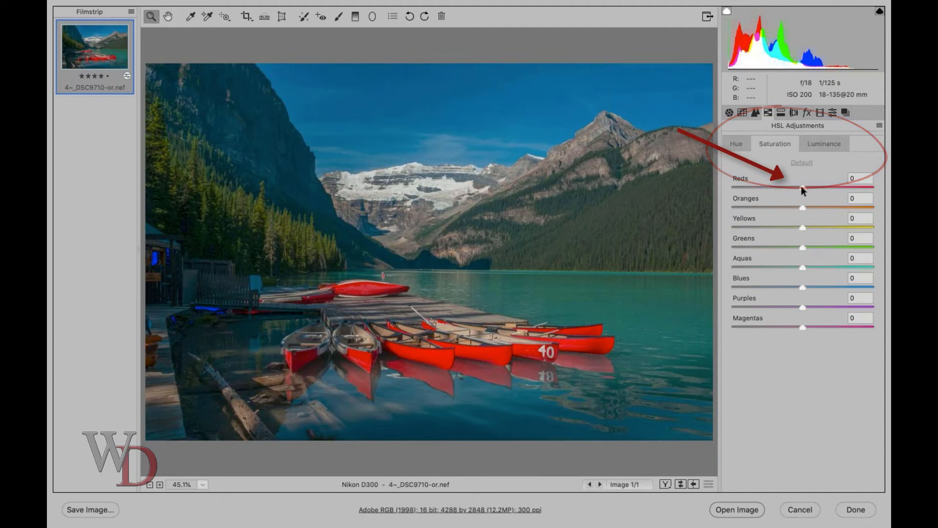
{"action": "mouse_move", "coordinate": [801, 185]}
{"action": "left_mouse_down"}
{"action": "mouse_move", "coordinate": [769, 186]}
{"action": "mouse_move", "coordinate": [801, 186]}
{"action": "left_mouse_up"}
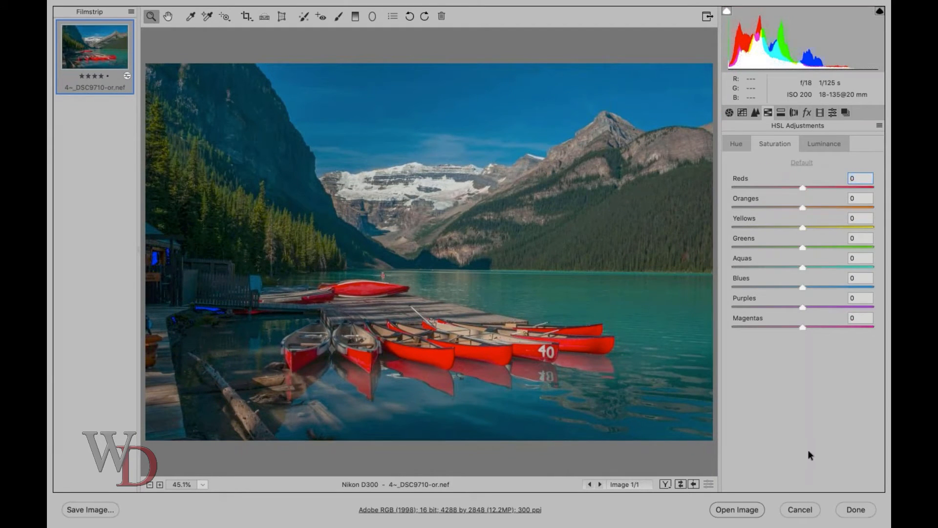
{"action": "left_click", "coordinate": [734, 510]}
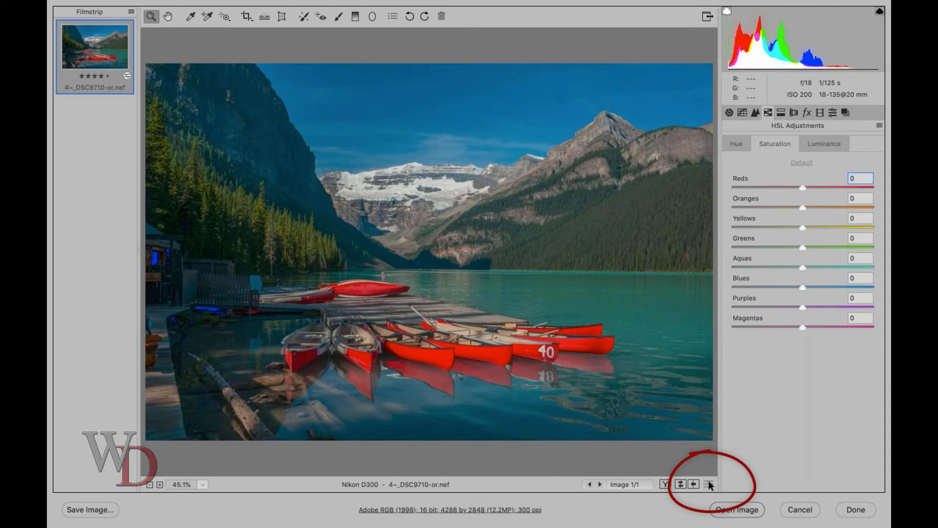
- Compare the canoe photo's current basic adjustments with its default settings
{"action": "left_click", "coordinate": [730, 114]}
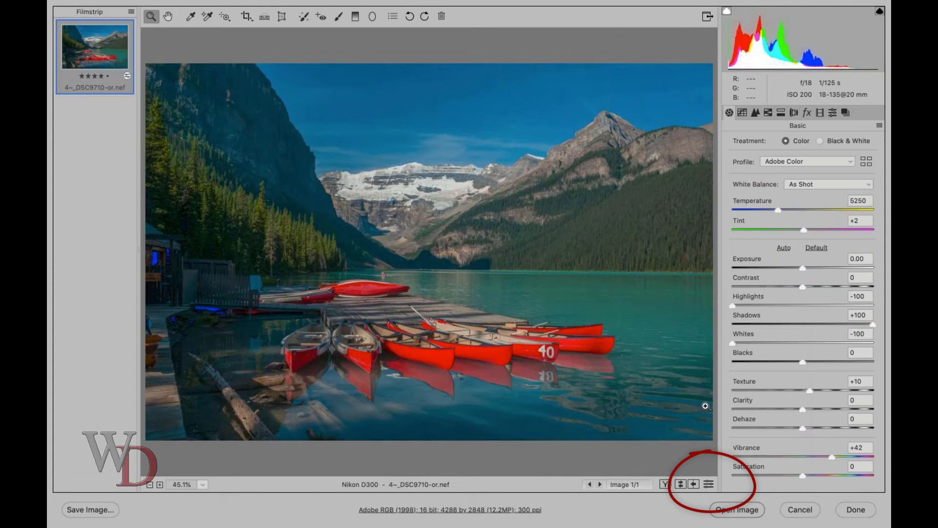
{"action": "left_click", "coordinate": [708, 485]}
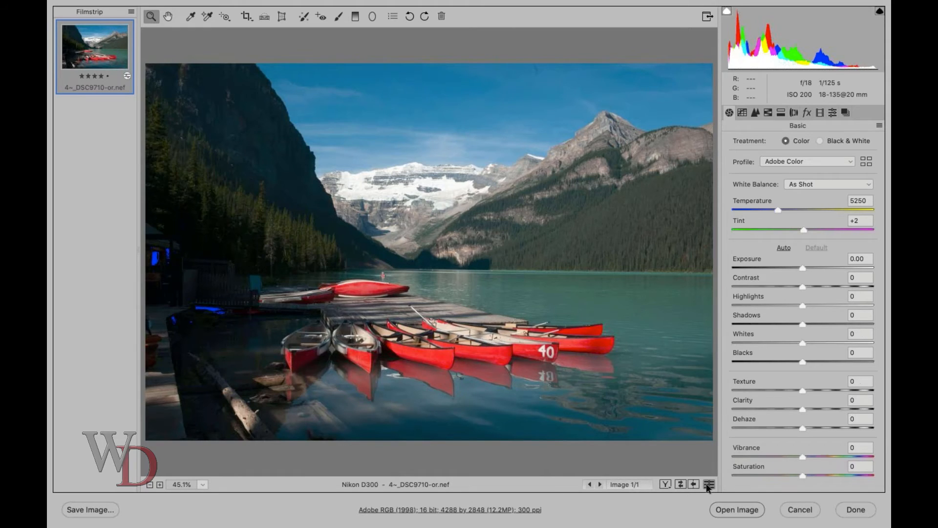
{"action": "left_click", "coordinate": [708, 484]}
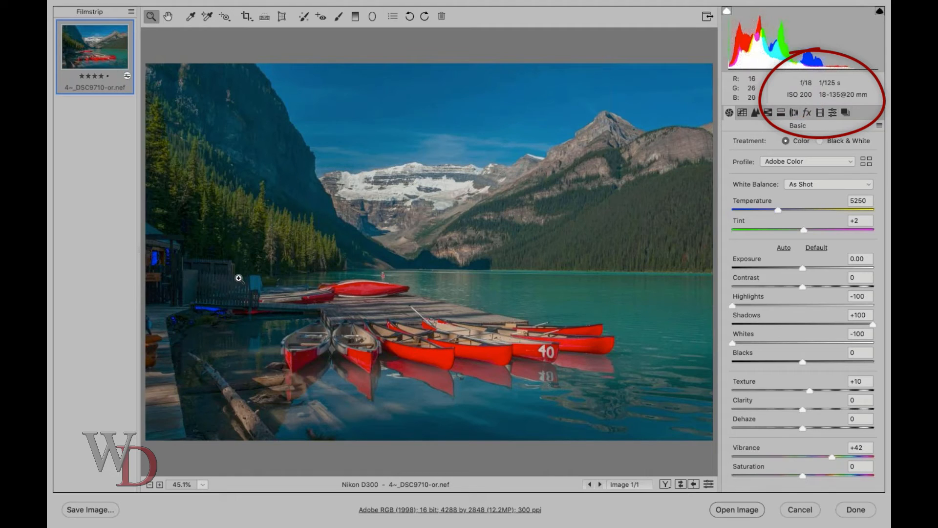
- Examine the dark trees, fence and dock of the canoe photo at up to 300% for clipped shadows
{"action": "left_click", "coordinate": [219, 277]}
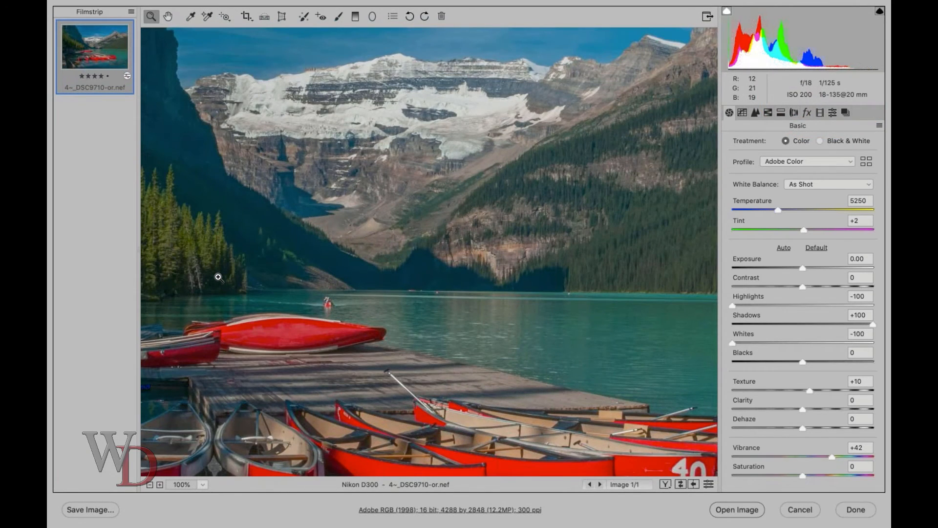
{"action": "key", "text": "space"}
{"action": "left_click_drag", "start_coordinate": [214, 278], "coordinate": [559, 262]}
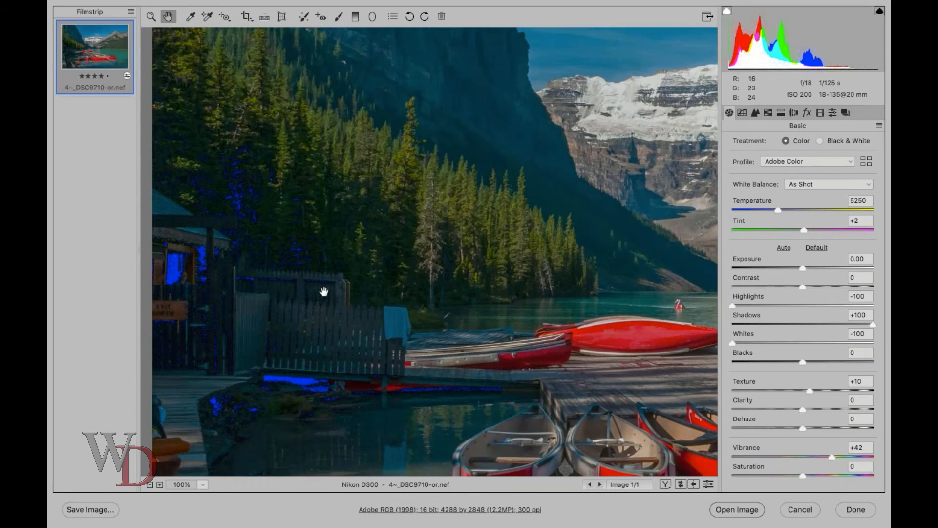
{"action": "key", "text": "super+plus"}
{"action": "key", "text": "super+plus"}
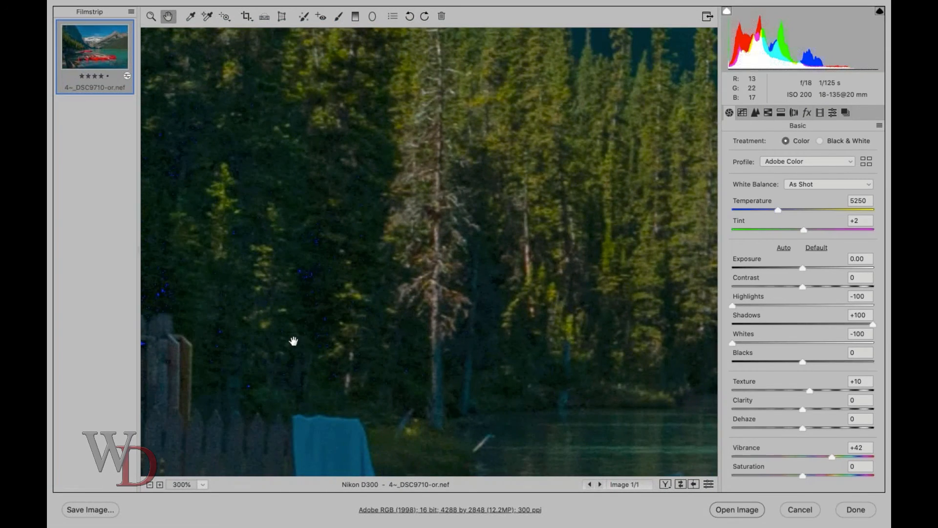
{"action": "left_click_drag", "start_coordinate": [259, 346], "coordinate": [513, 189]}
{"action": "left_click_drag", "start_coordinate": [425, 246], "coordinate": [703, 25]}
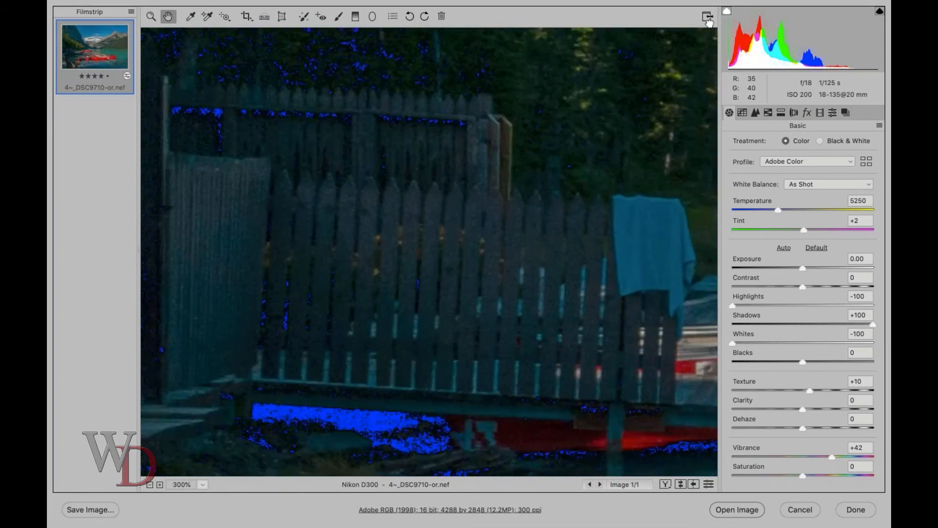
{"action": "left_click_drag", "start_coordinate": [613, 102], "coordinate": [55, 260]}
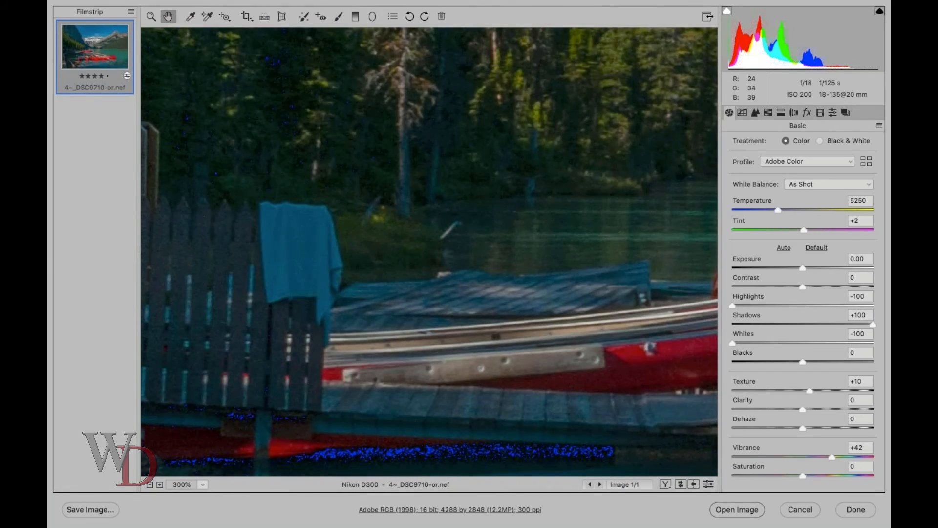
{"action": "key", "text": "super+0"}
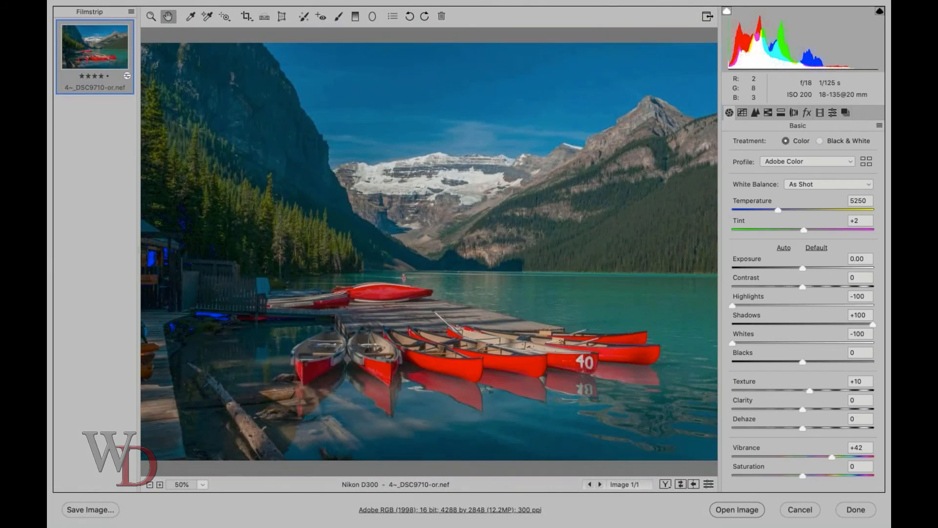
{"action": "key", "text": "super+minus"}
{"action": "key", "text": "super+plus"}
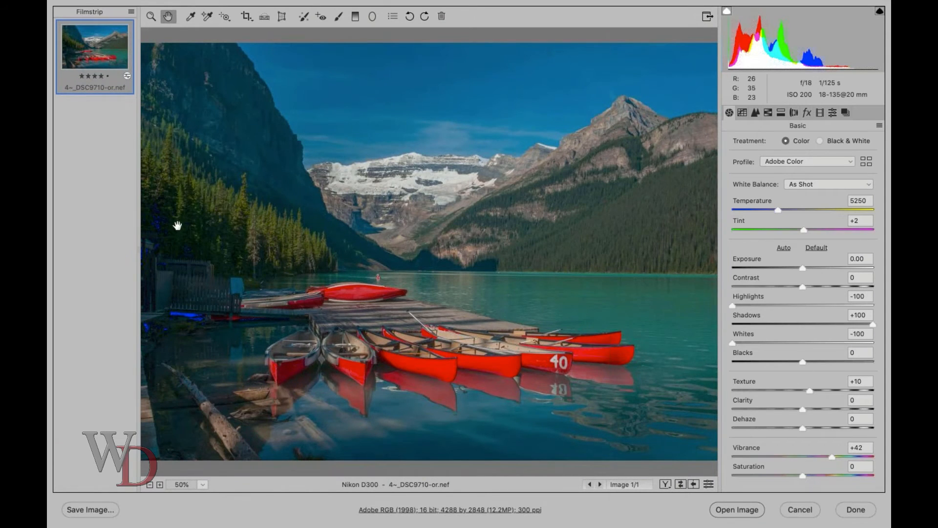
- Set the canoe photo's Exposure to -0.10 and its white balance Temperature to 5350
{"action": "left_click", "coordinate": [800, 266]}
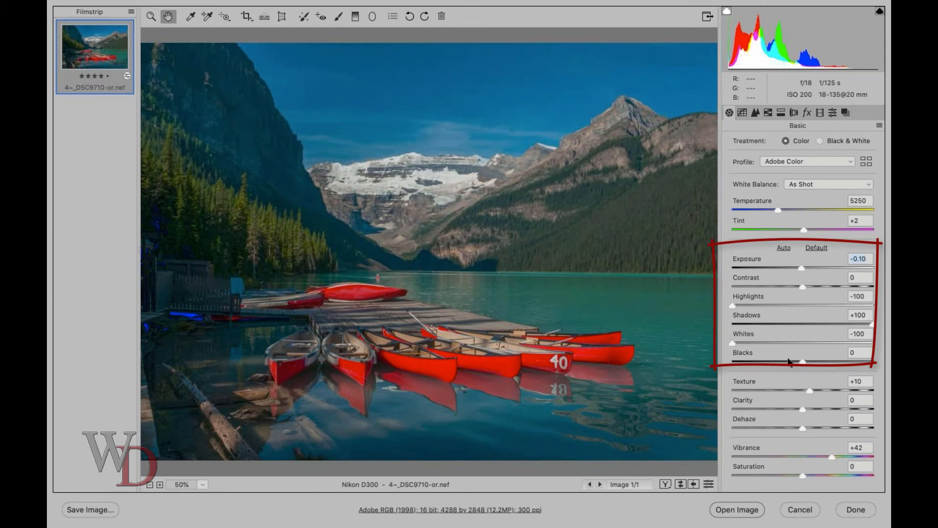
{"action": "left_click_drag", "start_coordinate": [779, 209], "coordinate": [779, 209]}
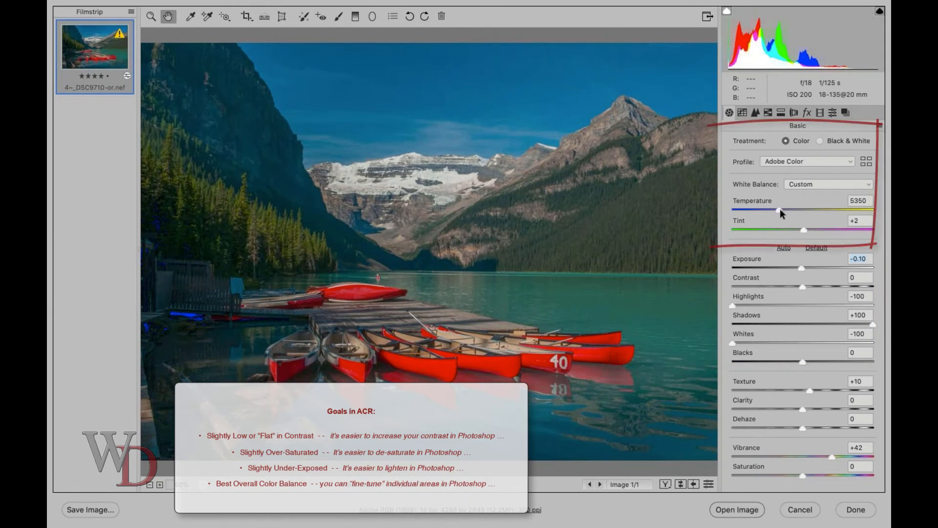
{"action": "left_click", "coordinate": [779, 209]}
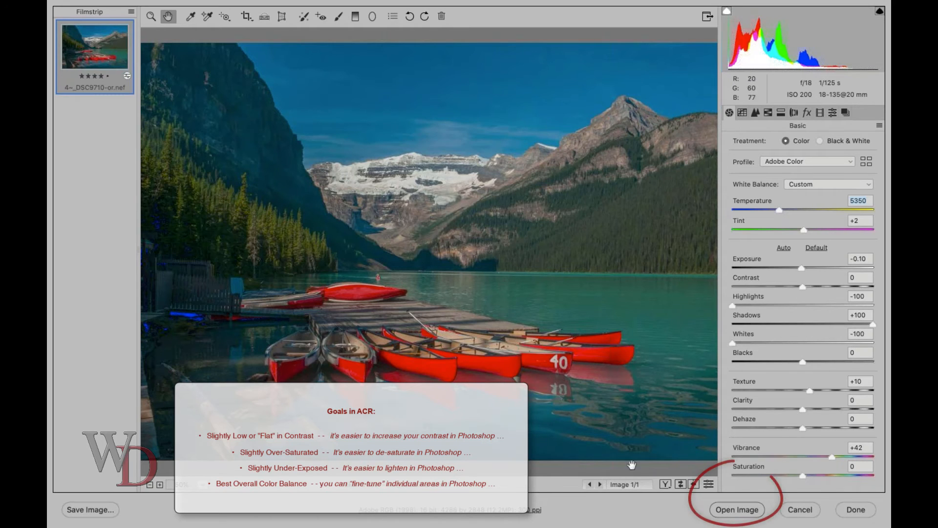
- Open the adjusted canoe photo in Photoshop and move its document window toward the middle of the workspace
{"action": "left_click", "coordinate": [739, 509]}
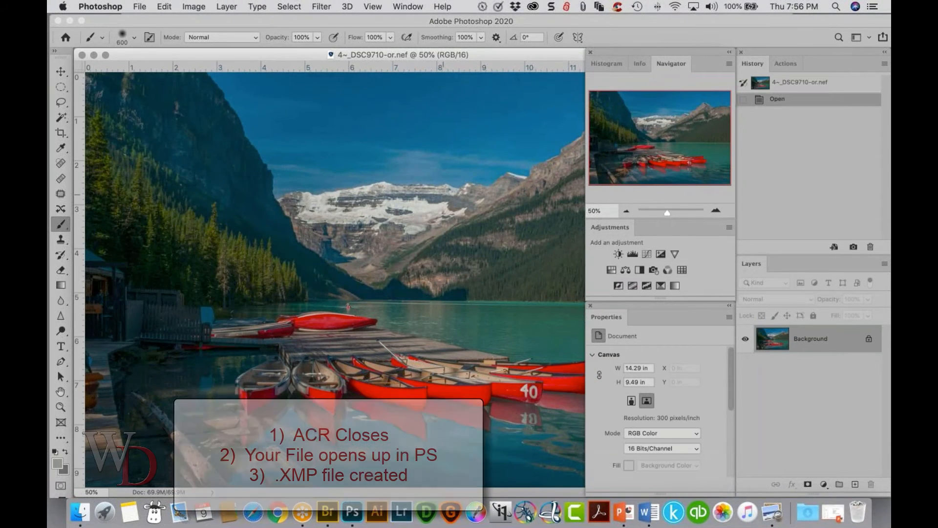
{"action": "left_click", "coordinate": [328, 511]}
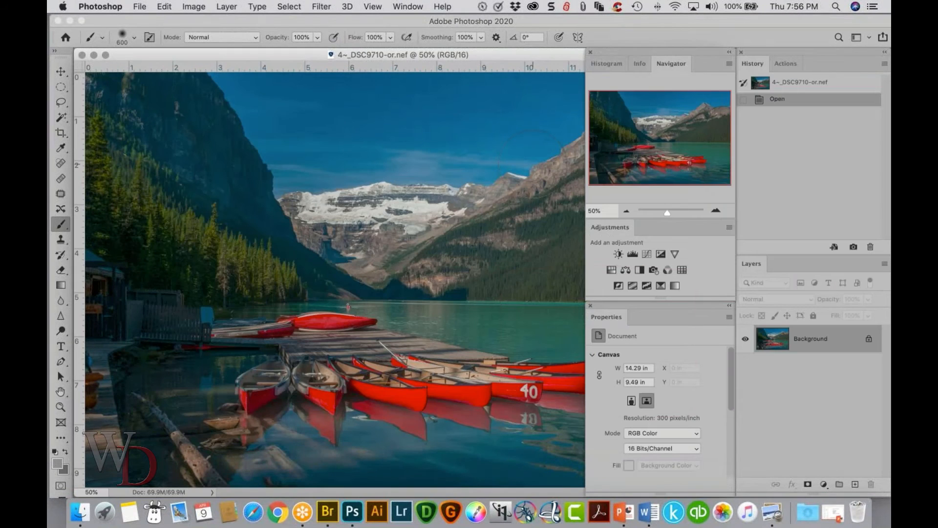
{"action": "key", "text": "super+minus"}
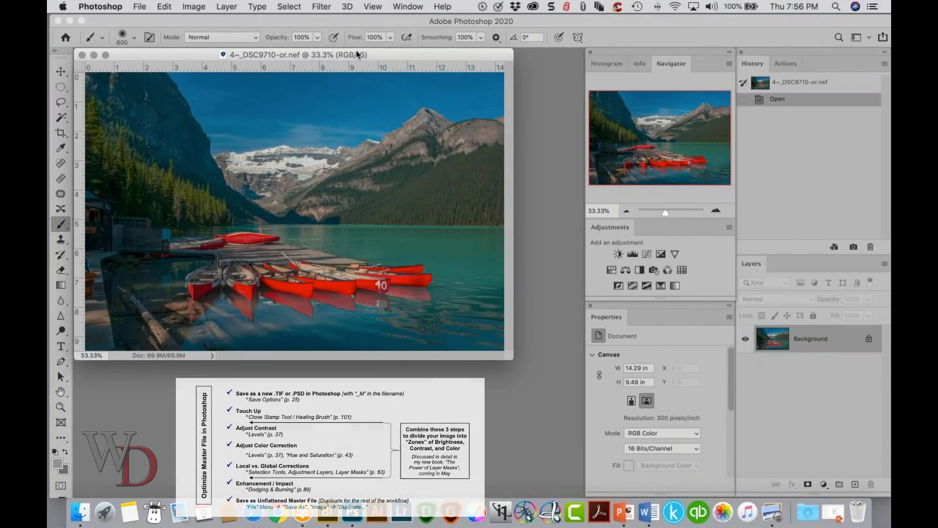
{"action": "left_click_drag", "start_coordinate": [359, 56], "coordinate": [426, 115]}
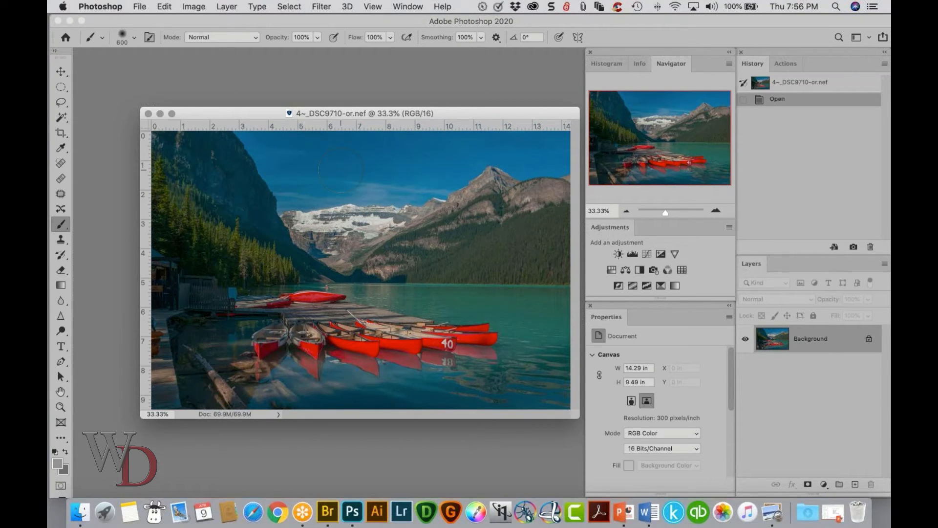
- Try to select the sky with the Magic Wand, and revert the photo to its opened state
{"action": "left_click", "coordinate": [62, 118]}
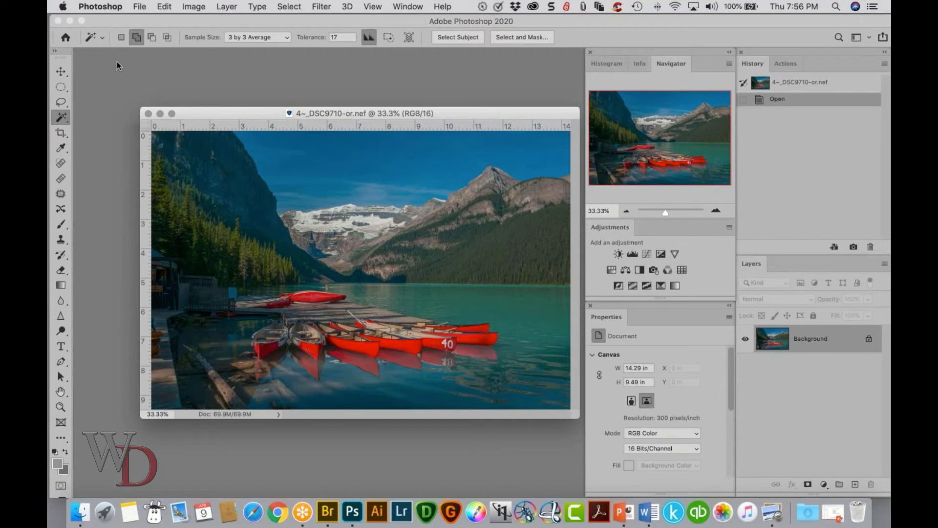
{"action": "right_click", "coordinate": [69, 121]}
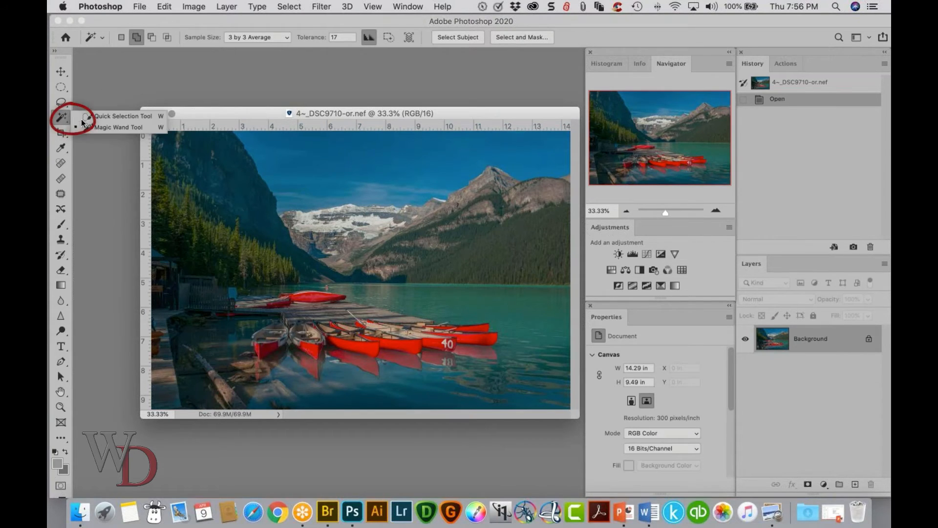
{"action": "left_click", "coordinate": [93, 128]}
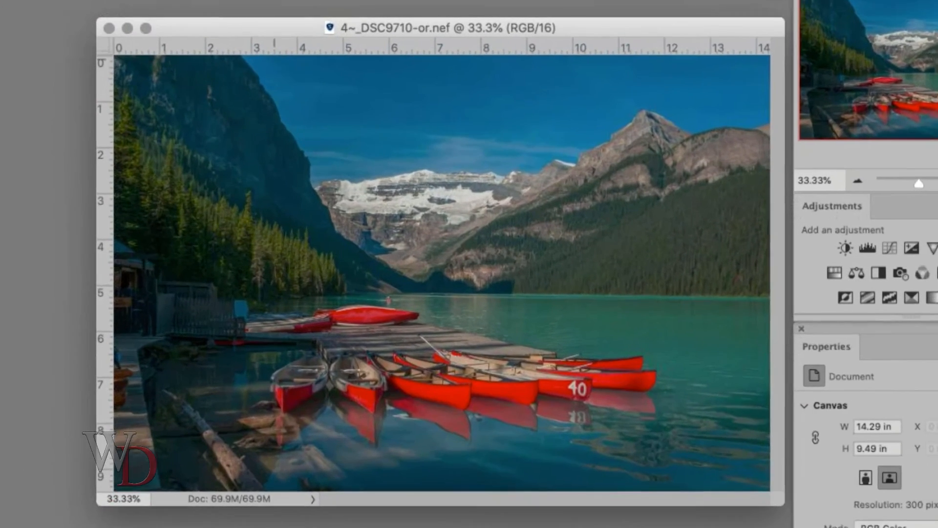
{"action": "left_click", "coordinate": [262, 139]}
{"action": "left_click", "coordinate": [465, 157]}
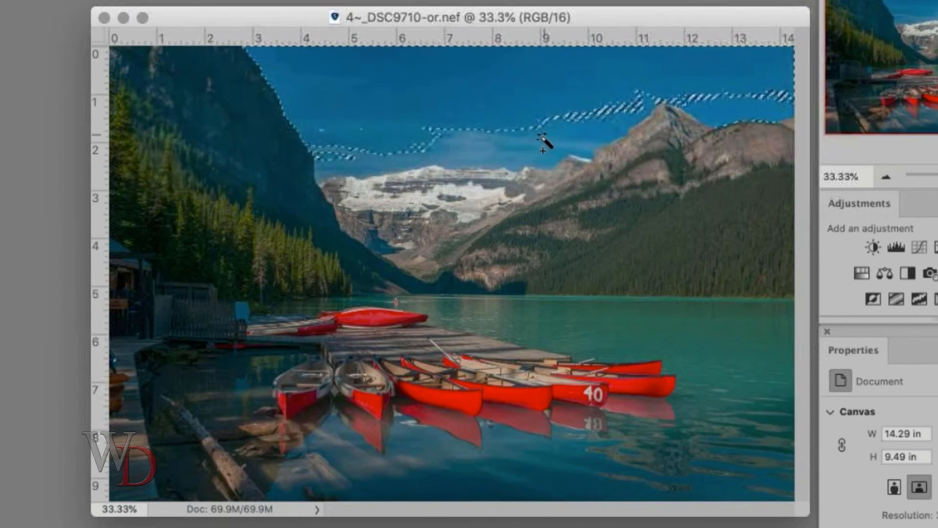
{"action": "left_click", "coordinate": [616, 122]}
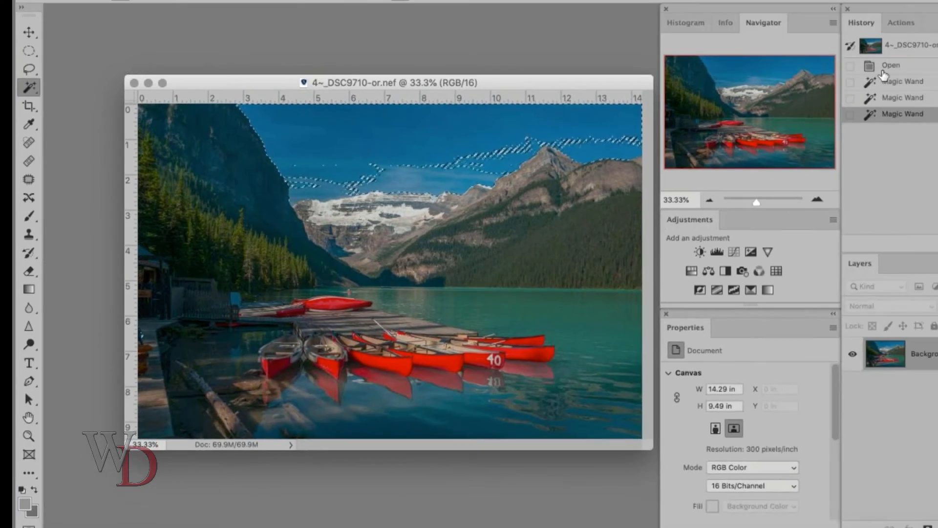
{"action": "left_click", "coordinate": [884, 66]}
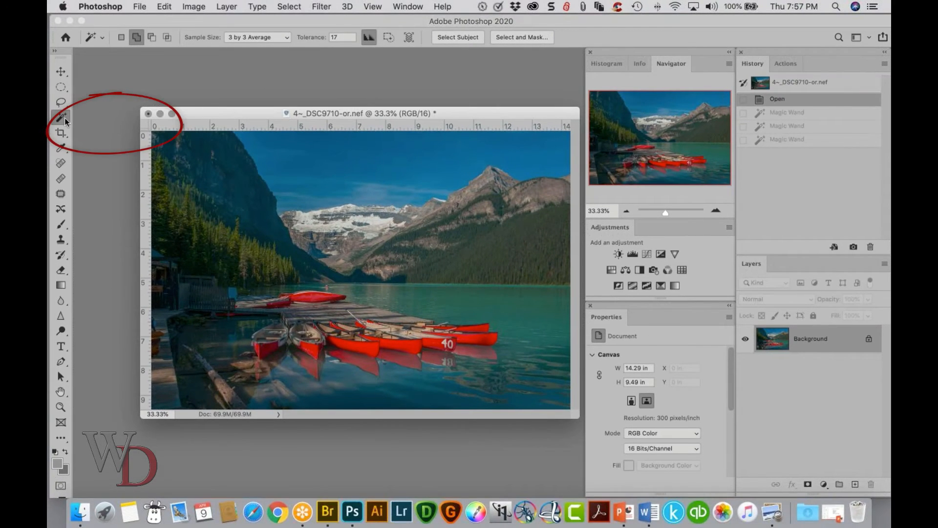
- Select the sky above the mountains with the Quick Selection tool
{"action": "right_click", "coordinate": [61, 117]}
{"action": "left_click", "coordinate": [95, 118]}
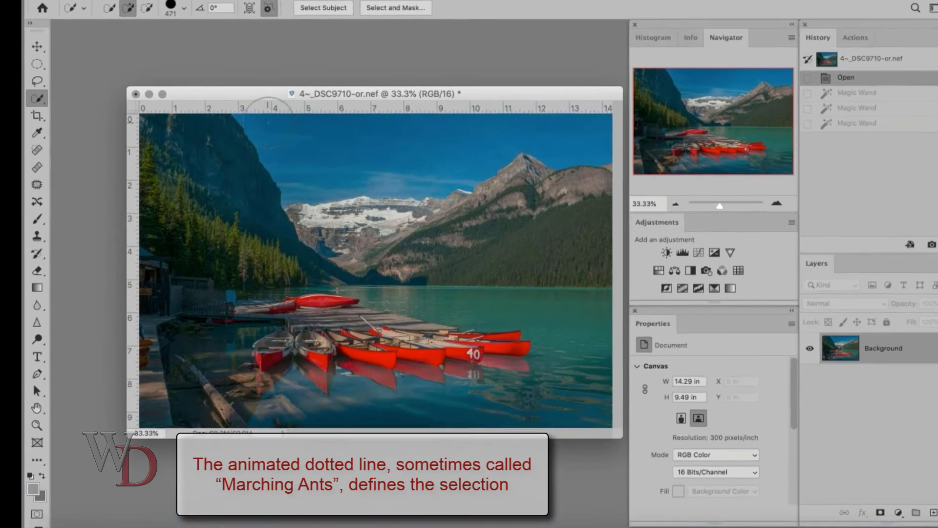
{"action": "left_click_drag", "start_coordinate": [268, 123], "coordinate": [369, 180]}
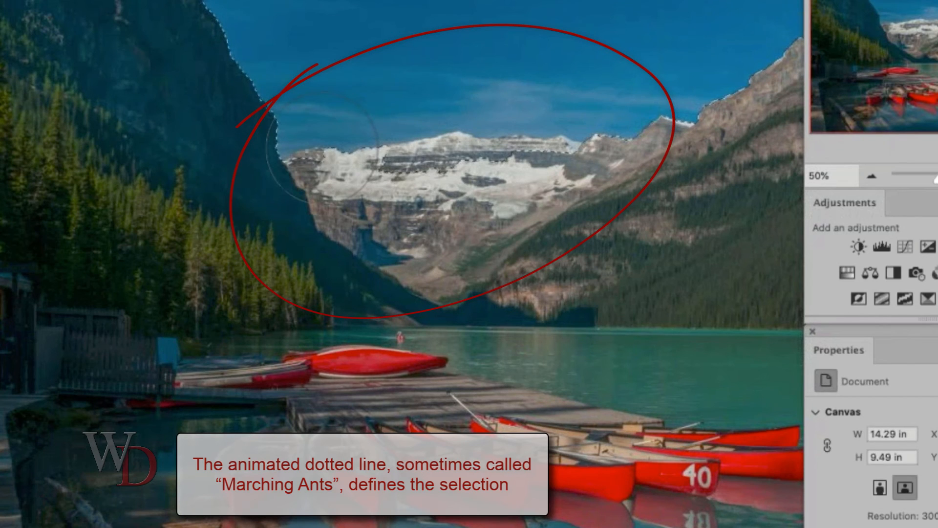
- Try to extend the sky selection over the snowy mountain and the valley below it with Quick Selection
{"action": "mouse_move", "coordinate": [323, 147]}
{"action": "left_mouse_down"}
{"action": "mouse_move", "coordinate": [386, 176]}
{"action": "mouse_move", "coordinate": [401, 205]}
{"action": "mouse_move", "coordinate": [381, 210]}
{"action": "mouse_move", "coordinate": [415, 220]}
{"action": "mouse_move", "coordinate": [459, 215]}
{"action": "mouse_move", "coordinate": [508, 161]}
{"action": "mouse_move", "coordinate": [552, 148]}
{"action": "mouse_move", "coordinate": [513, 153]}
{"action": "left_mouse_up"}
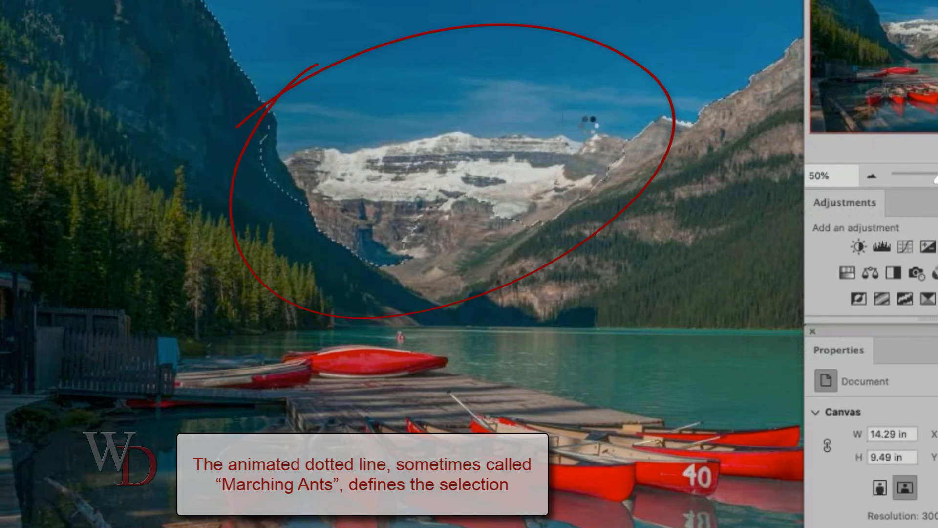
{"action": "mouse_move", "coordinate": [590, 125]}
{"action": "left_mouse_down"}
{"action": "mouse_move", "coordinate": [446, 189]}
{"action": "mouse_move", "coordinate": [482, 196]}
{"action": "mouse_move", "coordinate": [447, 159]}
{"action": "mouse_move", "coordinate": [446, 229]}
{"action": "left_mouse_up"}
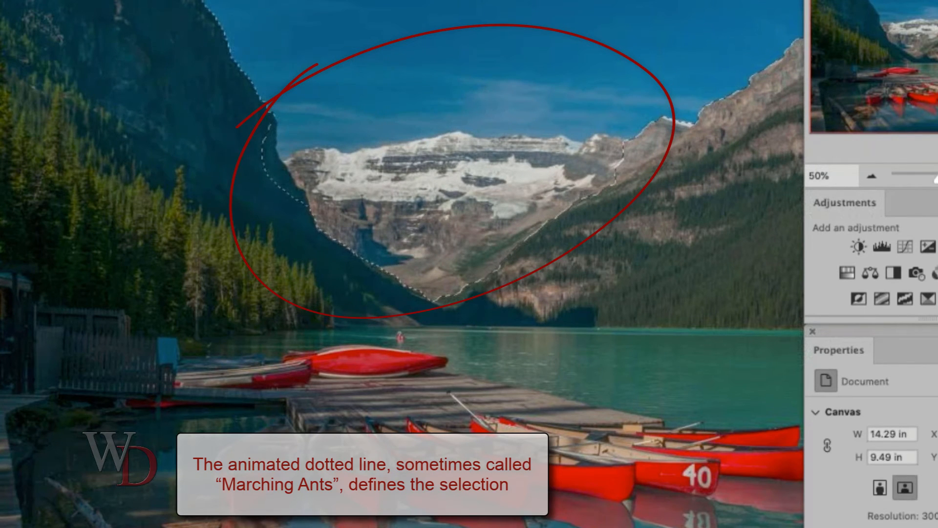
- Set the Quick Selection brush size to 128 and add the snowy mountain and its valley to the sky selection
{"action": "left_click", "coordinate": [47, 1]}
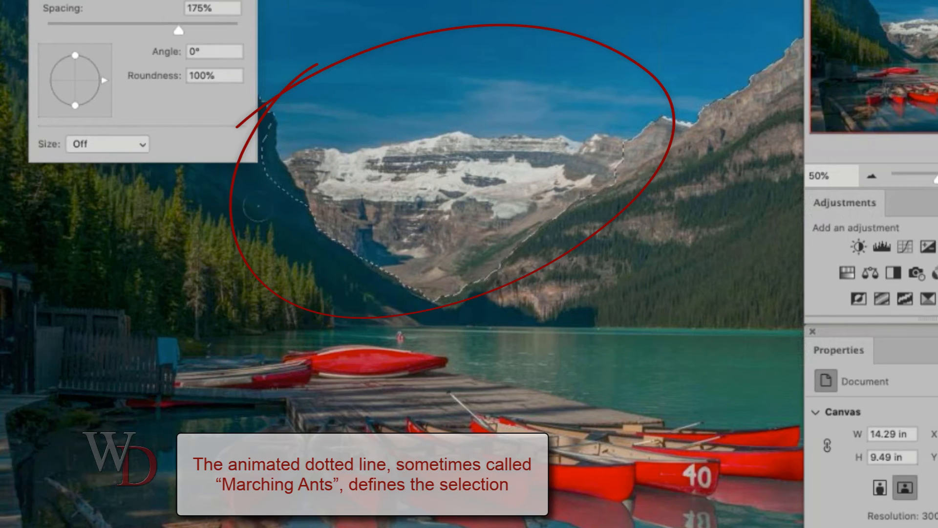
{"action": "left_click", "coordinate": [411, 77]}
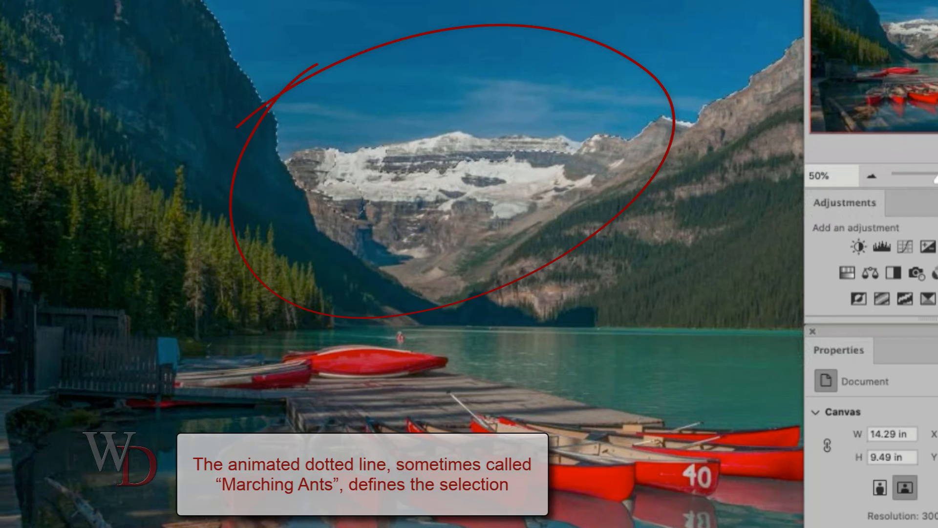
{"action": "mouse_move", "coordinate": [371, 208]}
{"action": "left_mouse_down"}
{"action": "mouse_move", "coordinate": [425, 225]}
{"action": "mouse_move", "coordinate": [504, 218]}
{"action": "mouse_move", "coordinate": [599, 142]}
{"action": "left_mouse_up"}
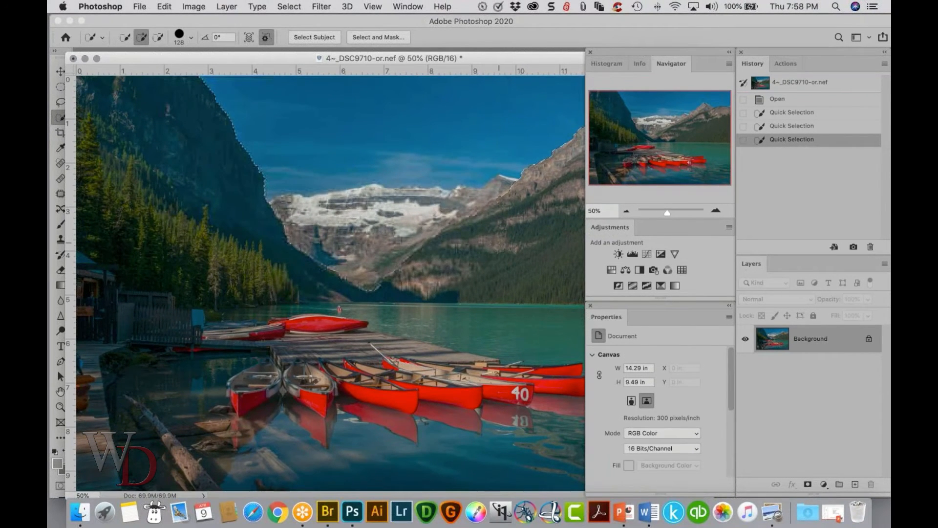
- Check the full selection without the panels and add a Levels adjustment layer masked to the sky and snowy mountain
{"action": "key", "text": "Tab"}
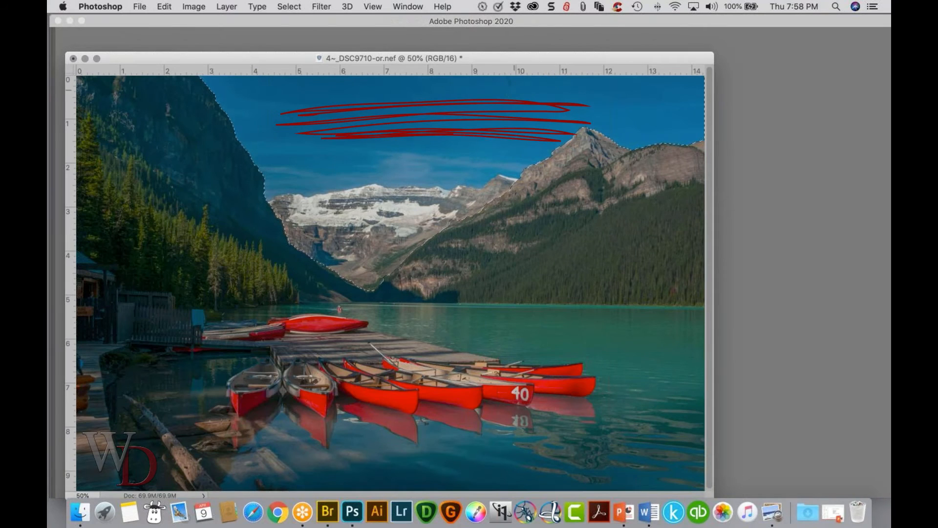
{"action": "key", "text": "super+minus"}
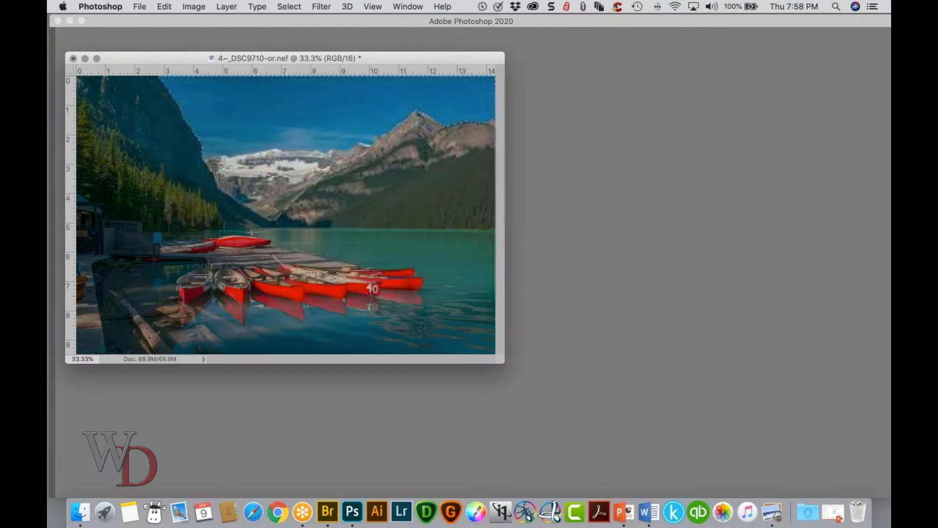
{"action": "key", "text": "super+plus"}
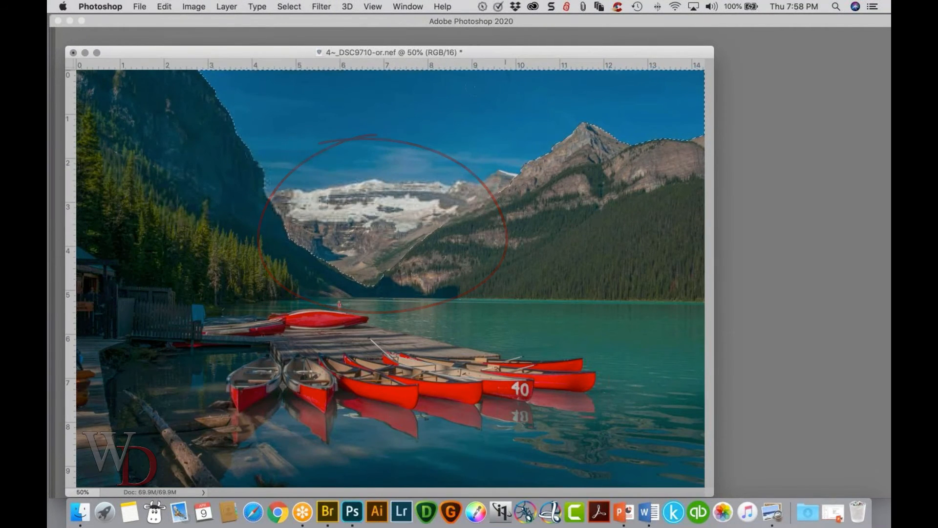
{"action": "key", "text": "Tab"}
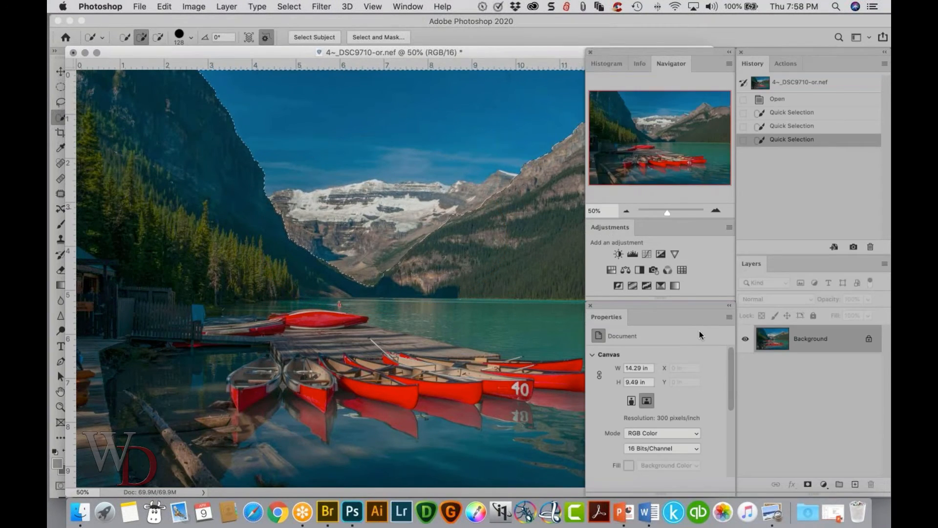
{"action": "left_click", "coordinate": [633, 254]}
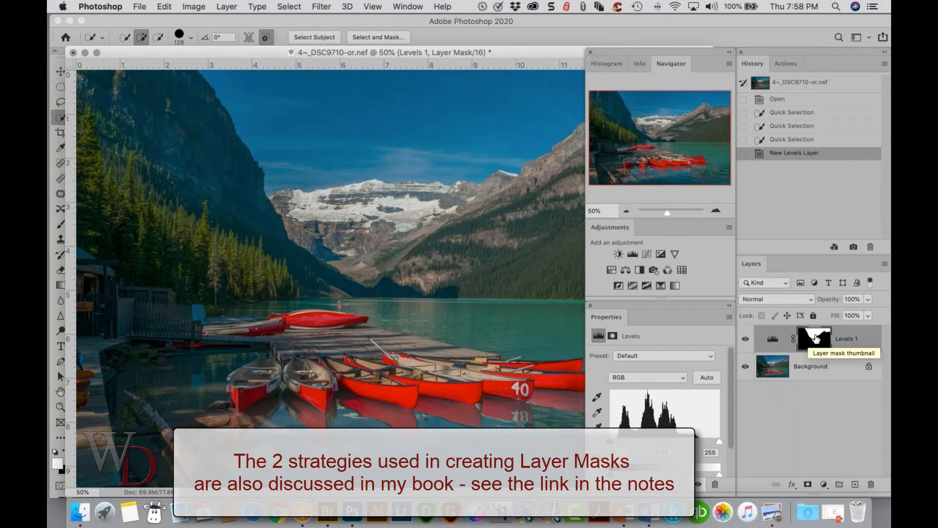
- Inspect the Levels 1 layer mask on its own and return to the normal image view
{"action": "left_click", "coordinate": [815, 337], "text": "alt"}
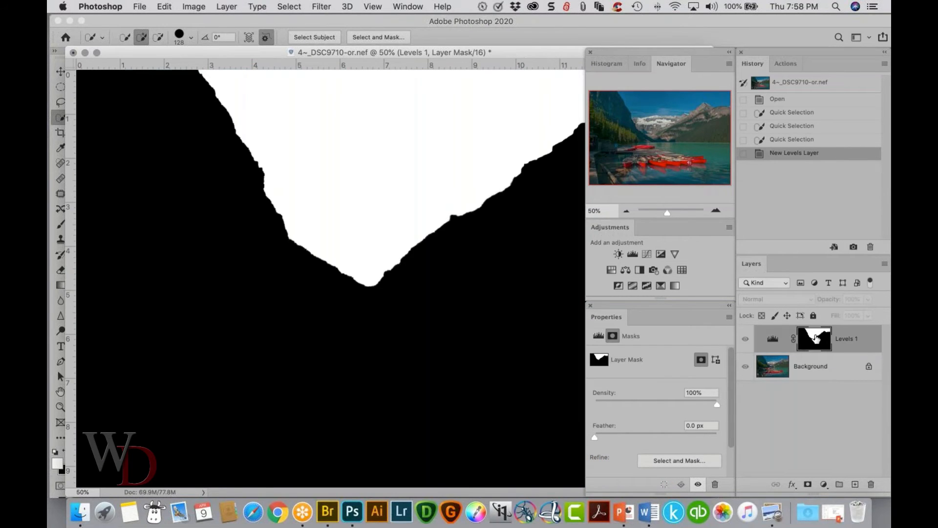
{"action": "left_click", "coordinate": [815, 337], "text": "alt"}
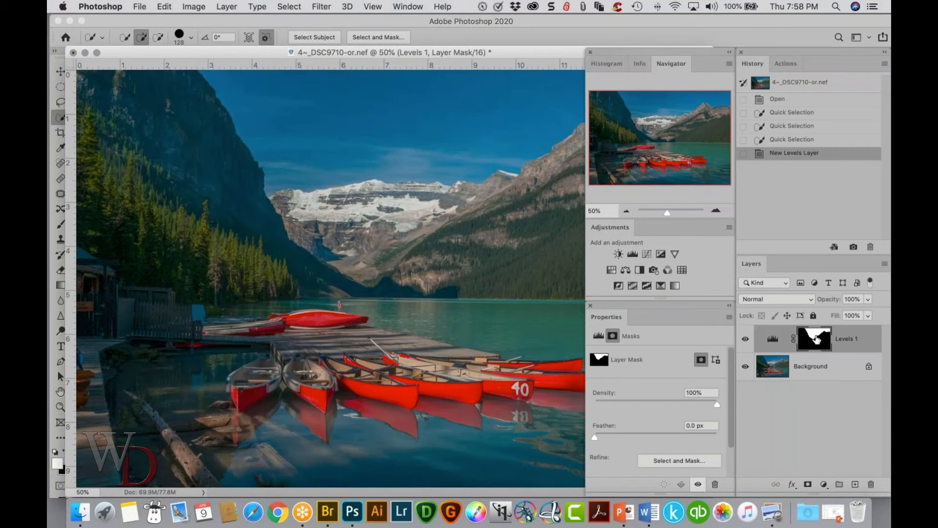
- Try loading the Levels 1 mask as a selection, and revert to the state before it was loaded
{"action": "left_click", "coordinate": [815, 337], "text": "super"}
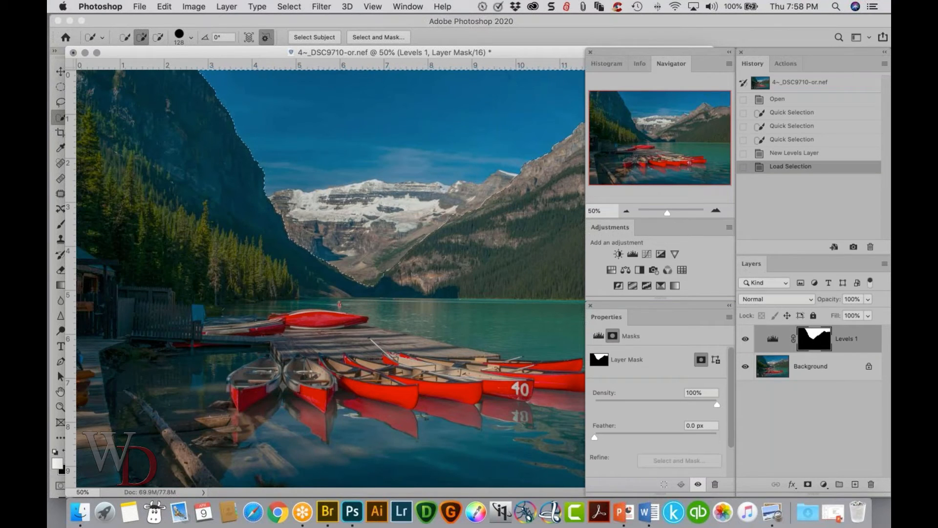
{"action": "left_click", "coordinate": [290, 6]}
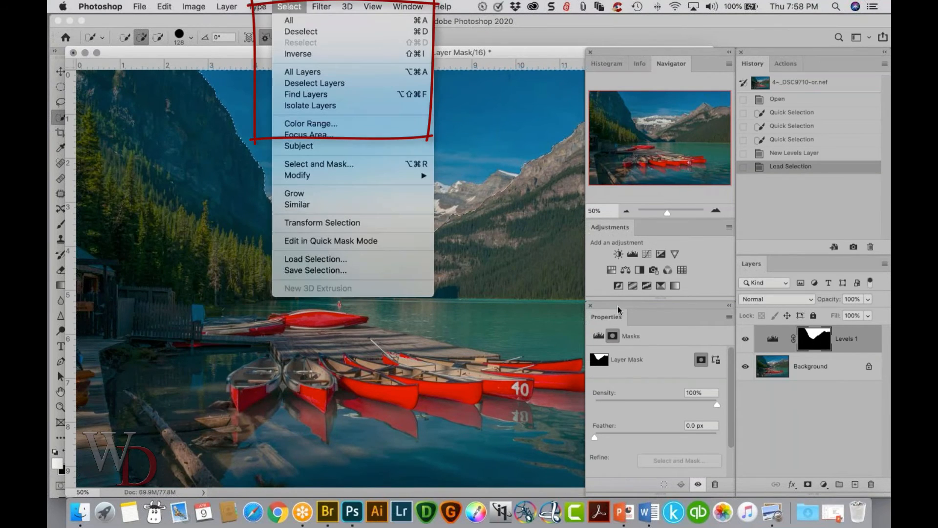
{"action": "left_click", "coordinate": [872, 166]}
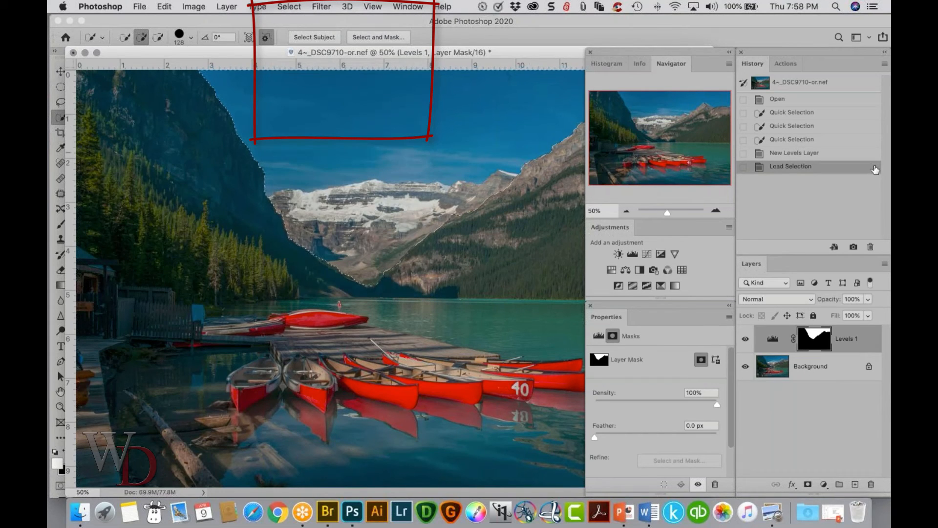
{"action": "left_click", "coordinate": [774, 153]}
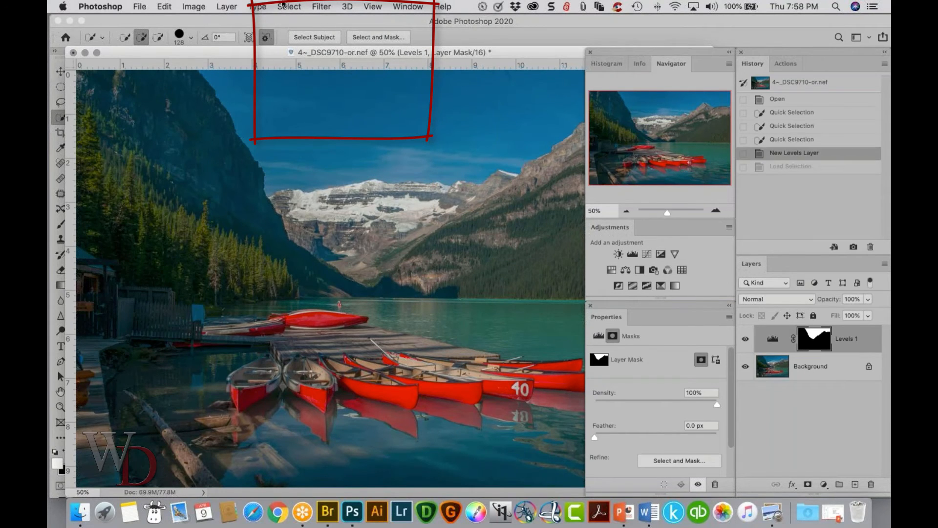
- Reselect the sky and snowy mountain, invert the selection, and add a second Levels adjustment layer masked to the rest of the scene
{"action": "left_click", "coordinate": [285, 6]}
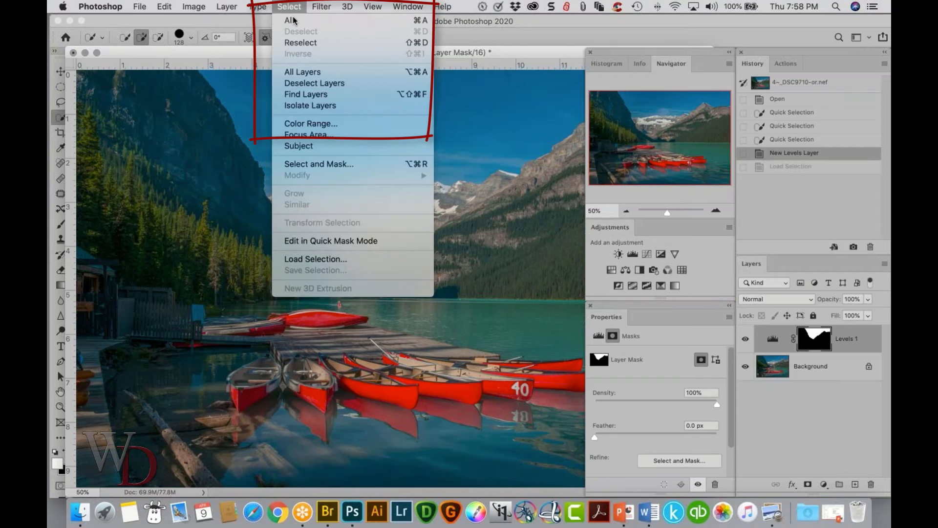
{"action": "left_click", "coordinate": [304, 45]}
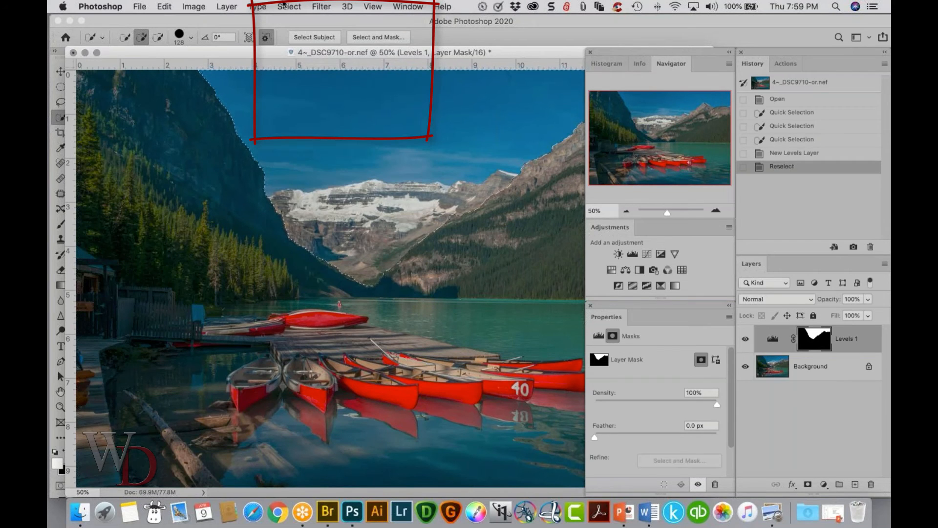
{"action": "left_click", "coordinate": [287, 6]}
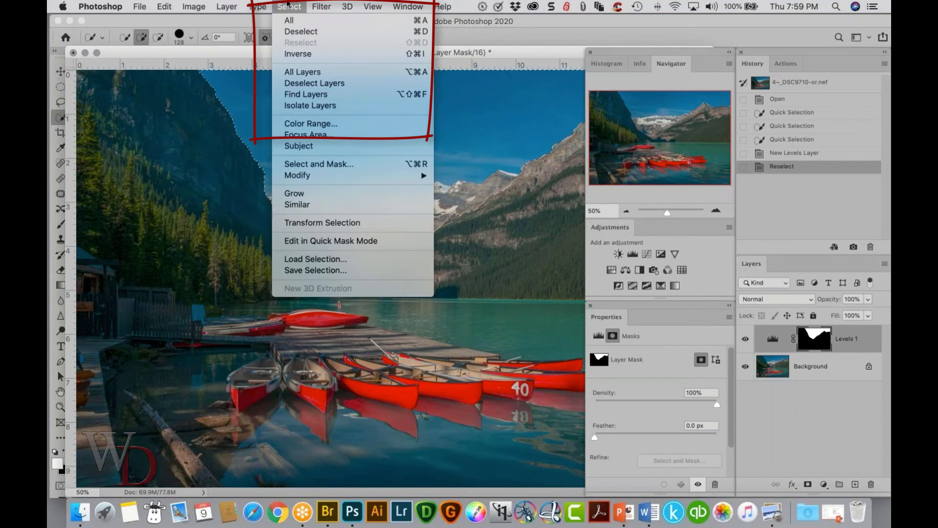
{"action": "left_click", "coordinate": [295, 54]}
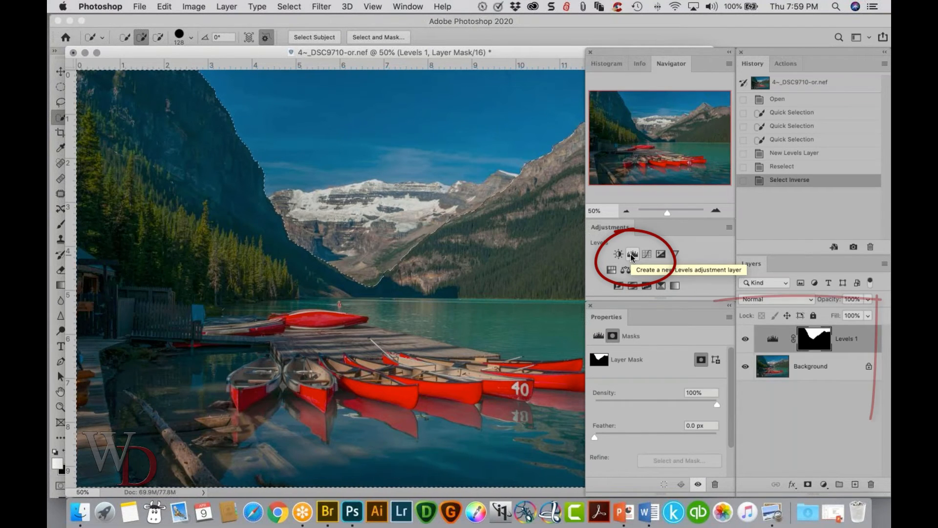
{"action": "left_click", "coordinate": [631, 254]}
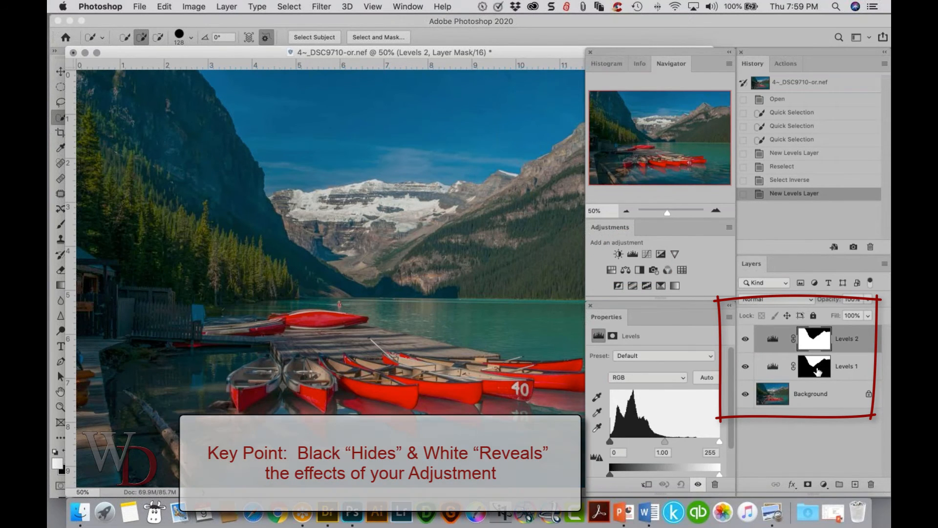
- View the Levels 1 and Levels 2 masks one after the other to compare their black and white areas
{"action": "left_click", "coordinate": [817, 369], "text": "alt"}
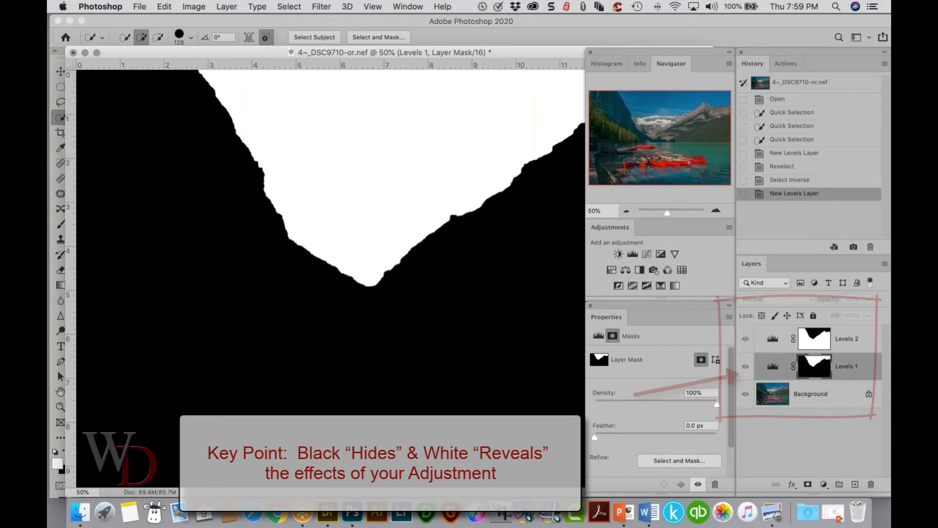
{"action": "left_click", "coordinate": [816, 369], "text": "alt"}
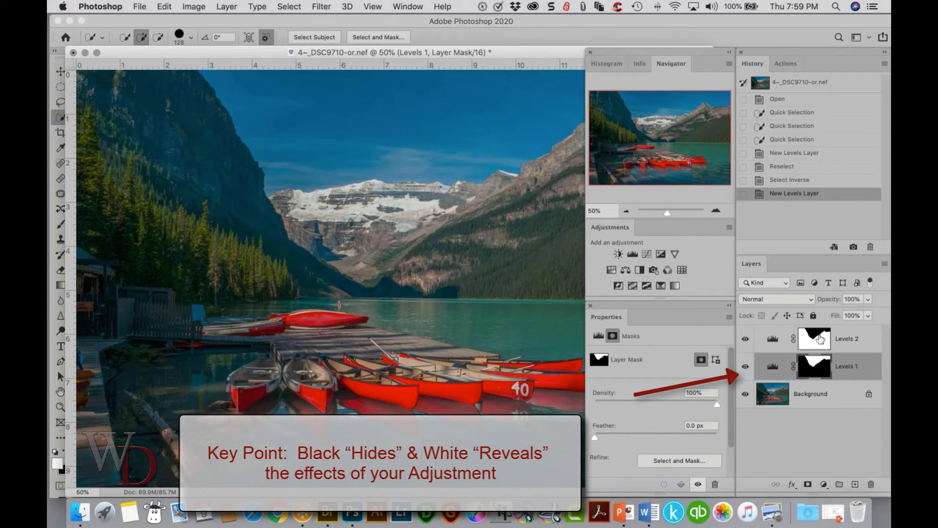
{"action": "left_click", "coordinate": [818, 338], "text": "alt"}
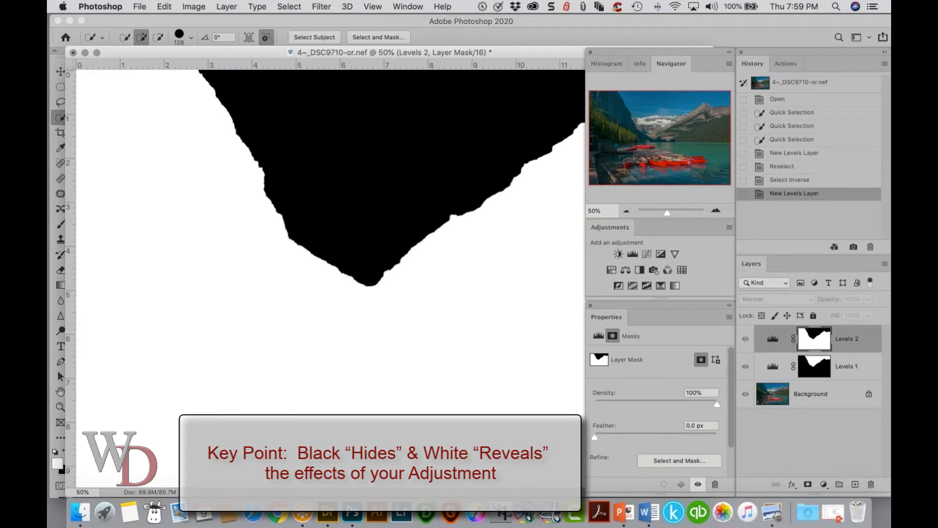
{"action": "left_click", "coordinate": [814, 339], "text": "alt"}
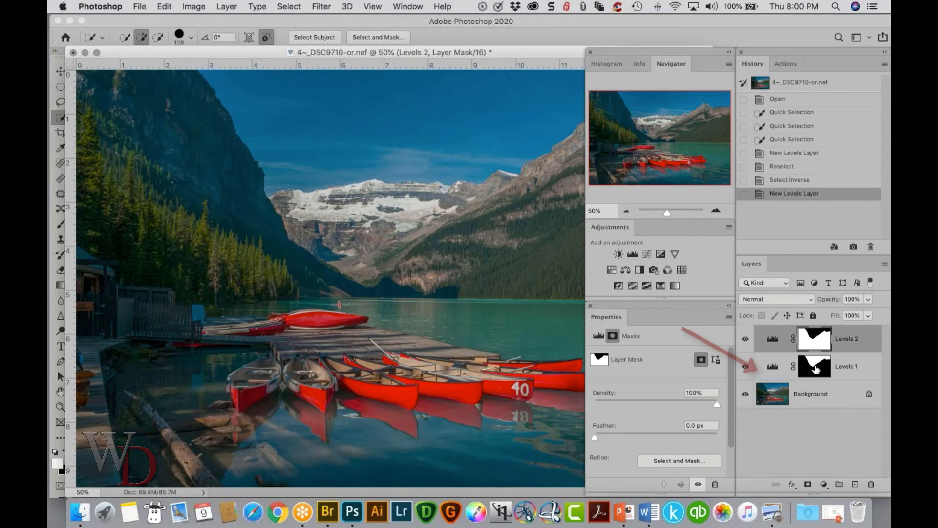
- In the Levels 1 layer for the sky and snowy mountain, set the white input level to 218 and the black input level to 14
{"action": "left_click", "coordinate": [773, 366]}
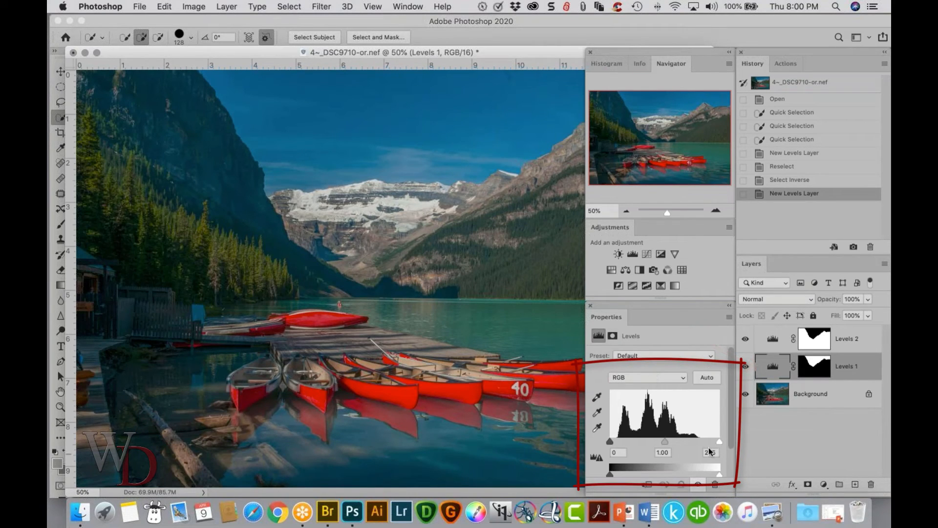
{"action": "left_click_drag", "start_coordinate": [719, 441], "coordinate": [704, 442]}
{"action": "key", "text": "alt"}
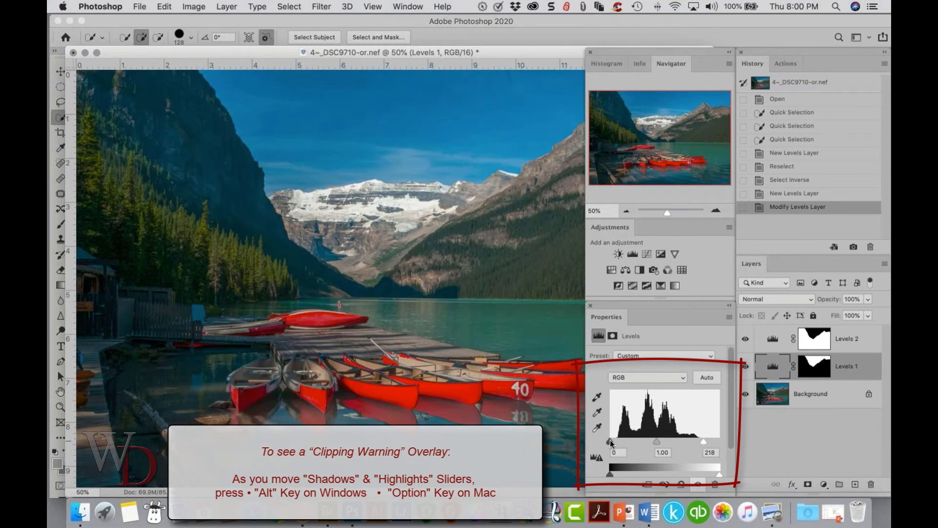
{"action": "key", "text": "alt"}
{"action": "left_click_drag", "start_coordinate": [610, 442], "coordinate": [616, 442]}
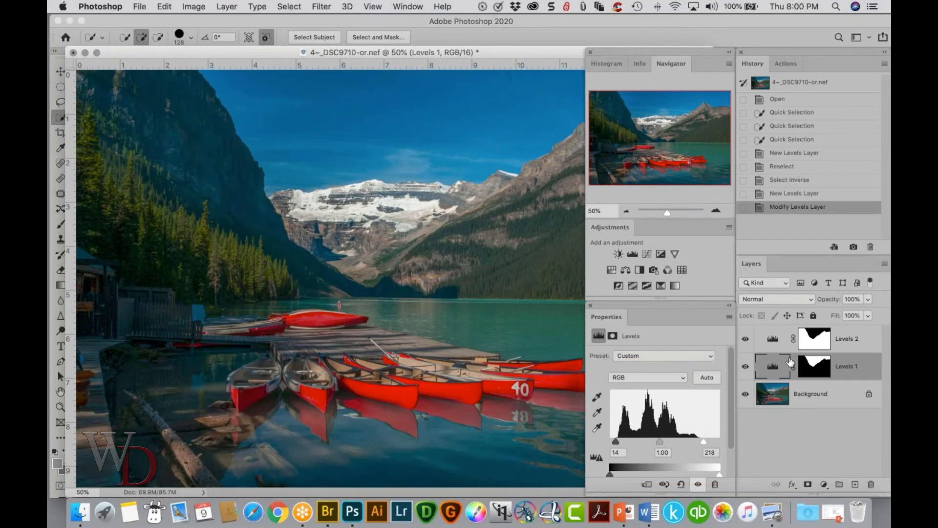
- In the Levels 2 layer for the foreground, set the white input level to 206 and the midtones to 0.93
{"action": "left_click", "coordinate": [780, 342]}
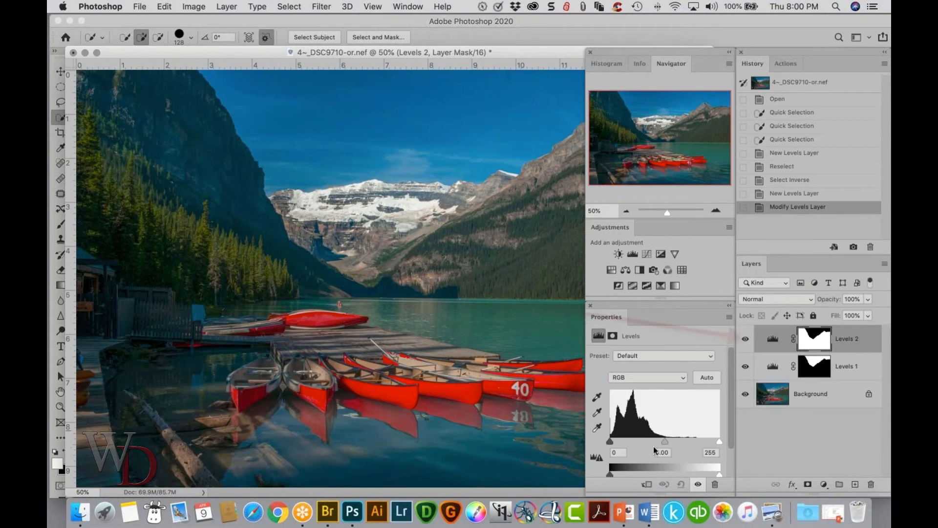
{"action": "left_click_drag", "start_coordinate": [719, 442], "coordinate": [717, 442]}
{"action": "left_click", "coordinate": [718, 442], "text": "alt"}
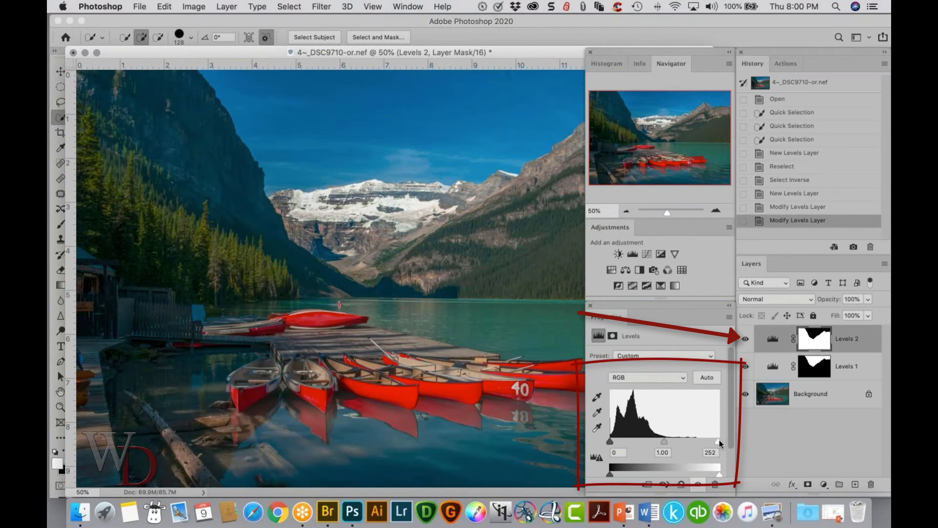
{"action": "left_click_drag", "start_coordinate": [718, 441], "coordinate": [698, 441]}
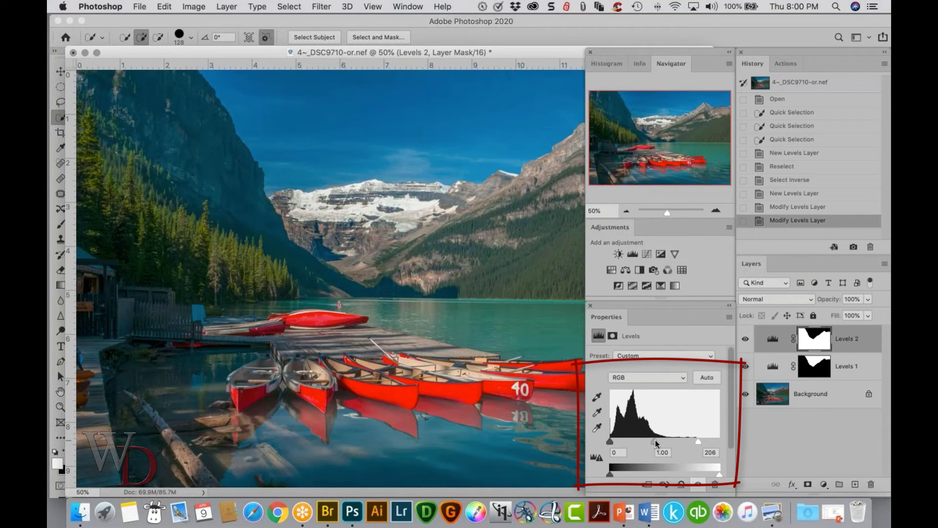
{"action": "left_click_drag", "start_coordinate": [655, 439], "coordinate": [656, 439]}
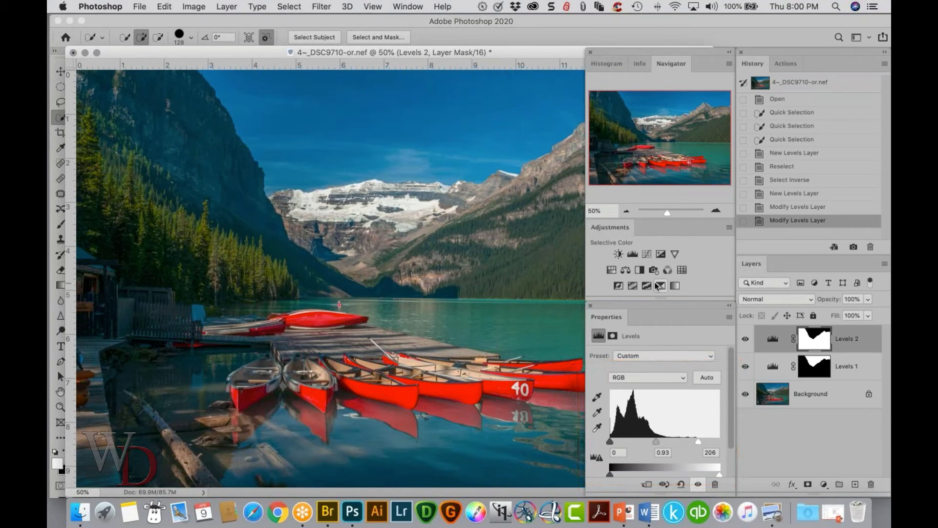
- Compare the whole image with and without each Levels layer by hiding and showing Levels 2 and Levels 1 in turn
{"action": "key", "text": "super+minus"}
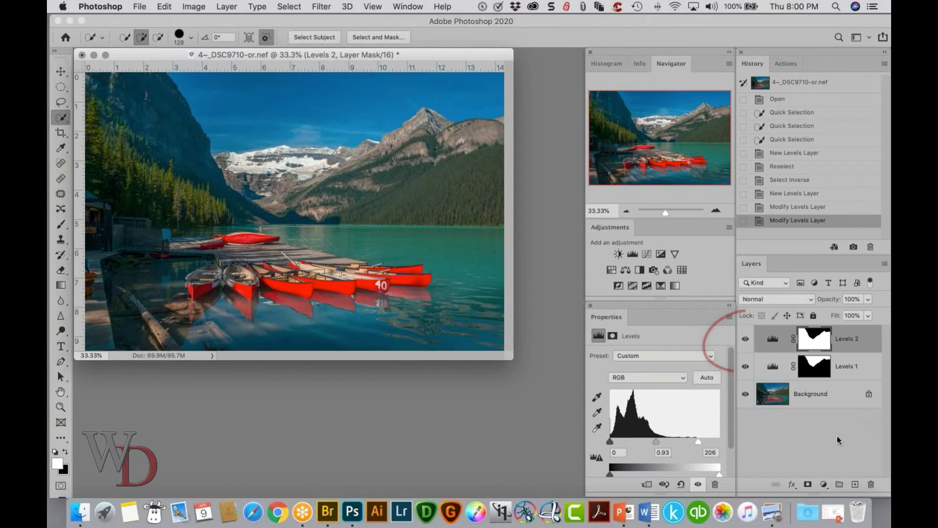
{"action": "left_click", "coordinate": [746, 339]}
{"action": "left_click", "coordinate": [745, 339]}
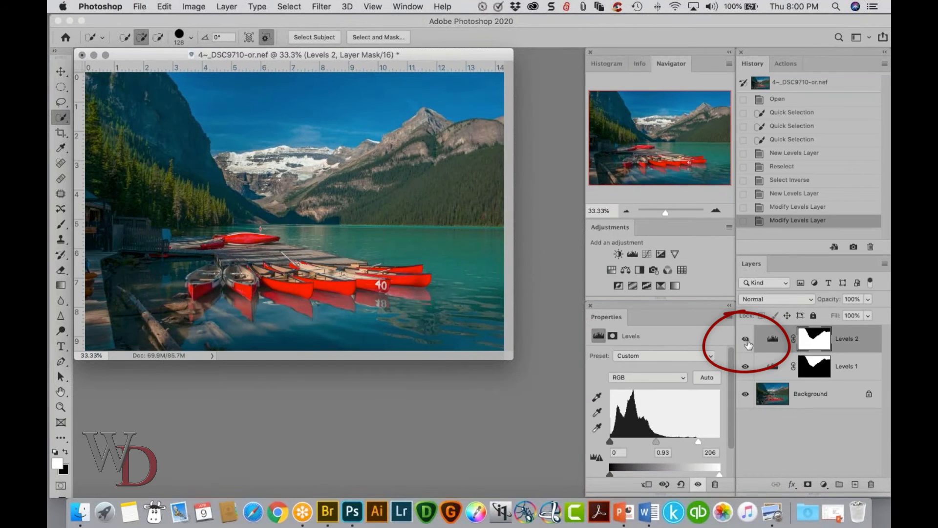
{"action": "left_click", "coordinate": [745, 367]}
{"action": "left_click", "coordinate": [745, 367]}
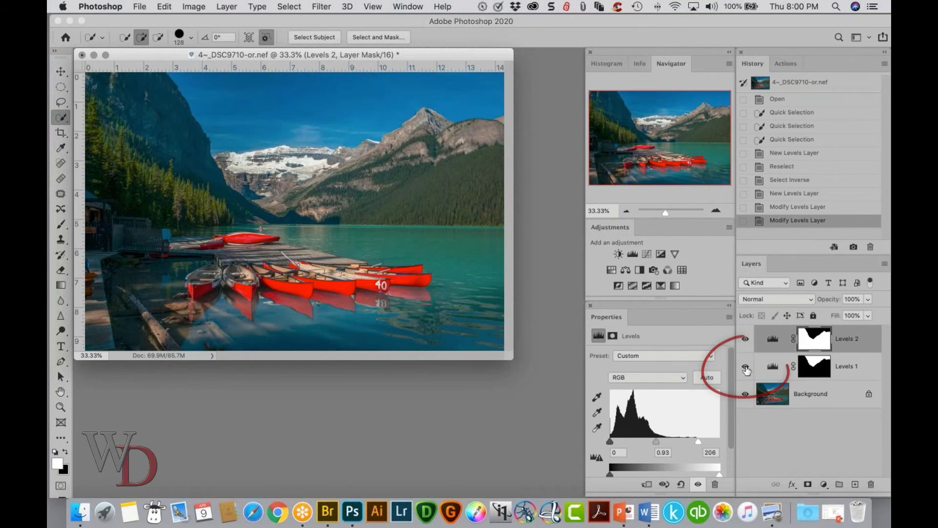
- Set the black input level of the Levels 1 layer to 11 and make the Levels 2 mask active
{"action": "left_click", "coordinate": [787, 378]}
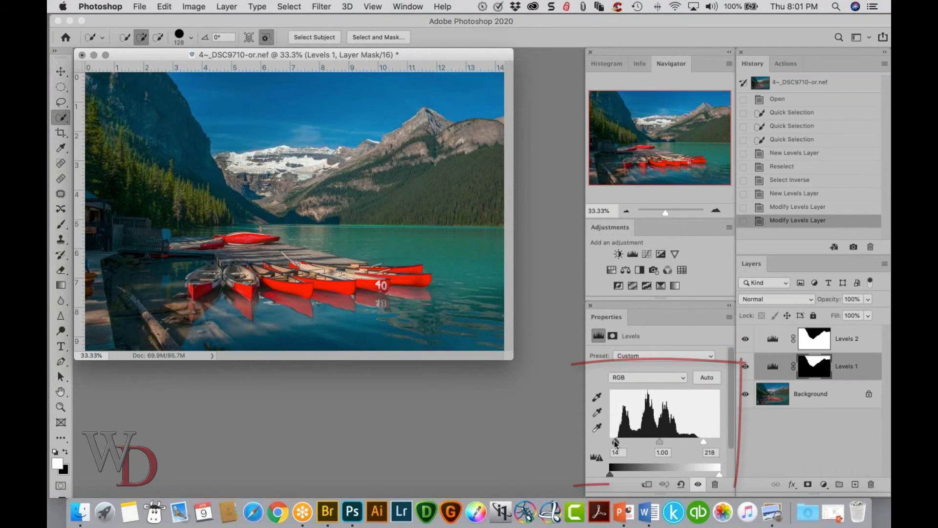
{"action": "left_click_drag", "start_coordinate": [615, 441], "coordinate": [614, 441]}
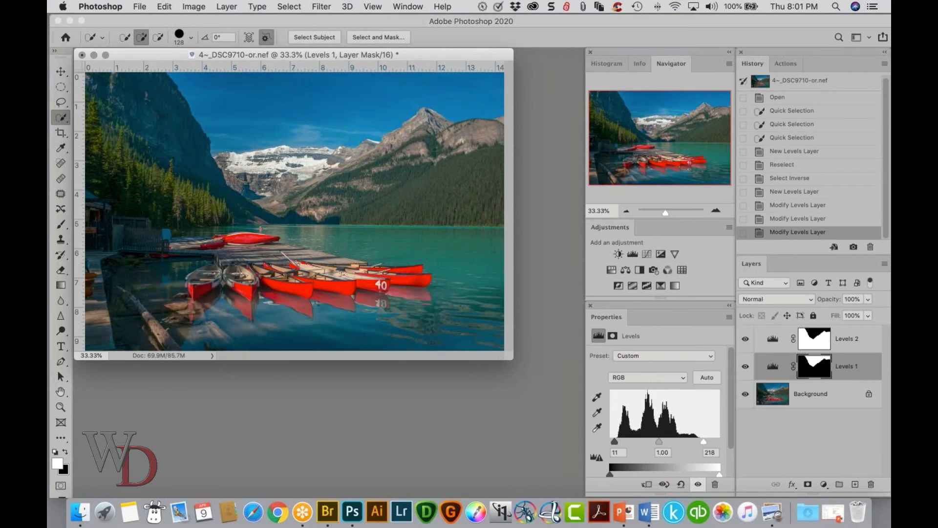
{"action": "left_click", "coordinate": [815, 342]}
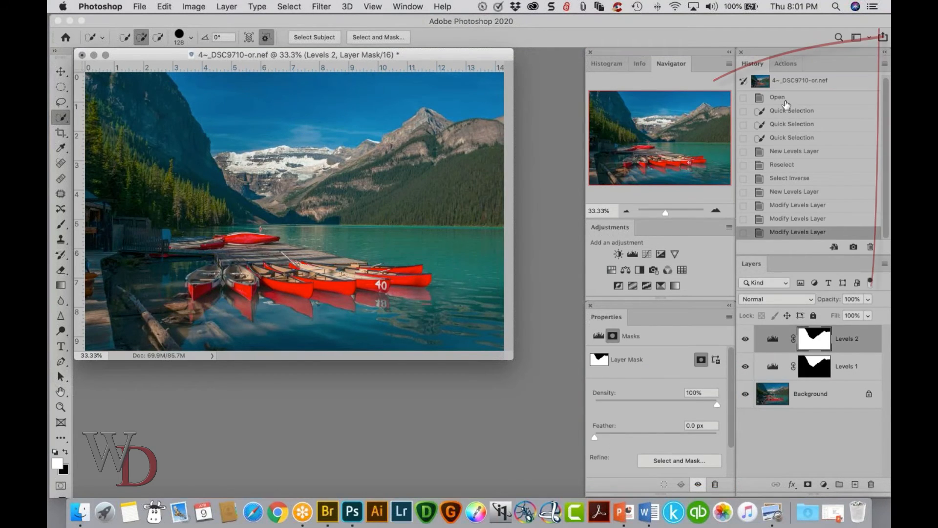
- Compare the photo's originally opened state with its latest edited state using the history
{"action": "left_click", "coordinate": [784, 98]}
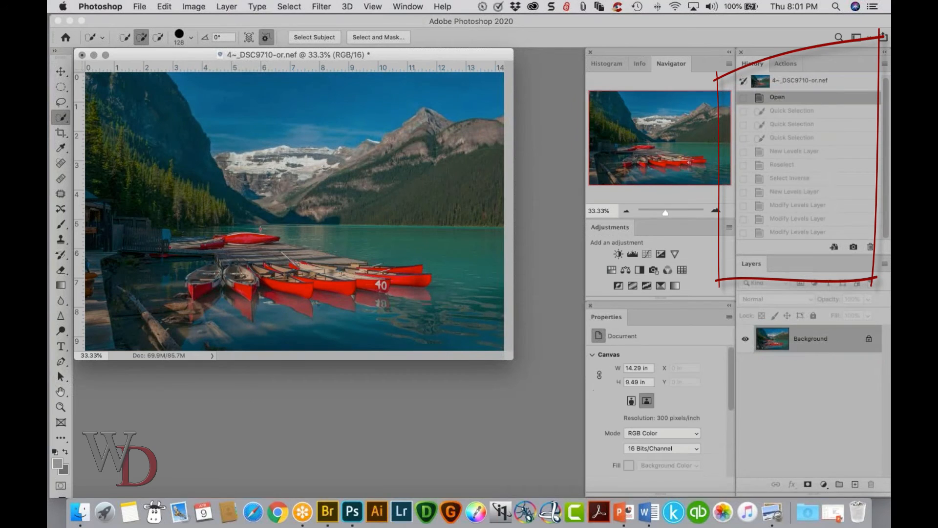
{"action": "left_click", "coordinate": [797, 233]}
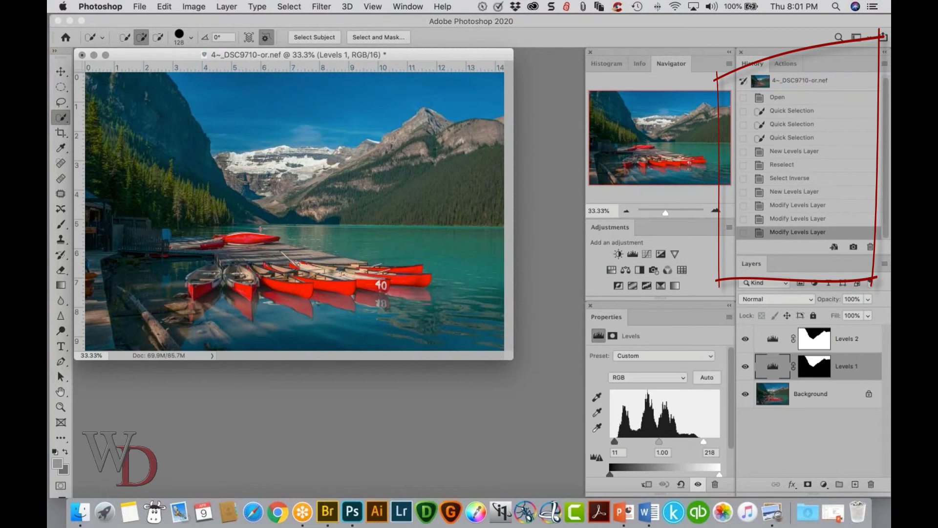
- Add a new layer above Levels 2 in Overlay mode, filled with the Overlay-neutral 50% gray
{"action": "left_click", "coordinate": [856, 342]}
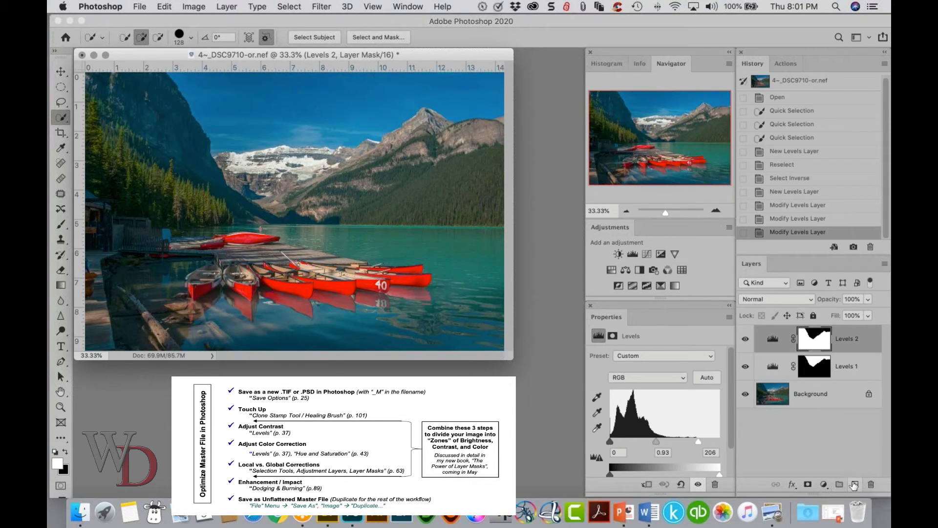
{"action": "left_click", "coordinate": [853, 485]}
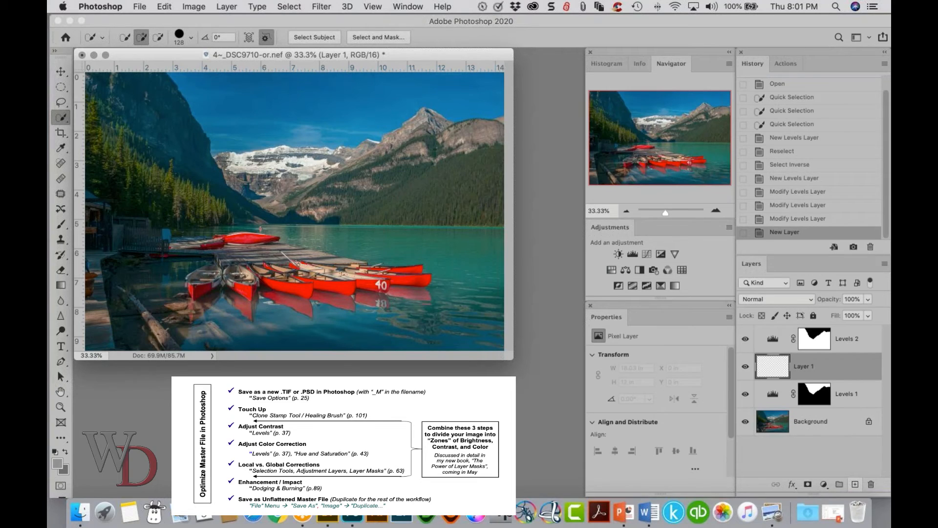
{"action": "key", "text": "super+z"}
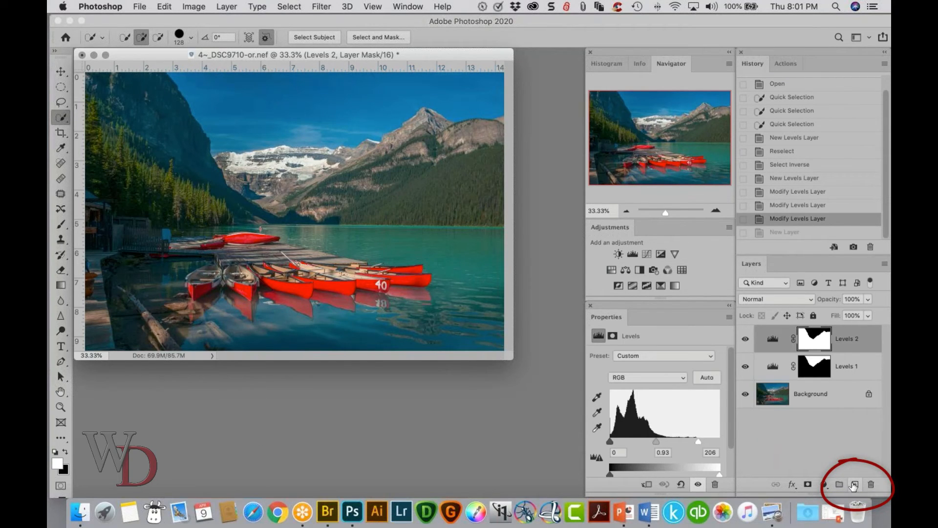
{"action": "left_click", "coordinate": [854, 484], "text": "alt"}
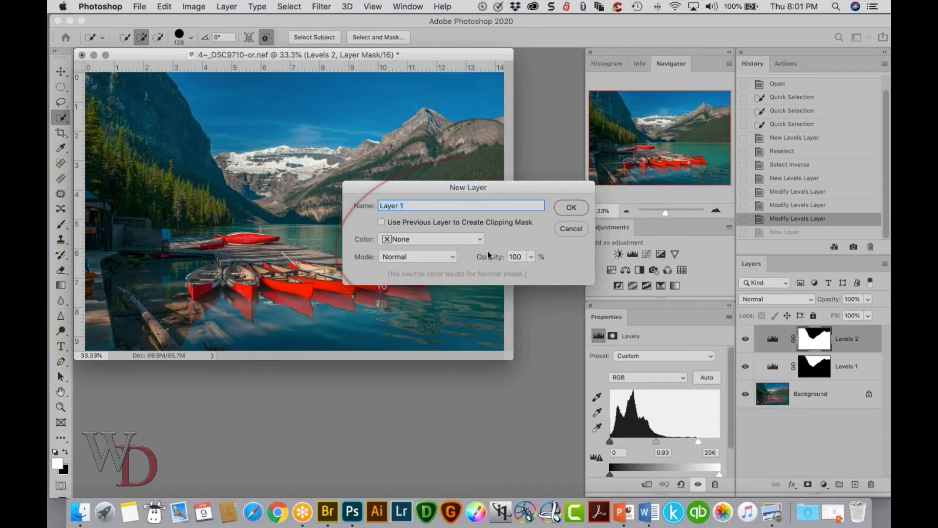
{"action": "left_click", "coordinate": [449, 257]}
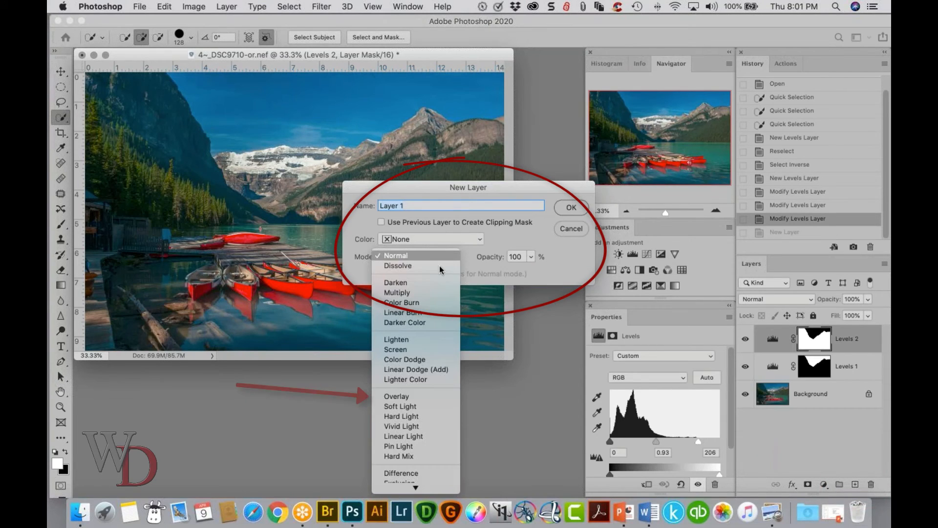
{"action": "left_click", "coordinate": [391, 397]}
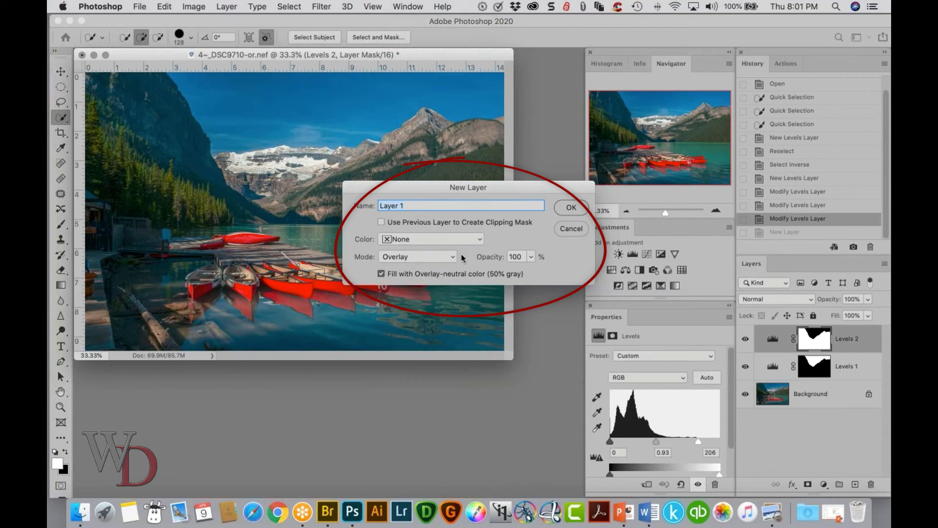
{"action": "left_click", "coordinate": [570, 208]}
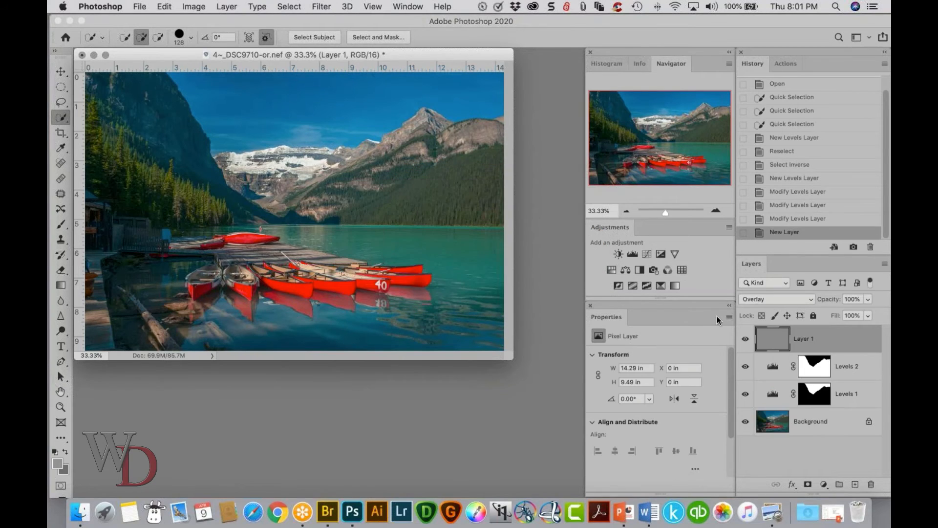
- Using the Brush tool at a size of 843, paint gray over the trees on the left hillside on Layer 1
{"action": "left_click", "coordinate": [66, 452]}
{"action": "key", "text": "x"}
{"action": "key", "text": "b"}
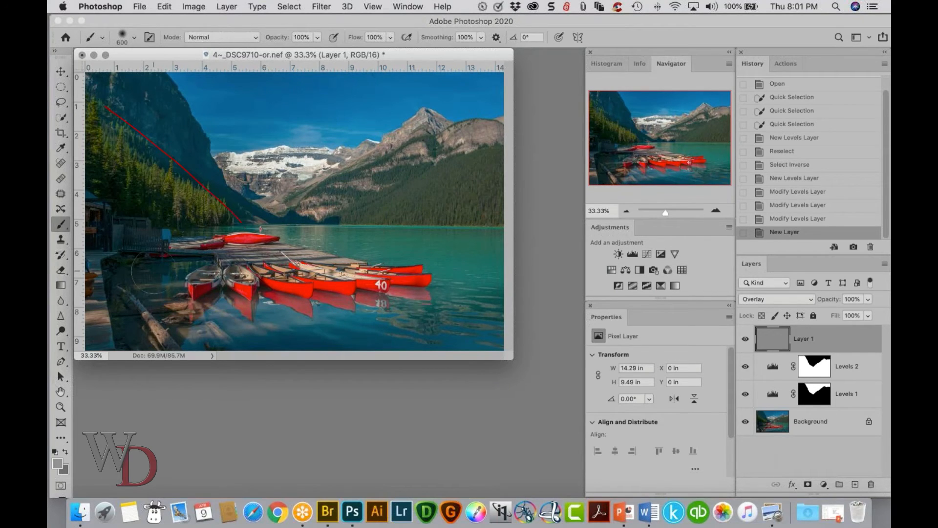
{"action": "left_click_drag", "start_coordinate": [154, 271], "coordinate": [178, 268]}
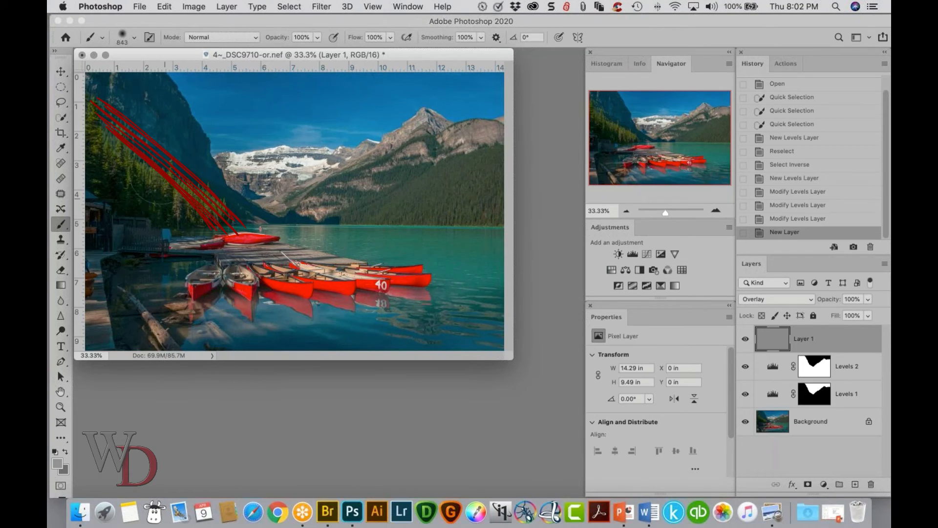
- Lighten the hillside trees further with the foreground colour set to 979797, and compare the image with Layer 1 hidden and shown
{"action": "left_click", "coordinate": [58, 462]}
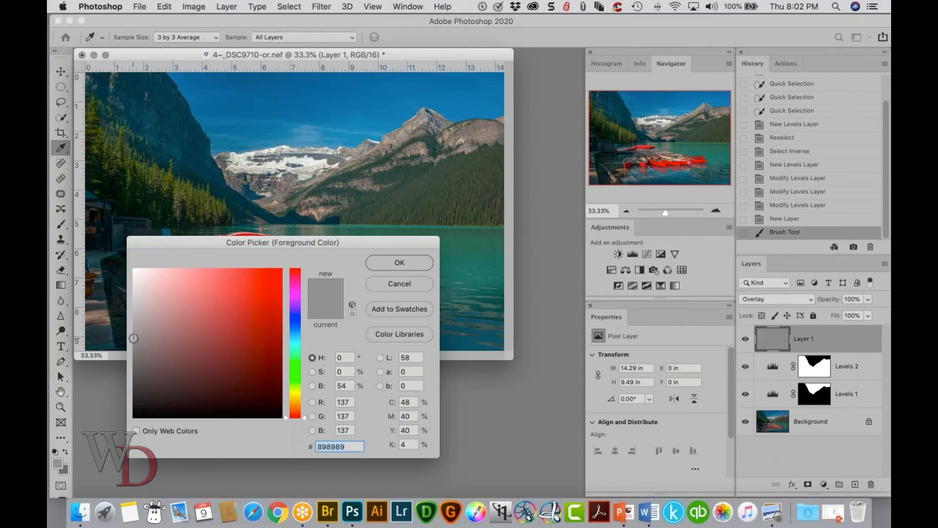
{"action": "left_click_drag", "start_coordinate": [134, 338], "coordinate": [132, 329]}
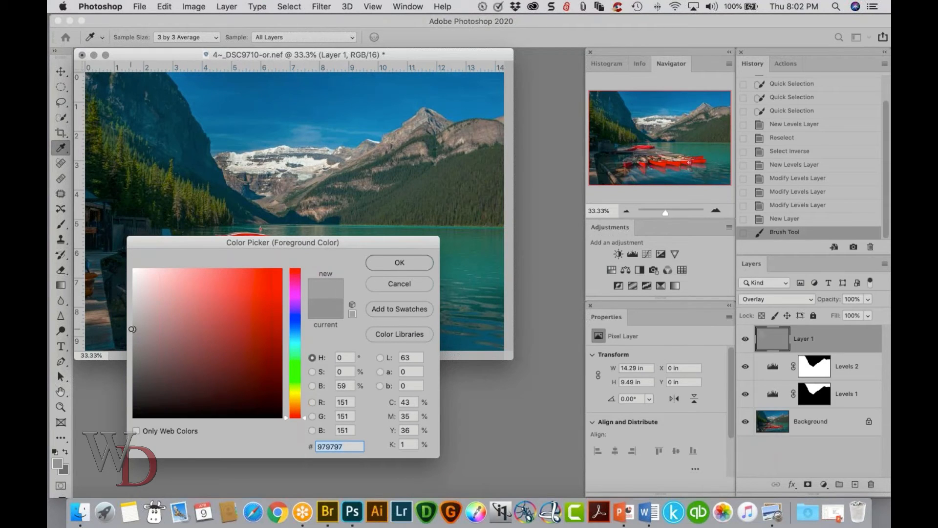
{"action": "left_click", "coordinate": [400, 262]}
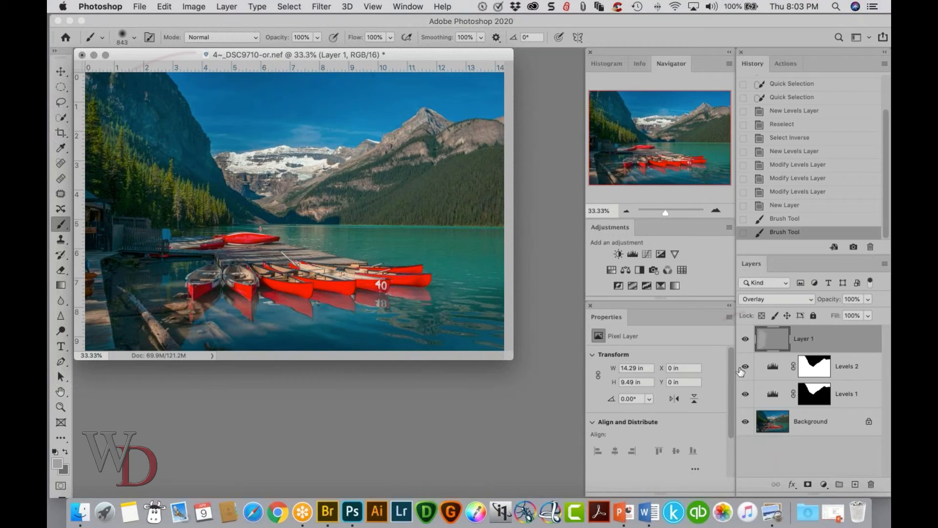
{"action": "left_click", "coordinate": [745, 339]}
{"action": "left_click", "coordinate": [745, 340]}
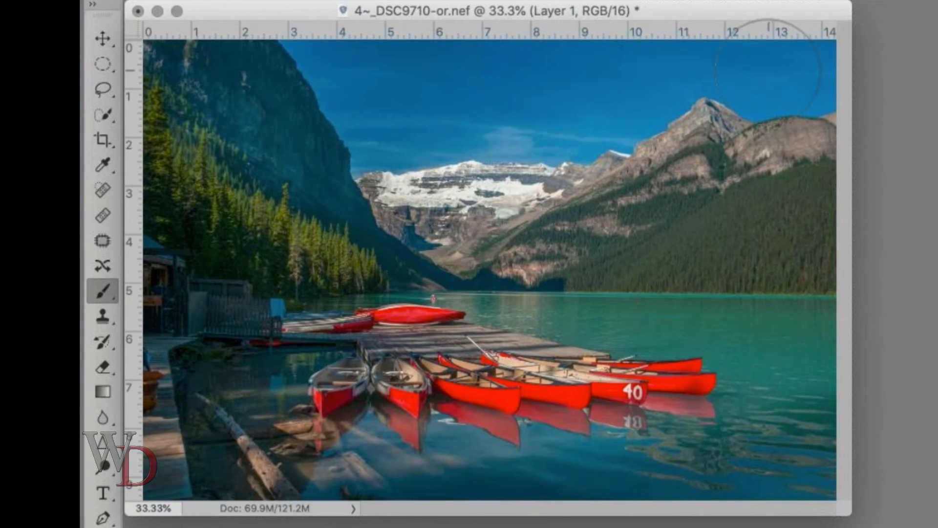
- Darken the photo's outer corners and edges using darker gray and a brush size of 1557, and compare with Layer 1 hidden and shown
{"action": "left_click_drag", "start_coordinate": [782, 68], "coordinate": [884, 64]}
{"action": "left_click_drag", "start_coordinate": [742, 39], "coordinate": [841, 122]}
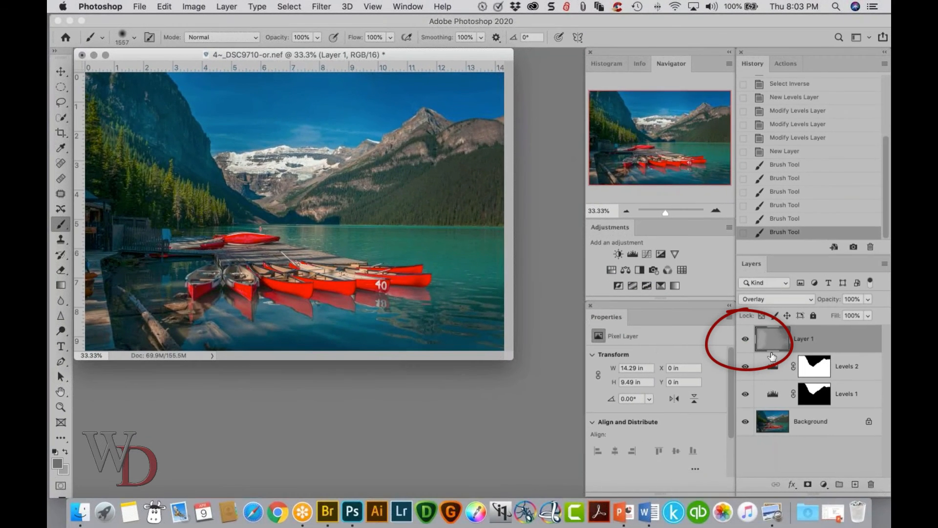
{"action": "left_click", "coordinate": [745, 339]}
{"action": "left_click", "coordinate": [745, 338]}
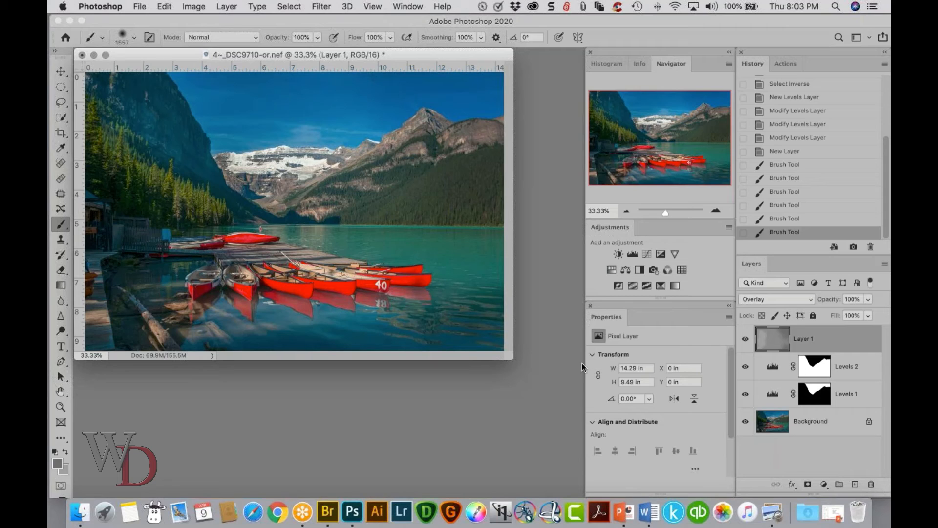
- Save the layered image in Photoshop format as 4~_DSC9710_M.psd in the SD Meetup_04-20 folder, and close it
{"action": "key", "text": "super+shift+s"}
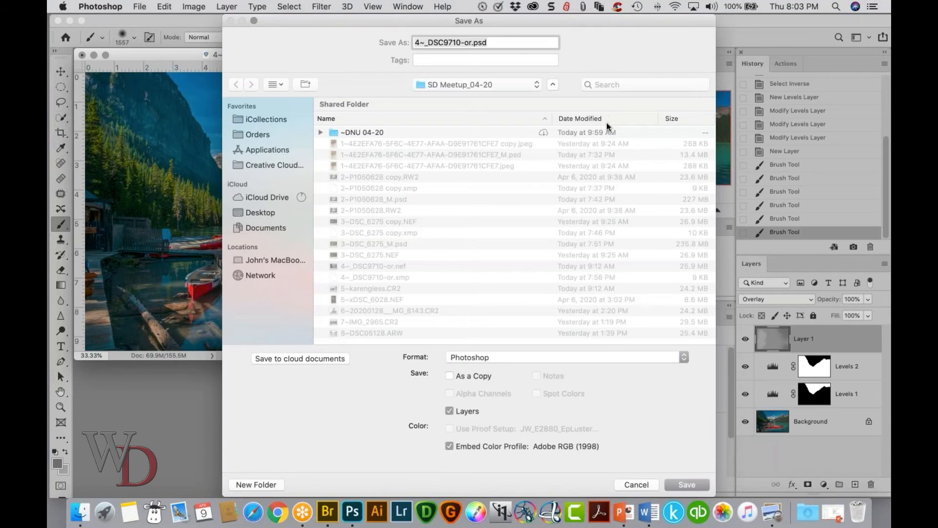
{"action": "left_click", "coordinate": [470, 43]}
{"action": "key", "text": "BackSpace"}
{"action": "key", "text": "BackSpace"}
{"action": "key", "text": "BackSpace"}
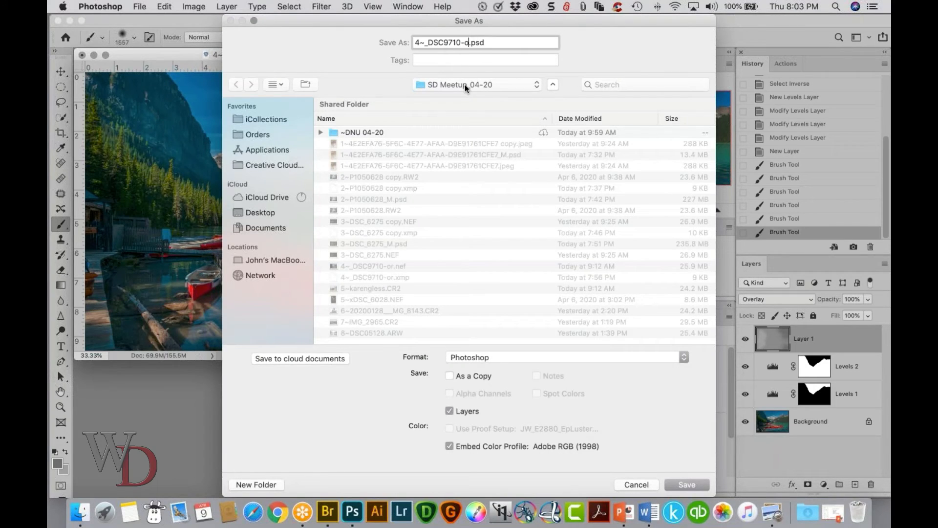
{"action": "type", "text": "_M"}
{"action": "left_click", "coordinate": [686, 484]}
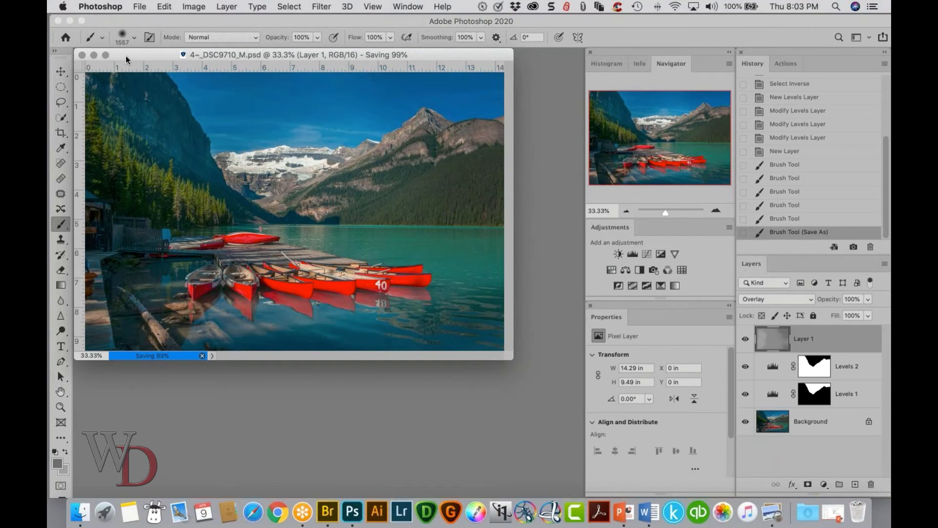
{"action": "left_click_drag", "start_coordinate": [148, 58], "coordinate": [181, 86]}
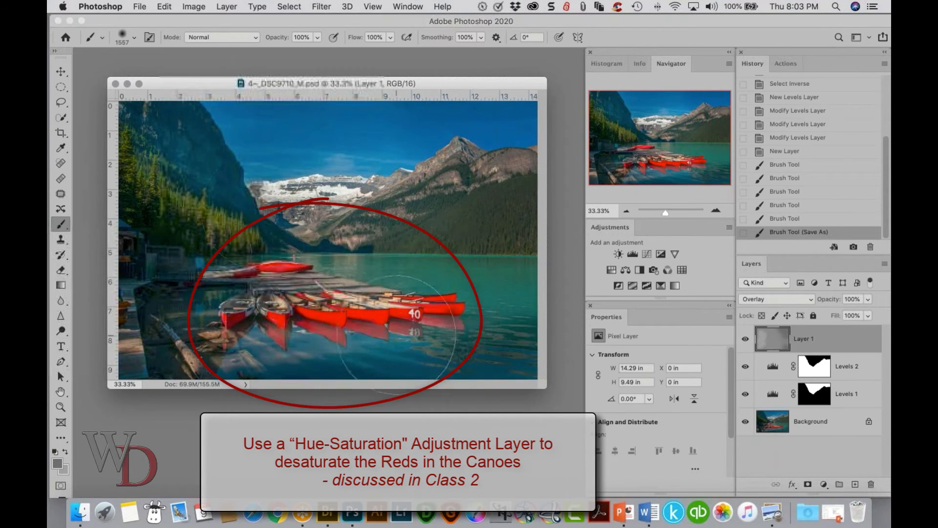
{"action": "left_click", "coordinate": [116, 84]}
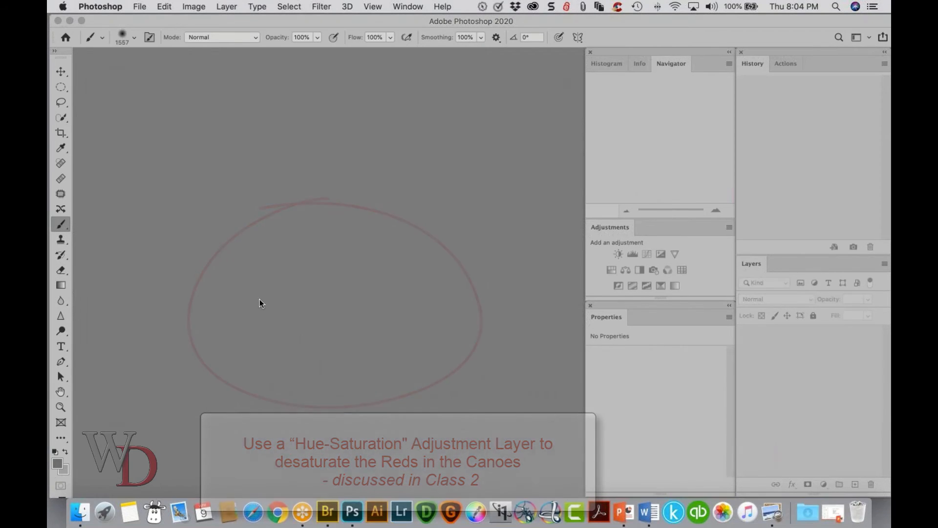
- Switch to Adobe Bridge and open the CR2 raw photo of the old blue truck in Camera Raw
{"action": "left_click", "coordinate": [327, 512]}
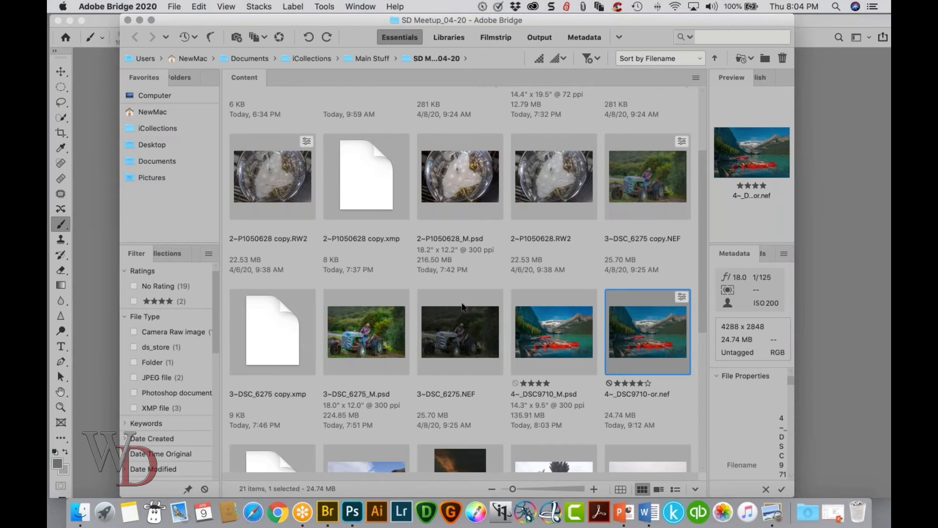
{"action": "scroll", "coordinate": [463, 307], "scroll_direction": "down", "scroll_amount": 5}
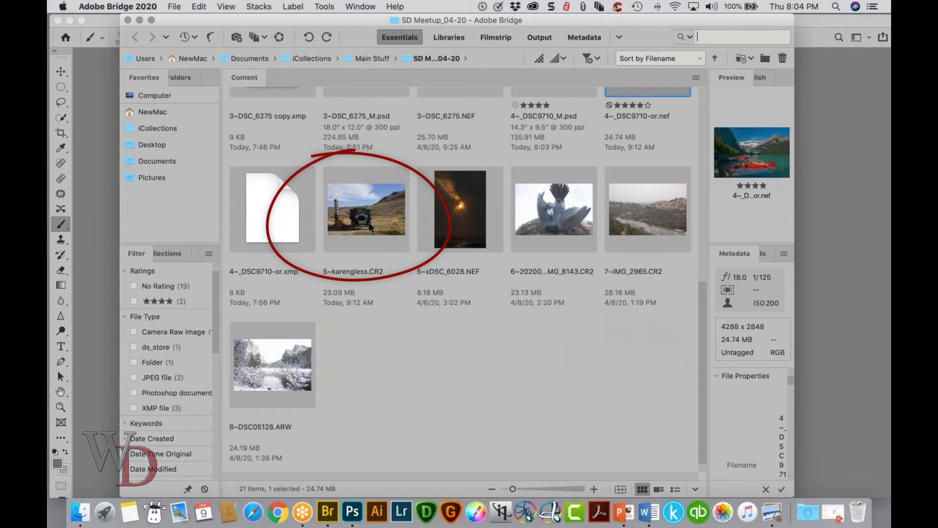
{"action": "double_click", "coordinate": [370, 226]}
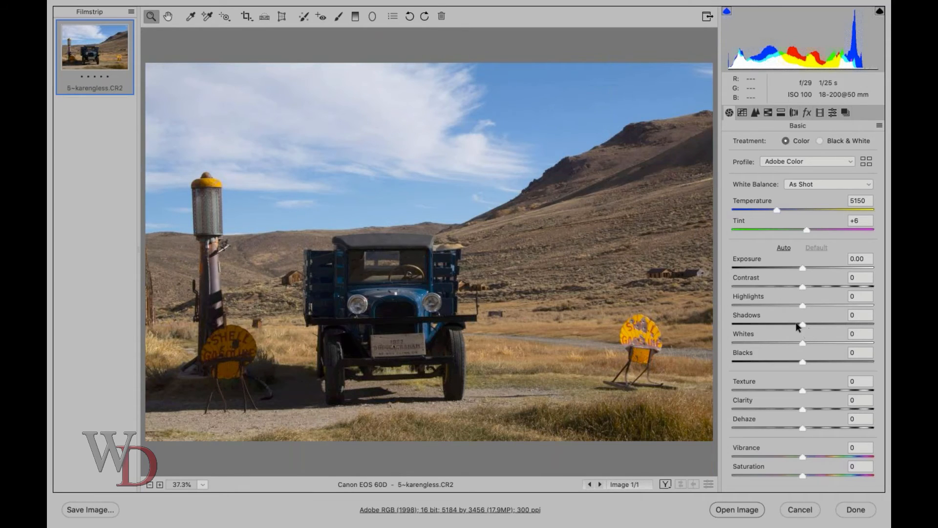
- Flatten the truck photo's contrast with Shadows +100, Highlights -82 and Whites about -81, and compare with the default settings
{"action": "left_click_drag", "start_coordinate": [802, 323], "coordinate": [873, 324]}
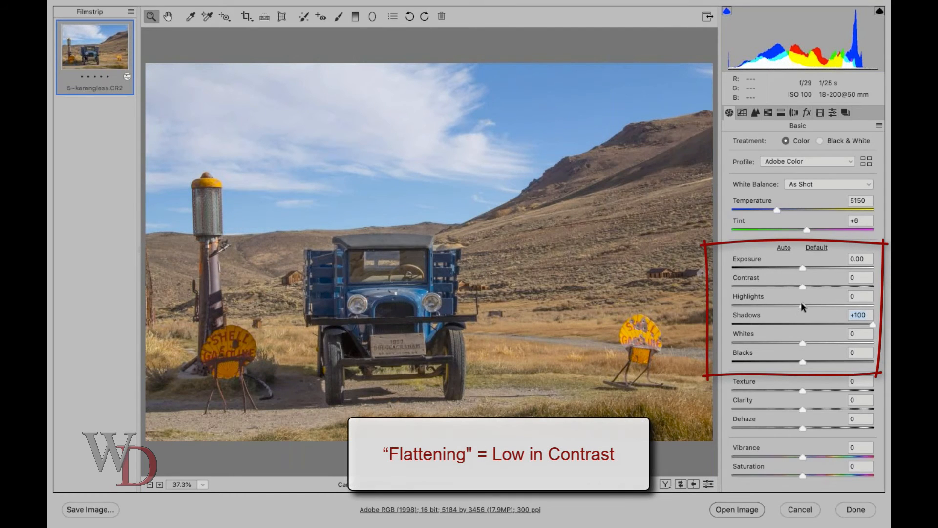
{"action": "left_click_drag", "start_coordinate": [801, 303], "coordinate": [747, 301]}
{"action": "left_click_drag", "start_coordinate": [798, 341], "coordinate": [751, 344]}
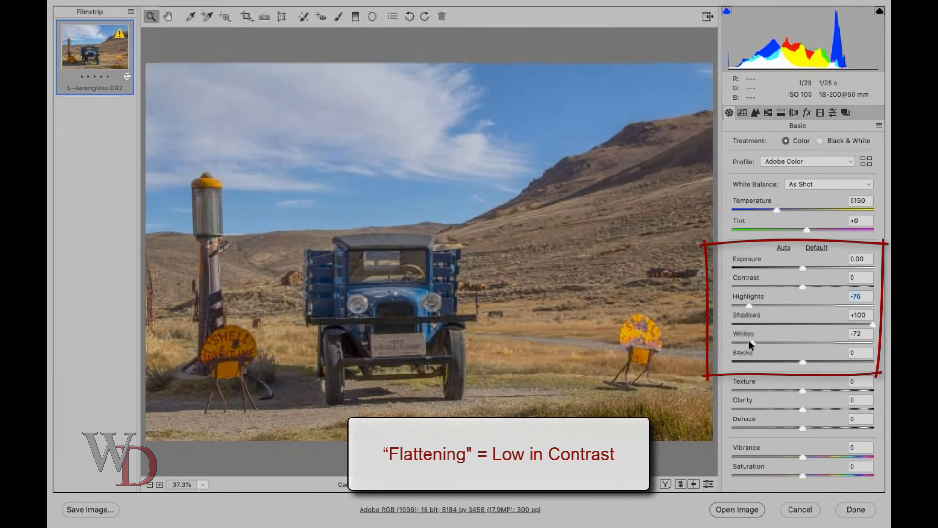
{"action": "left_click_drag", "start_coordinate": [748, 303], "coordinate": [751, 303]}
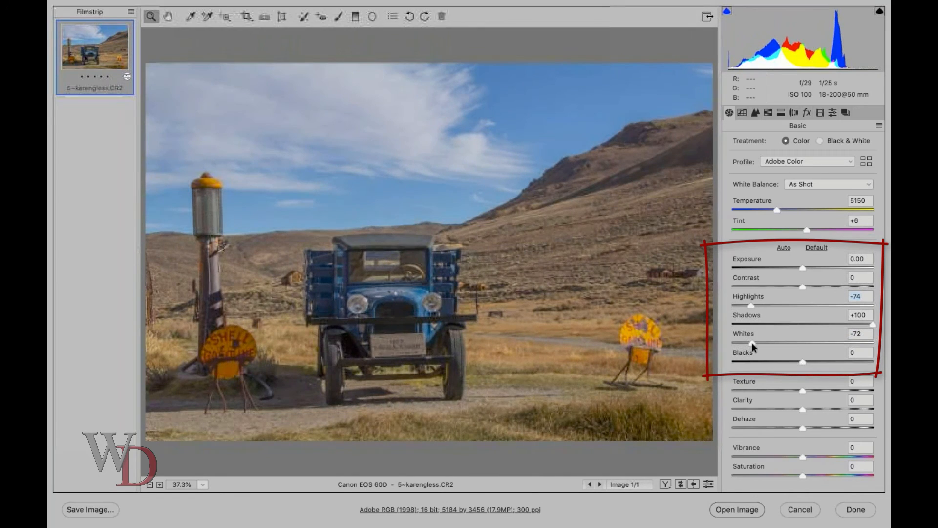
{"action": "left_click_drag", "start_coordinate": [752, 343], "coordinate": [746, 343]}
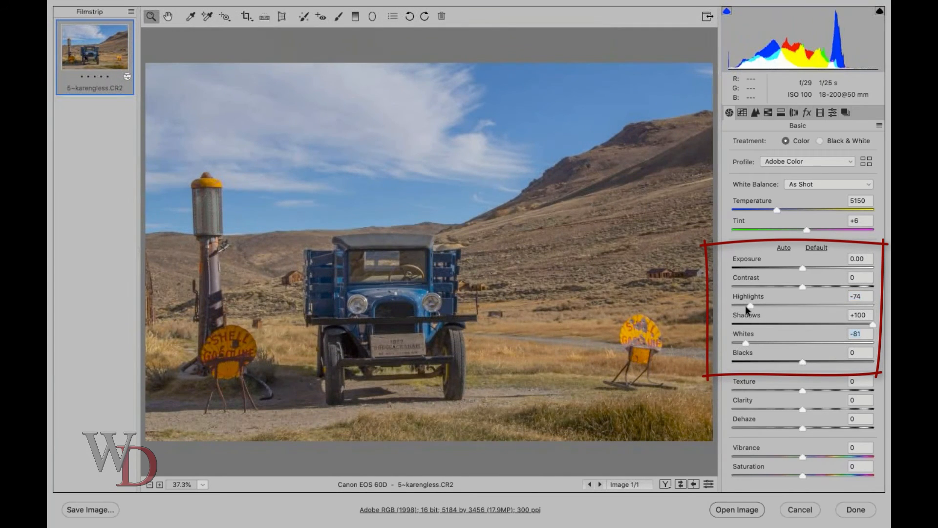
{"action": "left_click_drag", "start_coordinate": [746, 306], "coordinate": [742, 305]}
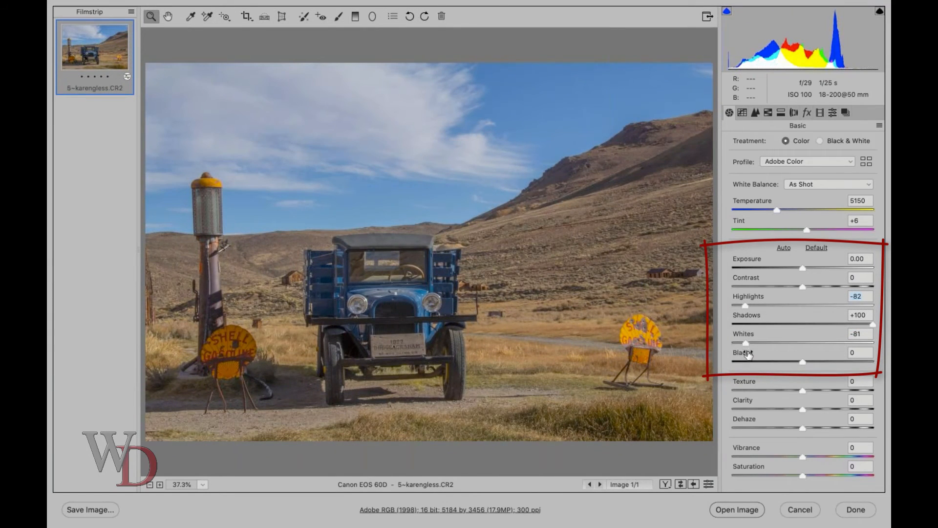
{"action": "left_click_drag", "start_coordinate": [746, 343], "coordinate": [744, 343]}
{"action": "left_click", "coordinate": [711, 482]}
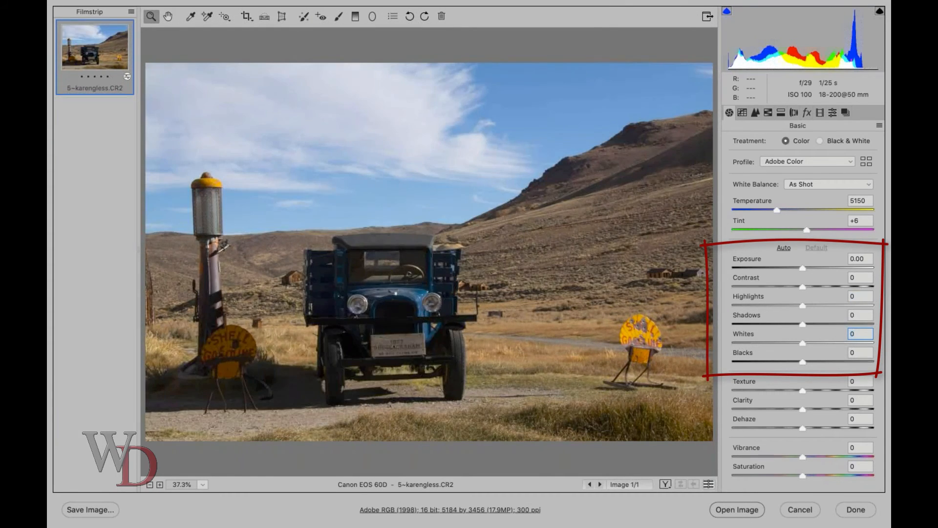
{"action": "left_click", "coordinate": [712, 483]}
- Enable the lens profile corrections for the truck photo, checking the image with the corrections off and on
{"action": "left_click", "coordinate": [792, 113]}
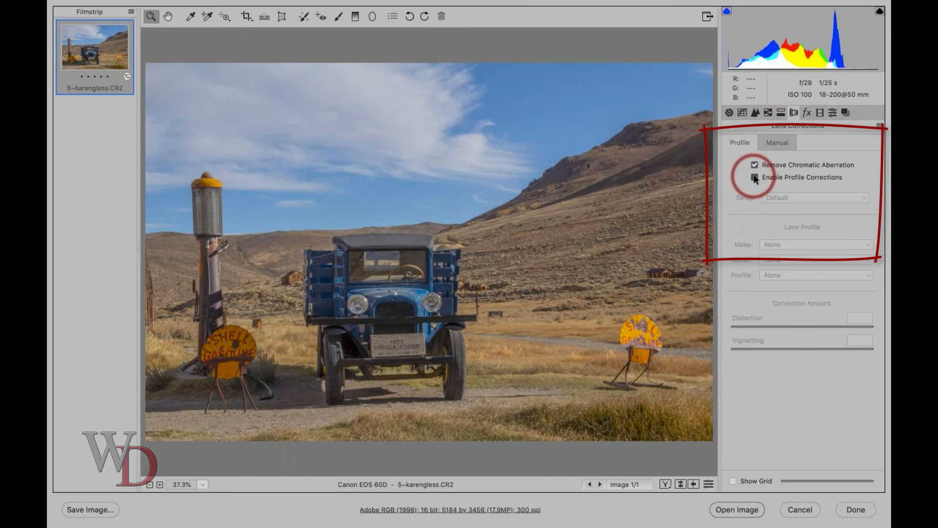
{"action": "left_click", "coordinate": [754, 176]}
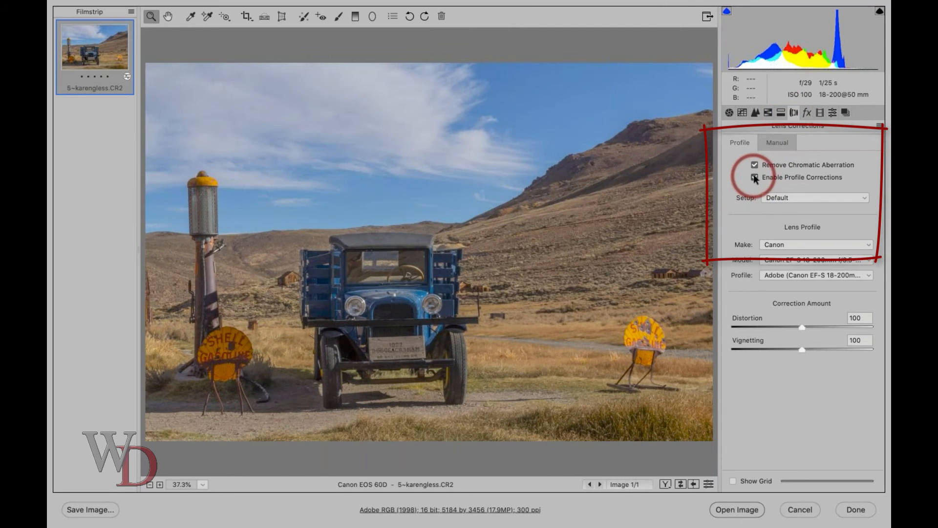
{"action": "left_click", "coordinate": [755, 177]}
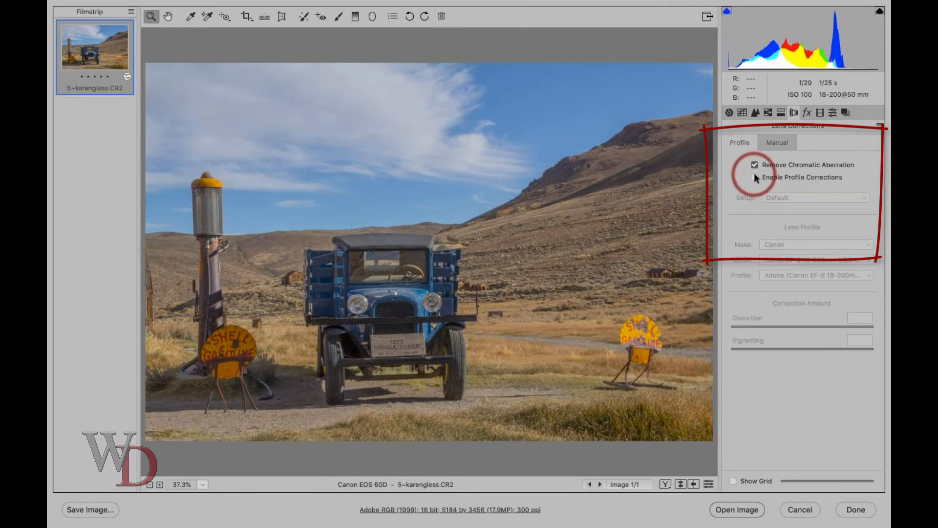
{"action": "left_click", "coordinate": [754, 177]}
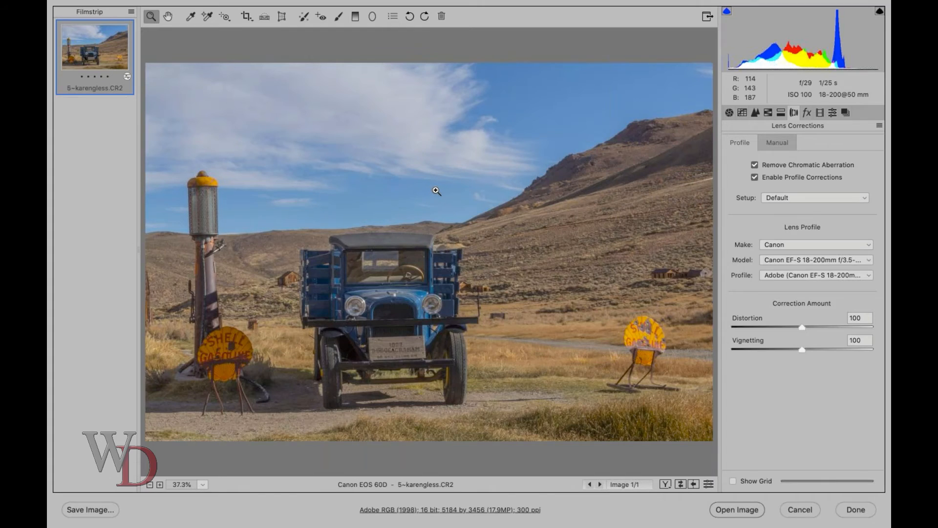
- Flatten the truck photo further with Exposure -0.20, Contrast -20, Highlights -85 and Whites -88, and compare with the default settings
{"action": "key", "text": "h"}
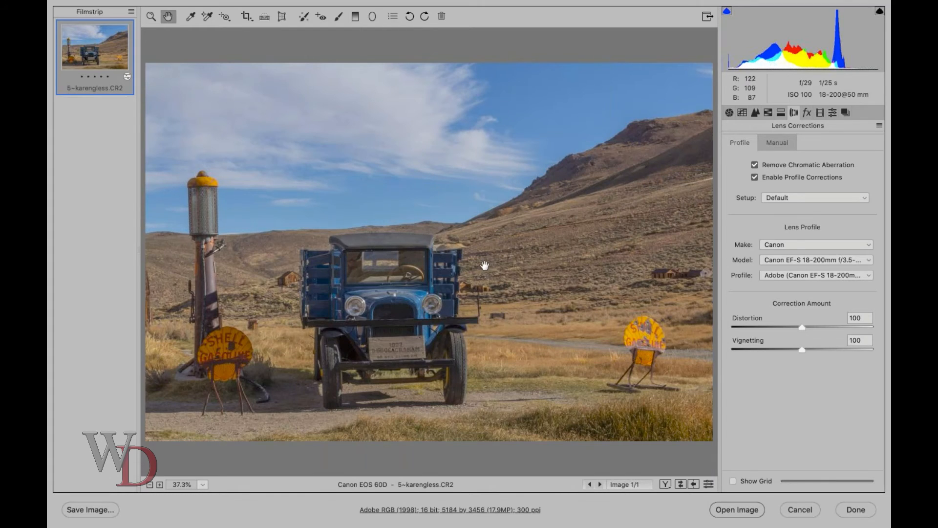
{"action": "left_click", "coordinate": [730, 113]}
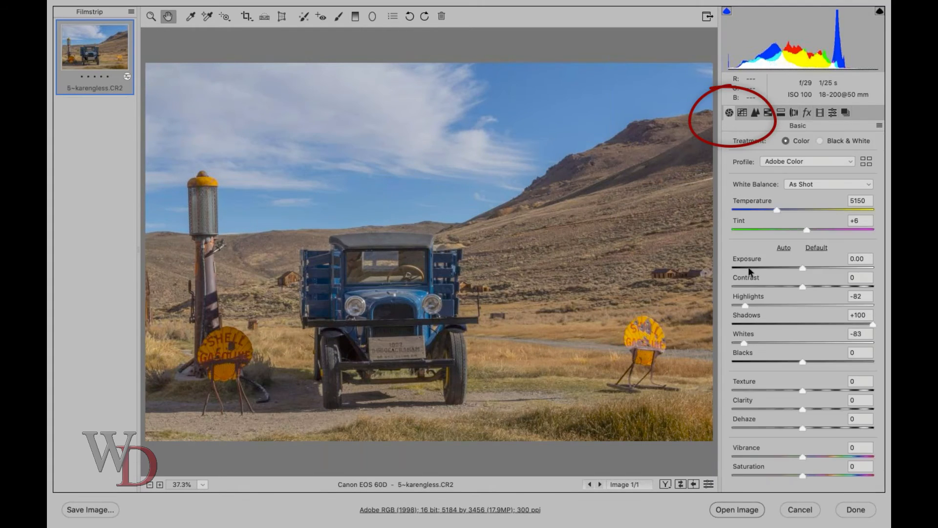
{"action": "left_click", "coordinate": [798, 267]}
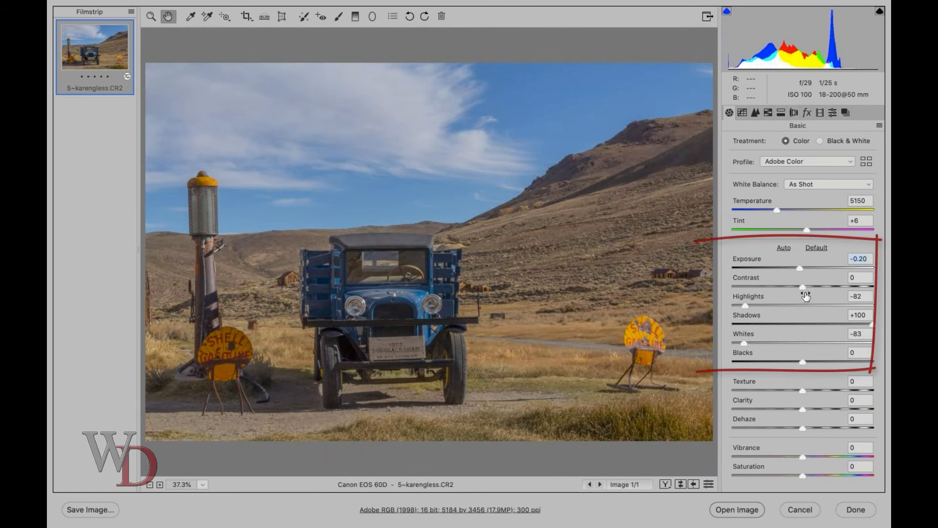
{"action": "mouse_move", "coordinate": [799, 286]}
{"action": "left_mouse_down"}
{"action": "mouse_move", "coordinate": [784, 285]}
{"action": "mouse_move", "coordinate": [792, 288]}
{"action": "left_mouse_up"}
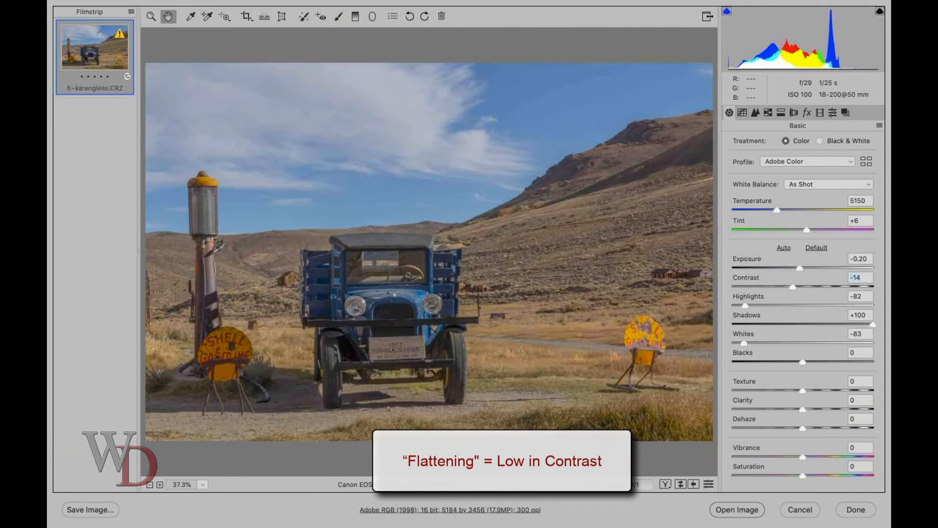
{"action": "left_click_drag", "start_coordinate": [792, 286], "coordinate": [788, 286]}
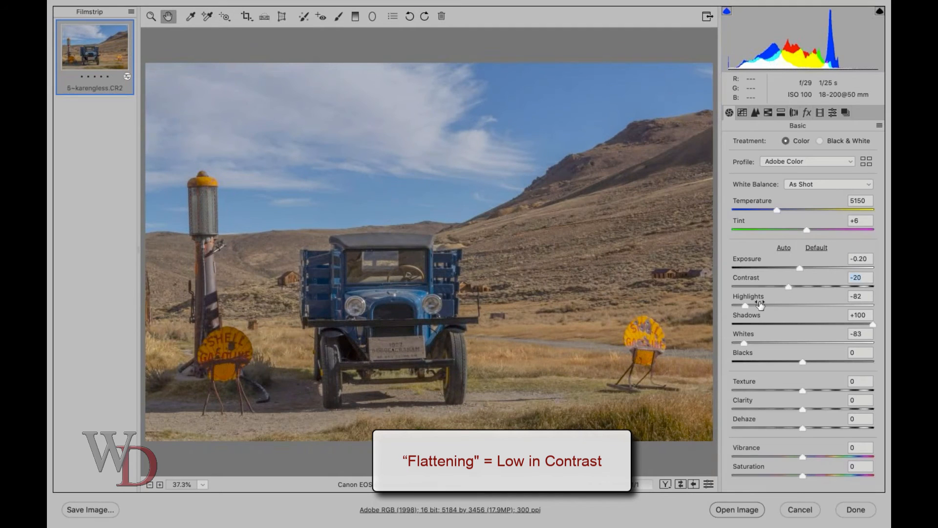
{"action": "left_click_drag", "start_coordinate": [741, 305], "coordinate": [740, 305]}
{"action": "left_click_drag", "start_coordinate": [744, 343], "coordinate": [741, 343]}
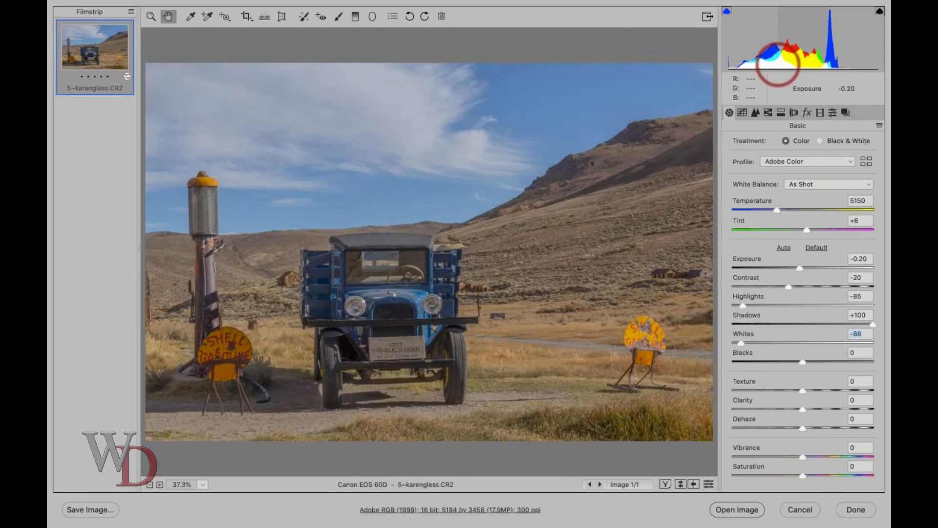
{"action": "left_click", "coordinate": [709, 484]}
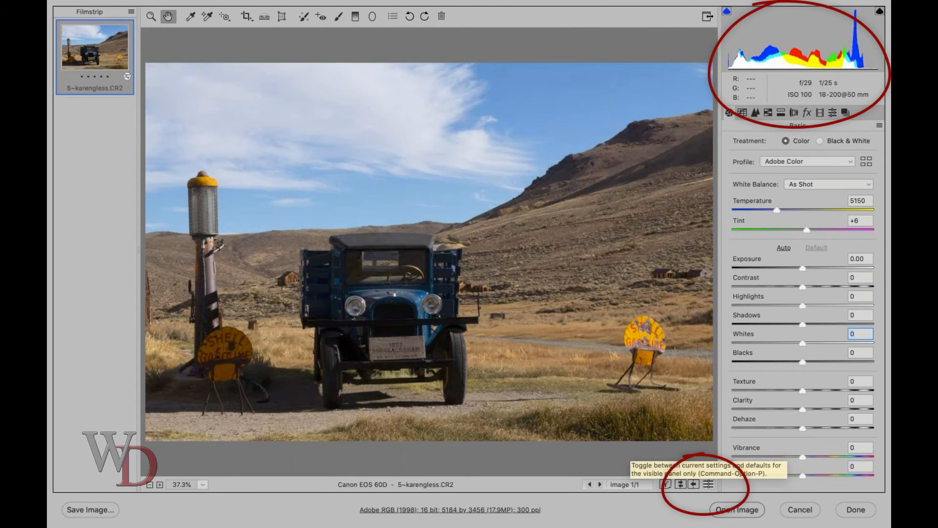
{"action": "left_click", "coordinate": [708, 484]}
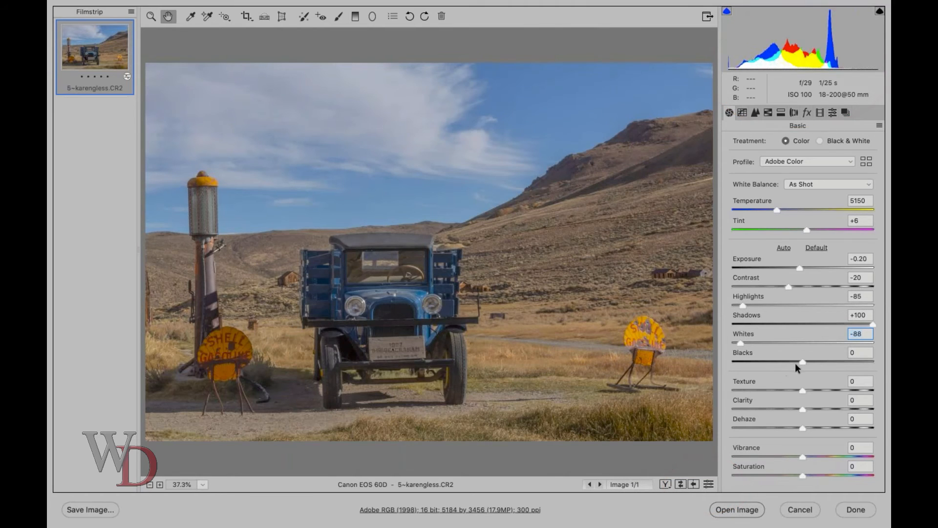
- Set Blacks to +15, Texture to +7, Vibrance to +31 and Temperature to 5350, and compare with the default settings
{"action": "left_click_drag", "start_coordinate": [802, 360], "coordinate": [812, 361]}
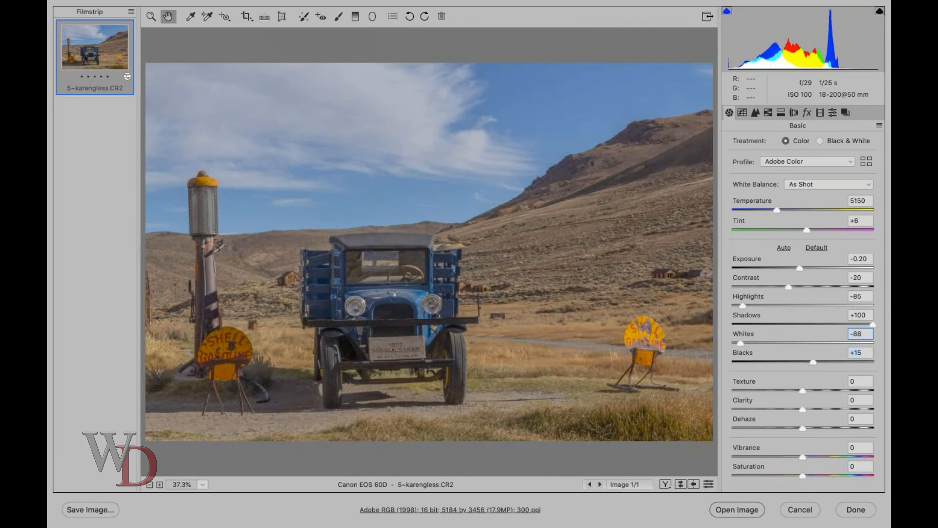
{"action": "left_click_drag", "start_coordinate": [801, 390], "coordinate": [807, 389]}
{"action": "left_click", "coordinate": [818, 456]}
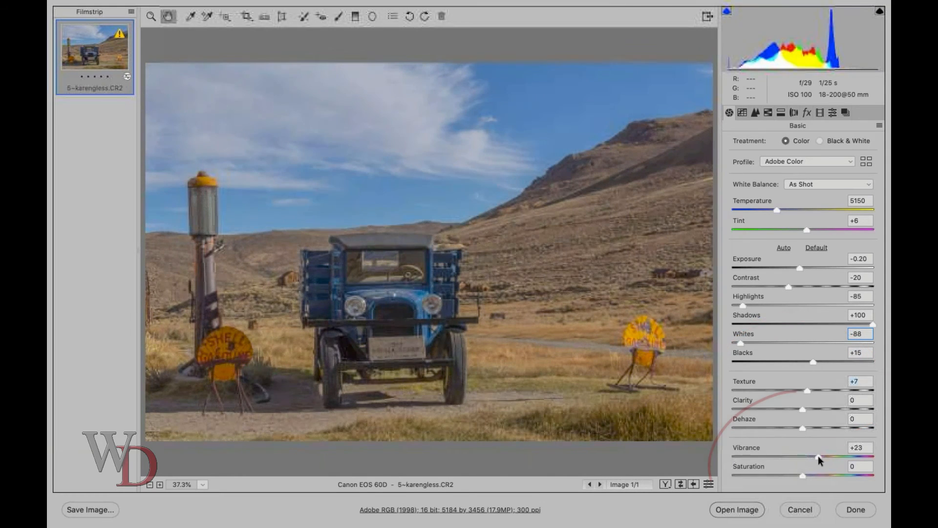
{"action": "left_click", "coordinate": [824, 456]}
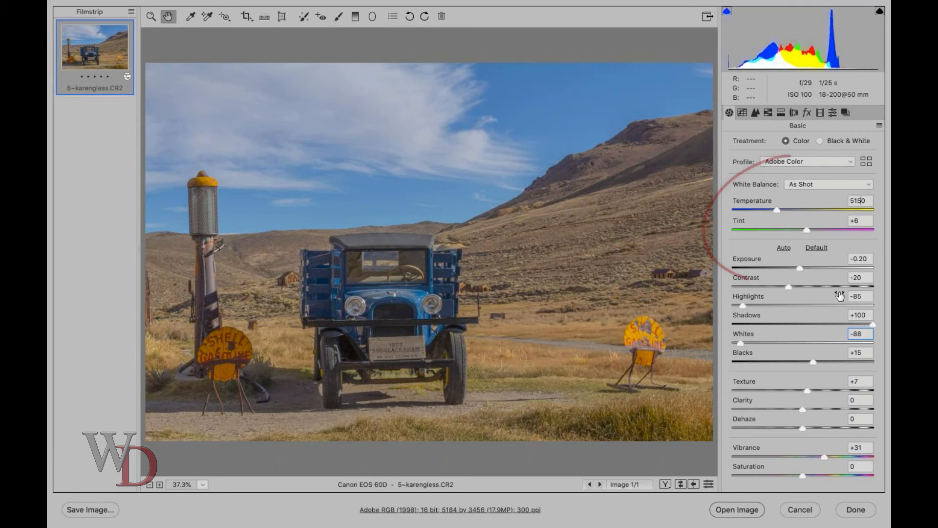
{"action": "left_click_drag", "start_coordinate": [776, 210], "coordinate": [779, 210]}
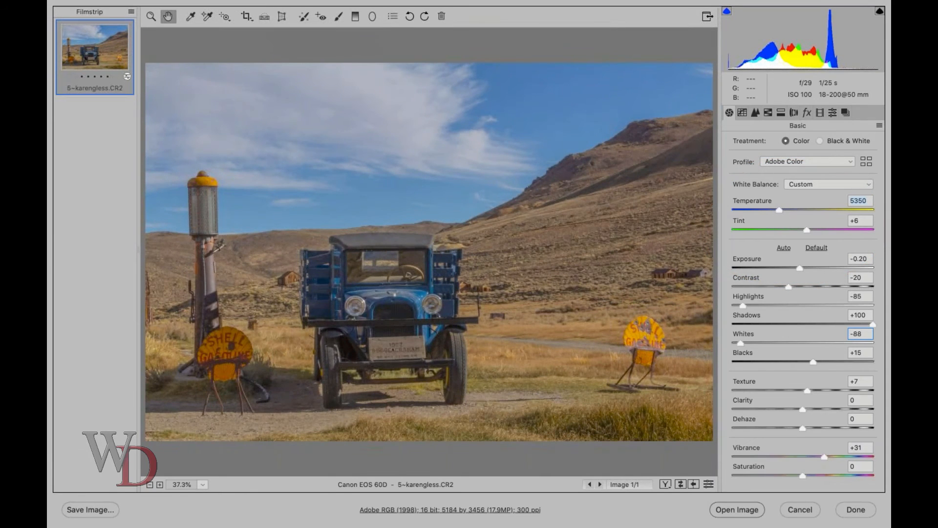
{"action": "left_click", "coordinate": [708, 483]}
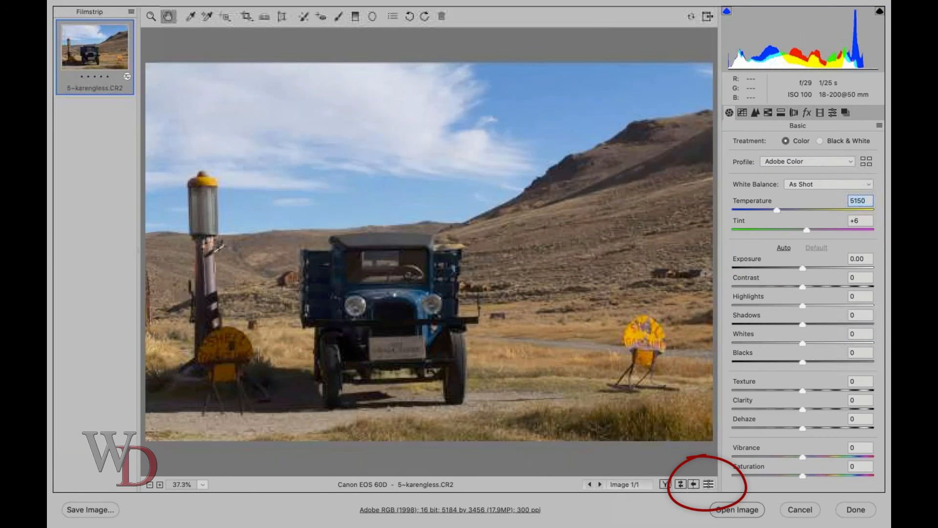
{"action": "left_click", "coordinate": [708, 484]}
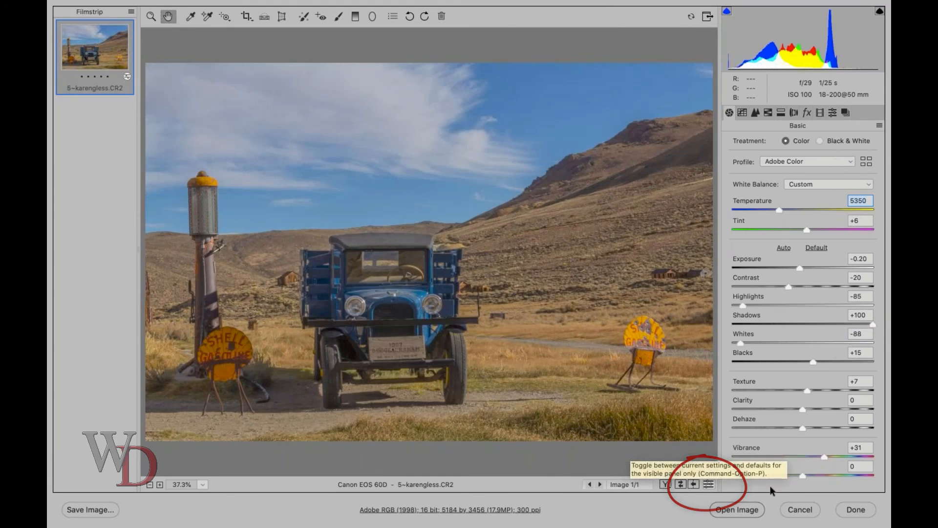
- Open the adjusted truck photo in Photoshop and show the whole image at 25% zoom in a free part of the workspace
{"action": "left_click", "coordinate": [738, 509]}
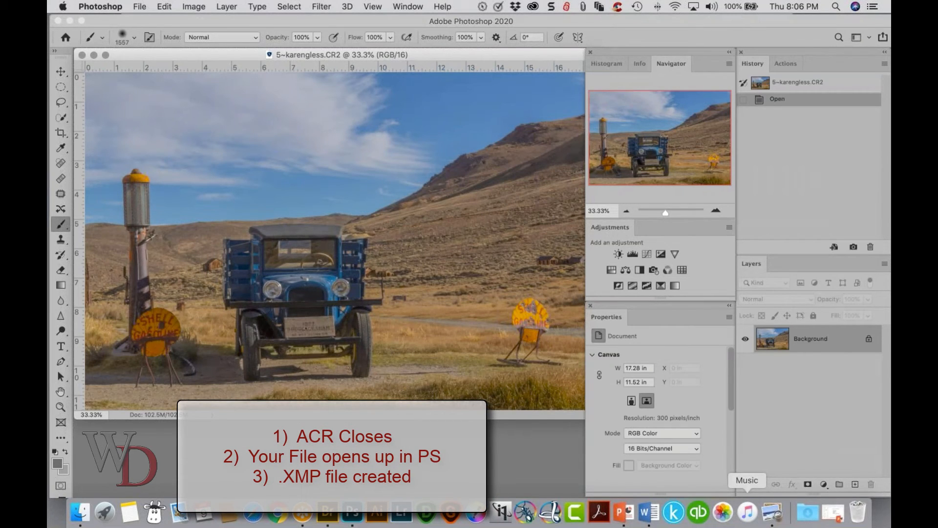
{"action": "left_click", "coordinate": [328, 513]}
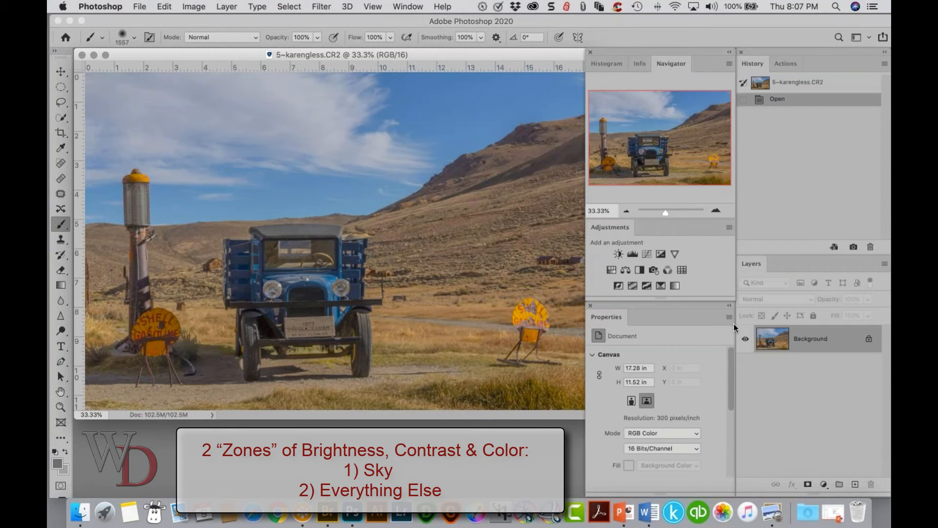
{"action": "key", "text": "super+minus"}
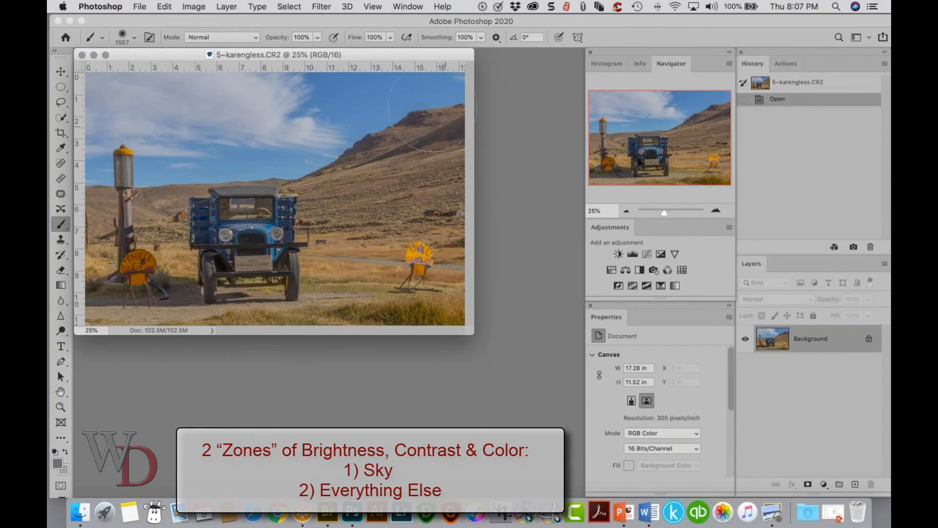
{"action": "left_click_drag", "start_coordinate": [384, 54], "coordinate": [436, 88]}
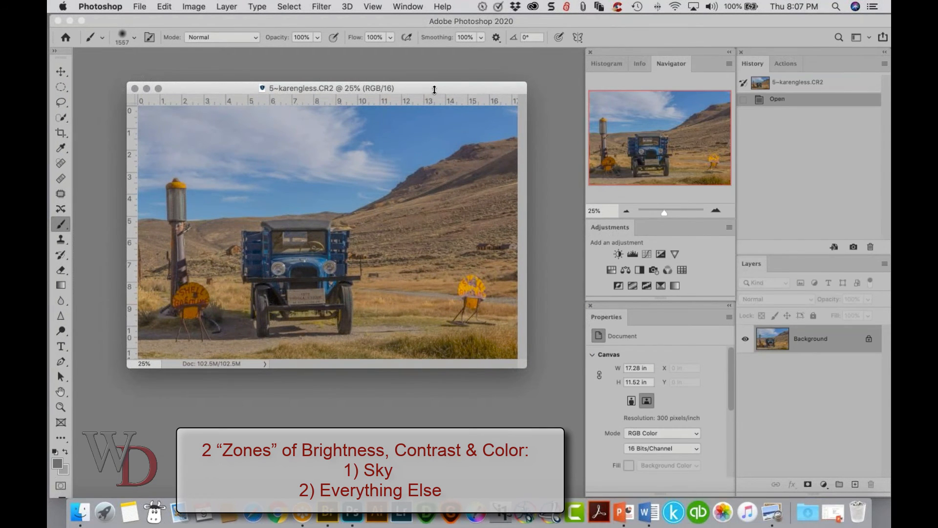
- Select the whole sky above the hills with the Quick Selection Tool
{"action": "left_click", "coordinate": [62, 118]}
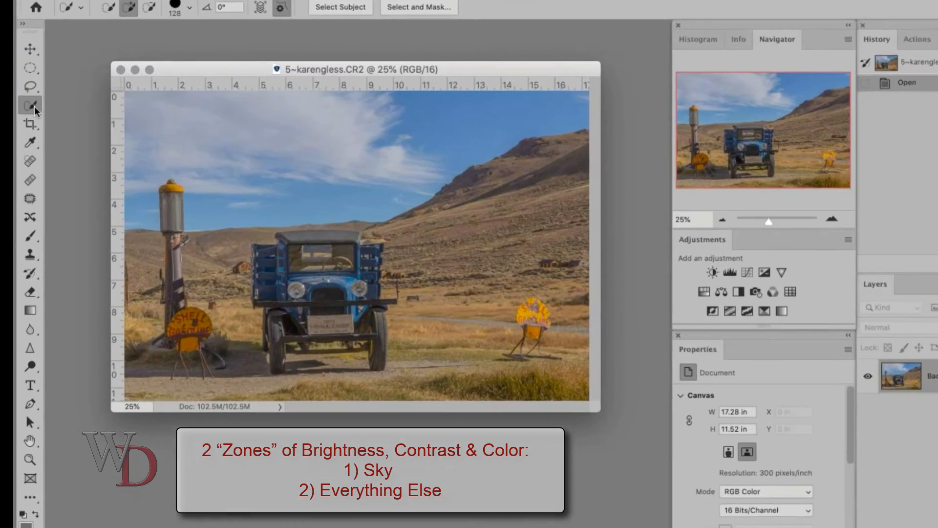
{"action": "right_click", "coordinate": [34, 106]}
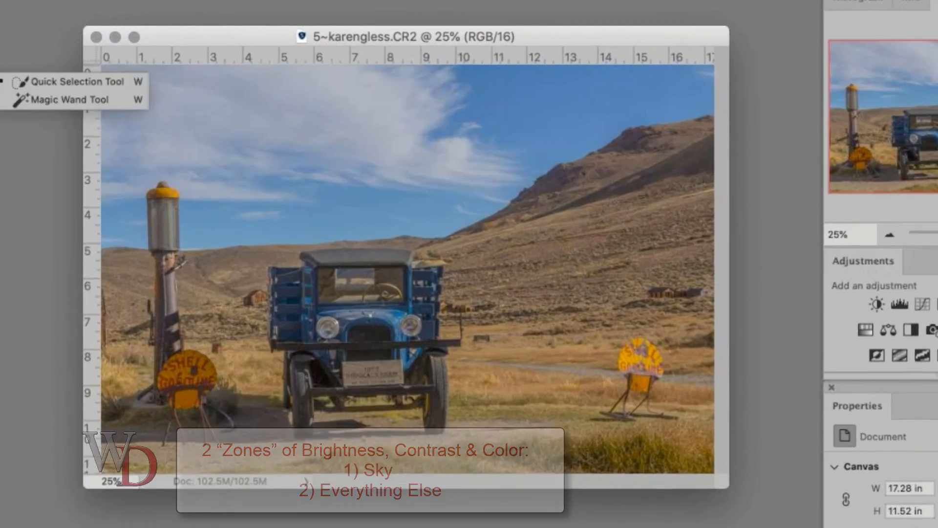
{"action": "left_click", "coordinate": [90, 103]}
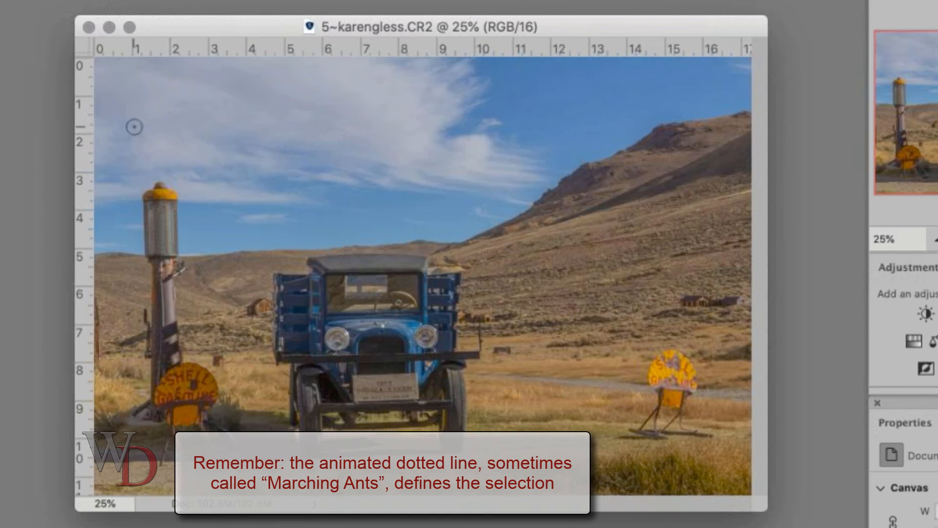
{"action": "left_click_drag", "start_coordinate": [130, 128], "coordinate": [392, 153]}
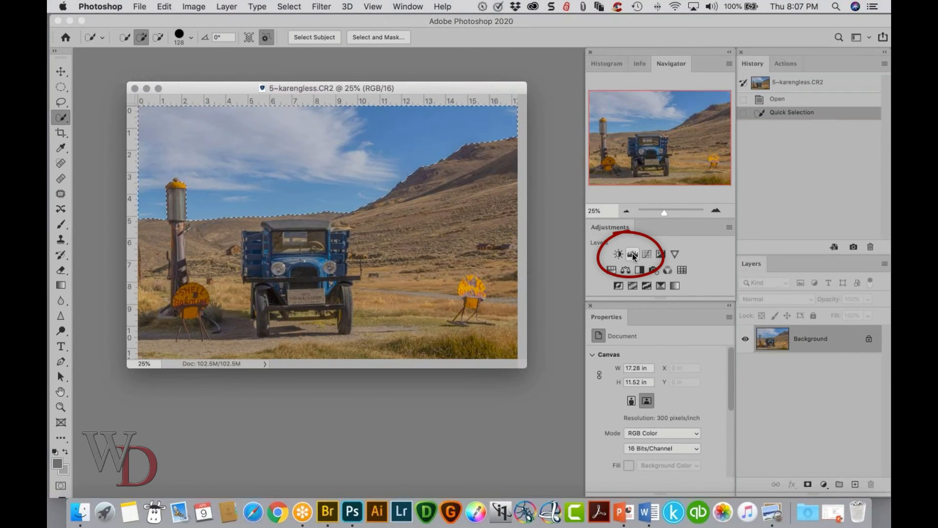
- Add a Levels adjustment layer for the selected sky and inspect its layer mask on its own
{"action": "left_click", "coordinate": [633, 255]}
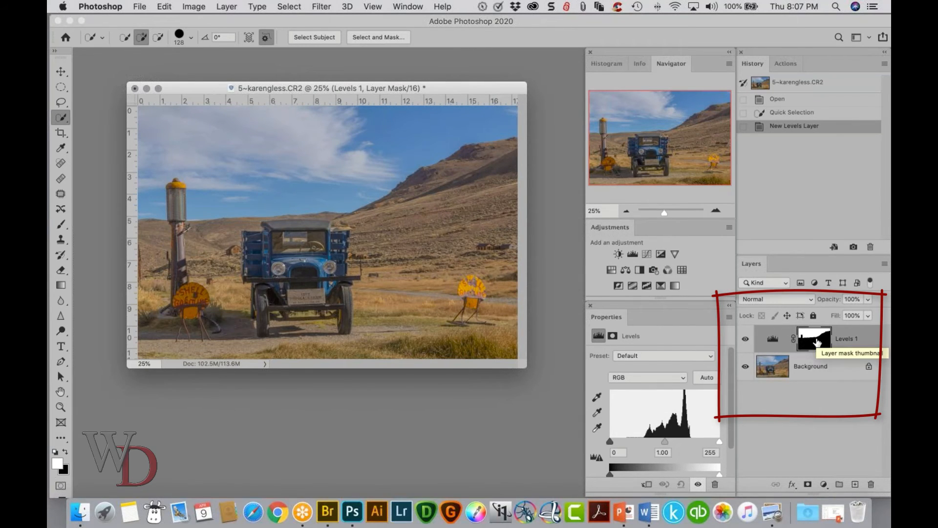
{"action": "left_click", "coordinate": [817, 342], "text": "alt"}
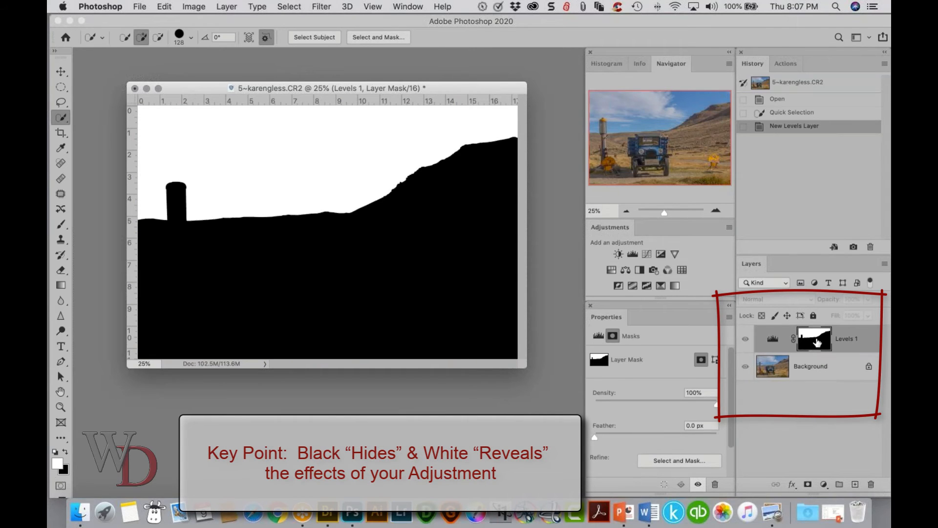
{"action": "left_click", "coordinate": [818, 342], "text": "alt"}
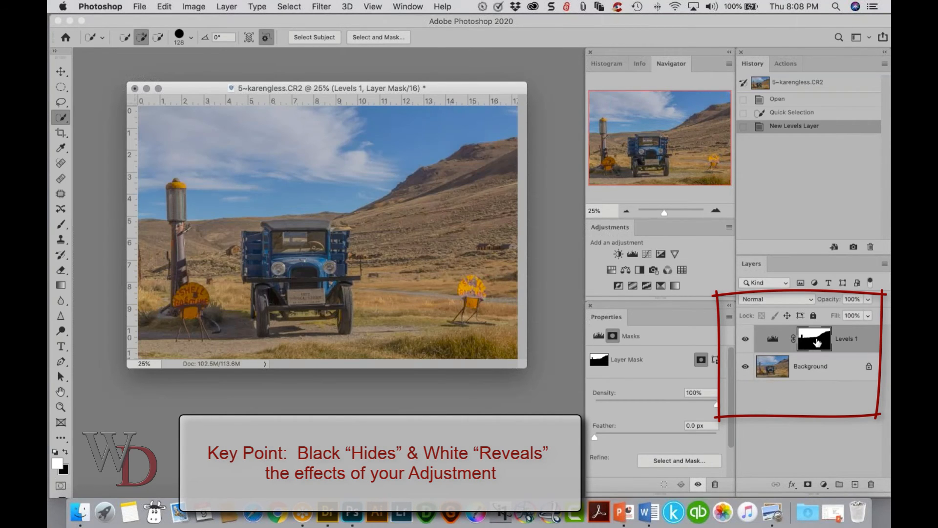
- Reselect the sky, try a second Levels adjustment layer on it, and undo that layer
{"action": "left_click", "coordinate": [289, 7]}
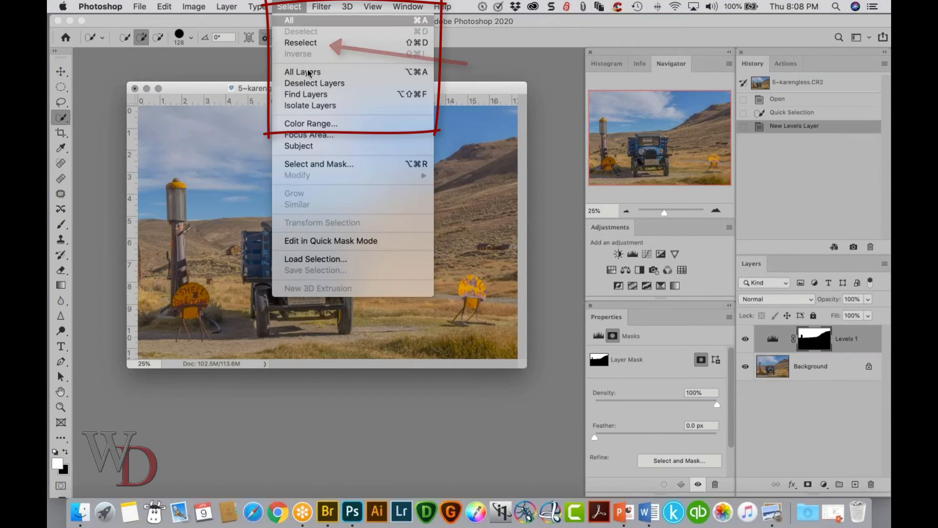
{"action": "left_click", "coordinate": [312, 43]}
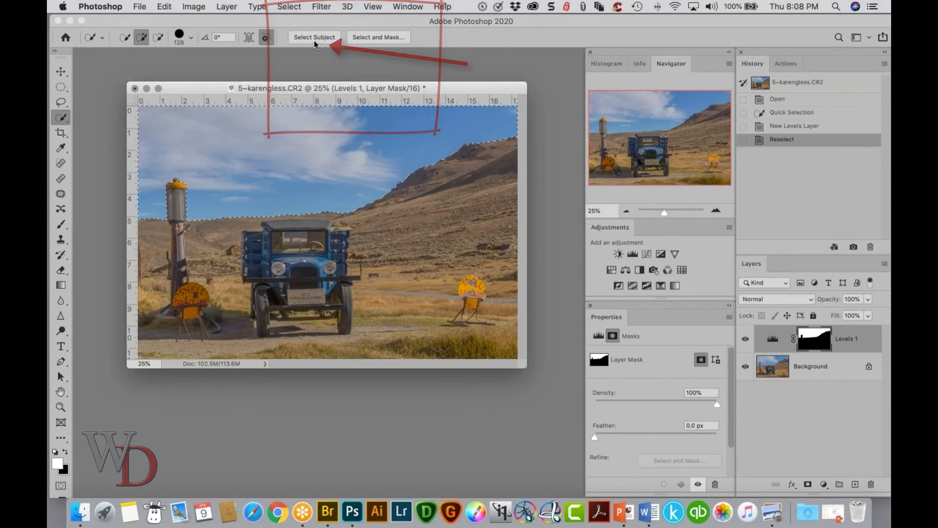
{"action": "left_click", "coordinate": [632, 254]}
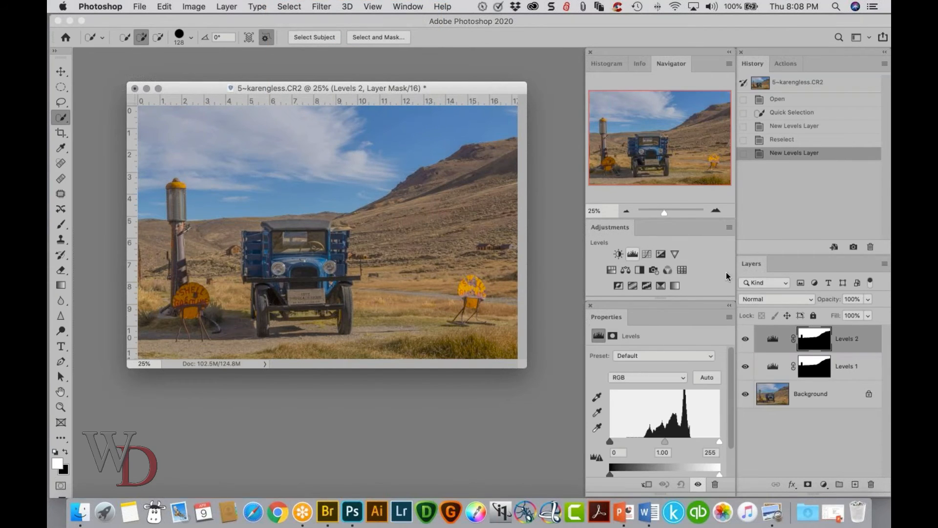
{"action": "key", "text": "super+z"}
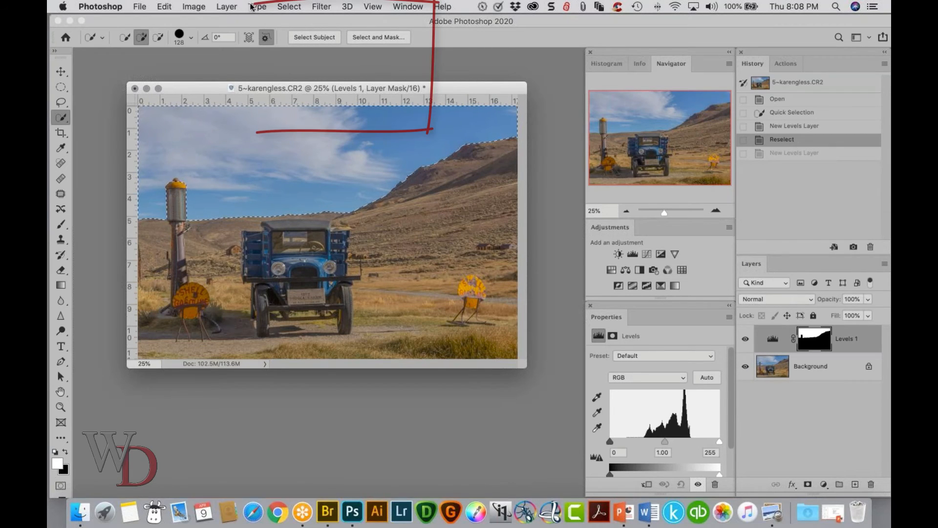
- Invert the sky selection and add a Levels adjustment layer for everything except the sky
{"action": "left_click", "coordinate": [294, 7]}
{"action": "left_click", "coordinate": [305, 57]}
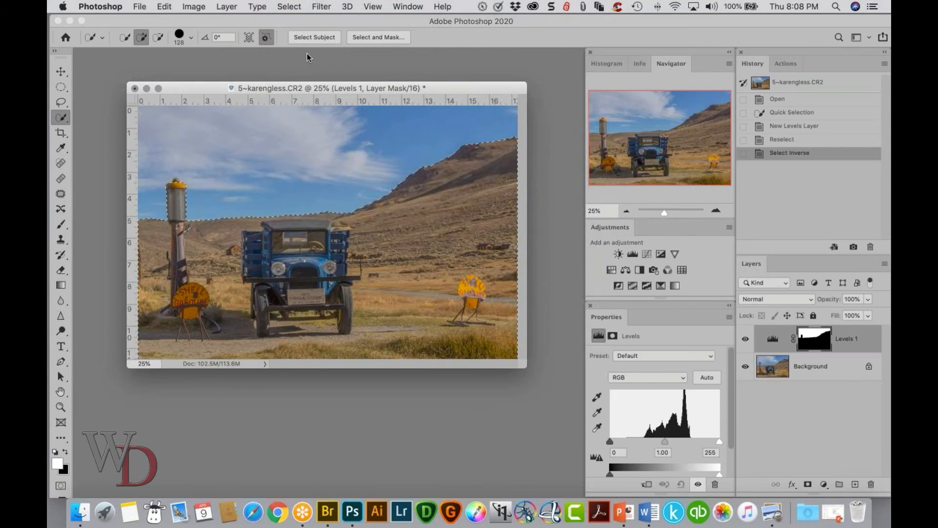
{"action": "left_click", "coordinate": [632, 254]}
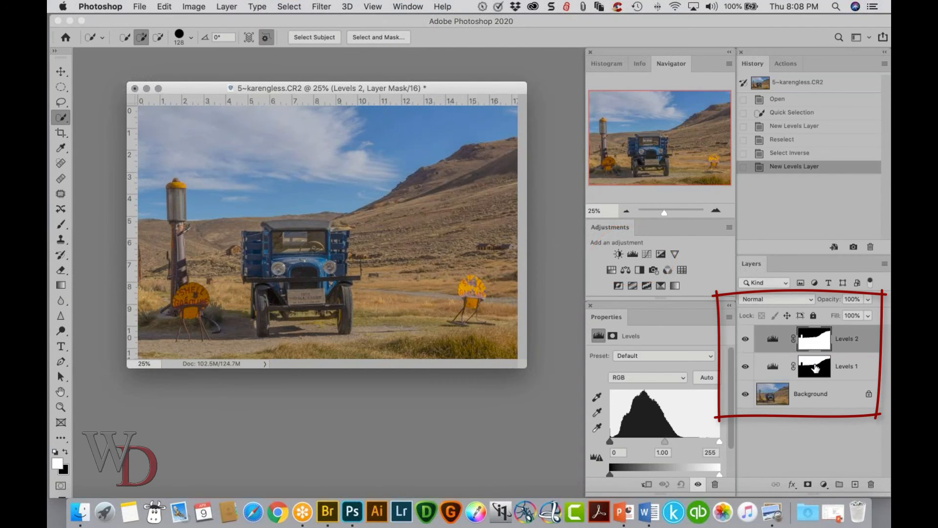
- Increase the sky's contrast in its Levels layer by setting the white input to 206 and the black input to 55
{"action": "left_click", "coordinate": [814, 367]}
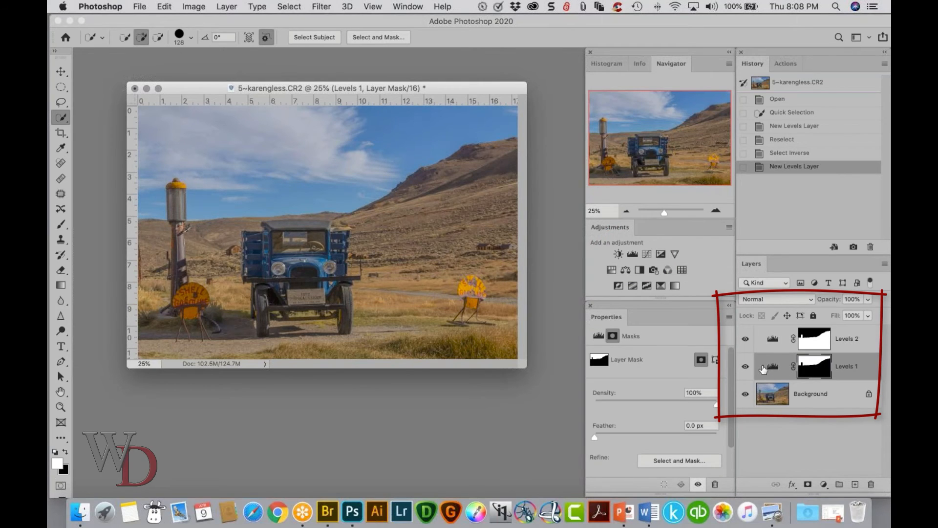
{"action": "left_click", "coordinate": [598, 336]}
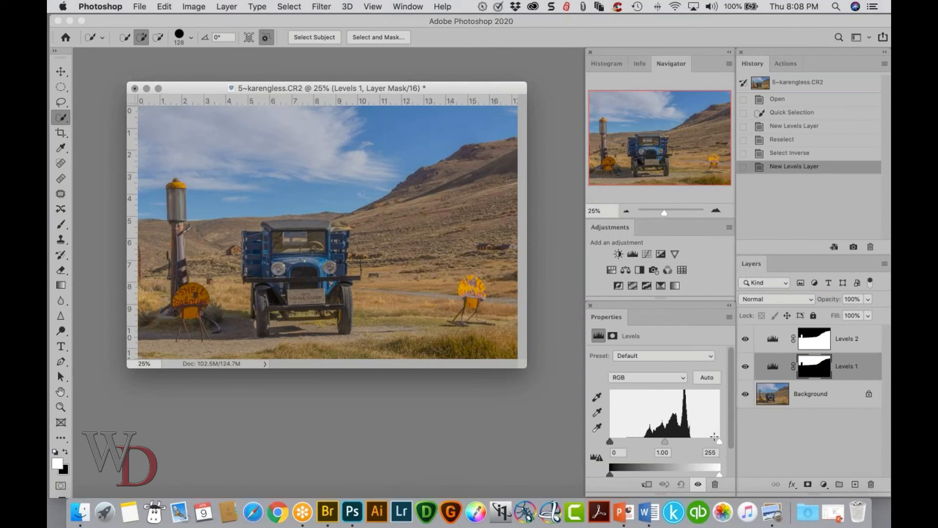
{"action": "left_click_drag", "start_coordinate": [718, 441], "coordinate": [700, 442]}
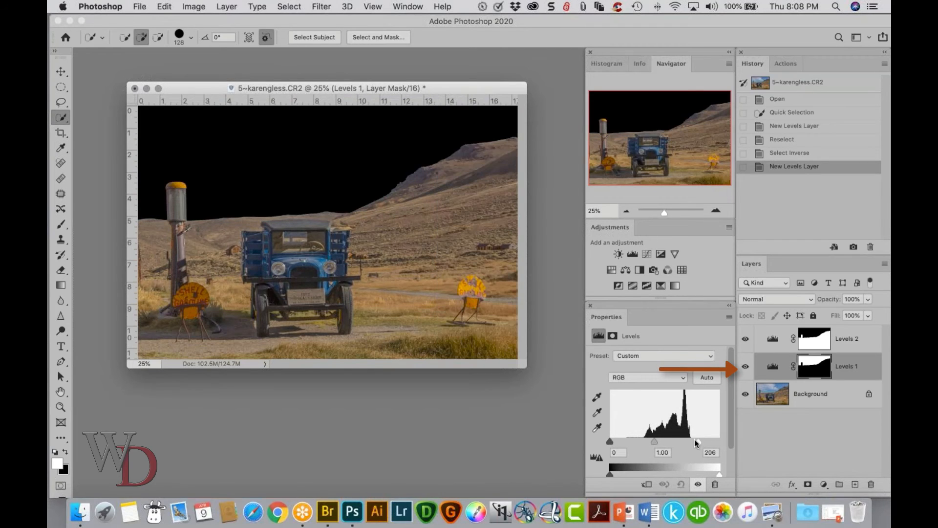
{"action": "left_click_drag", "start_coordinate": [610, 441], "coordinate": [633, 438]}
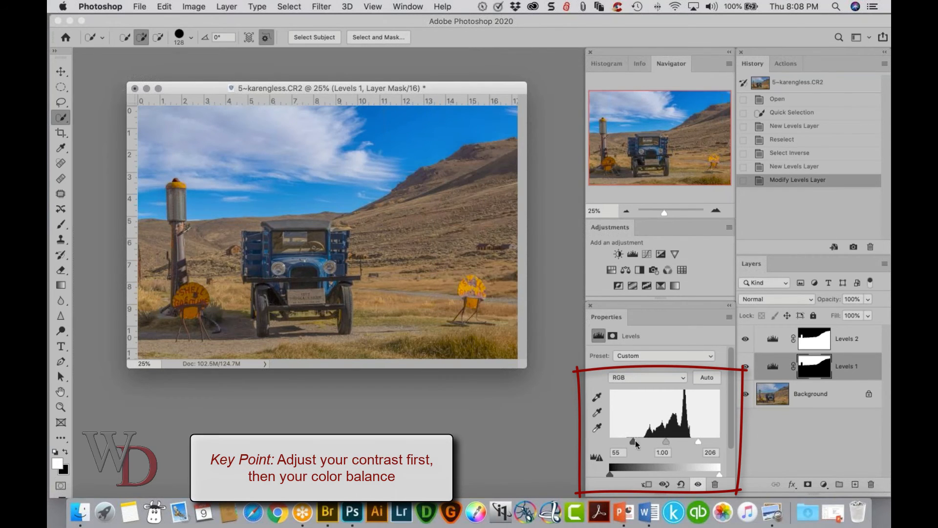
- Set the black input of the sky's Levels layer to 46
{"action": "left_click_drag", "start_coordinate": [629, 438], "coordinate": [630, 438]}
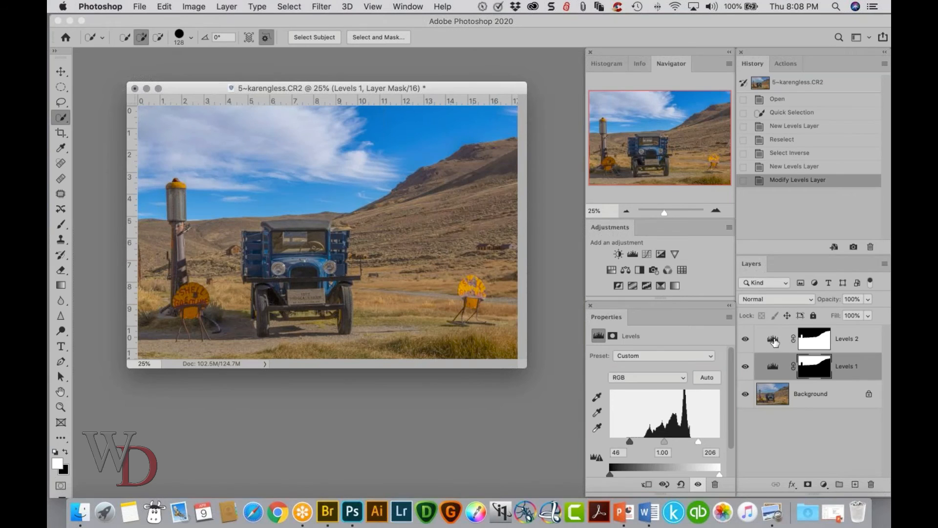
- Inspect the layer mask of the landscape's Levels layer on its own, then return to the normal image view
{"action": "left_click", "coordinate": [815, 345]}
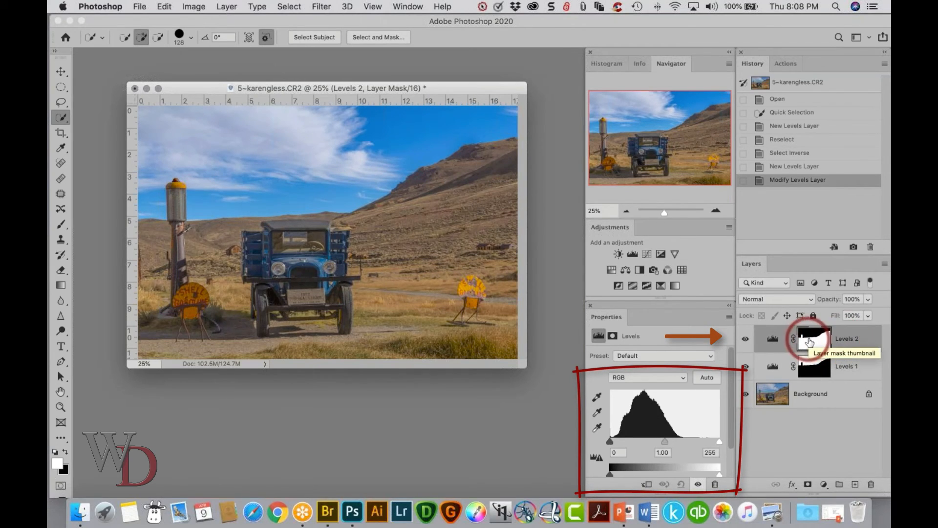
{"action": "left_click", "coordinate": [823, 346], "text": "alt"}
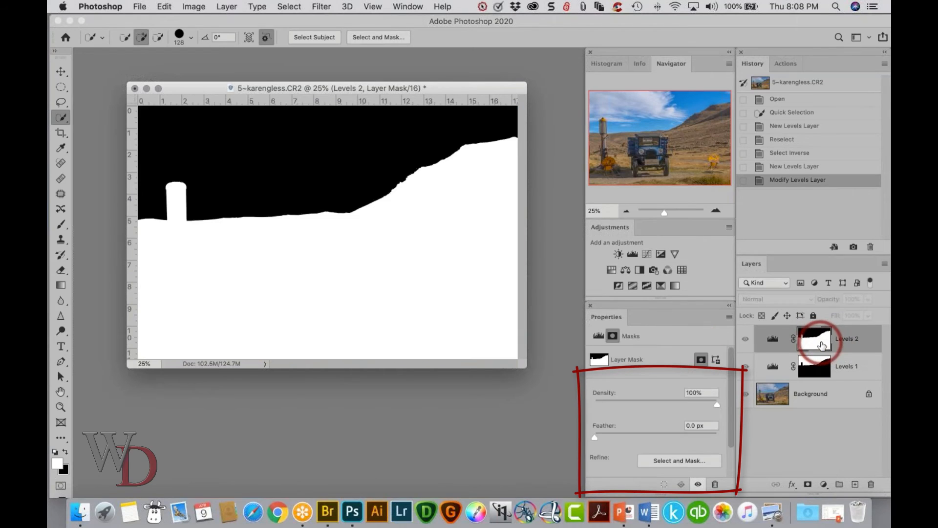
{"action": "left_click", "coordinate": [822, 346], "text": "alt"}
- Increase the landscape's contrast in its Levels layer with white input 209 and black input 14, keeping the layer at 100% opacity
{"action": "key", "text": "1"}
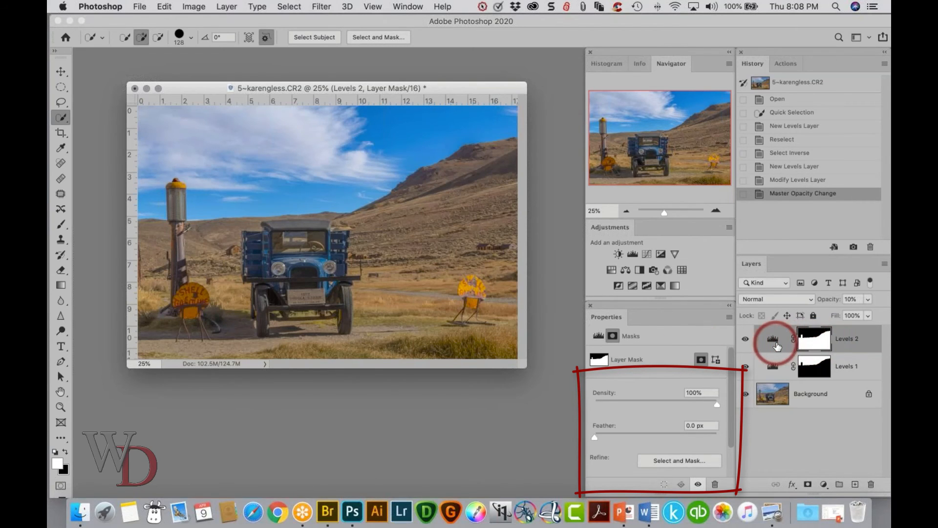
{"action": "left_click", "coordinate": [776, 346]}
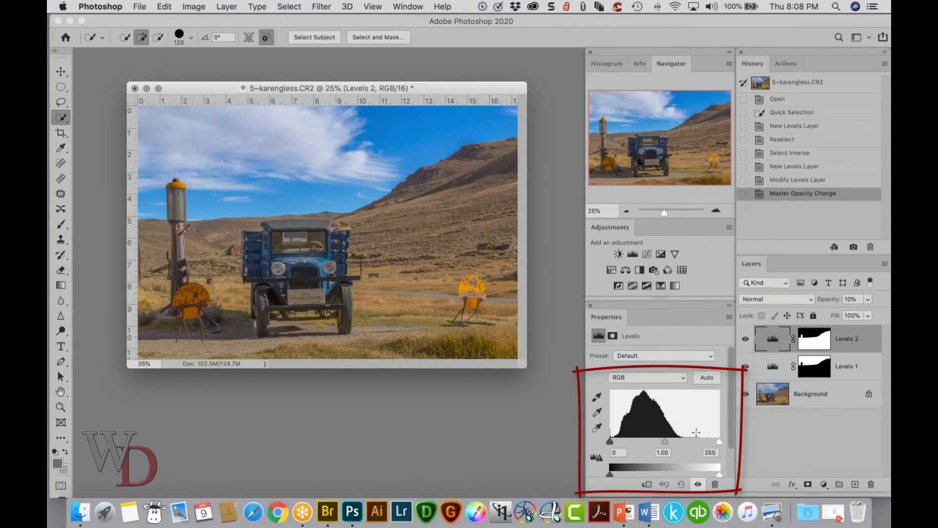
{"action": "mouse_move", "coordinate": [716, 440]}
{"action": "left_mouse_down"}
{"action": "mouse_move", "coordinate": [682, 441]}
{"action": "mouse_move", "coordinate": [699, 438]}
{"action": "left_mouse_up"}
{"action": "key", "text": "0"}
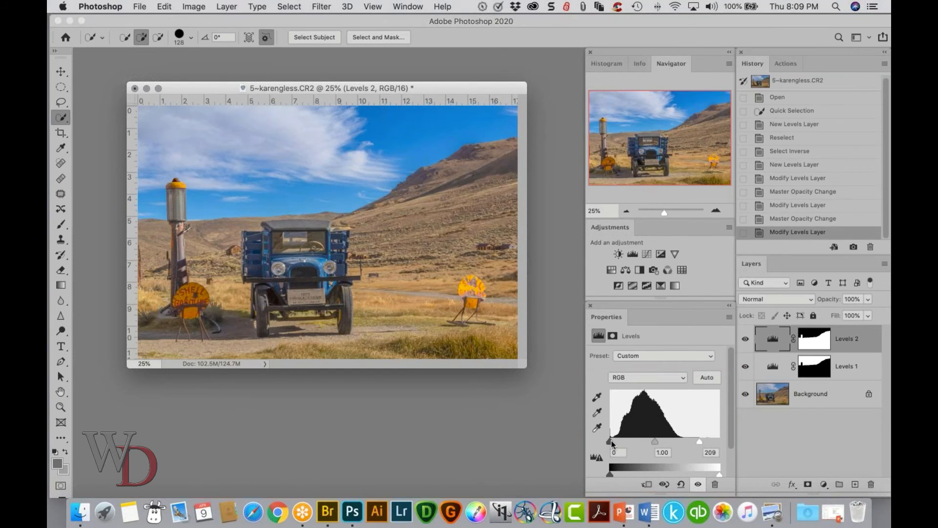
{"action": "left_click_drag", "start_coordinate": [613, 442], "coordinate": [619, 442]}
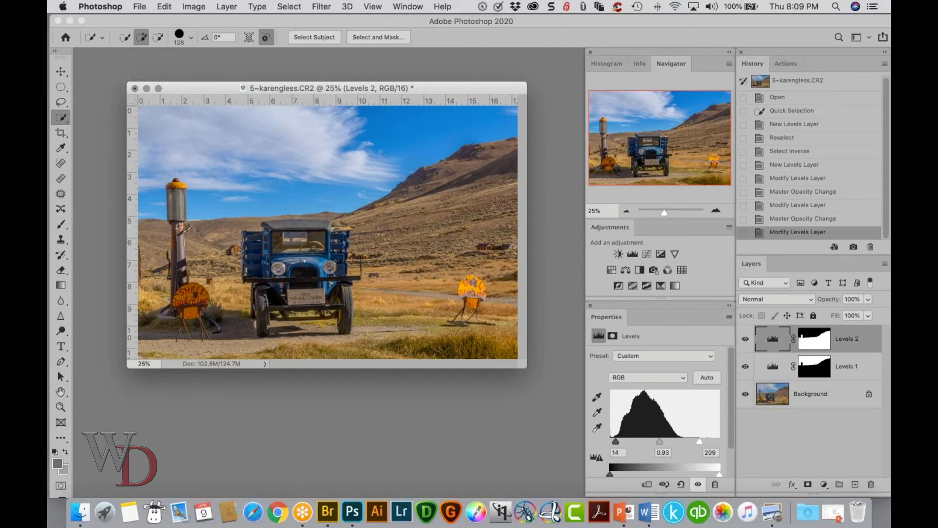
- Load the sky selection from the sky Levels layer's mask and add a Hue/Saturation adjustment layer for it
{"action": "left_click", "coordinate": [816, 366]}
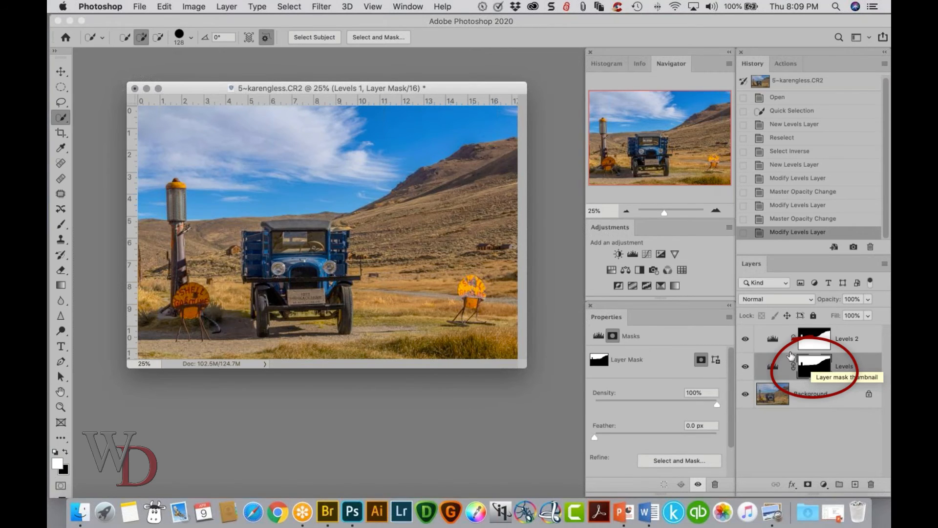
{"action": "left_click", "coordinate": [813, 365], "text": "super"}
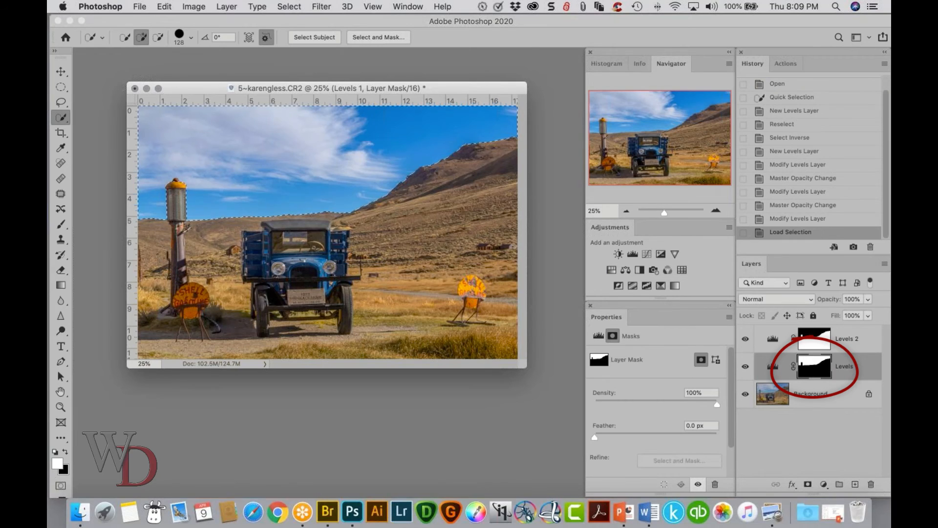
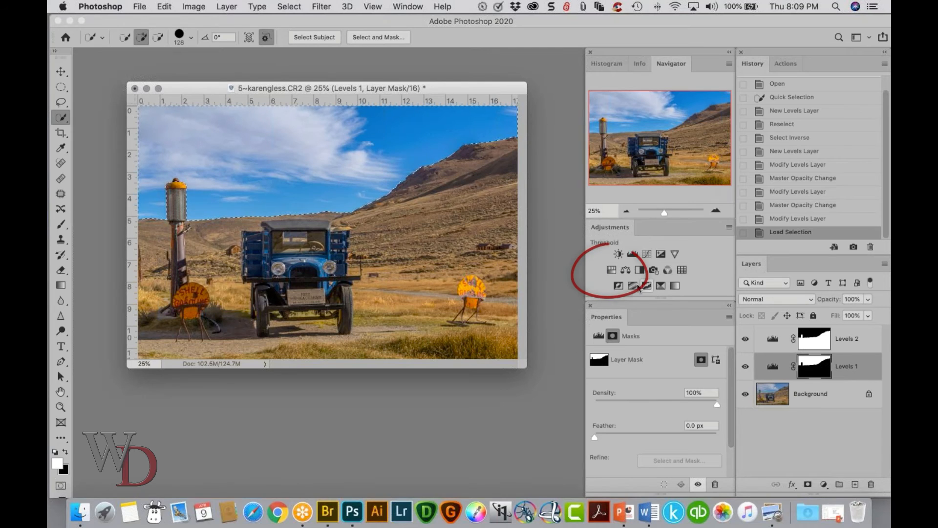
{"action": "left_click", "coordinate": [613, 272]}
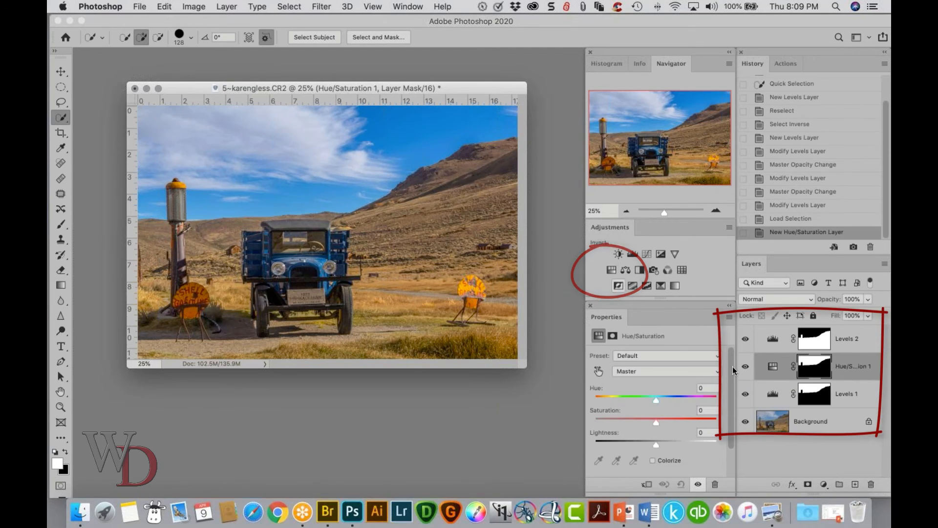
- Reduce the saturation of the Blues to -24 in the sky's Hue/Saturation layer
{"action": "left_click", "coordinate": [716, 370]}
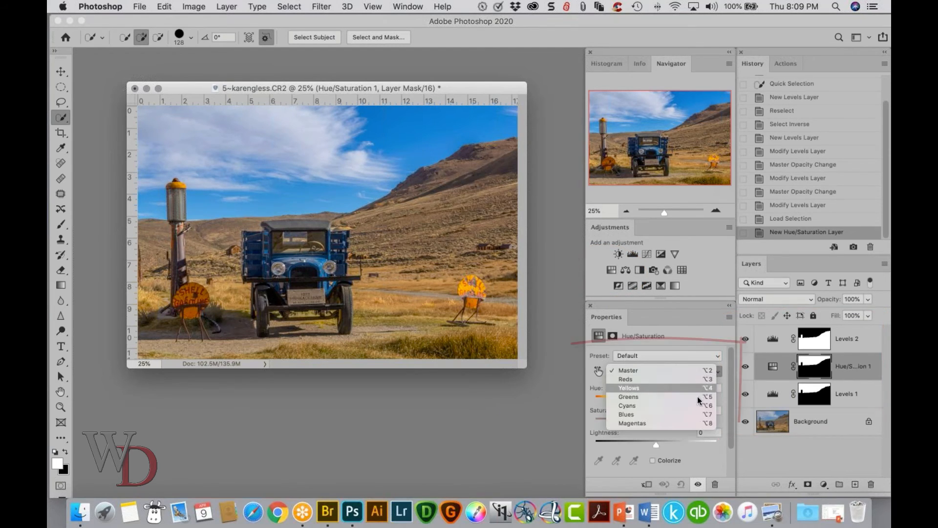
{"action": "left_click", "coordinate": [688, 413]}
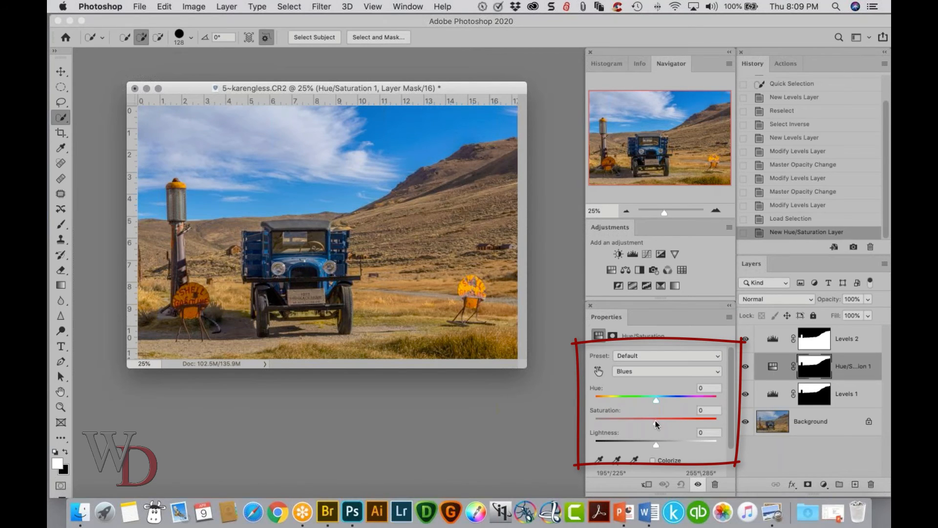
{"action": "left_click_drag", "start_coordinate": [655, 419], "coordinate": [641, 419]}
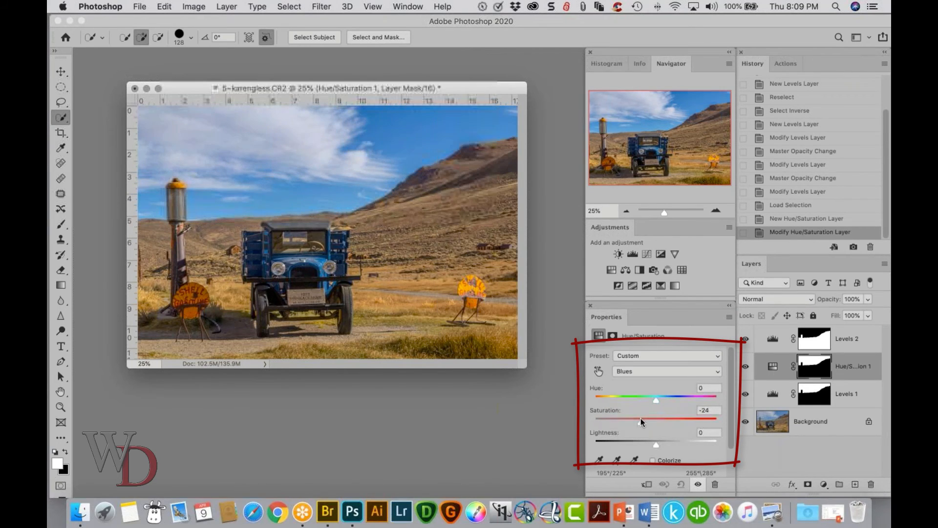
- Add a black (000000) Solid Color fill layer above the landscape's Levels layer
{"action": "left_click", "coordinate": [842, 338]}
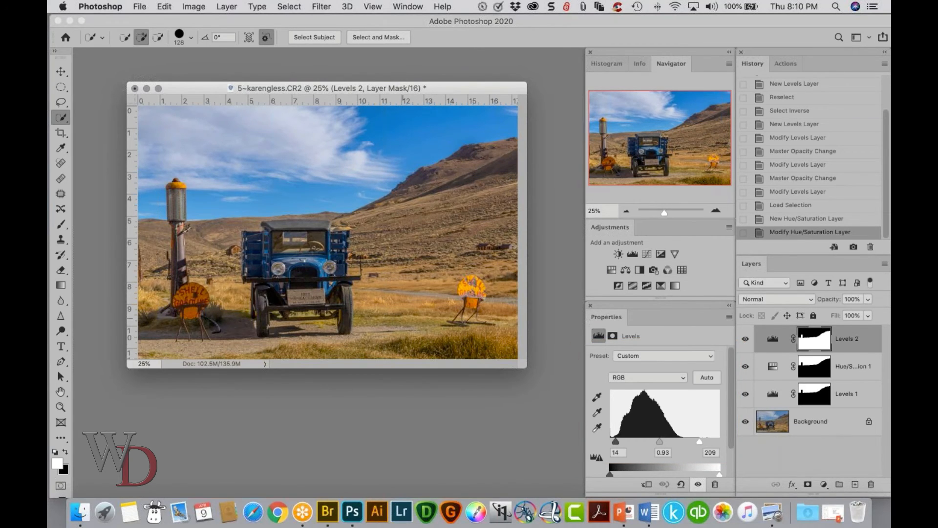
{"action": "key", "text": "super+plus"}
{"action": "key", "text": "super+plus"}
{"action": "key", "text": "super+plus"}
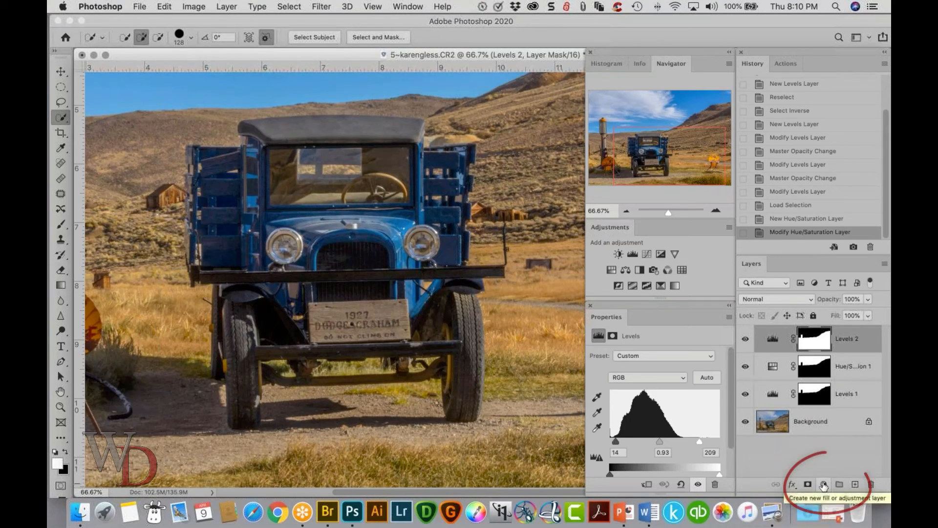
{"action": "left_click", "coordinate": [824, 484]}
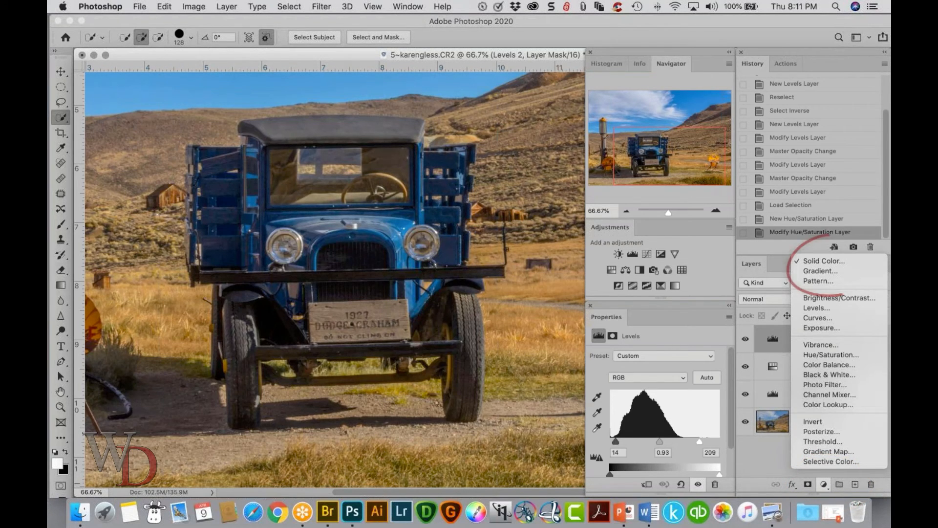
{"action": "left_click", "coordinate": [826, 262]}
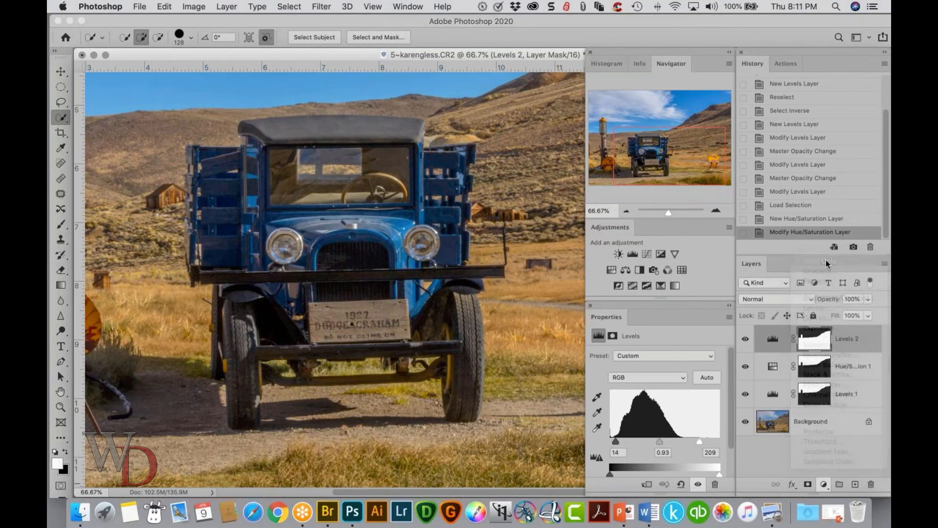
{"action": "type", "text": "000000"}
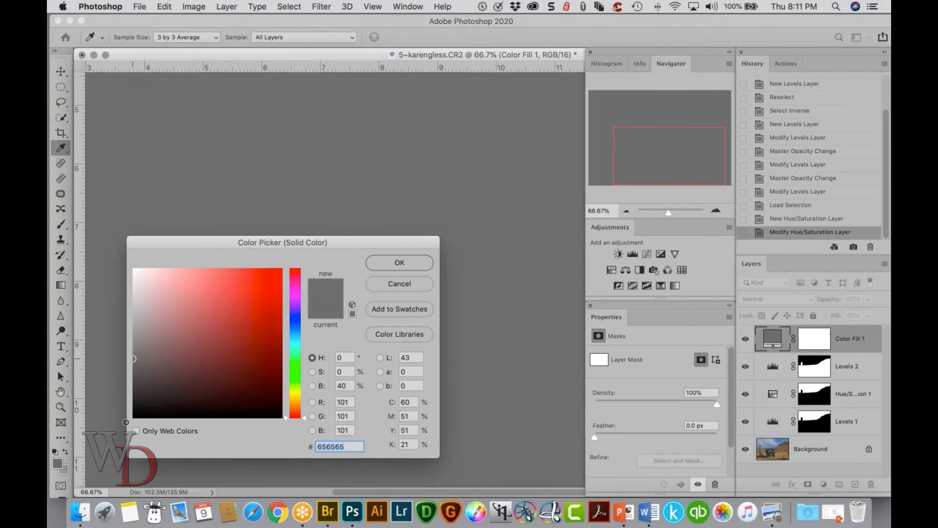
{"action": "left_click", "coordinate": [399, 262]}
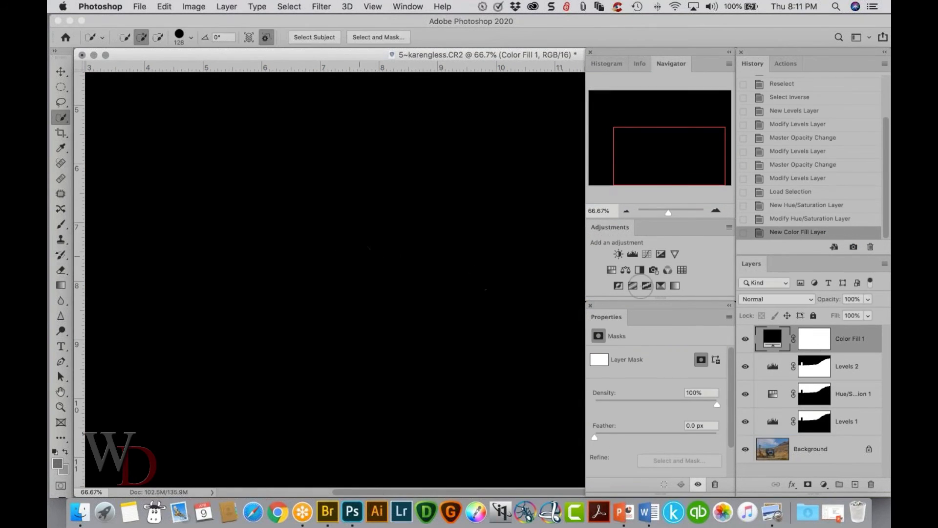
- Invert the fill layer's mask and paint white over the truck's front sign with a 170 px soft brush
{"action": "left_click", "coordinate": [816, 339]}
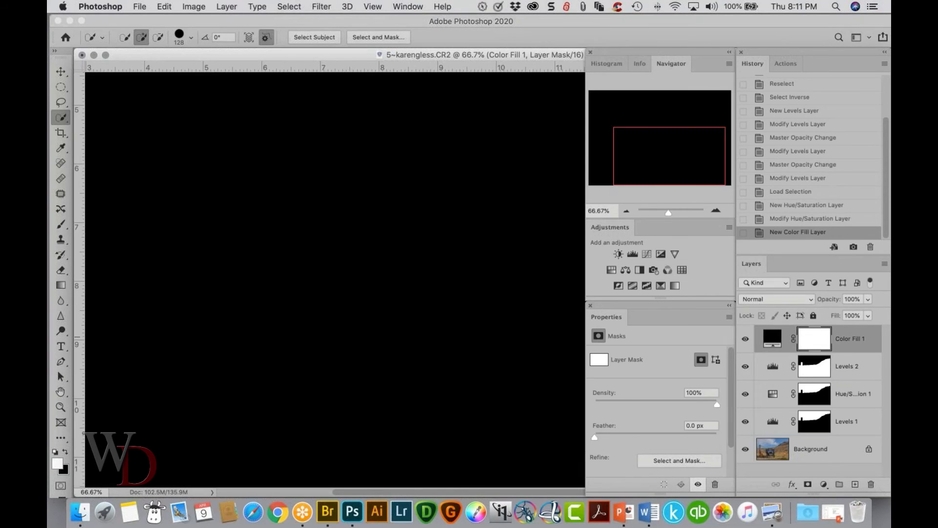
{"action": "key", "text": "super+i"}
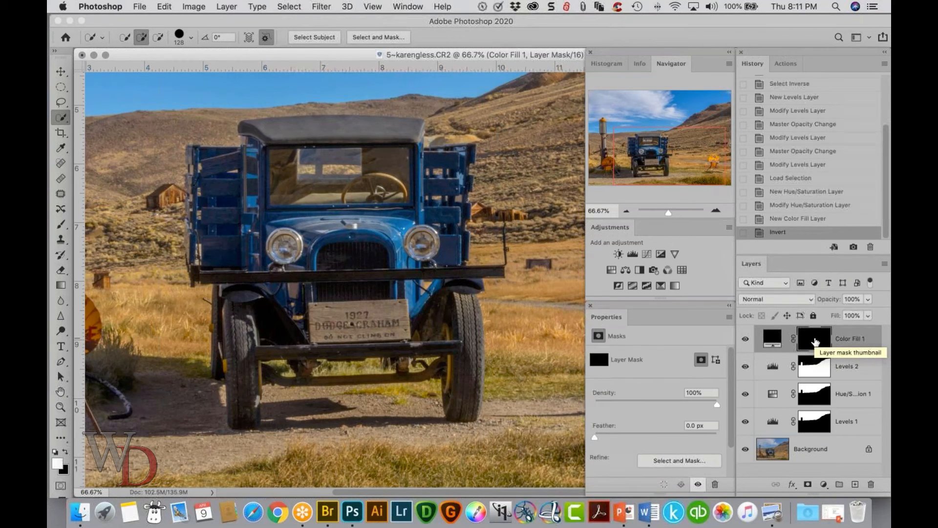
{"action": "key", "text": "b"}
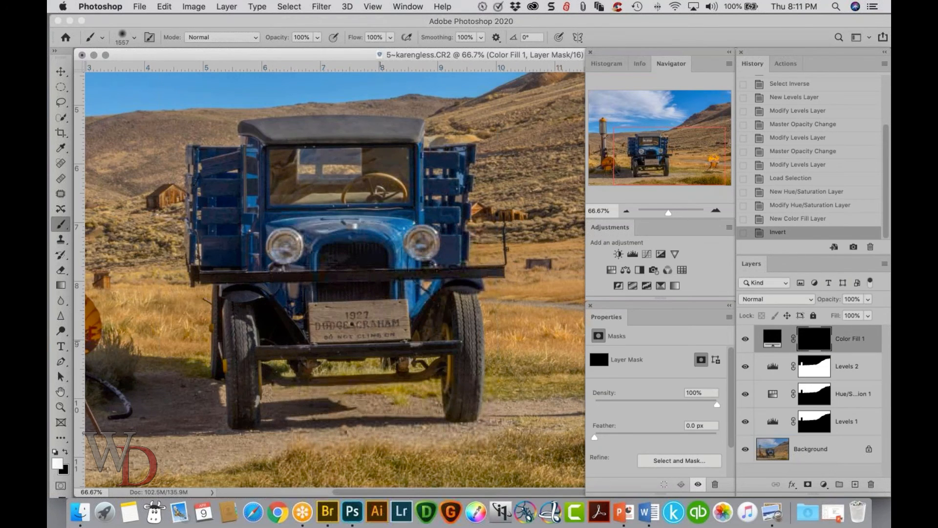
{"action": "mouse_move", "coordinate": [380, 340]}
{"action": "left_mouse_down"}
{"action": "mouse_move", "coordinate": [135, 340]}
{"action": "mouse_move", "coordinate": [146, 342]}
{"action": "left_mouse_up"}
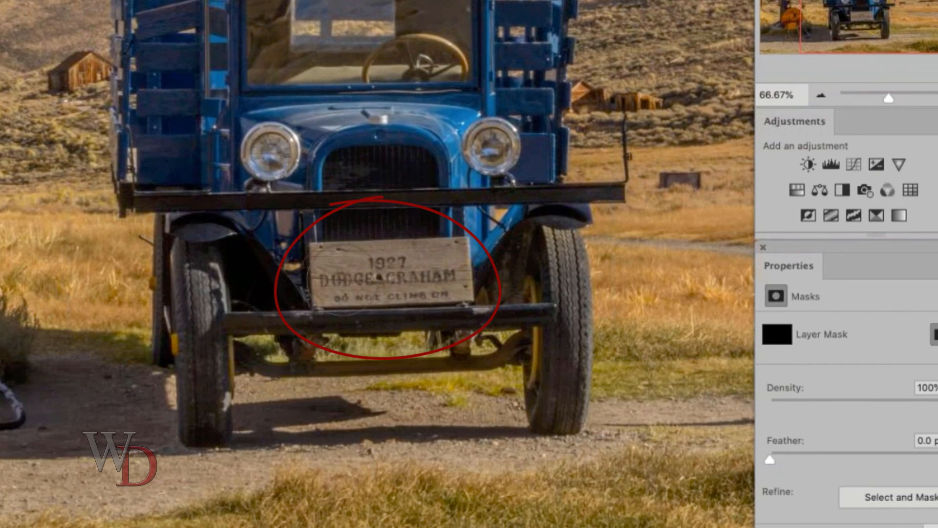
{"action": "left_click", "coordinate": [330, 318]}
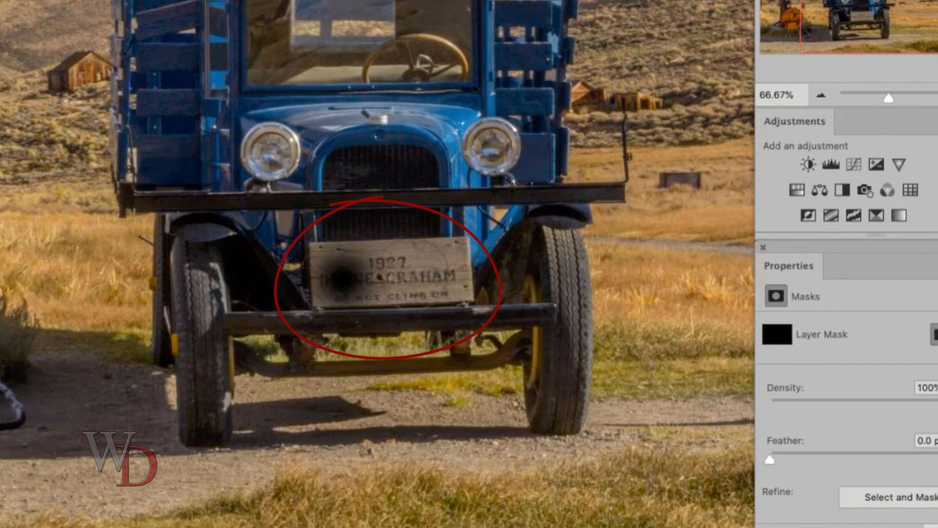
{"action": "mouse_move", "coordinate": [416, 275]}
{"action": "left_mouse_down"}
{"action": "mouse_move", "coordinate": [444, 274]}
{"action": "mouse_move", "coordinate": [328, 266]}
{"action": "mouse_move", "coordinate": [422, 266]}
{"action": "mouse_move", "coordinate": [455, 276]}
{"action": "mouse_move", "coordinate": [347, 289]}
{"action": "mouse_move", "coordinate": [428, 295]}
{"action": "left_mouse_up"}
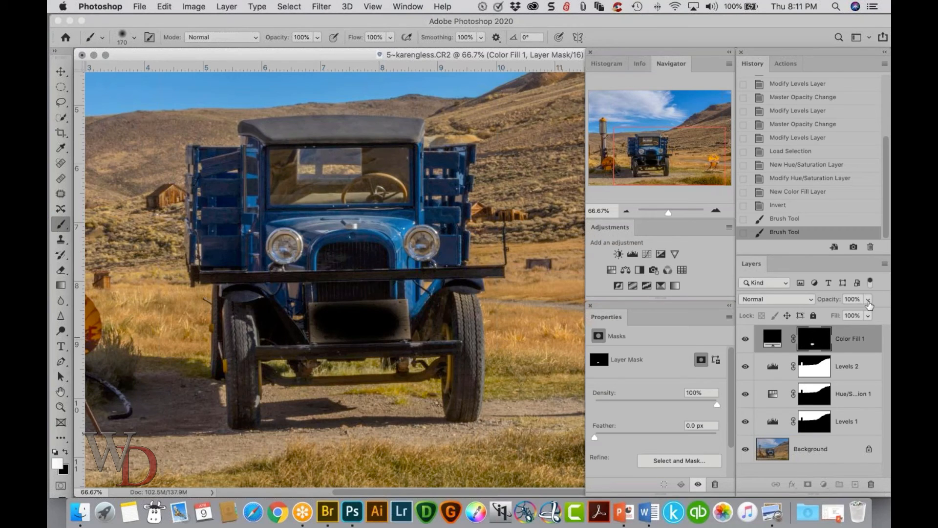
- Lower the fill layer's opacity to 62% and paint the corners of the truck's sign into its mask
{"action": "left_click", "coordinate": [868, 315]}
{"action": "mouse_move", "coordinate": [865, 320]}
{"action": "left_mouse_down"}
{"action": "mouse_move", "coordinate": [834, 318]}
{"action": "mouse_move", "coordinate": [851, 320]}
{"action": "left_mouse_up"}
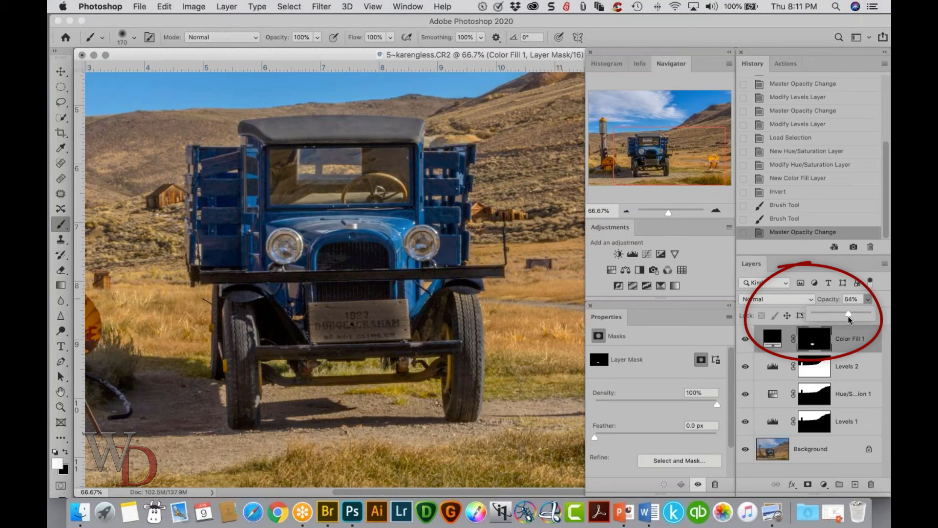
{"action": "left_click", "coordinate": [406, 310]}
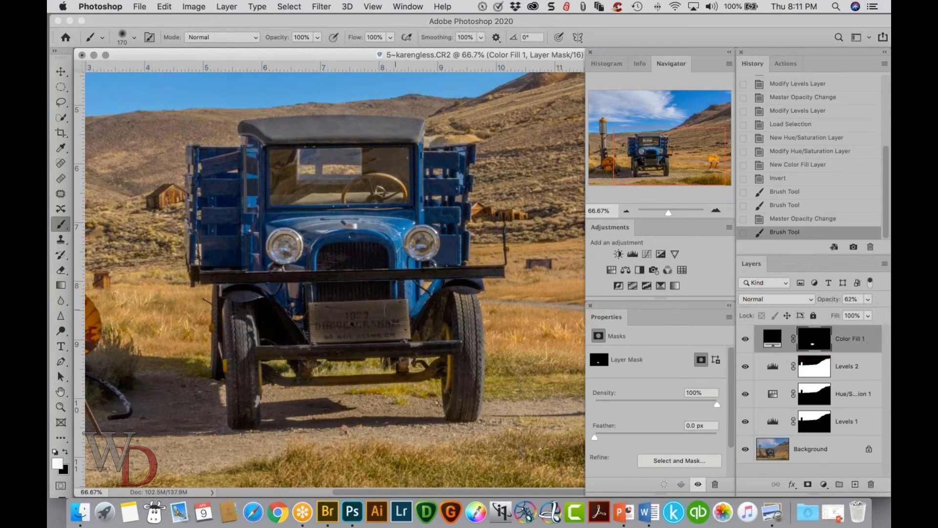
{"action": "left_click", "coordinate": [405, 330]}
{"action": "left_click", "coordinate": [317, 335]}
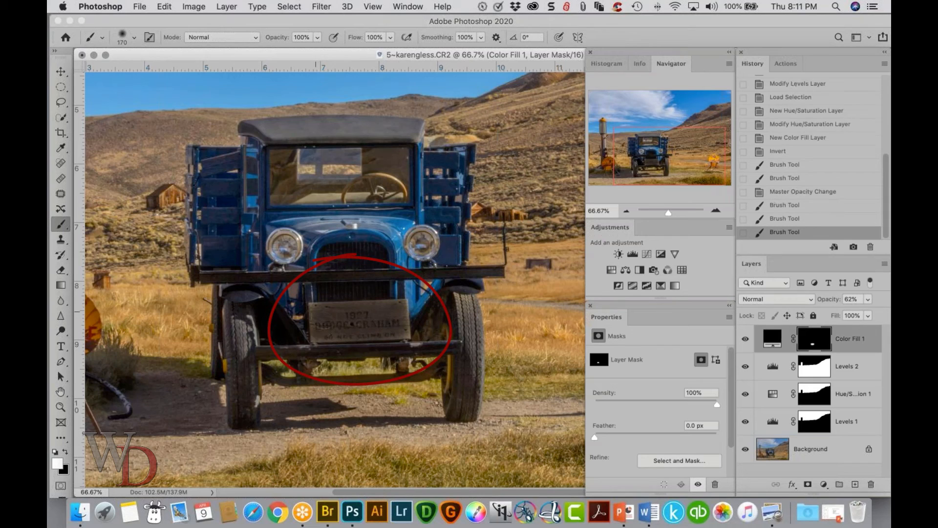
{"action": "left_click", "coordinate": [314, 310]}
{"action": "left_click", "coordinate": [396, 307]}
{"action": "left_click", "coordinate": [402, 334]}
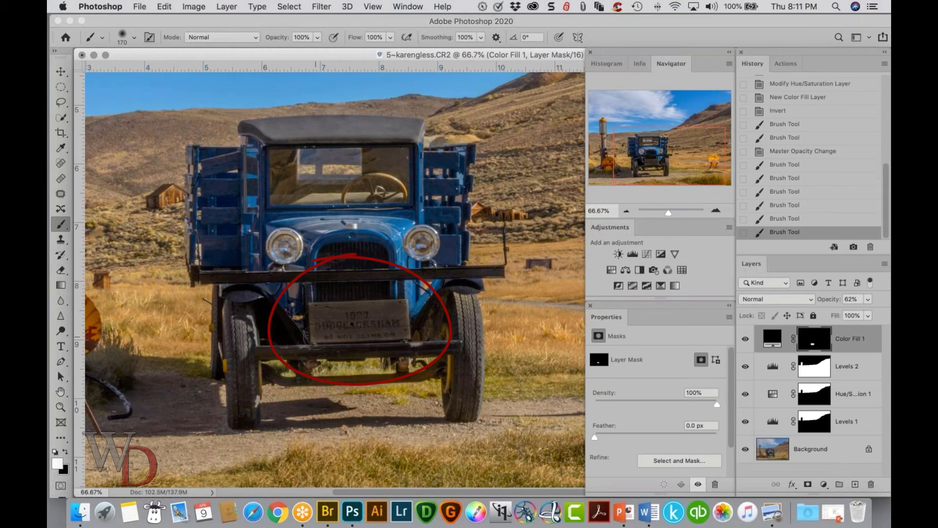
{"action": "left_click", "coordinate": [313, 338]}
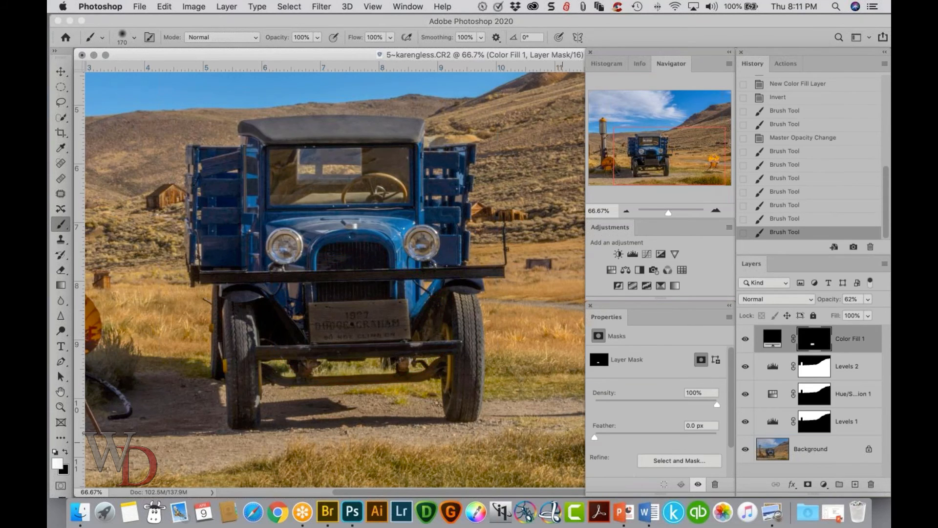
- Review the whole photo with the panels hidden, then bring the panels back and reduce the view to 33.3%
{"action": "key", "text": "super+0"}
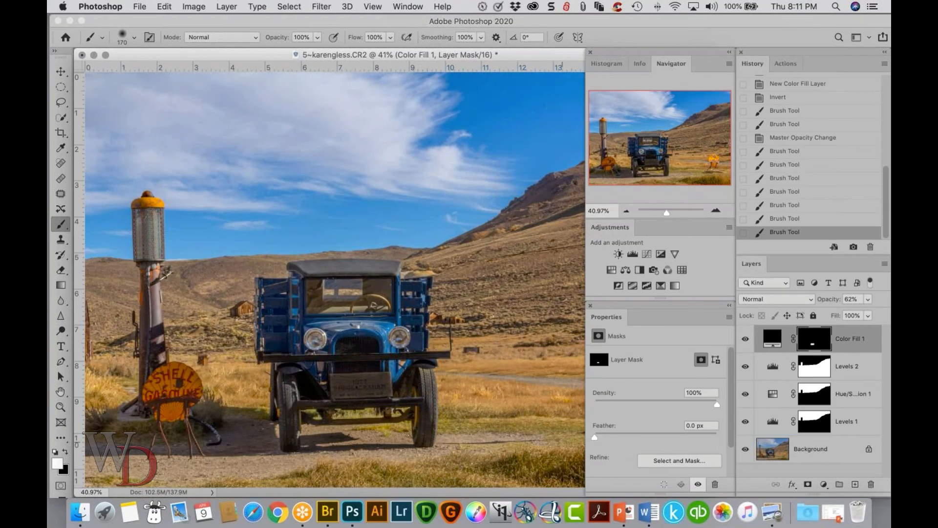
{"action": "key", "text": "Tab"}
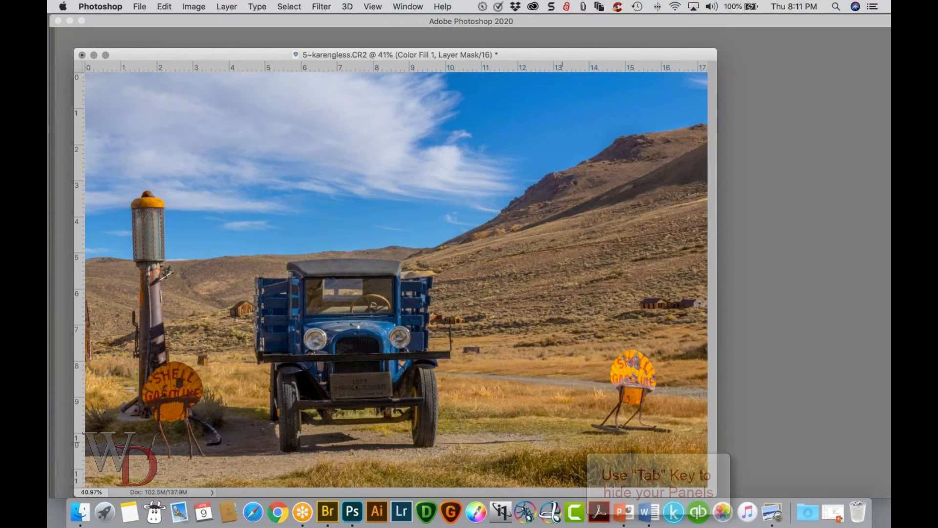
{"action": "key", "text": "Tab"}
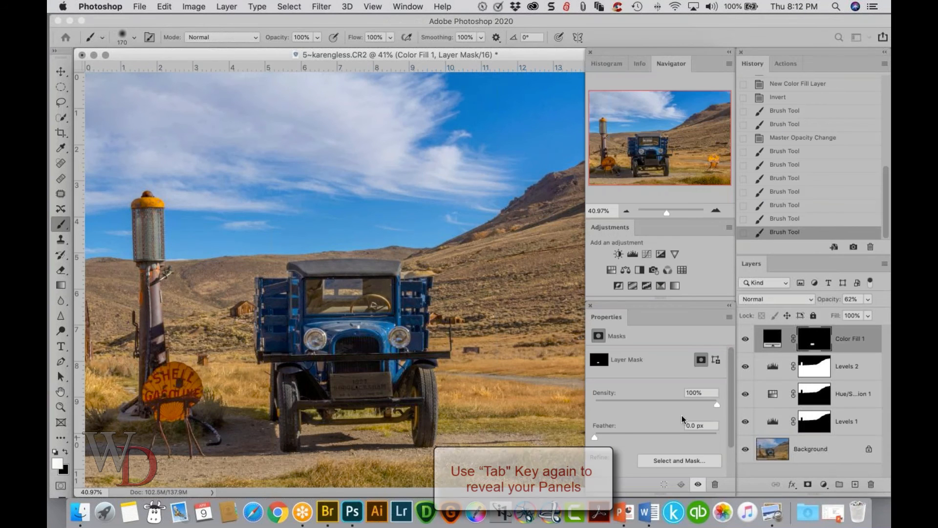
{"action": "key", "text": "super+minus"}
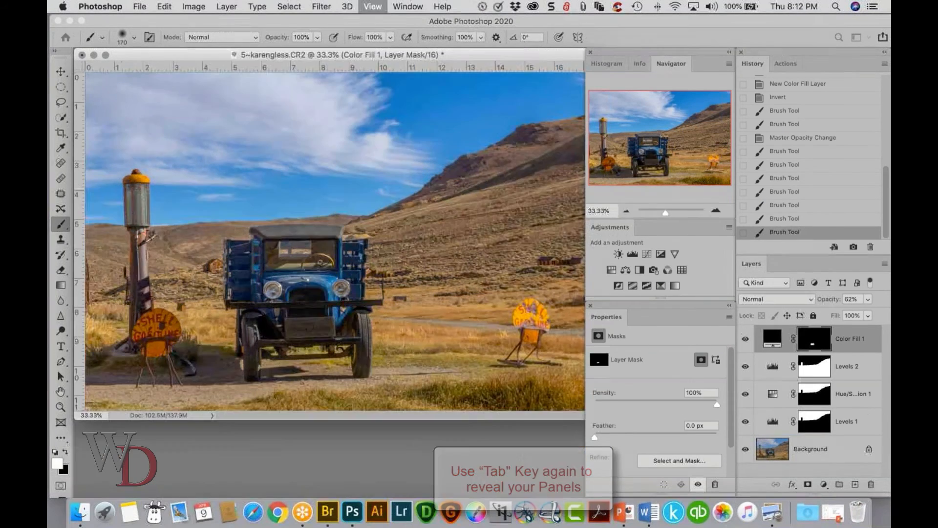
- Add a new layer in Overlay mode filled with the Overlay-neutral color (50% gray) above the black fill layer
{"action": "key", "text": "super+minus"}
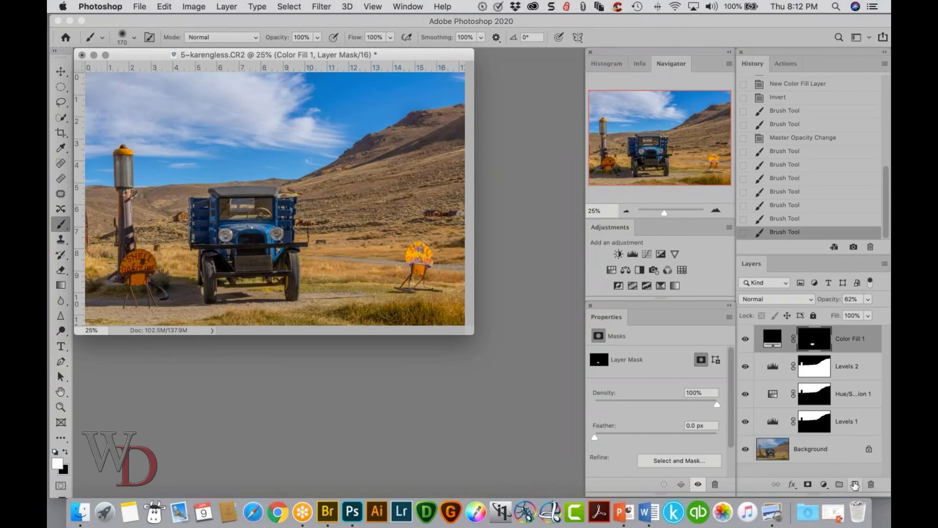
{"action": "left_click", "coordinate": [854, 484], "text": "alt"}
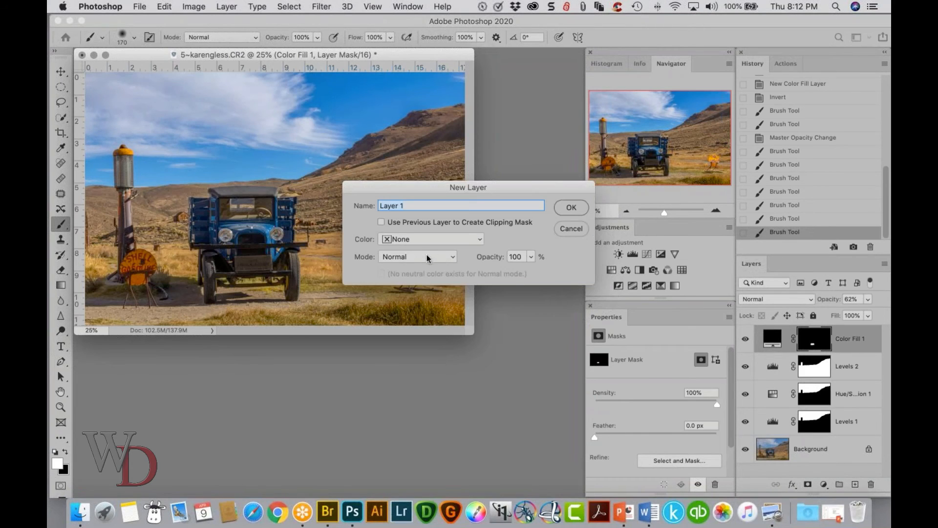
{"action": "left_click", "coordinate": [445, 258]}
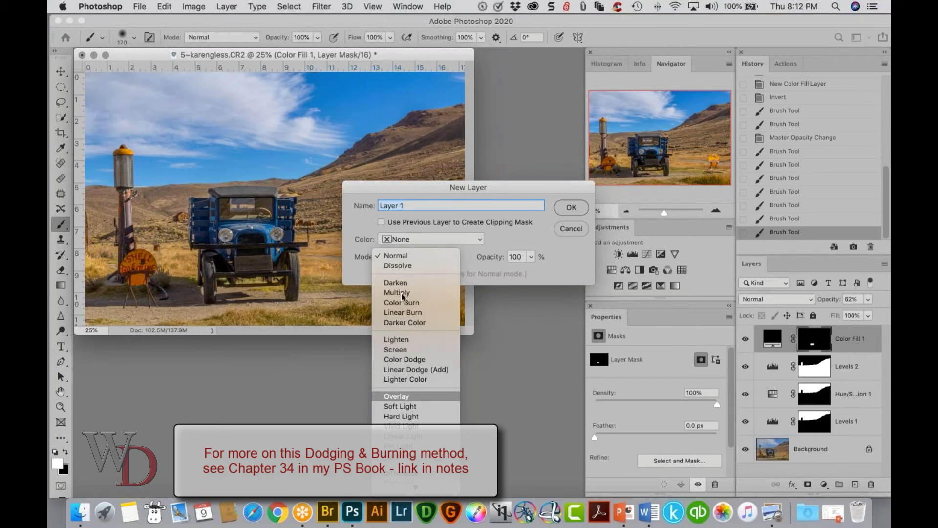
{"action": "key", "text": "Return"}
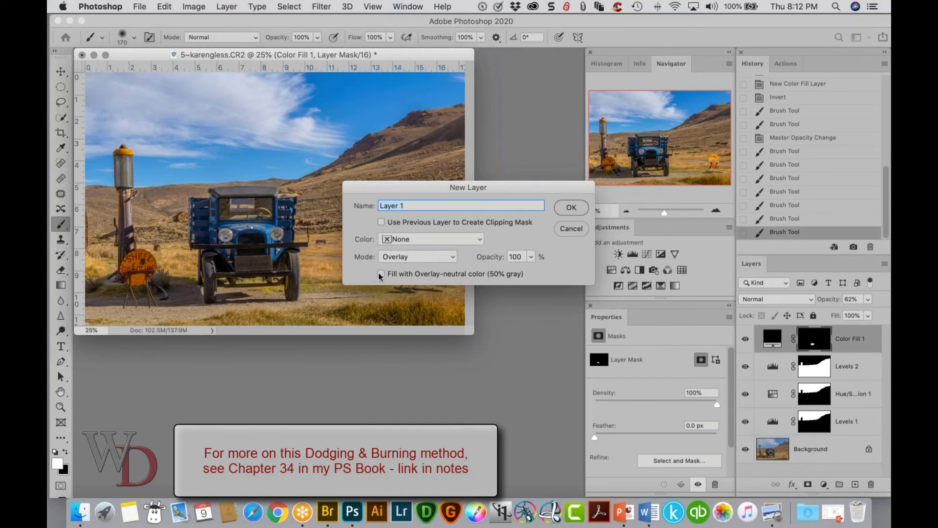
{"action": "left_click", "coordinate": [381, 274]}
{"action": "left_click", "coordinate": [570, 209]}
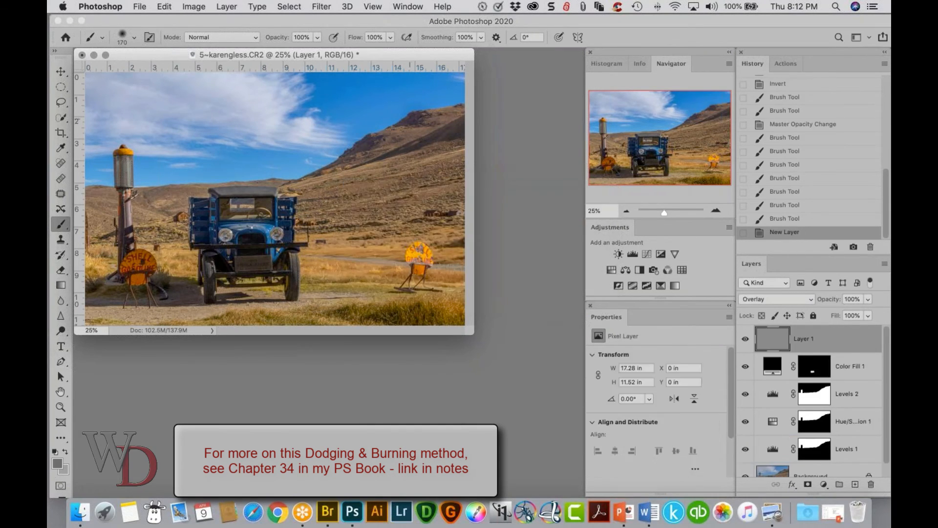
- Darken the photo's corners with dark gray and a 2344 px soft brush, and lower the Overlay layer's opacity to 68%
{"action": "left_click_drag", "start_coordinate": [425, 119], "coordinate": [565, 104]}
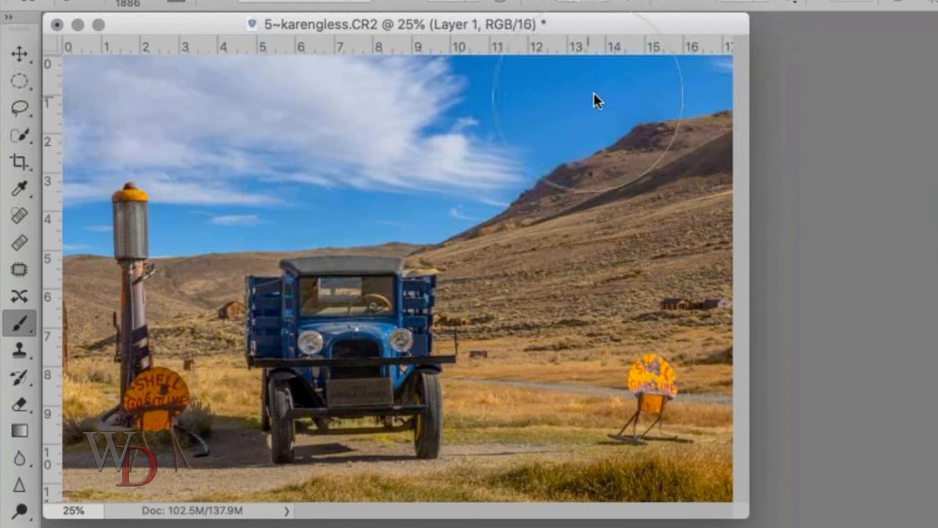
{"action": "mouse_move", "coordinate": [595, 98]}
{"action": "left_mouse_down"}
{"action": "mouse_move", "coordinate": [606, 80]}
{"action": "mouse_move", "coordinate": [858, 210]}
{"action": "left_mouse_up"}
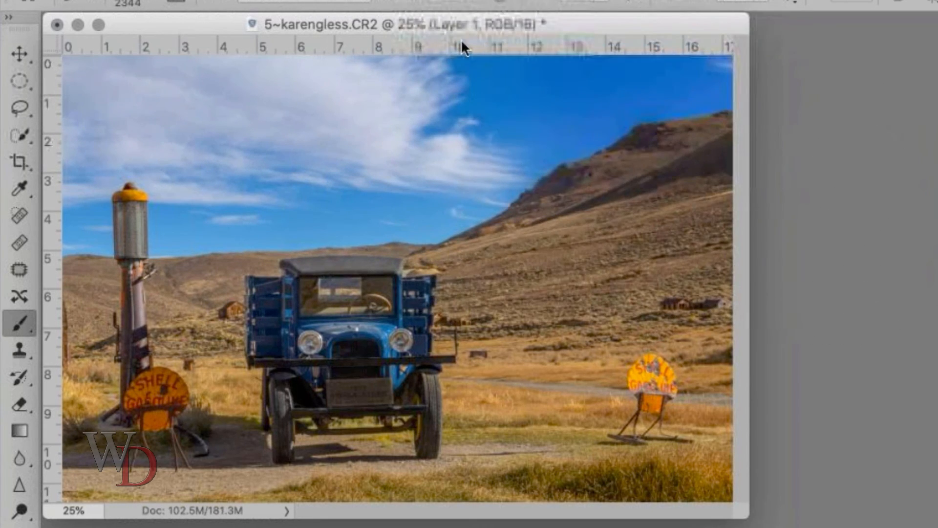
{"action": "left_click", "coordinate": [138, 78]}
{"action": "left_click", "coordinate": [695, 424]}
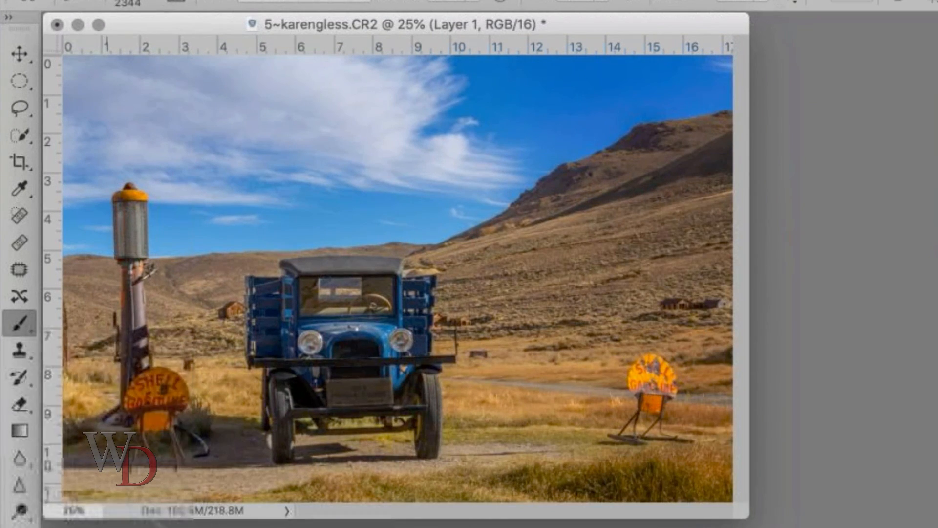
{"action": "left_click", "coordinate": [103, 455]}
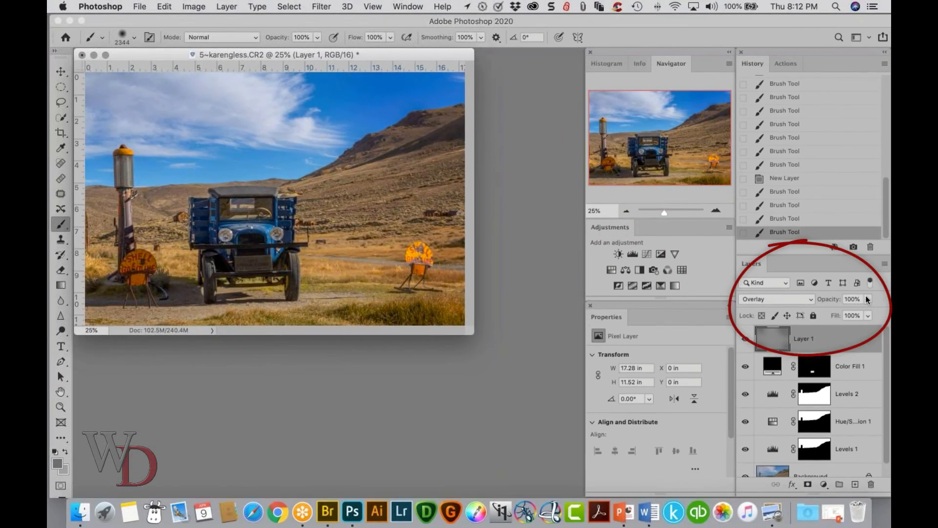
{"action": "left_click", "coordinate": [868, 299]}
{"action": "left_click_drag", "start_coordinate": [866, 316], "coordinate": [851, 316]}
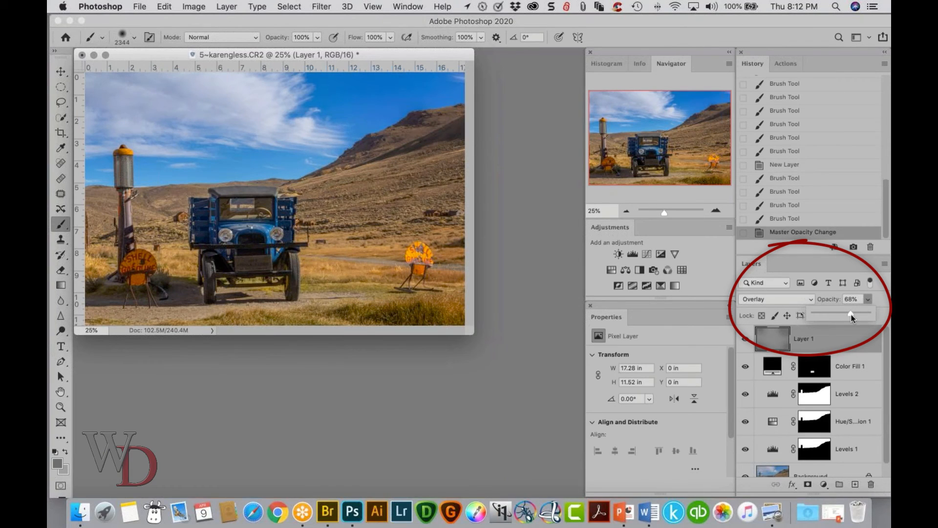
- Toggle the Overlay layer's visibility repeatedly to compare the photo with and without the darkened corners, leaving the layer visible
{"action": "left_click", "coordinate": [745, 340]}
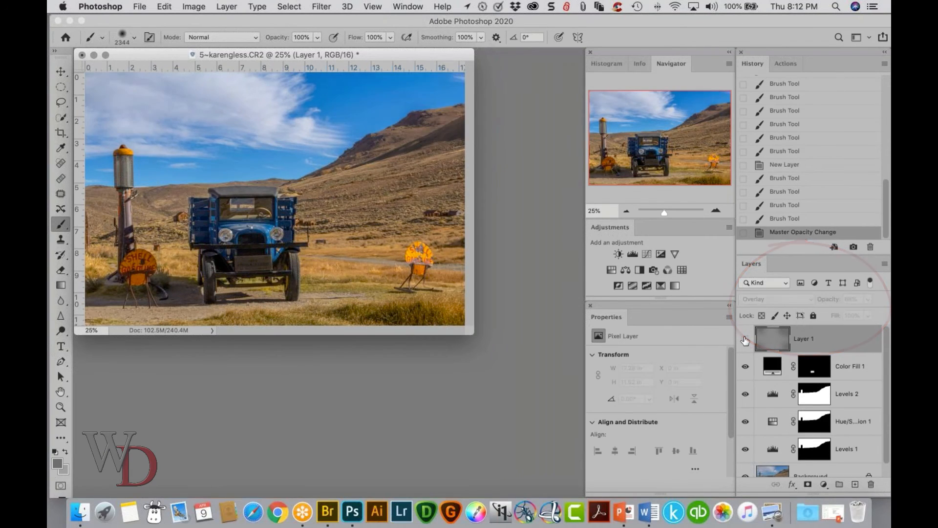
{"action": "left_click", "coordinate": [745, 340]}
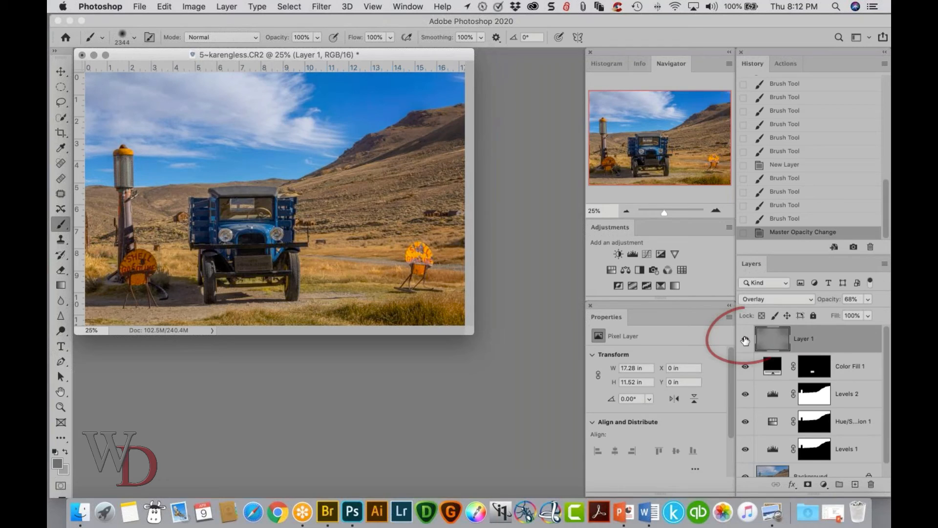
{"action": "left_click", "coordinate": [745, 339]}
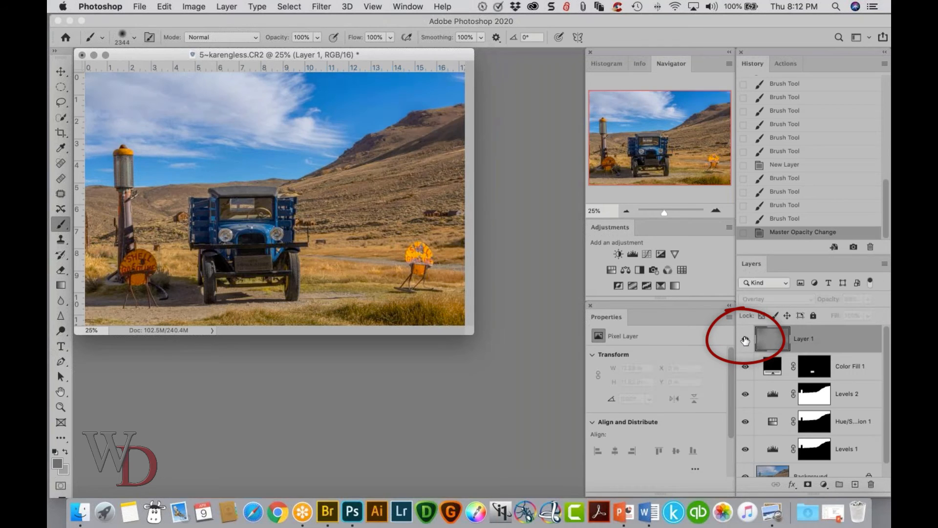
{"action": "left_click", "coordinate": [745, 340]}
{"action": "left_click", "coordinate": [745, 340]}
{"action": "left_click", "coordinate": [745, 339]}
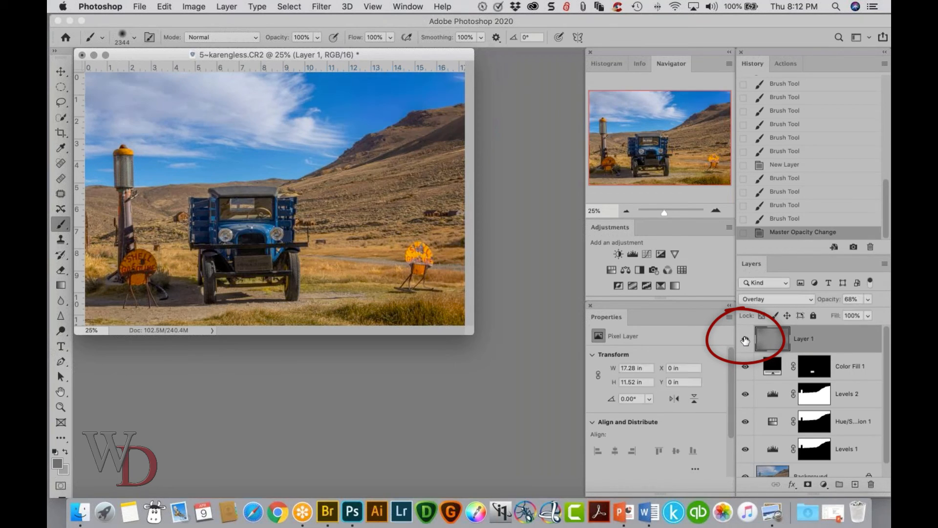
{"action": "left_click", "coordinate": [745, 340]}
{"action": "left_click", "coordinate": [745, 340]}
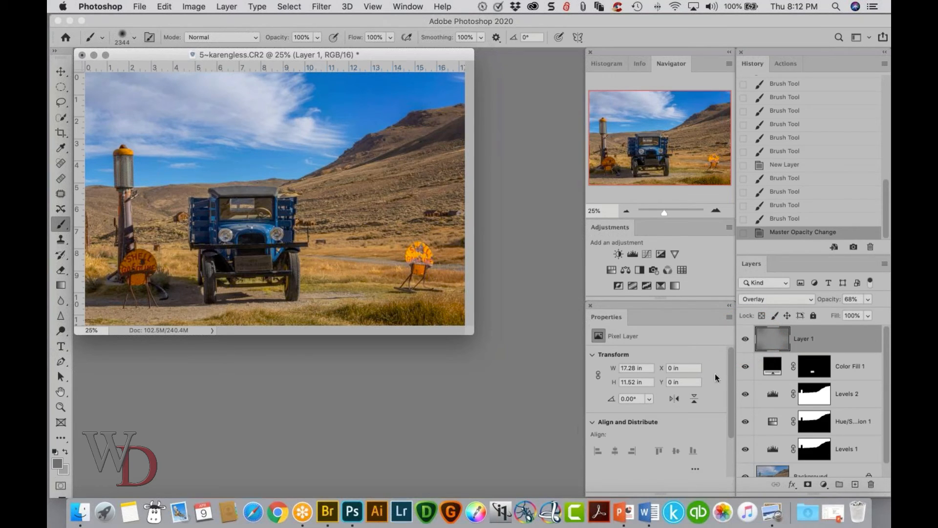
{"action": "left_click", "coordinate": [746, 339]}
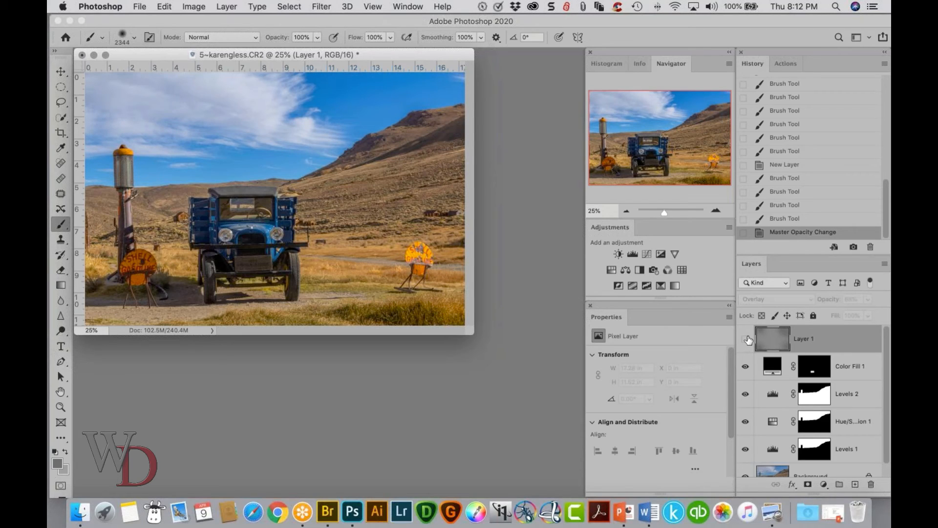
{"action": "left_click", "coordinate": [746, 339]}
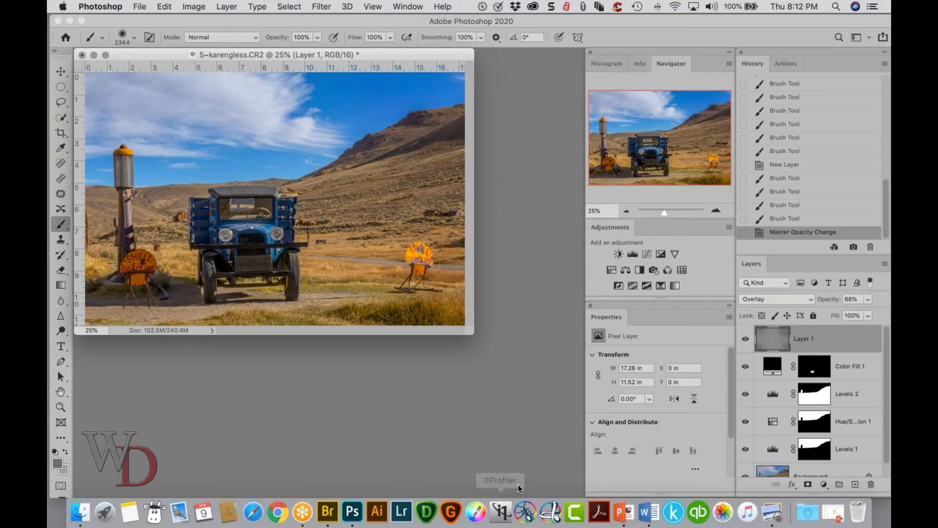
- Swap to light gray and lighten the Shell Gasoline sign with a 450 px brush and the gas pump with a 286 px brush
{"action": "key", "text": "x"}
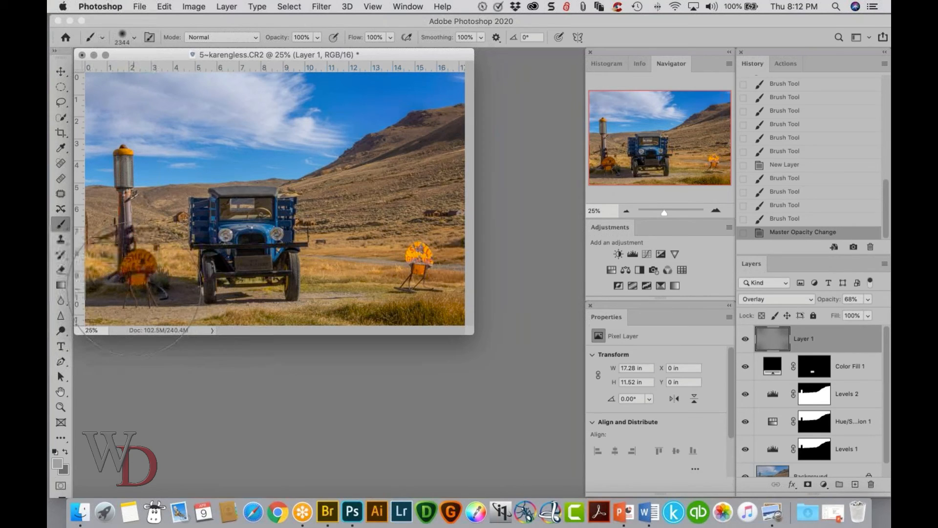
{"action": "left_click_drag", "start_coordinate": [135, 290], "coordinate": [87, 289]}
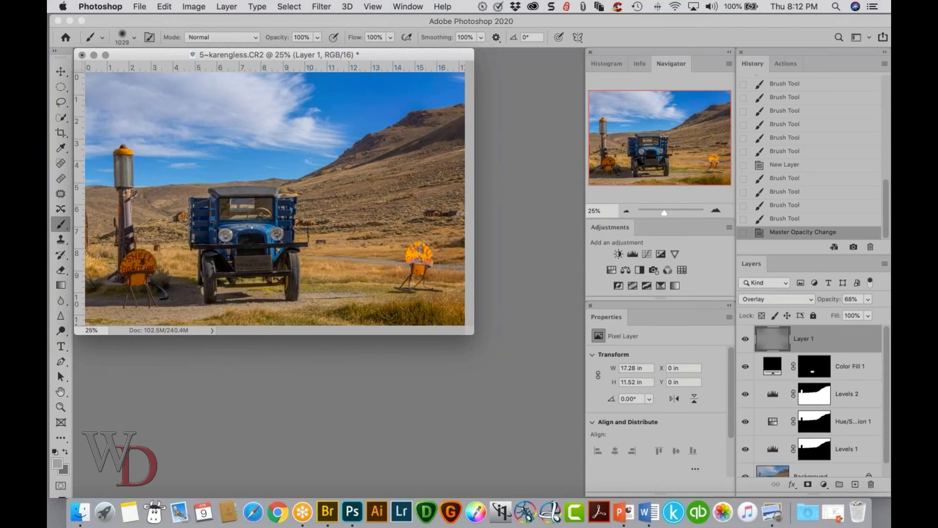
{"action": "key", "text": "super+equal"}
{"action": "left_click_drag", "start_coordinate": [481, 145], "coordinate": [481, 100]}
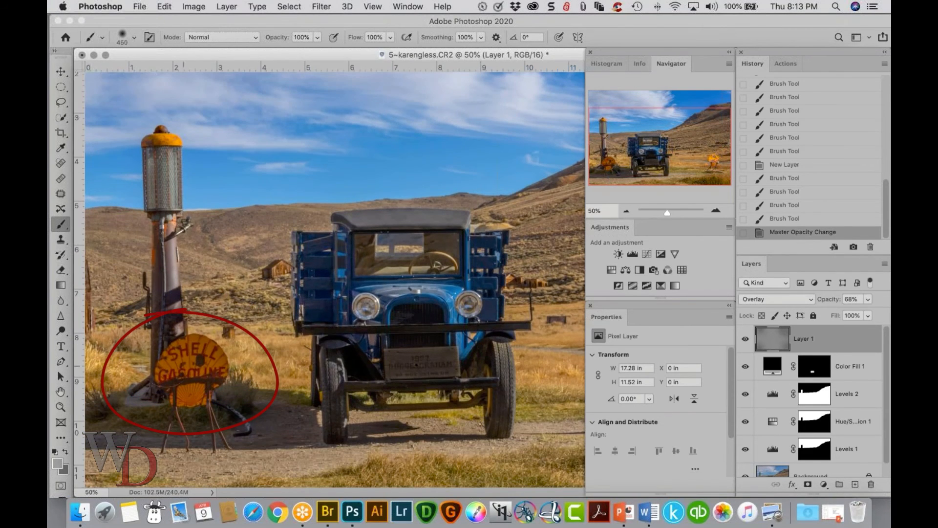
{"action": "left_click_drag", "start_coordinate": [192, 362], "coordinate": [200, 389]}
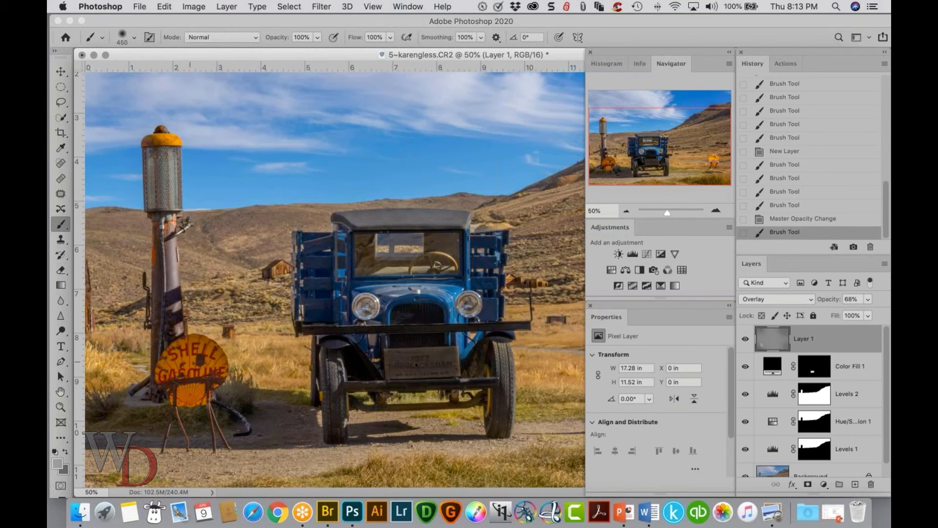
{"action": "left_click_drag", "start_coordinate": [191, 361], "coordinate": [167, 358]}
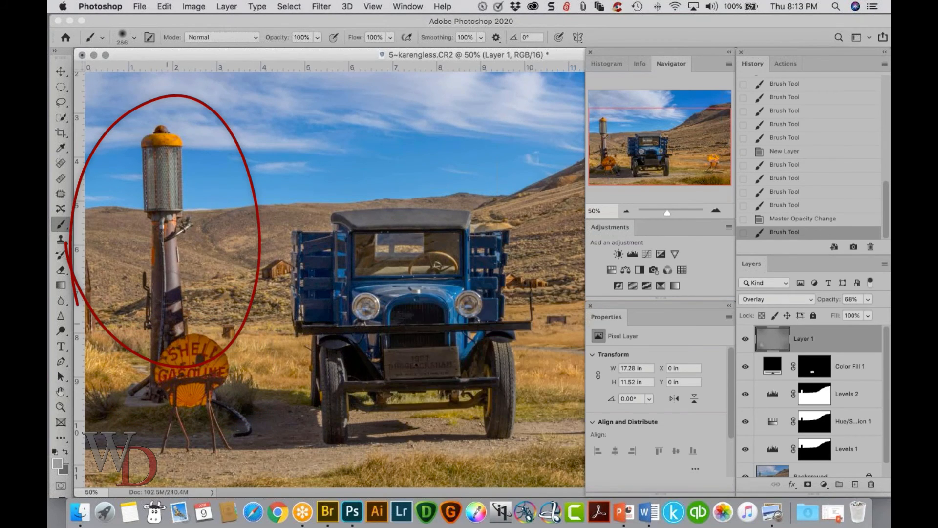
{"action": "mouse_move", "coordinate": [167, 288]}
{"action": "left_mouse_down"}
{"action": "mouse_move", "coordinate": [166, 154]}
{"action": "mouse_move", "coordinate": [143, 244]}
{"action": "left_mouse_up"}
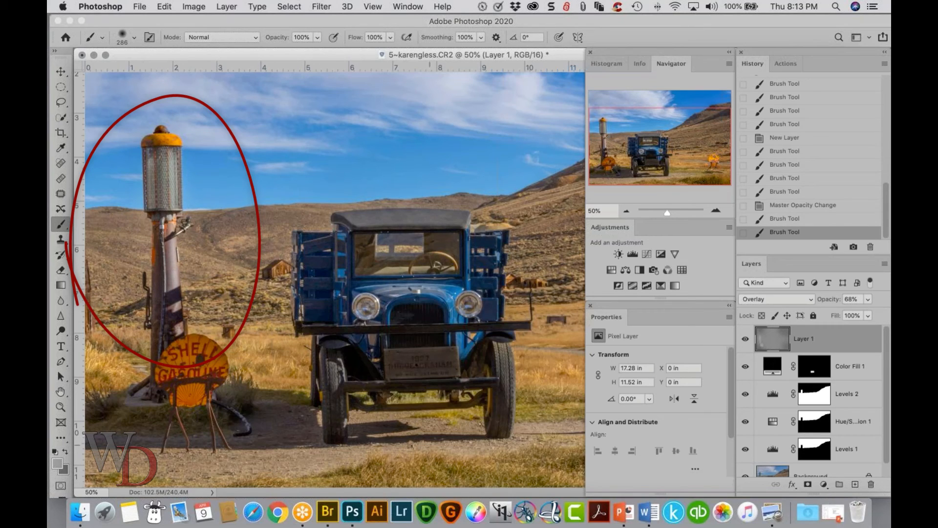
- Toggle the Overlay layer's visibility to check the lightened sign and pump, both close up and in the whole photo at 25%
{"action": "left_click", "coordinate": [743, 341]}
{"action": "left_click", "coordinate": [743, 341]}
{"action": "key", "text": "super+minus"}
{"action": "key", "text": "super+minus"}
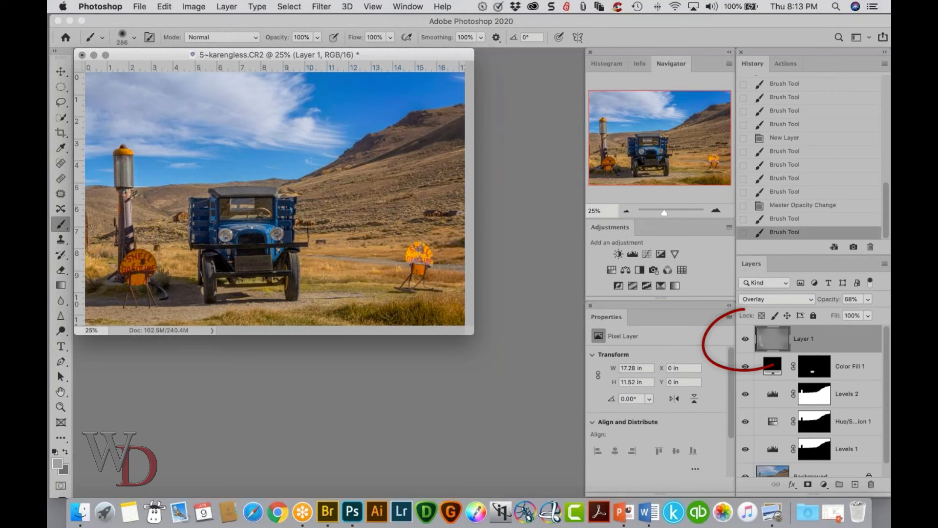
{"action": "left_click", "coordinate": [745, 339]}
{"action": "left_click", "coordinate": [745, 339]}
{"action": "key", "text": "super+s"}
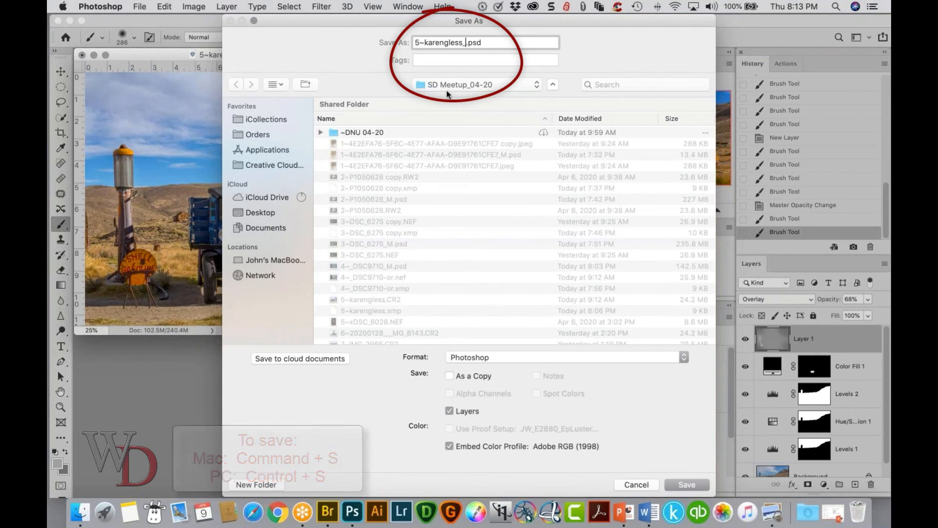
{"action": "type", "text": "_M"}
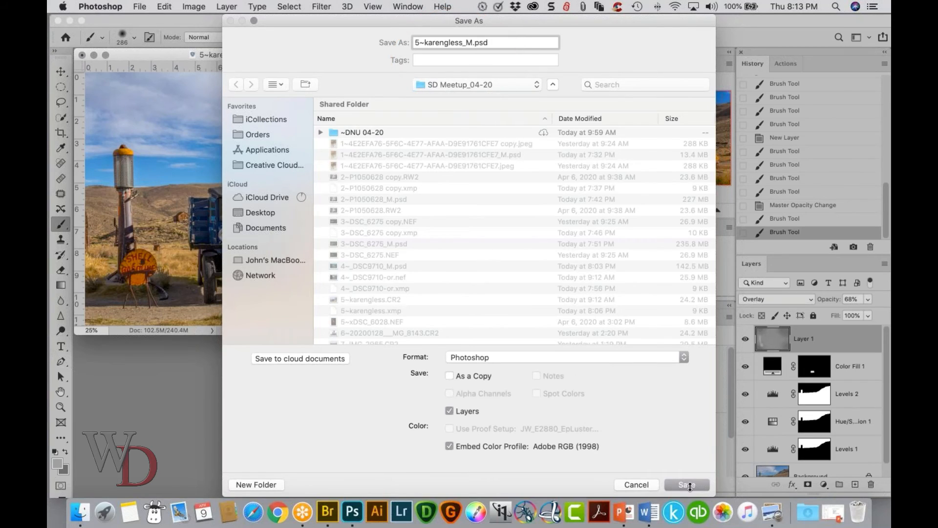
{"action": "left_click", "coordinate": [686, 484]}
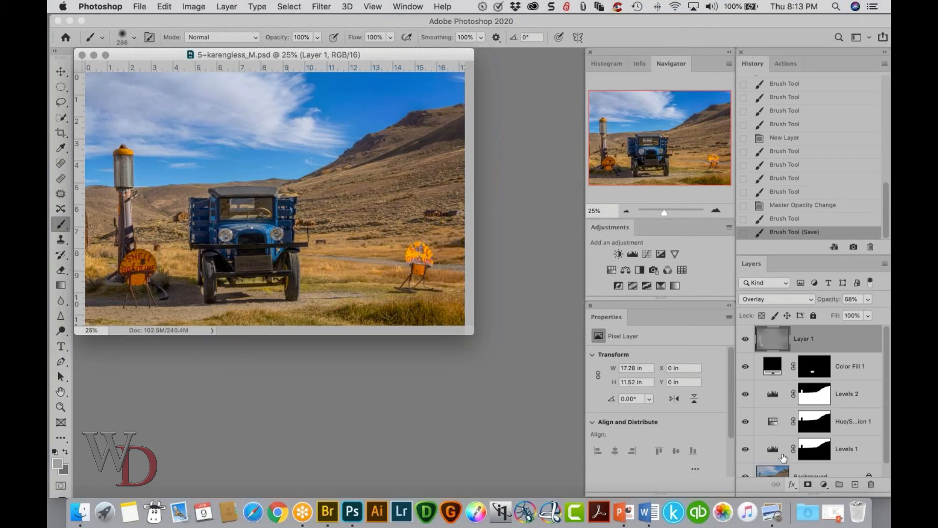
{"action": "left_click", "coordinate": [82, 56]}
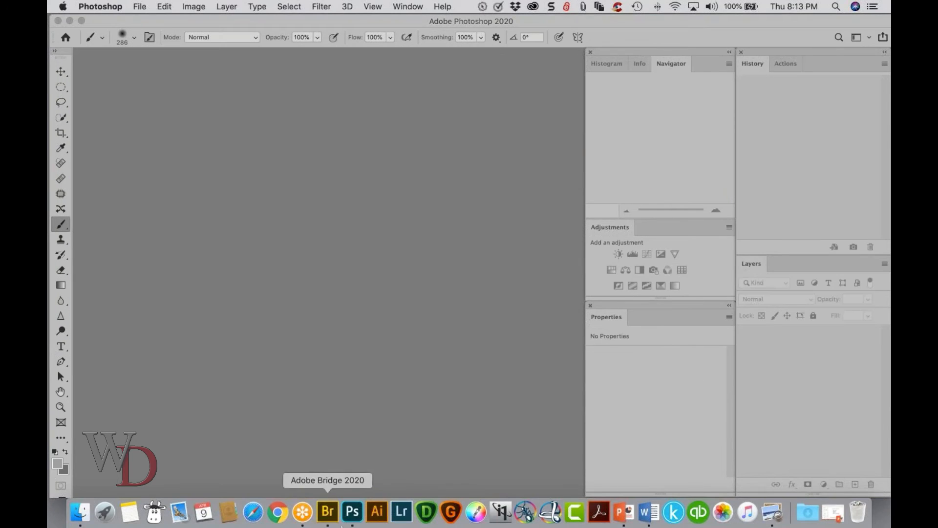
- Switch to Adobe Bridge, open the bird photo starting with 6~ in Camera Raw, and set its Highlights and Whites to -100
{"action": "left_click", "coordinate": [328, 511]}
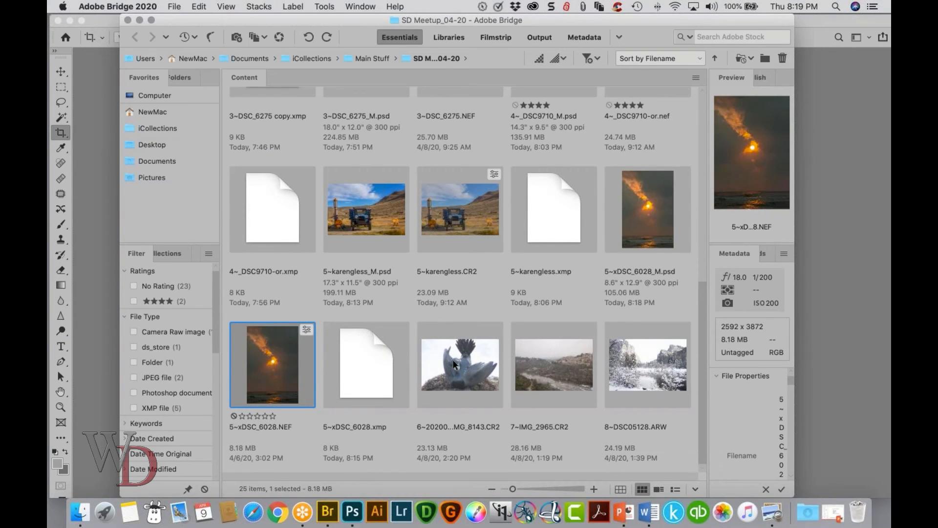
{"action": "double_click", "coordinate": [458, 359]}
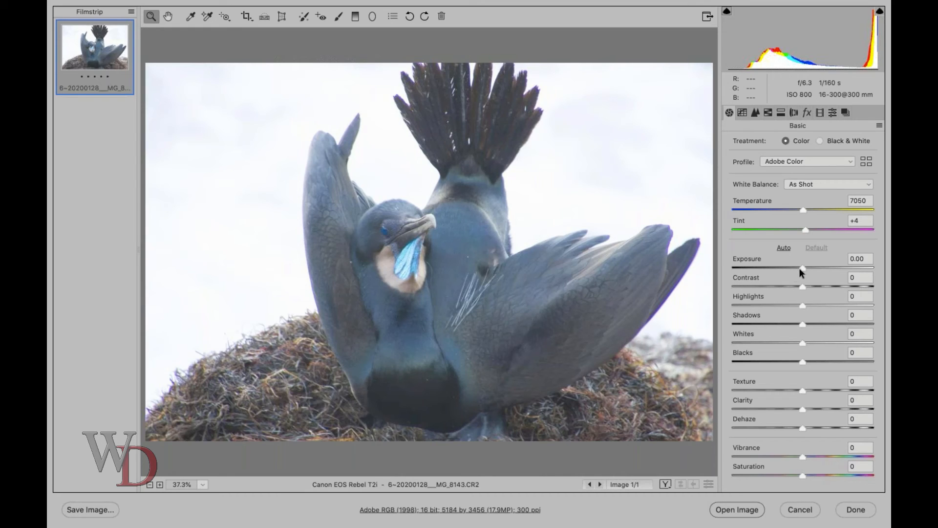
{"action": "left_click_drag", "start_coordinate": [801, 323], "coordinate": [648, 323]}
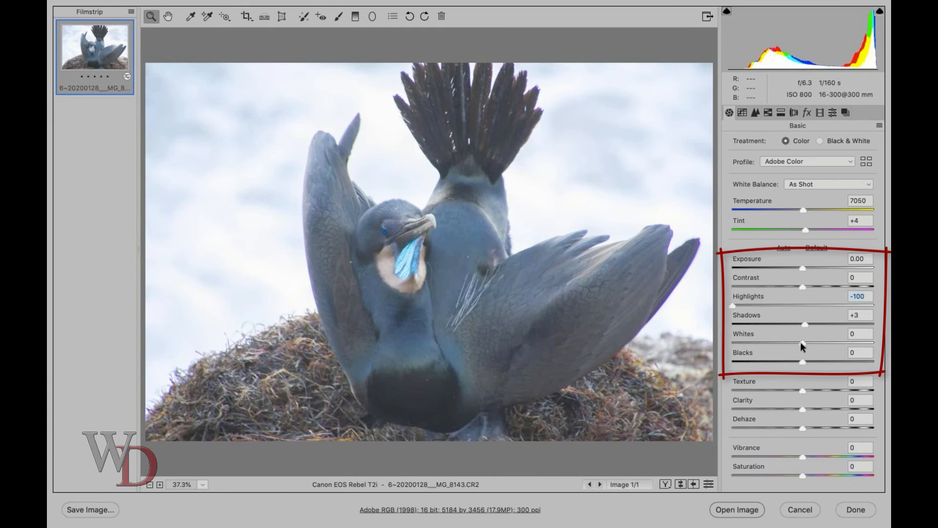
{"action": "left_click_drag", "start_coordinate": [800, 341], "coordinate": [680, 347]}
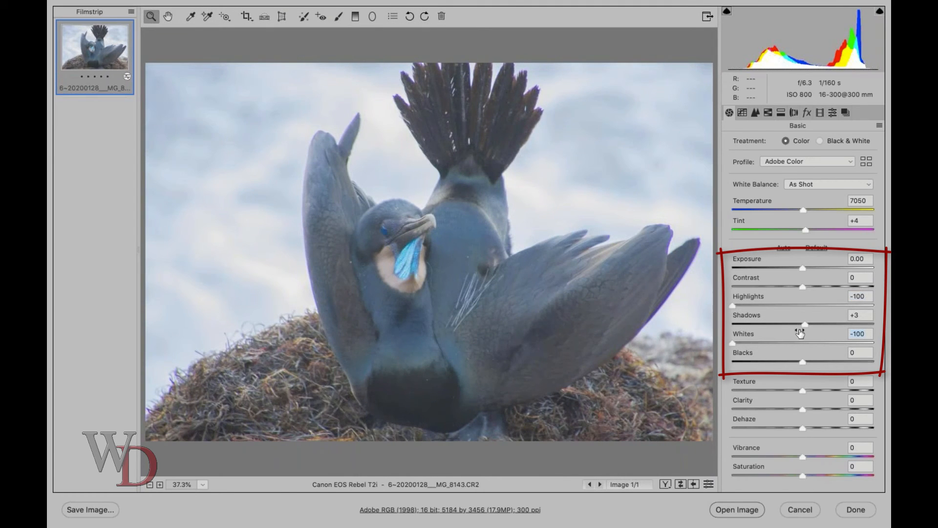
- Set the bird photo's Exposure to -0.95, Shadows to +48 and Contrast to -16
{"action": "left_click_drag", "start_coordinate": [799, 266], "coordinate": [790, 266]}
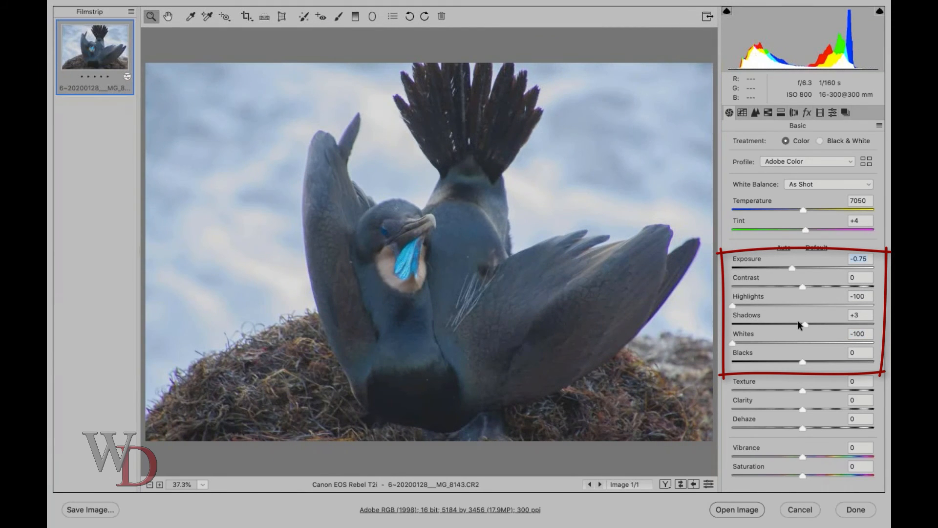
{"action": "left_click_drag", "start_coordinate": [805, 322], "coordinate": [836, 325]}
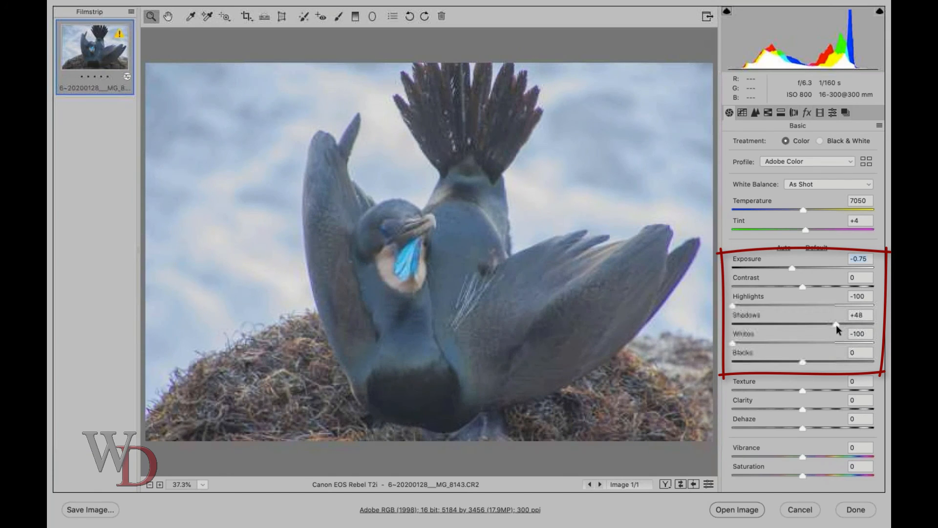
{"action": "mouse_move", "coordinate": [791, 267]}
{"action": "left_mouse_down"}
{"action": "mouse_move", "coordinate": [798, 285]}
{"action": "mouse_move", "coordinate": [788, 285]}
{"action": "left_mouse_up"}
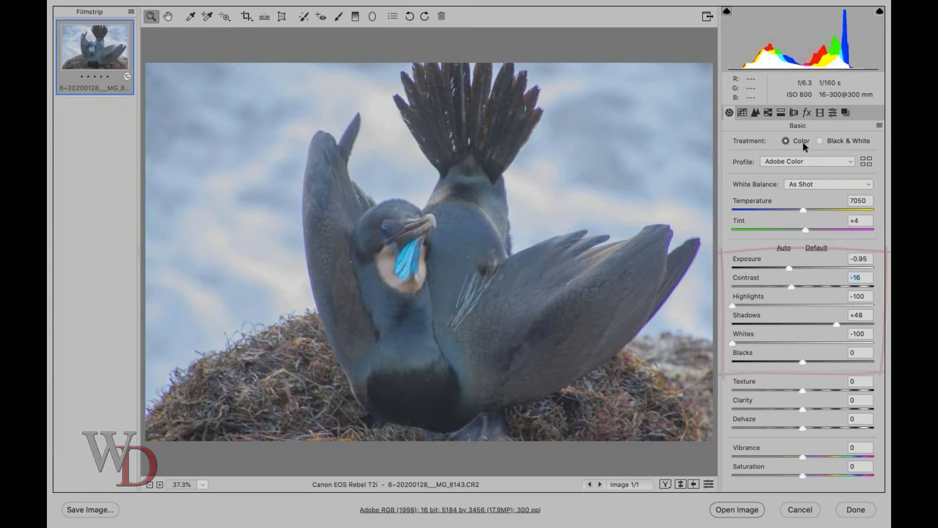
- Enable Remove Chromatic Aberration and Enable Profile Corrections for the bird photo, switching the profile corrections off and on to compare
{"action": "left_click", "coordinate": [793, 112]}
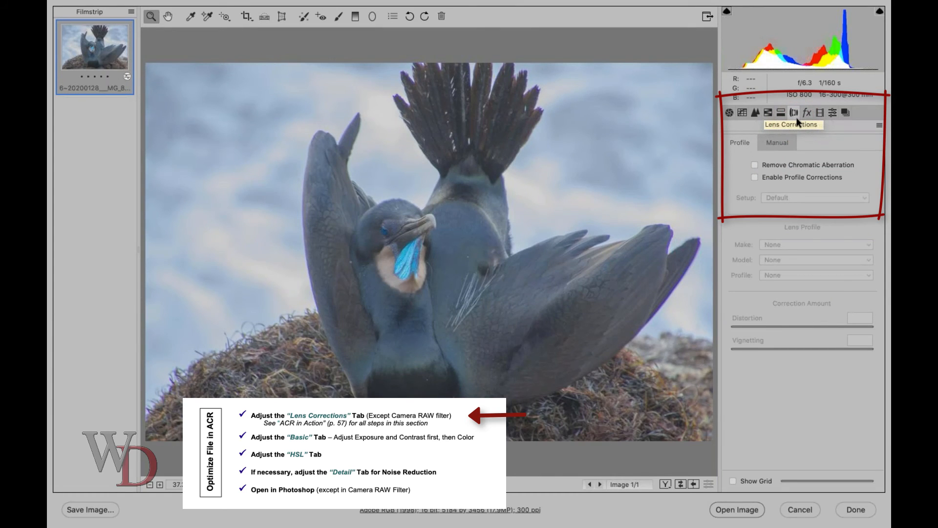
{"action": "left_click", "coordinate": [755, 164]}
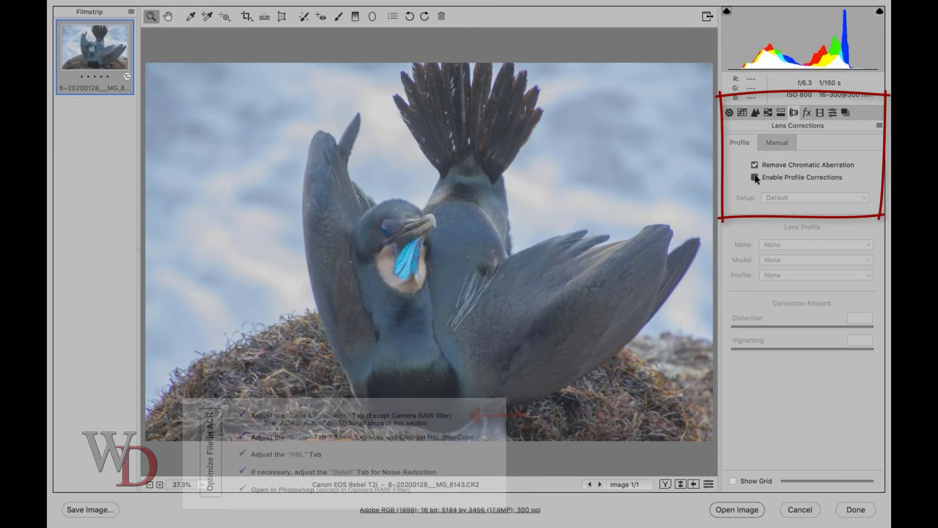
{"action": "left_click", "coordinate": [755, 176]}
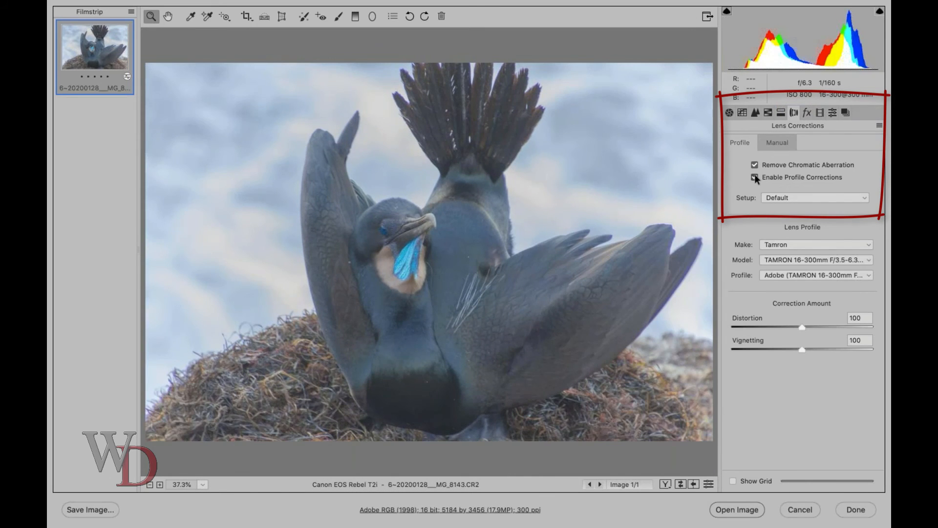
{"action": "left_click", "coordinate": [754, 176]}
{"action": "left_click", "coordinate": [755, 176]}
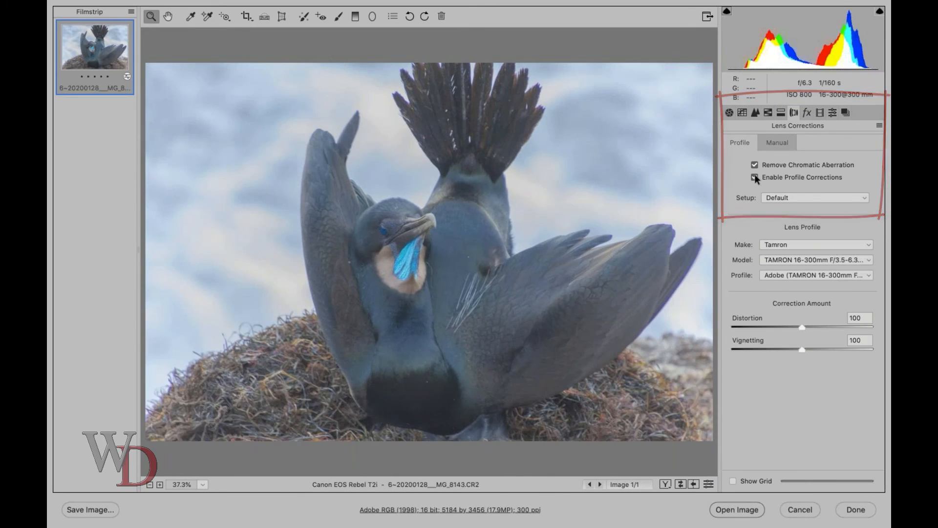
- Return to the Basic adjustments and set the bird photo's Shadows to +67 and Exposure to -1.50
{"action": "left_click", "coordinate": [728, 114]}
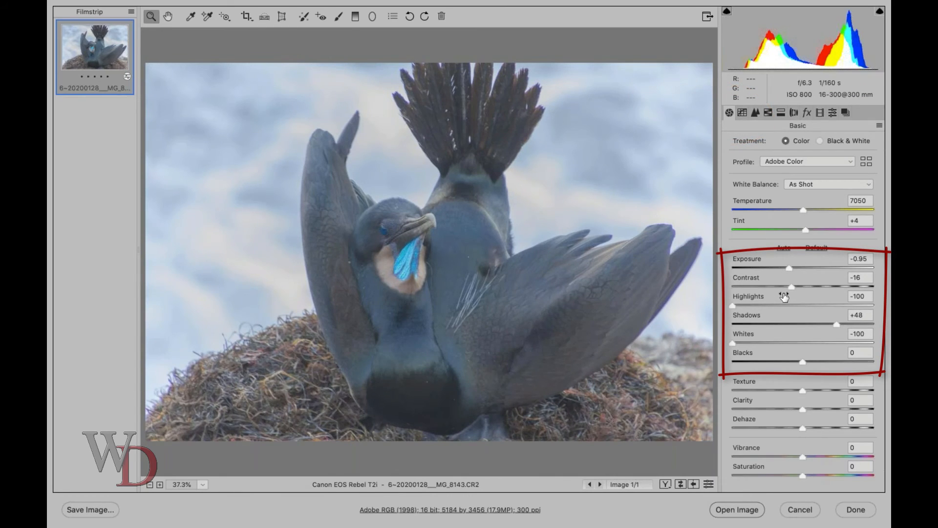
{"action": "left_click_drag", "start_coordinate": [834, 323], "coordinate": [848, 323]}
{"action": "mouse_move", "coordinate": [779, 268]}
{"action": "left_mouse_down"}
{"action": "mouse_move", "coordinate": [765, 267]}
{"action": "mouse_move", "coordinate": [780, 268]}
{"action": "left_mouse_up"}
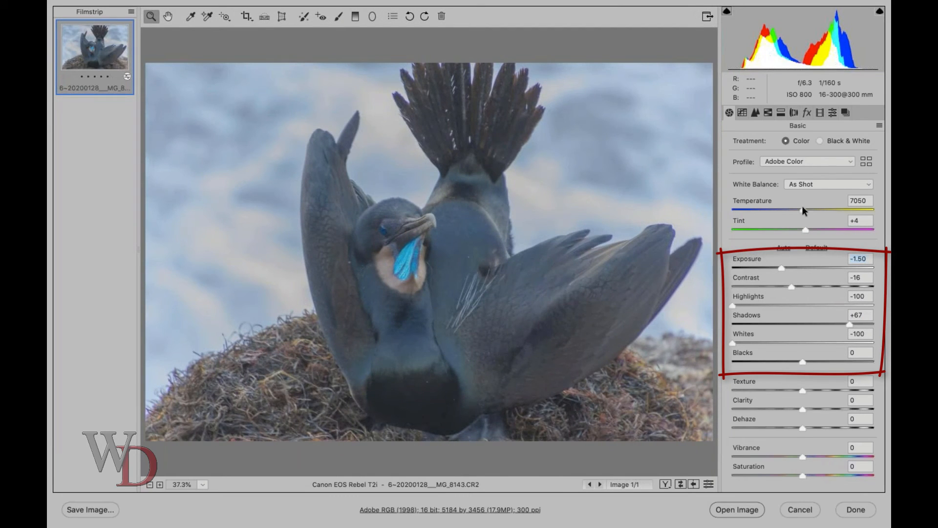
- Set the bird photo's Temperature to 7150, Texture to +7 and Vibrance to +40
{"action": "left_click_drag", "start_coordinate": [802, 206], "coordinate": [803, 206]}
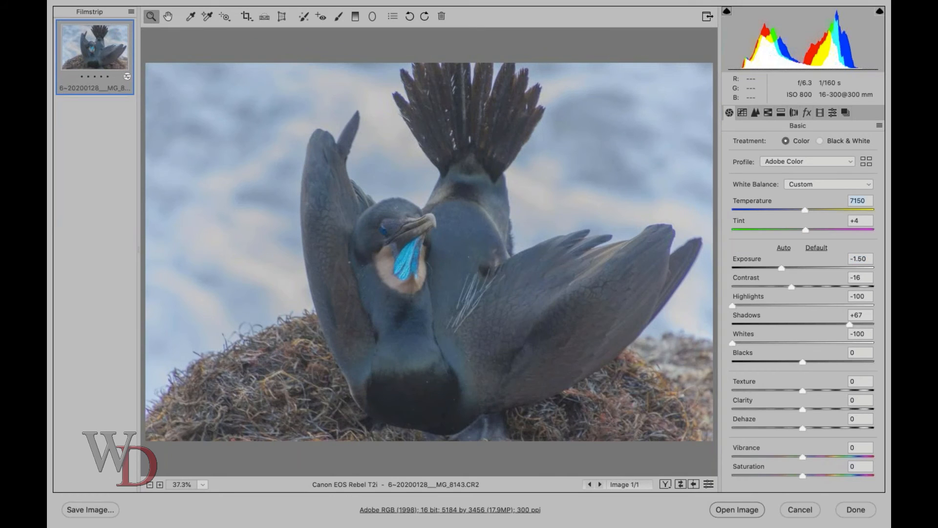
{"action": "left_click_drag", "start_coordinate": [801, 387], "coordinate": [806, 387]}
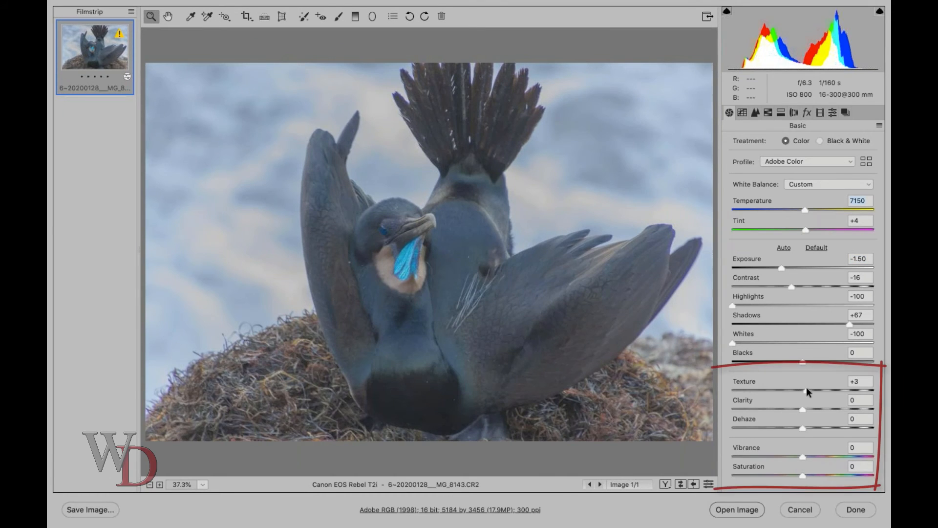
{"action": "left_click_drag", "start_coordinate": [802, 455], "coordinate": [831, 456]}
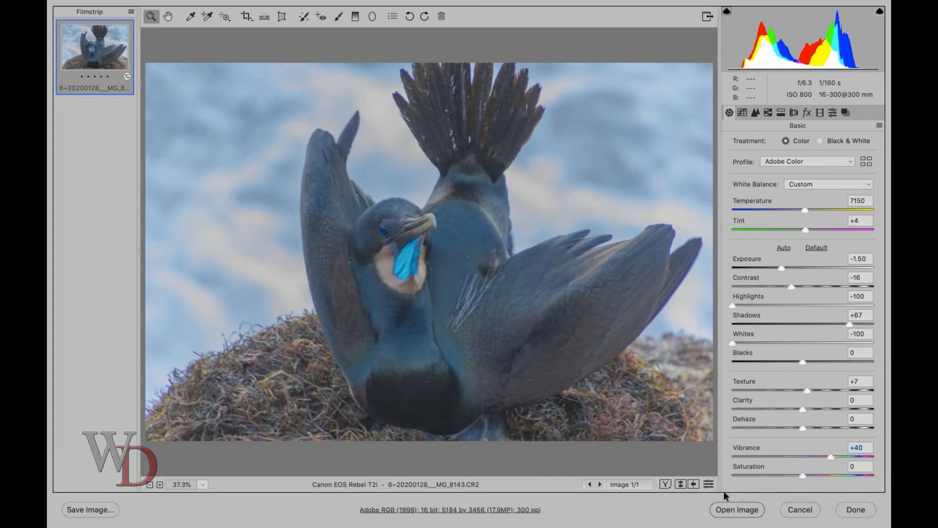
- Compare the photo and histogram under default and adjusted Basic settings, restore the adjusted settings, and open the photo in Photoshop
{"action": "left_click", "coordinate": [709, 483]}
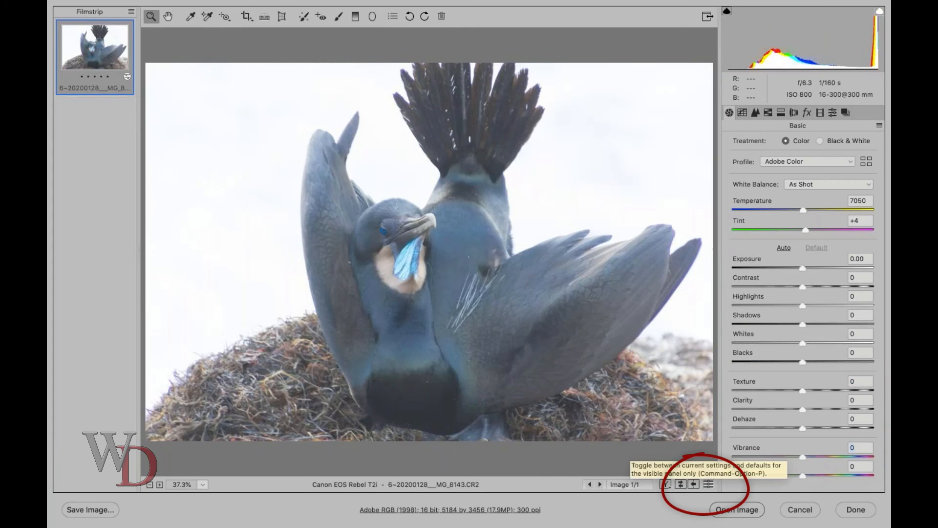
{"action": "left_click", "coordinate": [709, 483]}
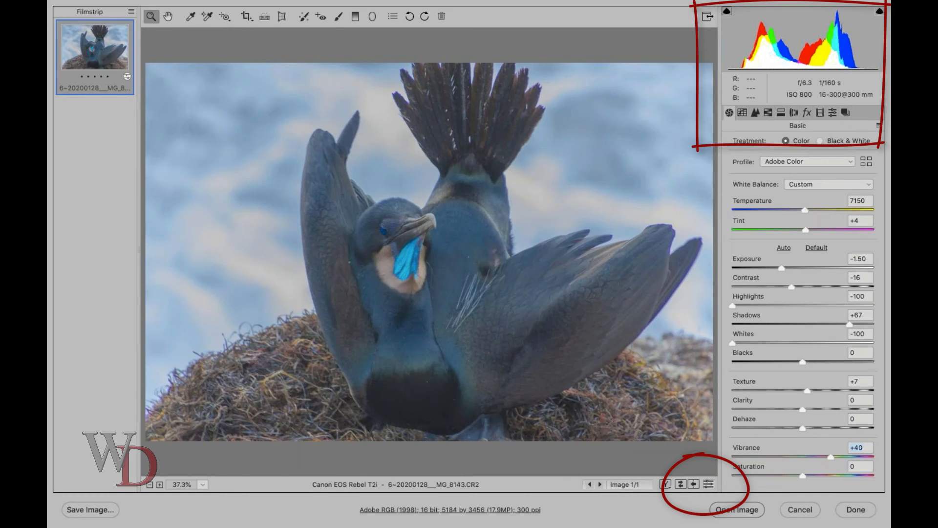
{"action": "left_click", "coordinate": [709, 484]}
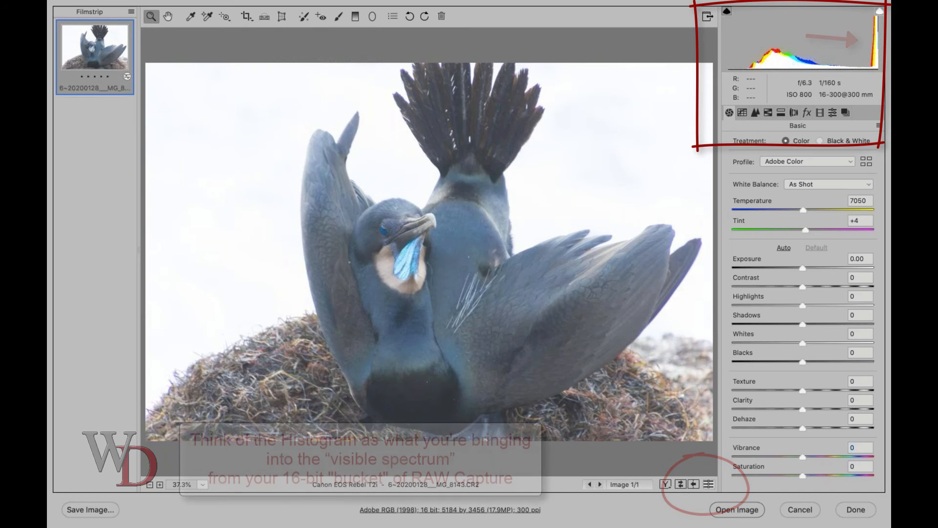
{"action": "left_click", "coordinate": [709, 484]}
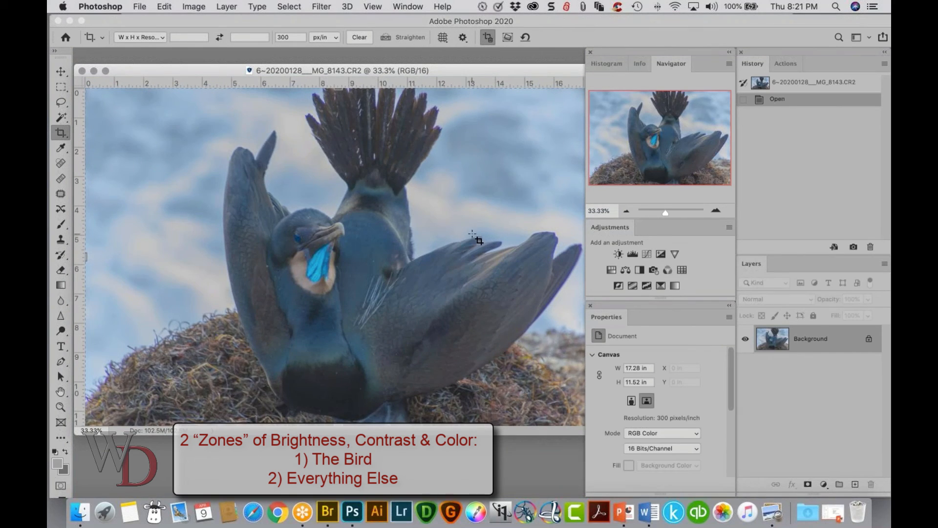
{"action": "left_click", "coordinate": [632, 253]}
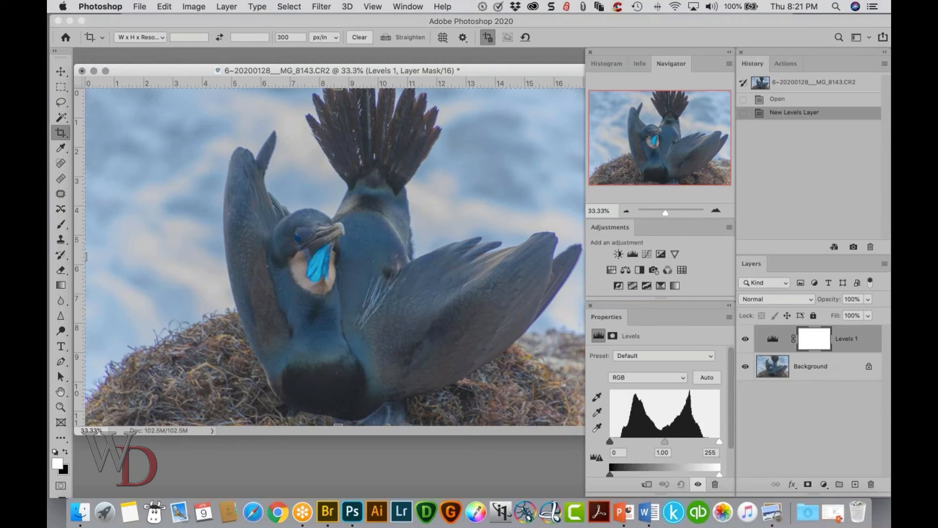
{"action": "left_click", "coordinate": [808, 366]}
{"action": "scroll", "coordinate": [726, 460], "scroll_direction": "down", "scroll_amount": 3}
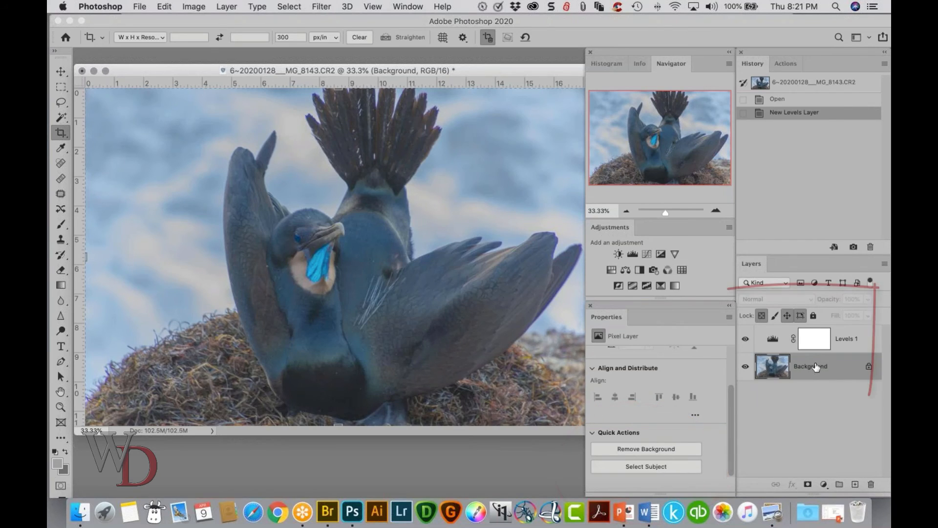
{"action": "left_click", "coordinate": [774, 99]}
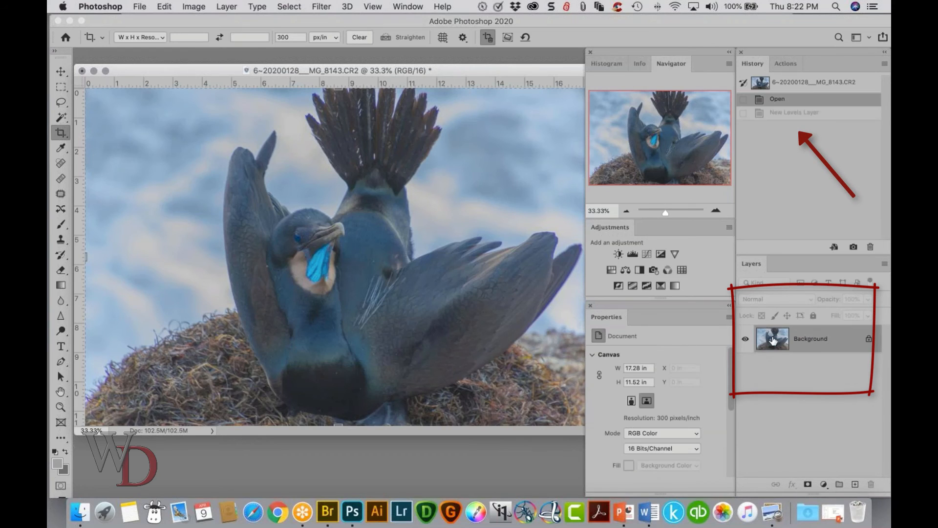
{"action": "scroll", "coordinate": [668, 406], "scroll_direction": "down", "scroll_amount": 3}
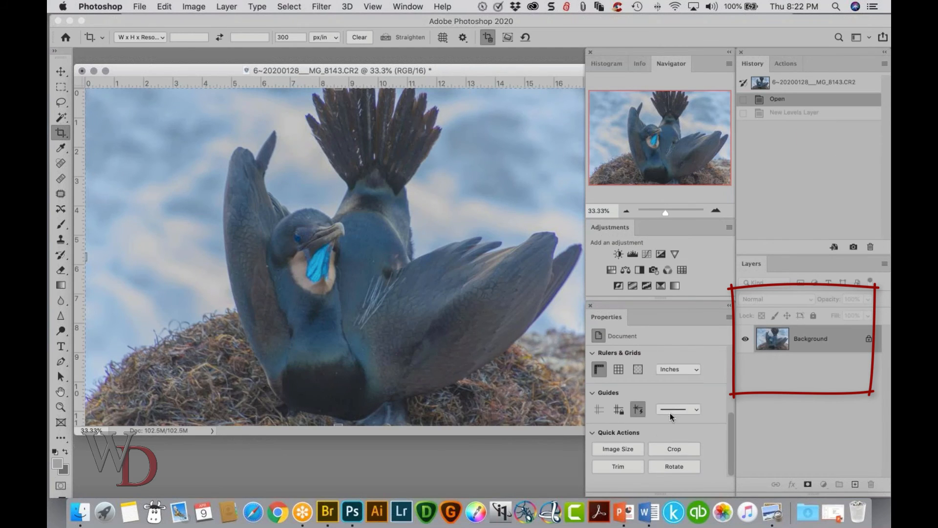
{"action": "scroll", "coordinate": [682, 424], "scroll_direction": "down", "scroll_amount": 4}
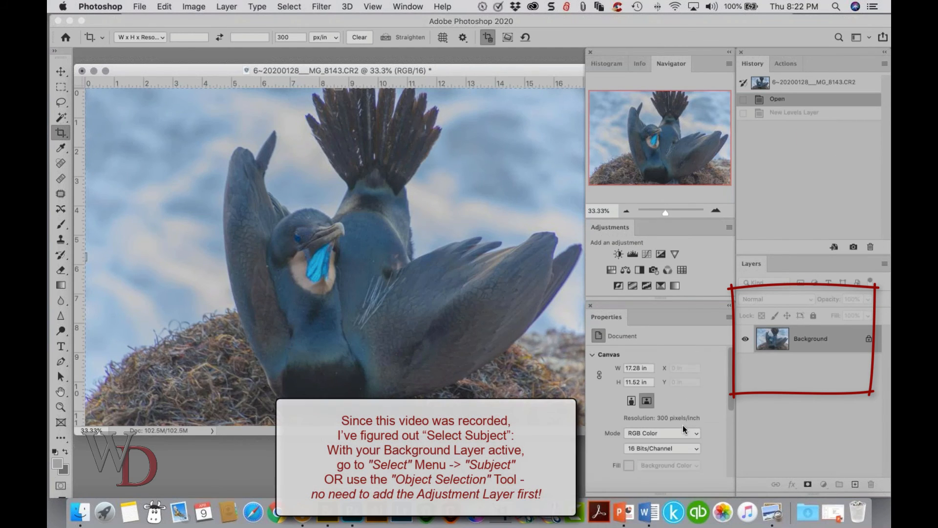
- Add a Levels adjustment layer, then select the bird on the Background layer with Select Subject and check the selection with the panels hidden
{"action": "left_click", "coordinate": [632, 254]}
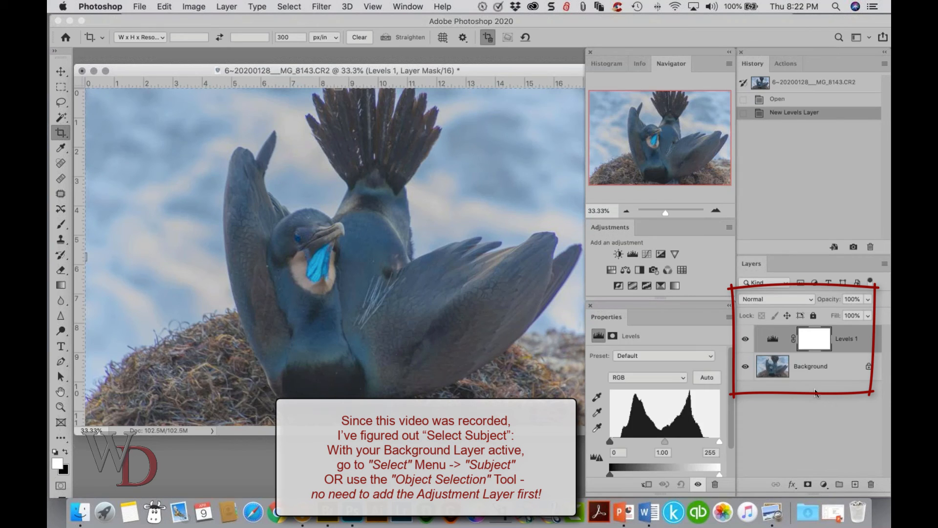
{"action": "left_click", "coordinate": [775, 370]}
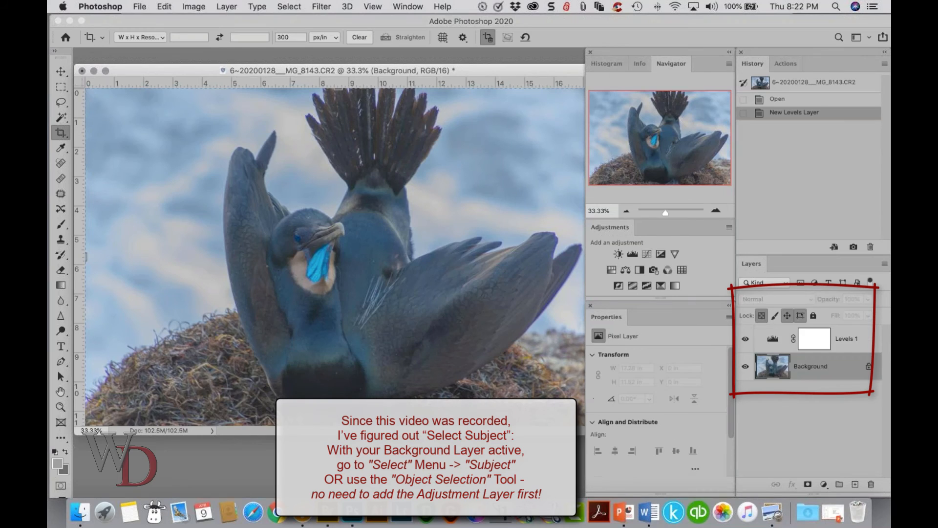
{"action": "scroll", "coordinate": [654, 420], "scroll_direction": "down", "scroll_amount": 3}
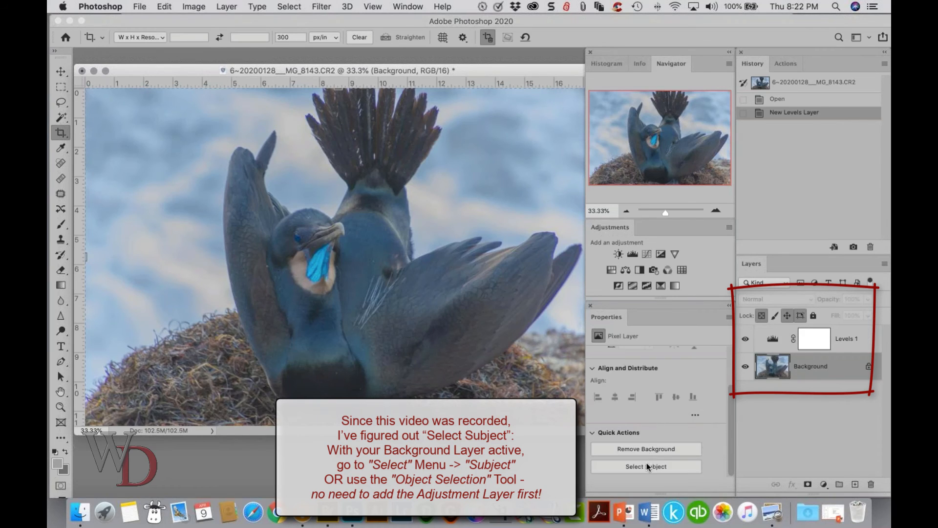
{"action": "left_click", "coordinate": [646, 466]}
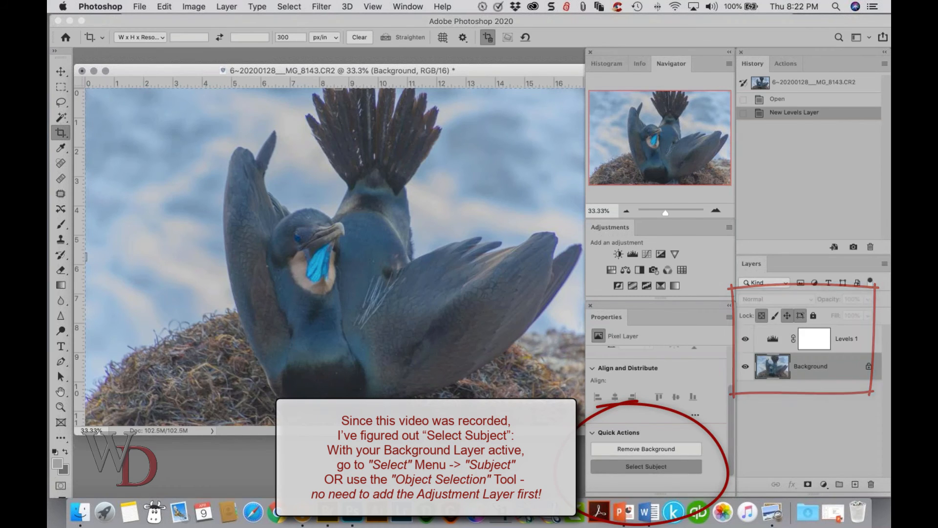
{"action": "key", "text": "Tab"}
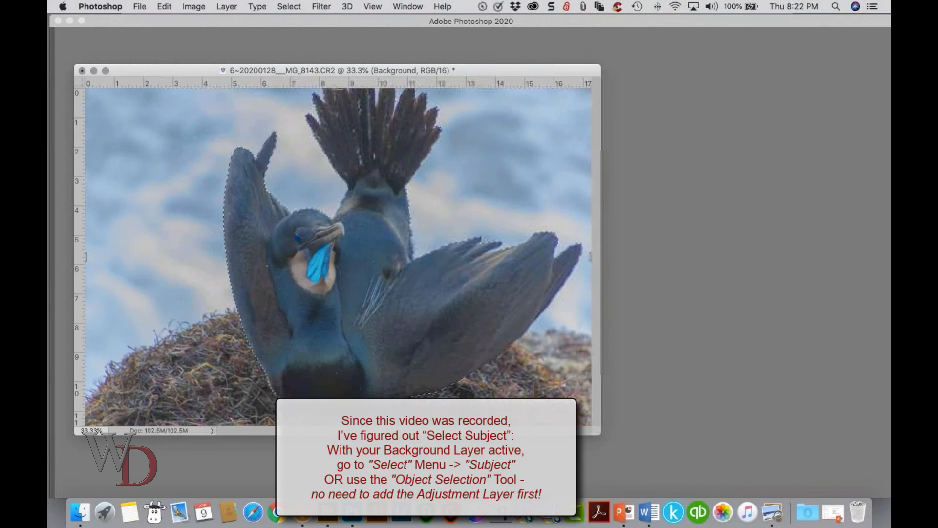
{"action": "key", "text": "Tab"}
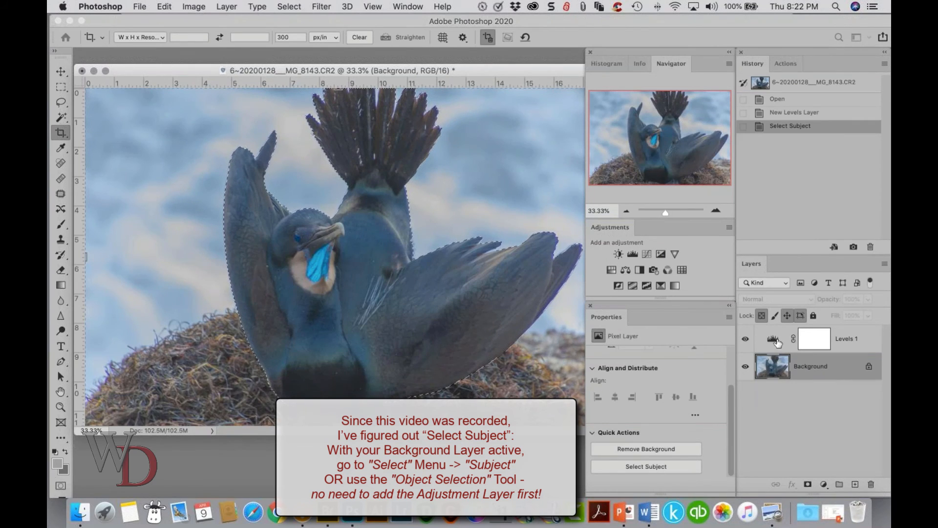
- Replace the unmasked Levels layer with a new Levels adjustment layer masked to the bird selection, and inspect its mask
{"action": "left_click_drag", "start_coordinate": [777, 343], "coordinate": [870, 483]}
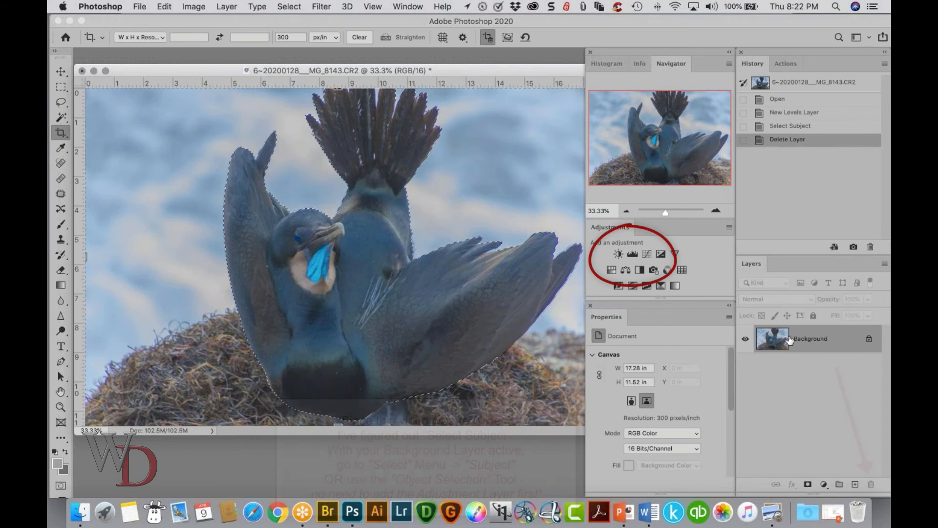
{"action": "left_click", "coordinate": [632, 255]}
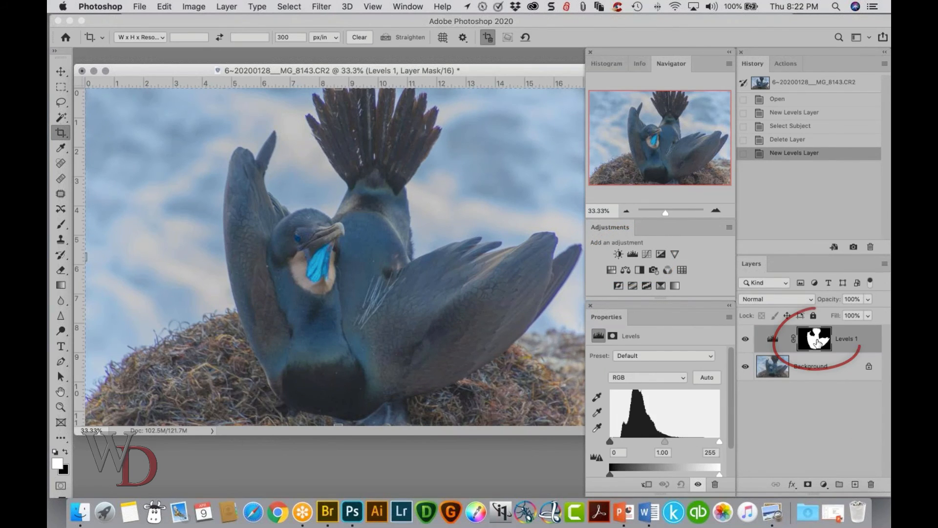
{"action": "left_click", "coordinate": [815, 339], "text": "alt"}
{"action": "left_click", "coordinate": [815, 339], "text": "alt"}
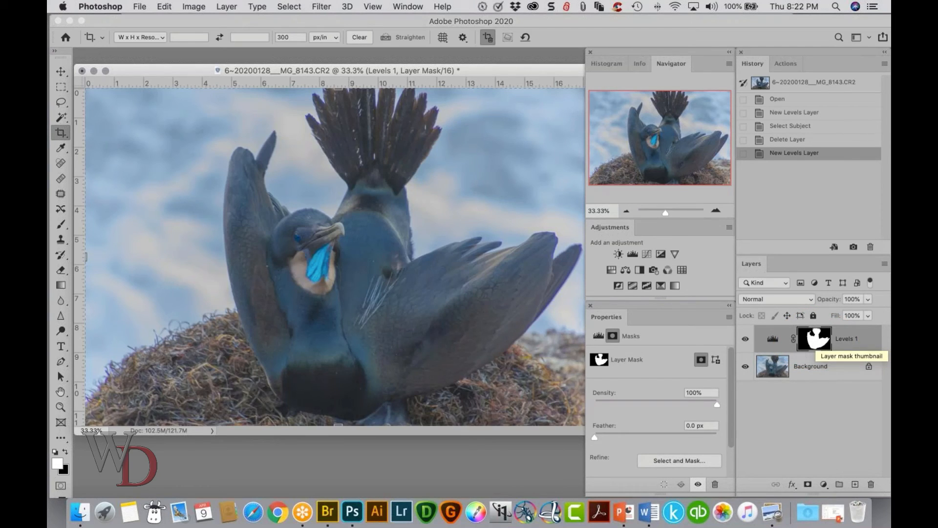
- Load the bird mask as a selection, invert it, and add a second Levels adjustment layer covering everything except the bird
{"action": "left_click", "coordinate": [815, 339], "text": "super"}
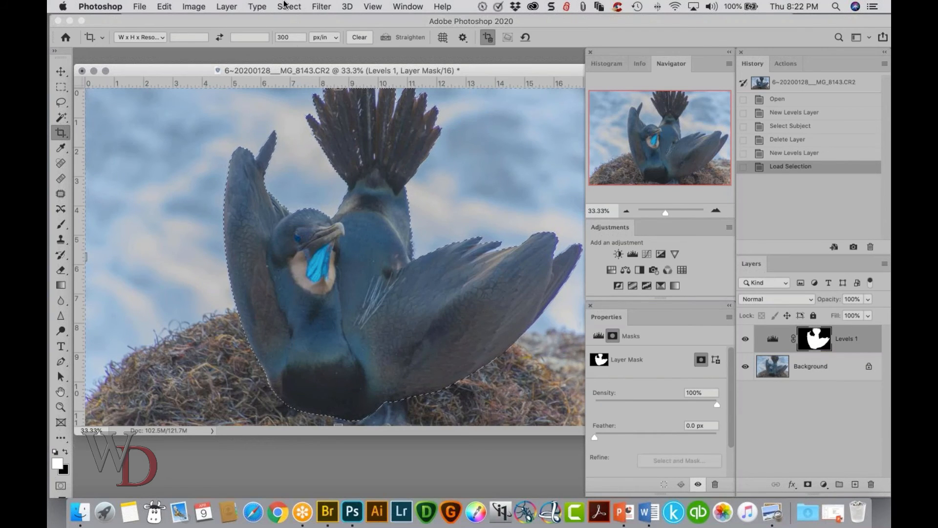
{"action": "left_click", "coordinate": [288, 7]}
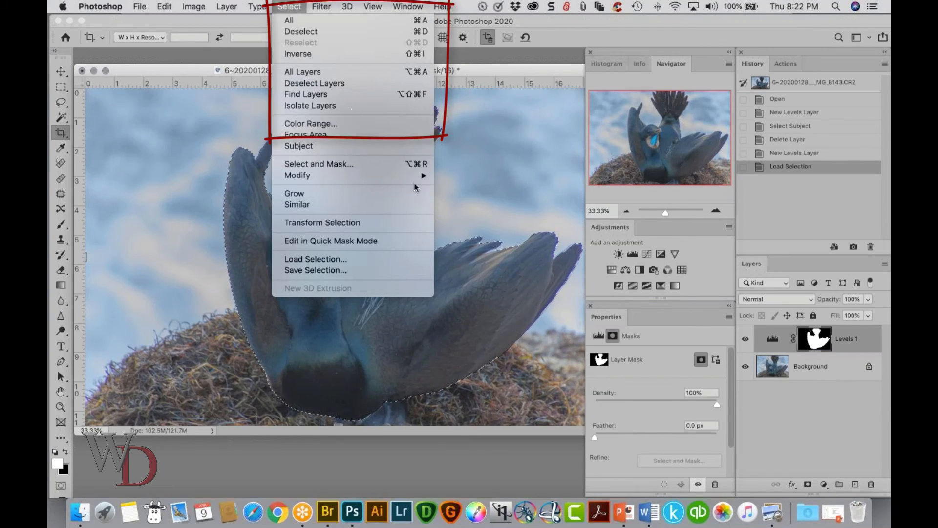
{"action": "left_click", "coordinate": [297, 54]}
{"action": "left_click", "coordinate": [632, 253]}
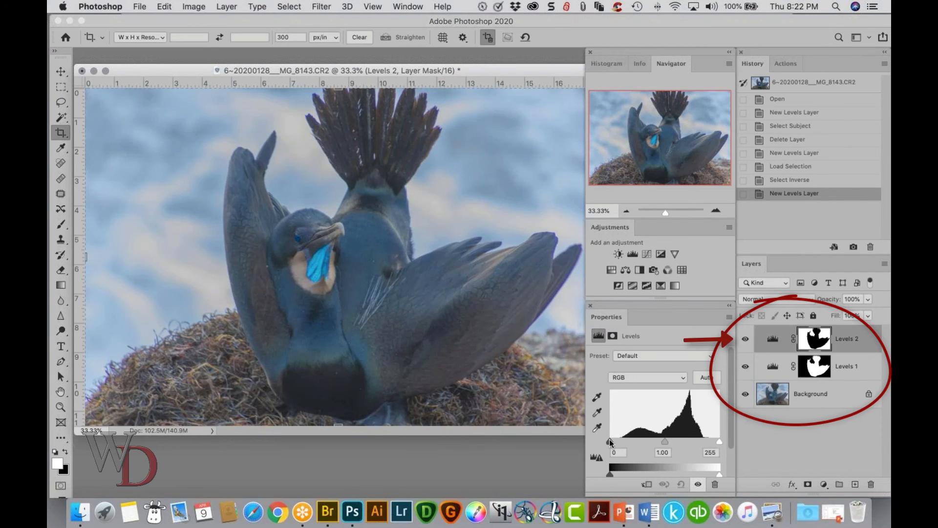
- Set the Levels 2 layer's black input to 29 and white input to about 236 to increase the background's contrast
{"action": "key", "text": "super+minus"}
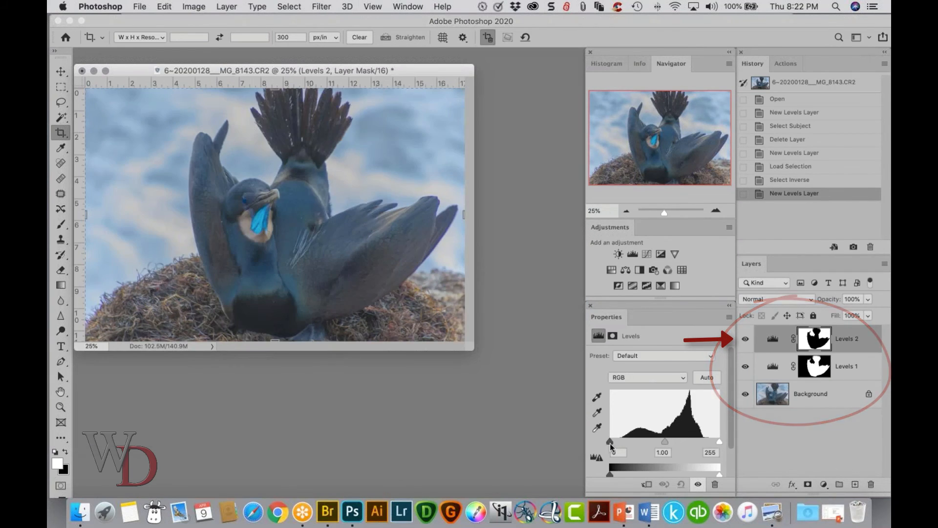
{"action": "left_click_drag", "start_coordinate": [611, 441], "coordinate": [621, 441]}
{"action": "left_click", "coordinate": [620, 441], "text": "alt"}
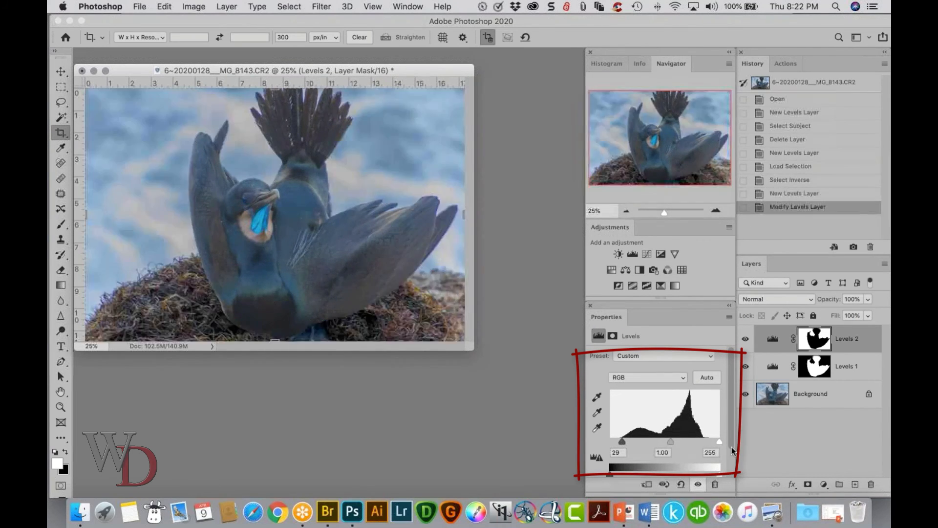
{"action": "left_click_drag", "start_coordinate": [716, 441], "coordinate": [710, 440]}
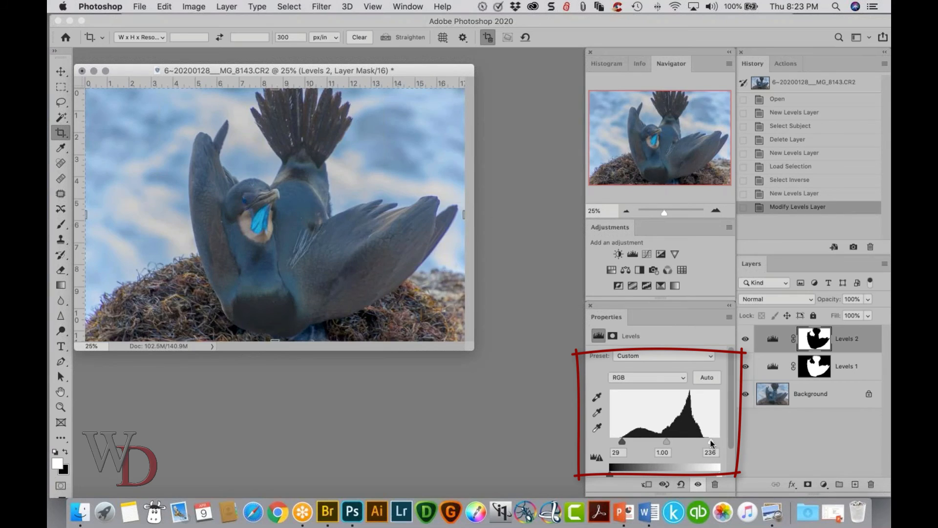
{"action": "left_click_drag", "start_coordinate": [710, 440], "coordinate": [711, 440]}
- Set the white input of the bird's Levels 1 layer to 217 to brighten the bird
{"action": "left_click", "coordinate": [775, 369]}
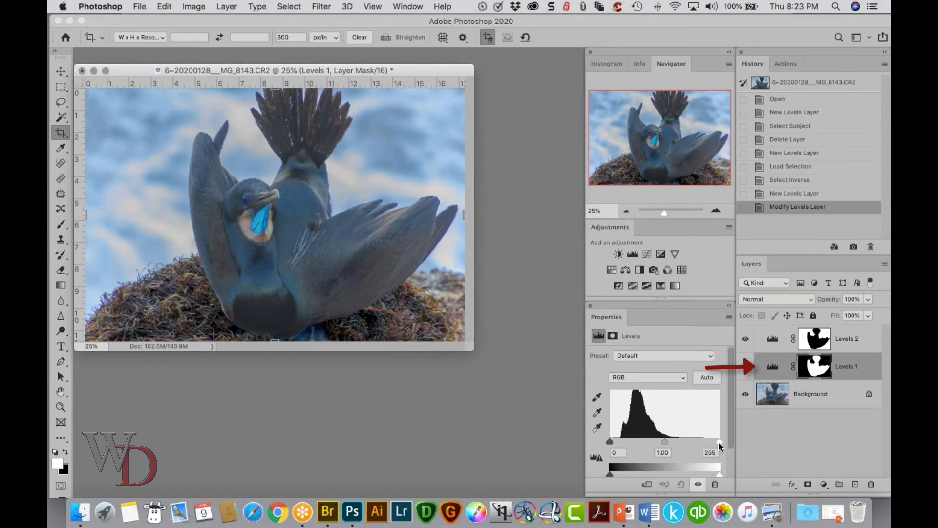
{"action": "left_click_drag", "start_coordinate": [718, 441], "coordinate": [702, 441]}
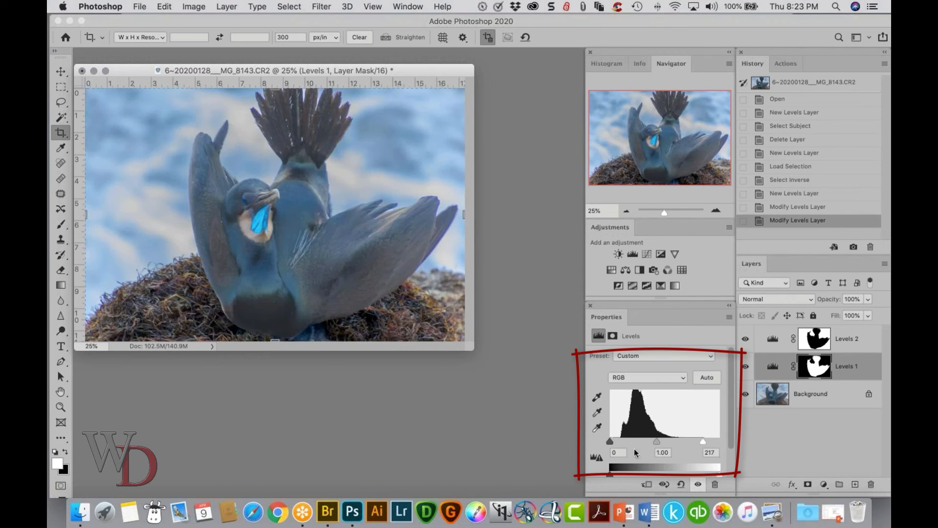
- Set the bird's Levels 1 black input to 18 and midtone to 1.08, and compare the bird with the adjustment off and on
{"action": "left_click_drag", "start_coordinate": [608, 441], "coordinate": [656, 438]}
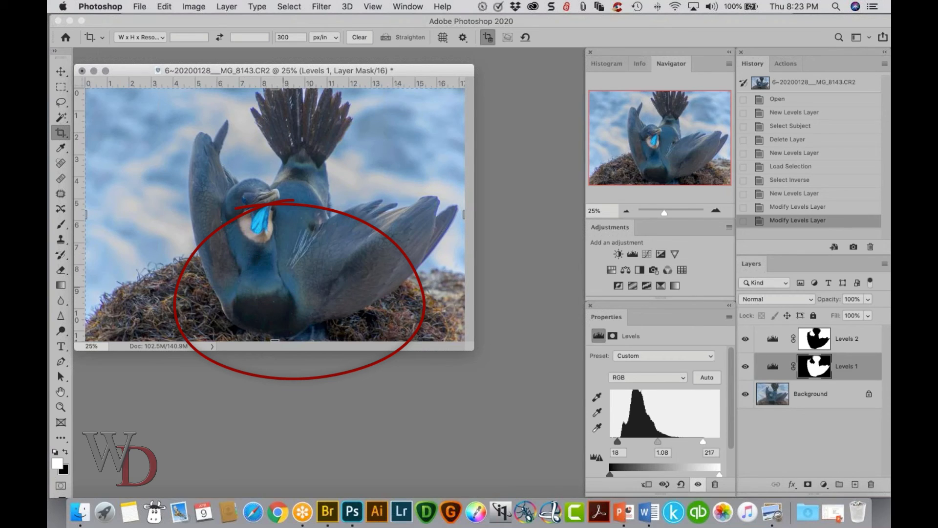
{"action": "left_click", "coordinate": [698, 484]}
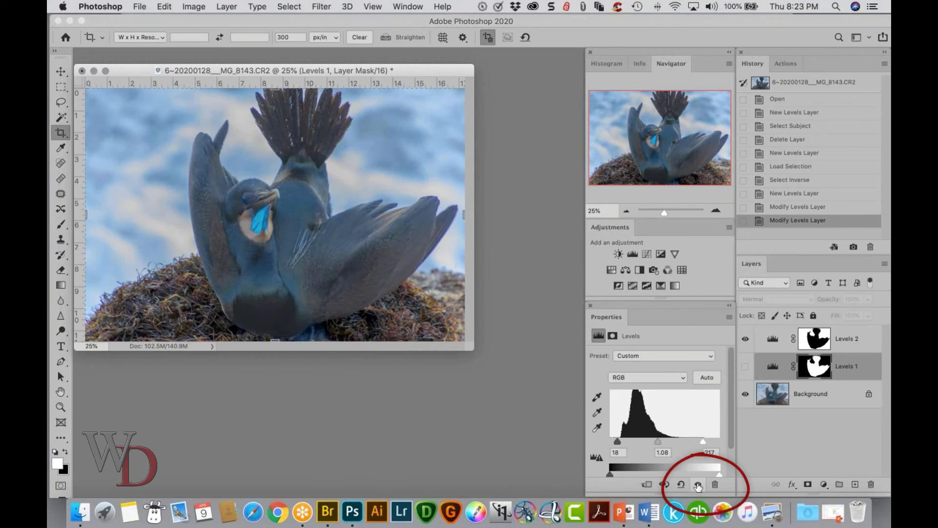
{"action": "left_click", "coordinate": [697, 484]}
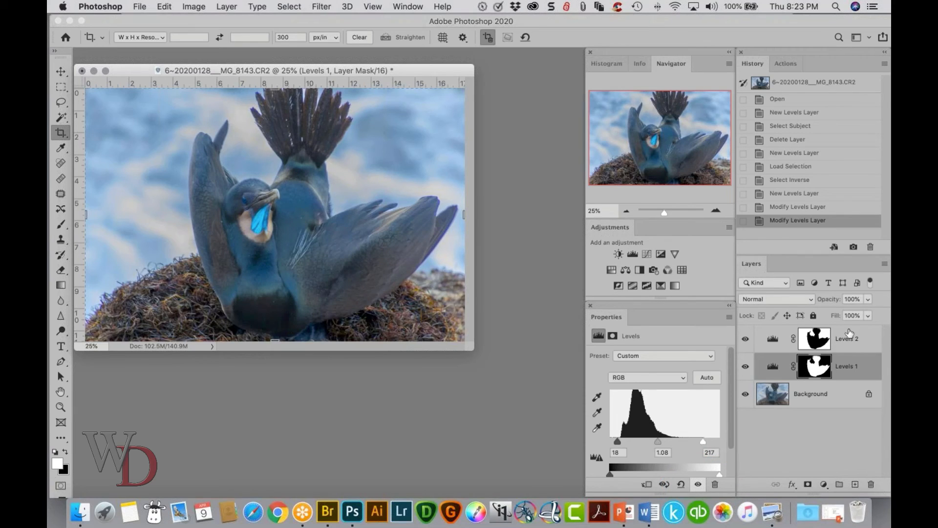
- Add a third Levels adjustment layer above Levels 2 and invert its mask to black
{"action": "left_click", "coordinate": [847, 337]}
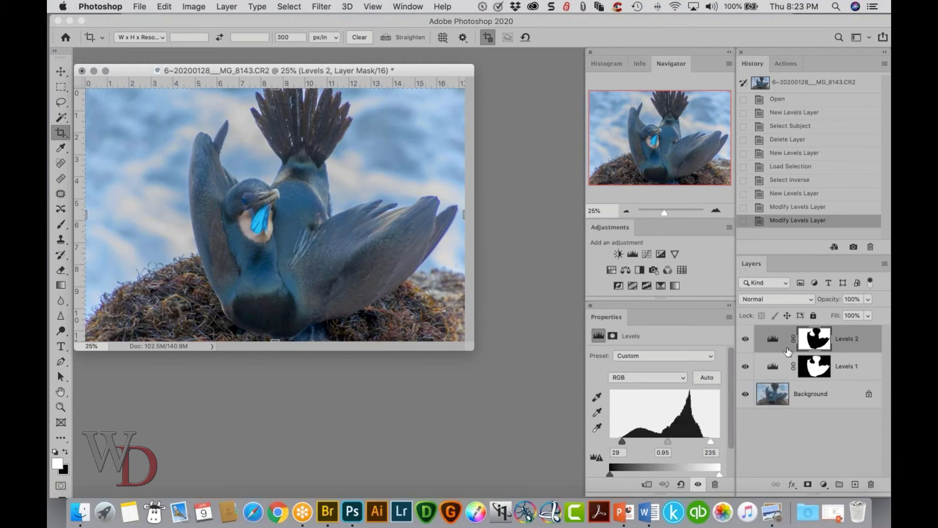
{"action": "left_click", "coordinate": [631, 255]}
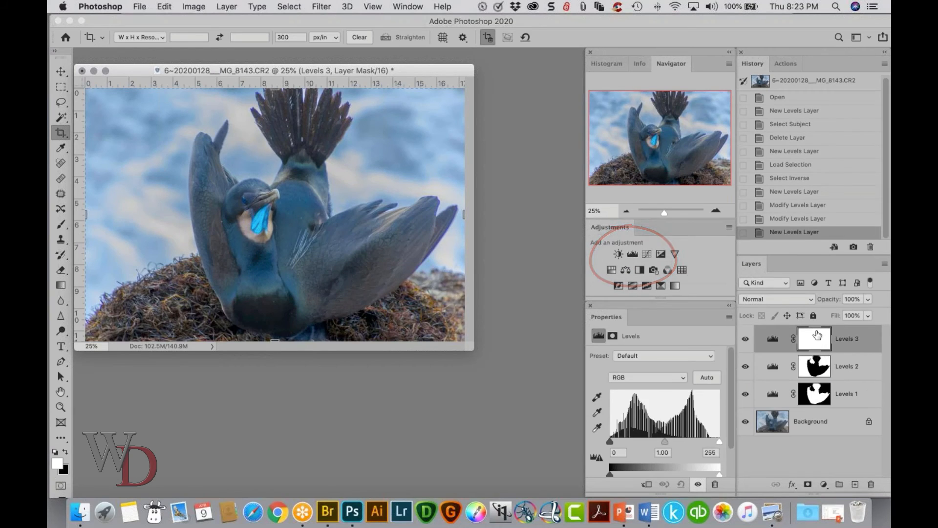
{"action": "left_click", "coordinate": [817, 336]}
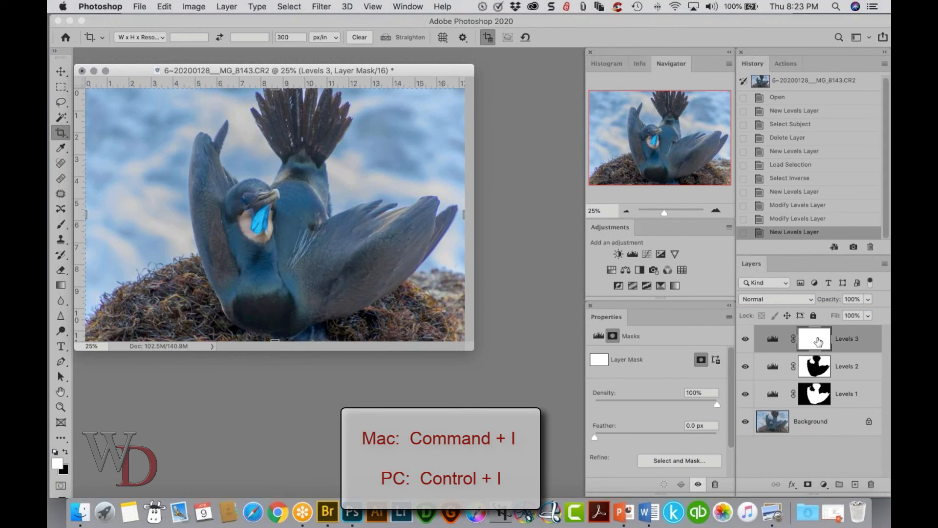
{"action": "key", "text": "super+i"}
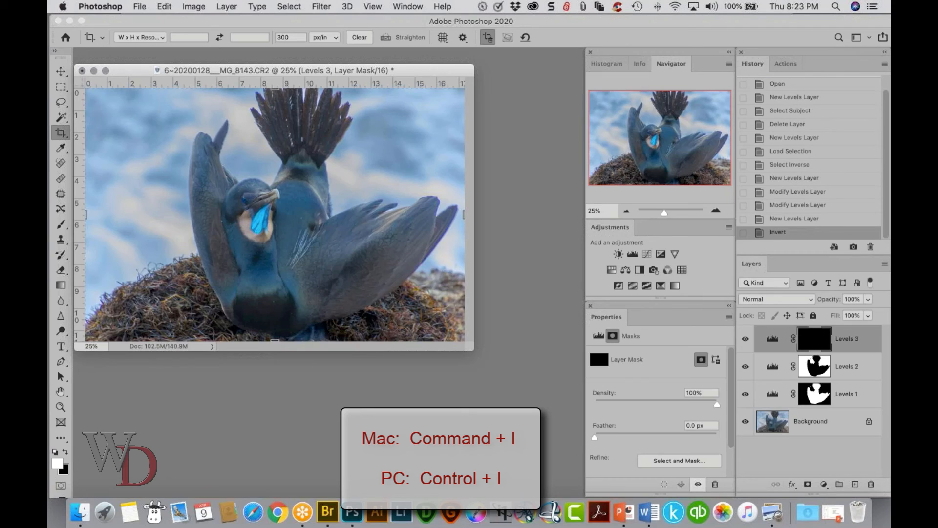
{"action": "left_click", "coordinate": [597, 336]}
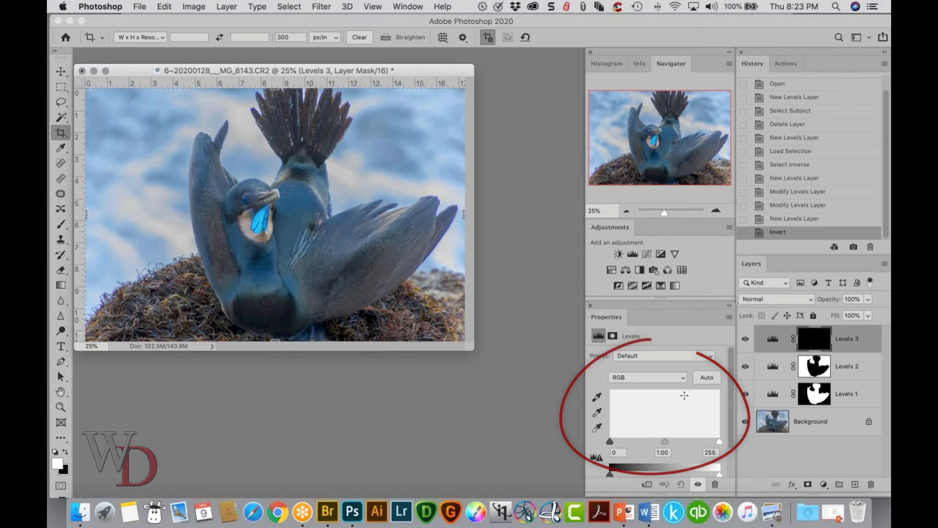
{"action": "left_click", "coordinate": [798, 344]}
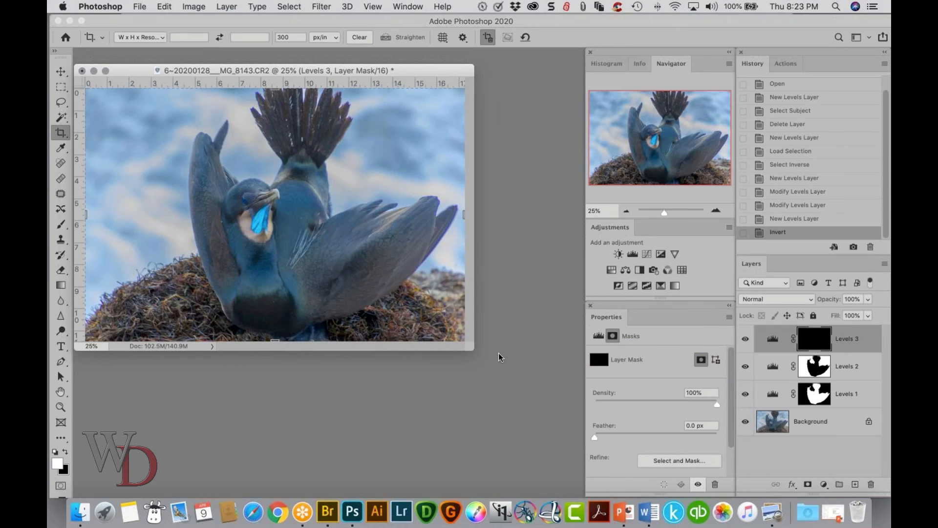
- Paint white over the bird's eye on the Levels 3 mask with a soft 133 px brush
{"action": "key", "text": "super+equal"}
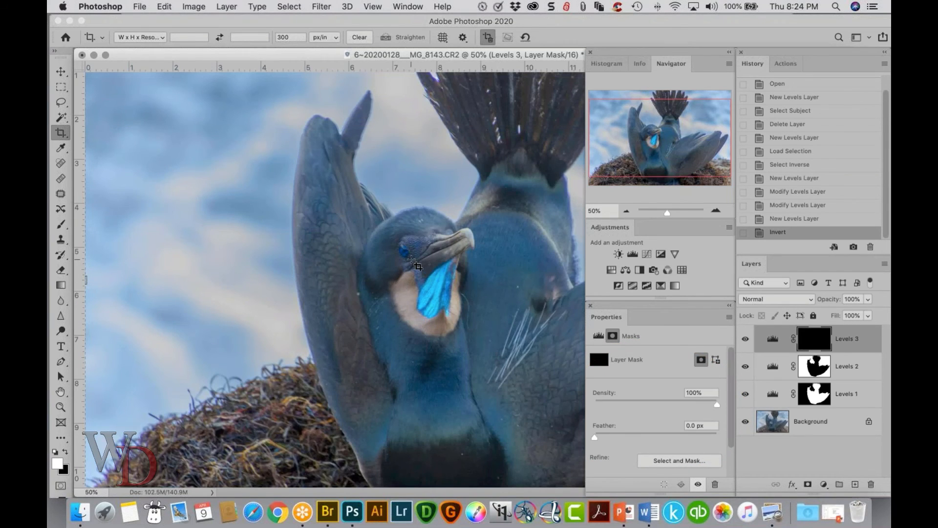
{"action": "key", "text": "b"}
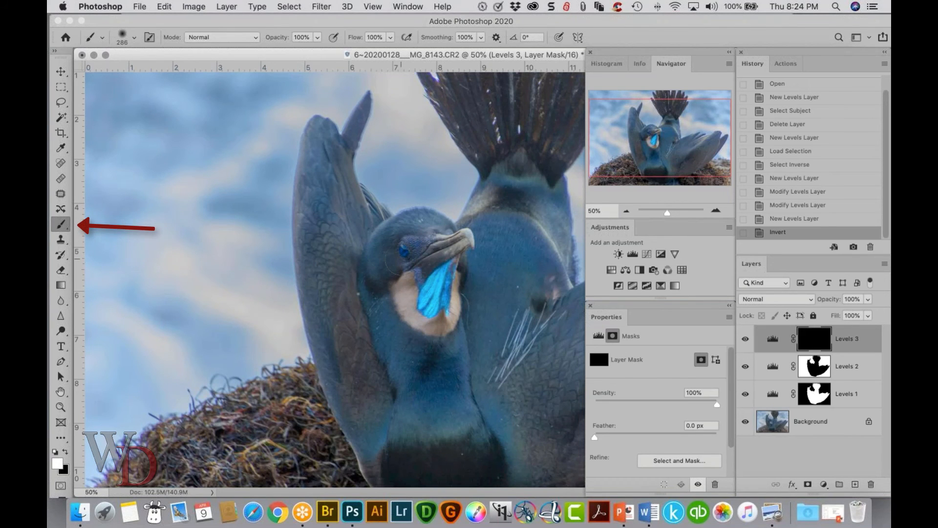
{"action": "mouse_move", "coordinate": [401, 259]}
{"action": "left_mouse_down"}
{"action": "mouse_move", "coordinate": [382, 261]}
{"action": "mouse_move", "coordinate": [416, 265]}
{"action": "left_mouse_up"}
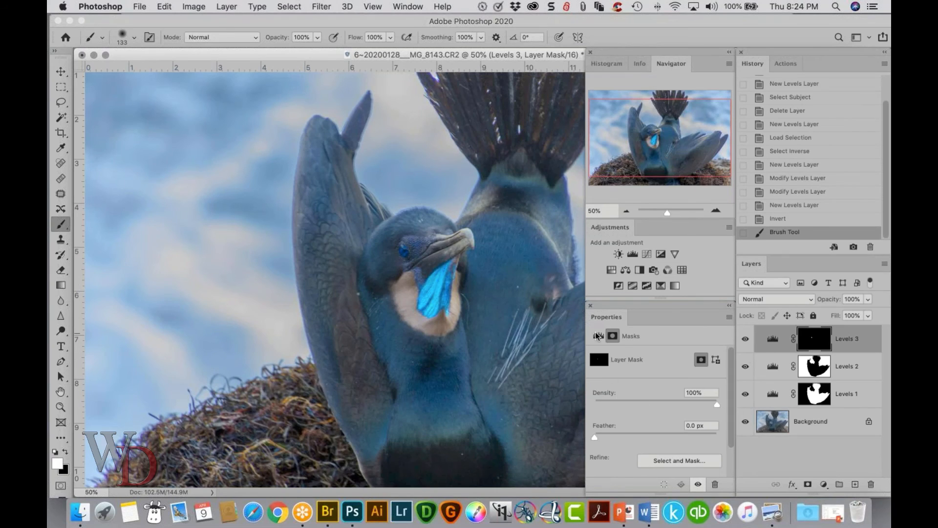
- Brighten the eye by setting the Levels 3 layer's white input to 173, comparing it with the adjustment off and on
{"action": "left_click", "coordinate": [598, 336]}
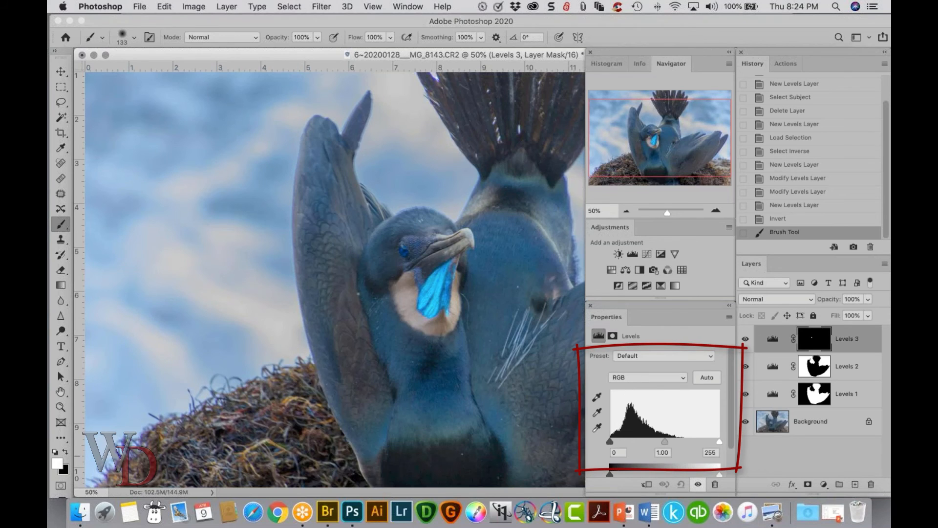
{"action": "key", "text": "super+minus"}
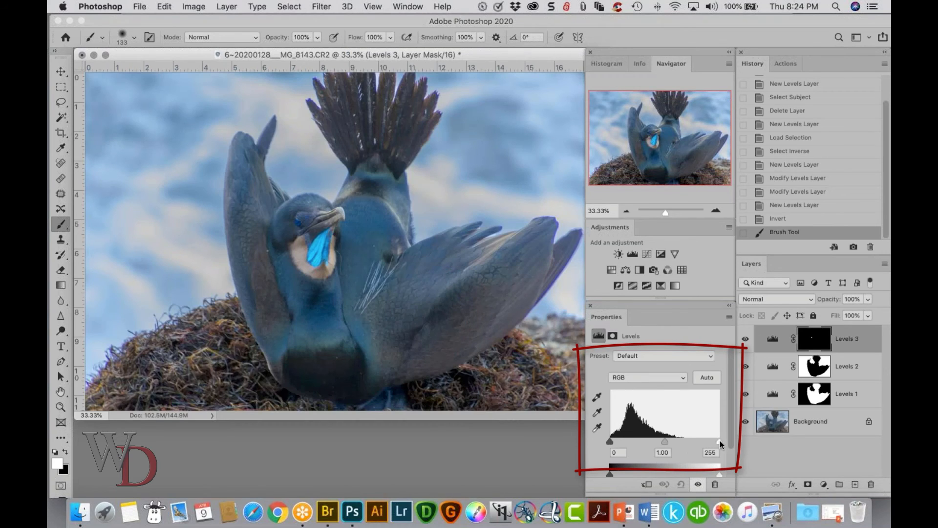
{"action": "left_click_drag", "start_coordinate": [720, 441], "coordinate": [682, 440]}
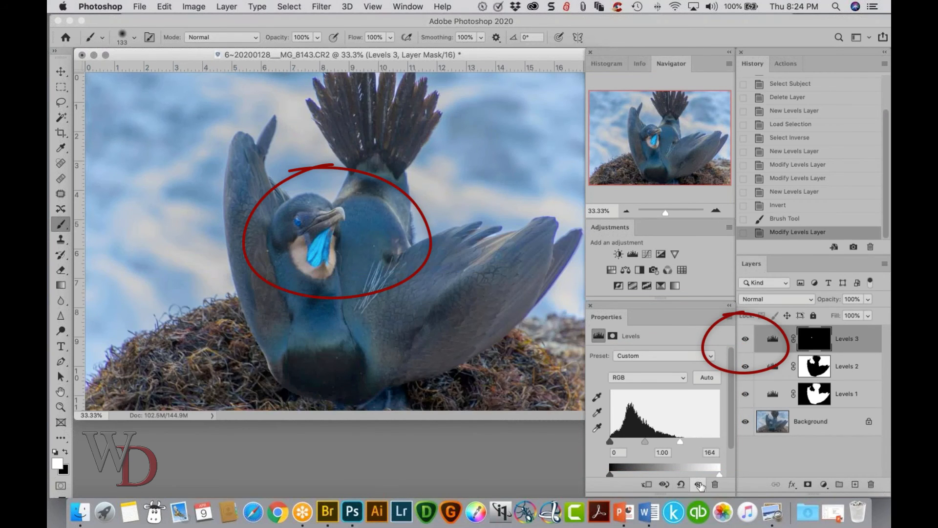
{"action": "left_click", "coordinate": [698, 484]}
{"action": "left_click", "coordinate": [698, 484]}
{"action": "left_click", "coordinate": [699, 484]}
{"action": "left_click", "coordinate": [699, 484]}
{"action": "left_click", "coordinate": [699, 485]}
{"action": "left_click", "coordinate": [698, 484]}
{"action": "left_click_drag", "start_coordinate": [678, 441], "coordinate": [684, 441]}
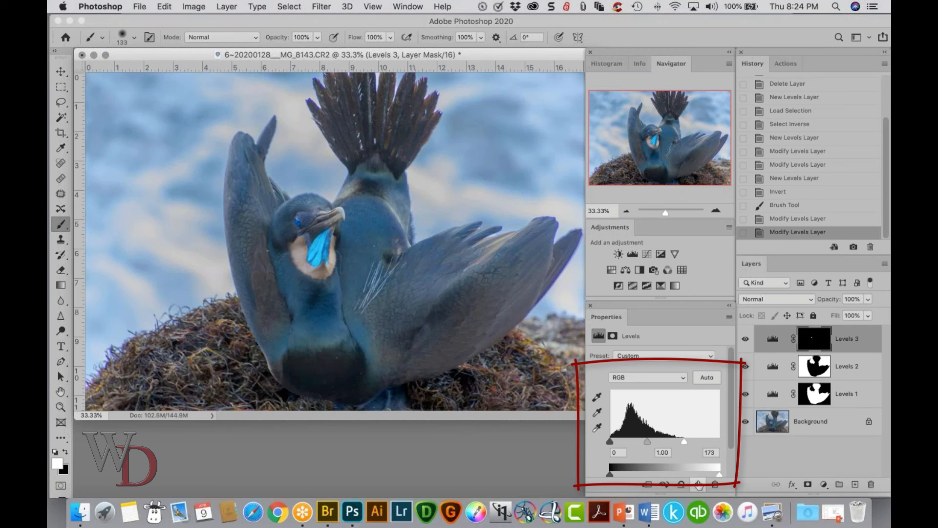
{"action": "left_click", "coordinate": [698, 484]}
{"action": "left_click", "coordinate": [698, 485]}
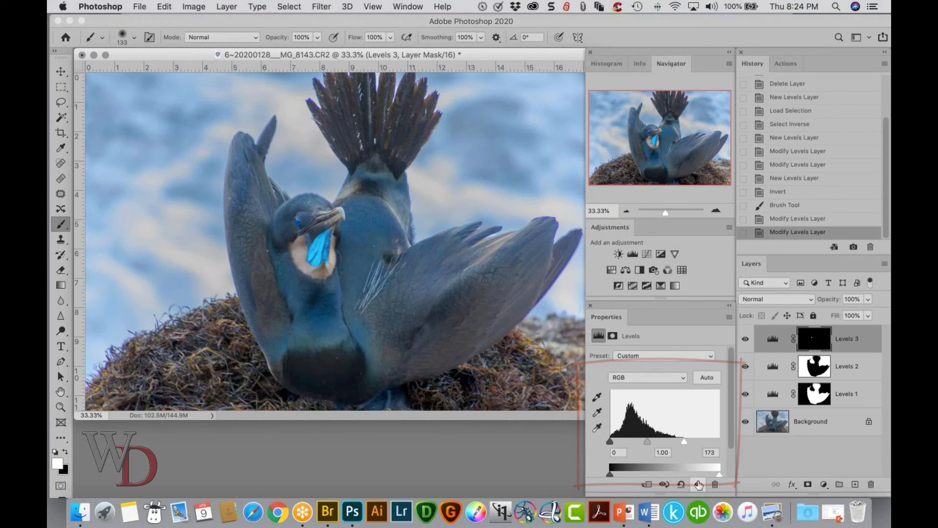
{"action": "key", "text": "super+minus"}
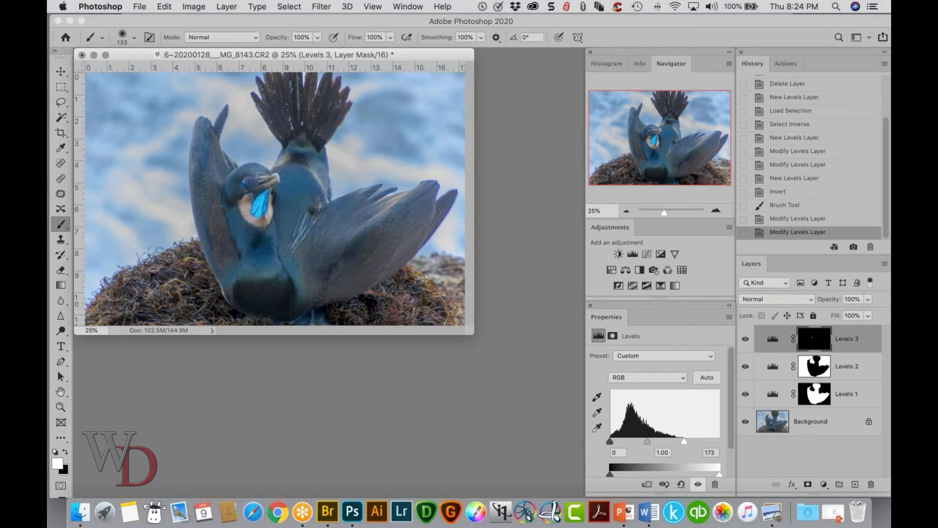
{"action": "key", "text": "super+plus"}
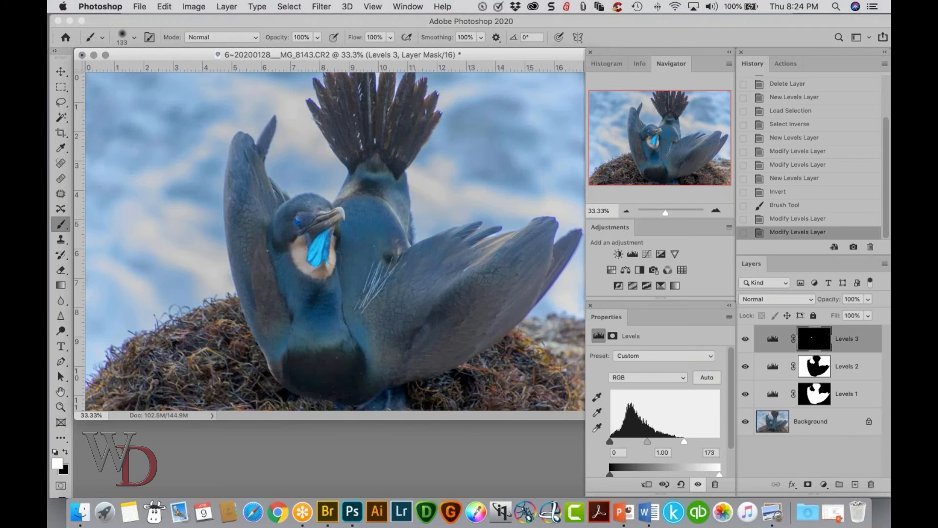
{"action": "key", "text": "super+minus"}
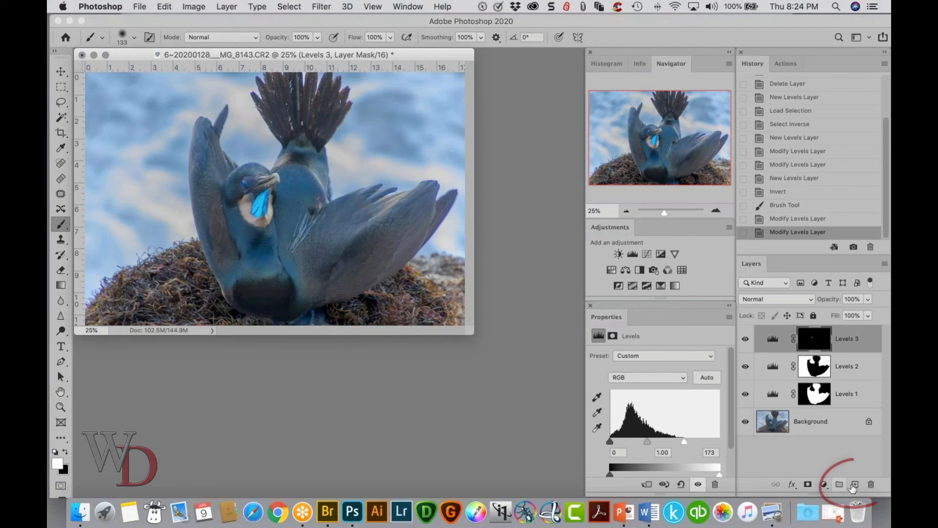
- Create a new layer on top in Overlay mode, filled with the Overlay-neutral 50% gray
{"action": "left_click", "coordinate": [854, 484], "text": "alt"}
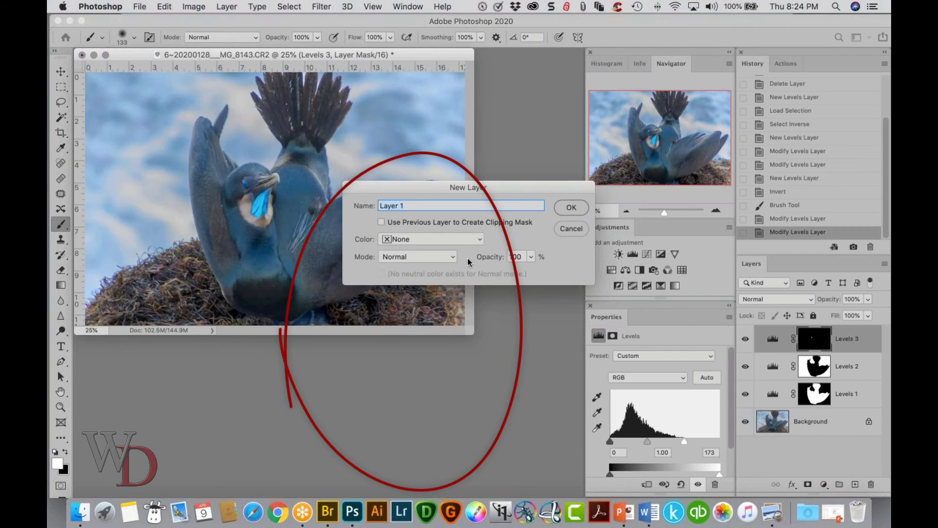
{"action": "left_click", "coordinate": [454, 257]}
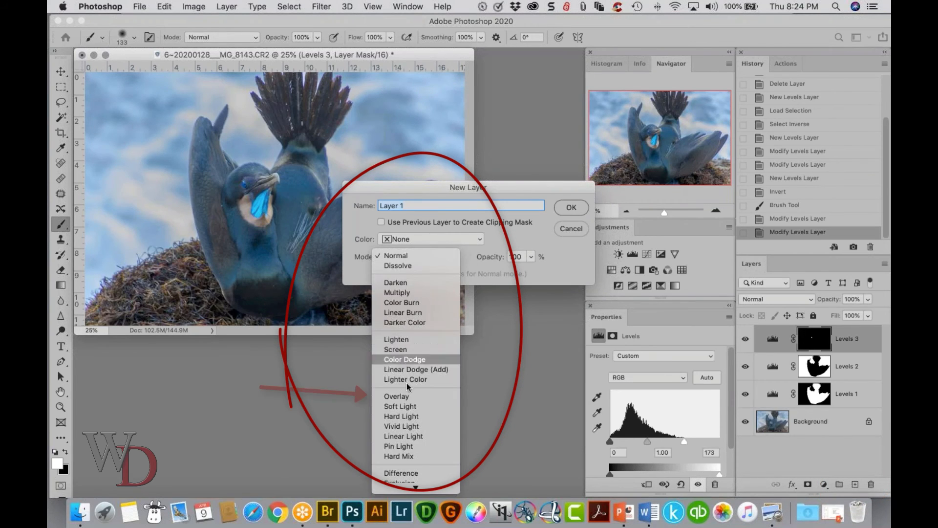
{"action": "left_click", "coordinate": [396, 397]}
{"action": "left_click", "coordinate": [381, 274]}
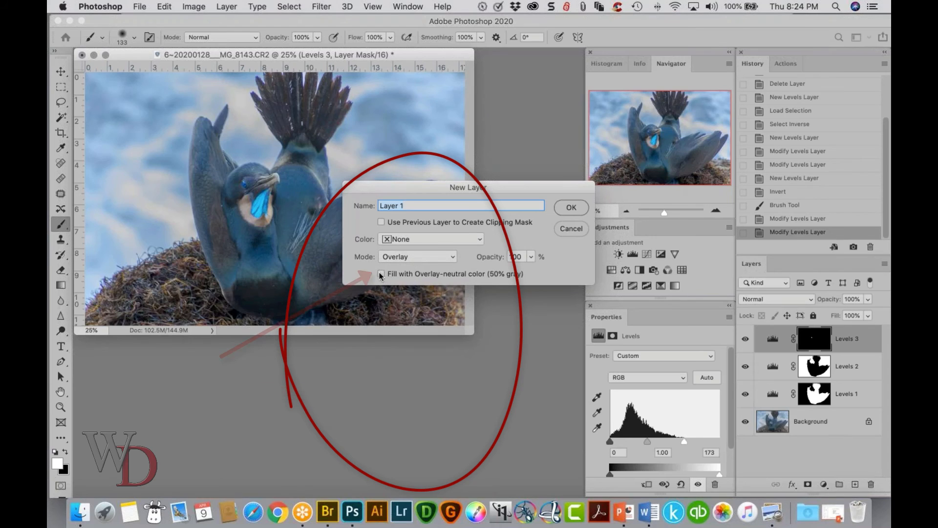
{"action": "left_click", "coordinate": [570, 207]}
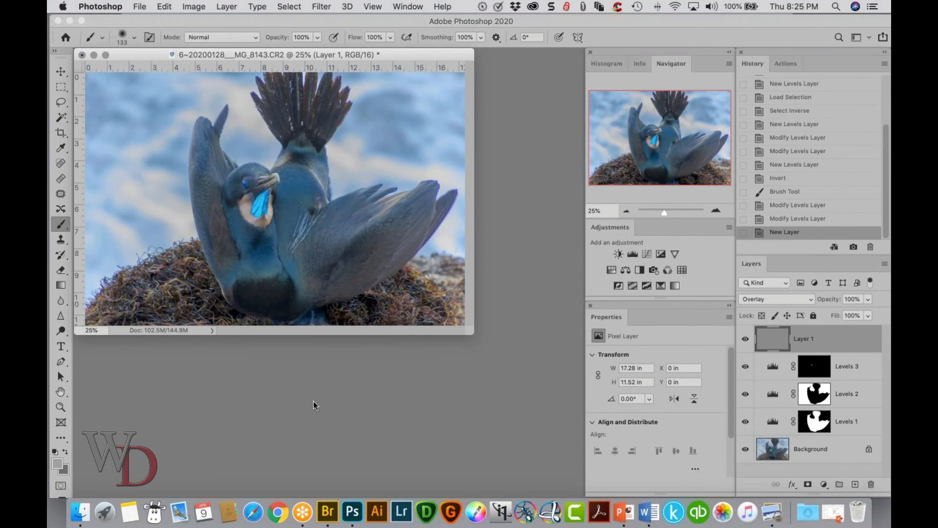
- Darken the background along the photo's upper edge by painting dark gray on the Overlay layer with a 1077 px soft brush
{"action": "left_click", "coordinate": [57, 463]}
{"action": "left_click", "coordinate": [133, 349]}
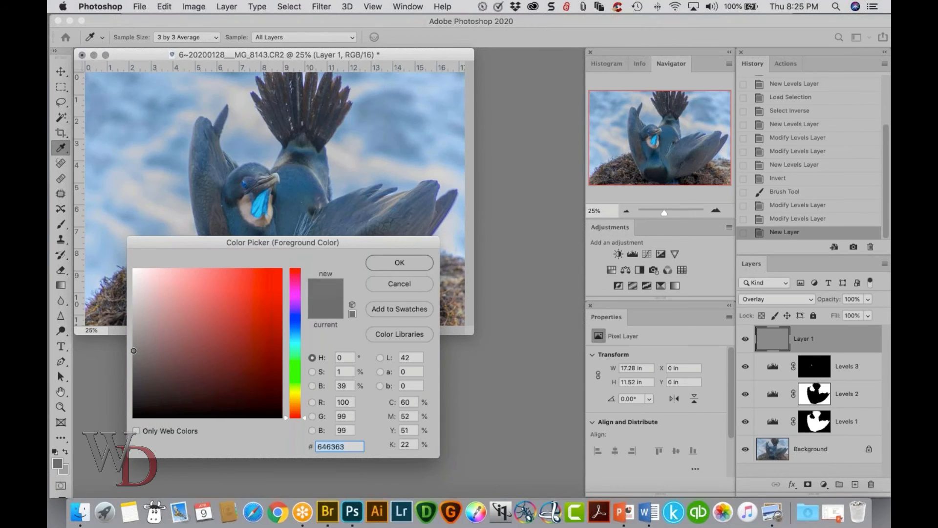
{"action": "left_click_drag", "start_coordinate": [134, 350], "coordinate": [134, 349]}
{"action": "left_click", "coordinate": [414, 264]}
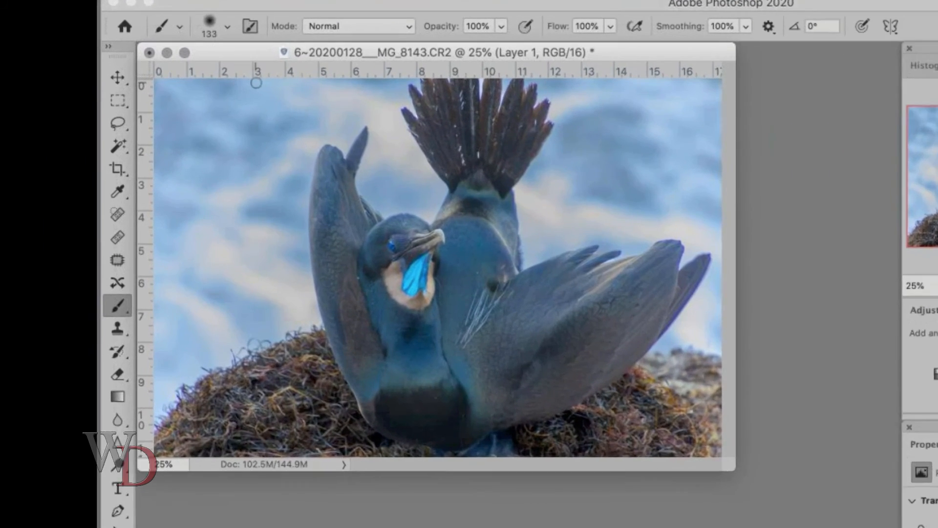
{"action": "mouse_move", "coordinate": [170, 83]}
{"action": "left_mouse_down"}
{"action": "mouse_move", "coordinate": [196, 63]}
{"action": "mouse_move", "coordinate": [263, 68]}
{"action": "left_mouse_up"}
{"action": "left_click_drag", "start_coordinate": [425, 73], "coordinate": [422, 73]}
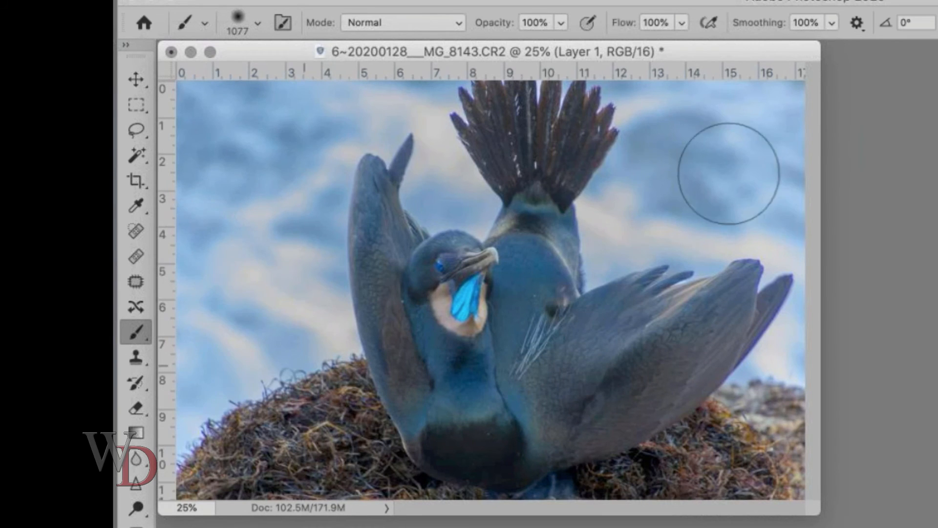
{"action": "left_click_drag", "start_coordinate": [743, 83], "coordinate": [772, 73]}
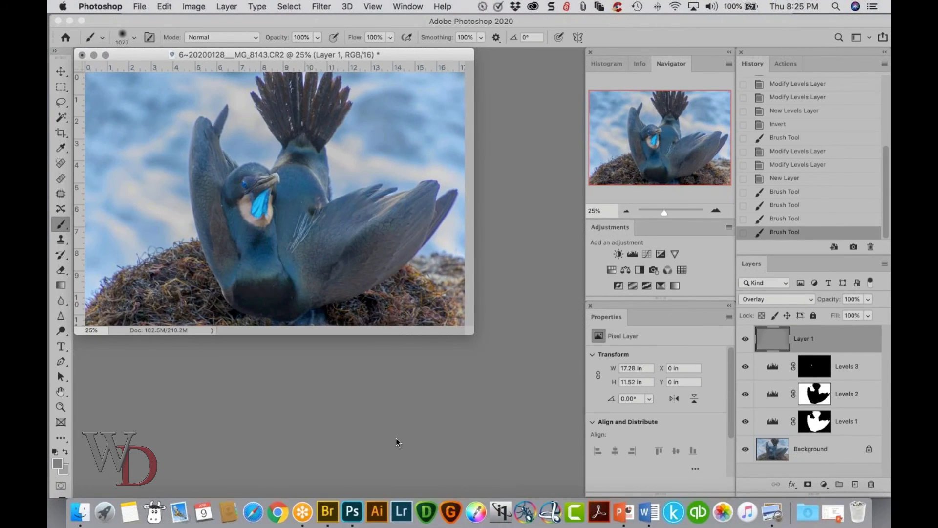
- Save the layered bird photo in Photoshop format as 6~20200128___MG_8143_M.psd in the SD Meetup_04-20 folder, and close it
{"action": "key", "text": "super+s"}
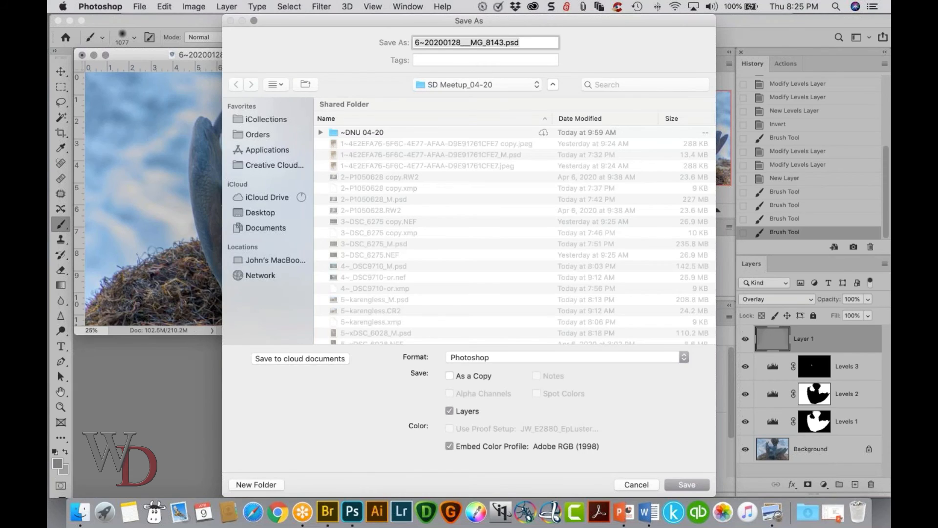
{"action": "left_click", "coordinate": [503, 43]}
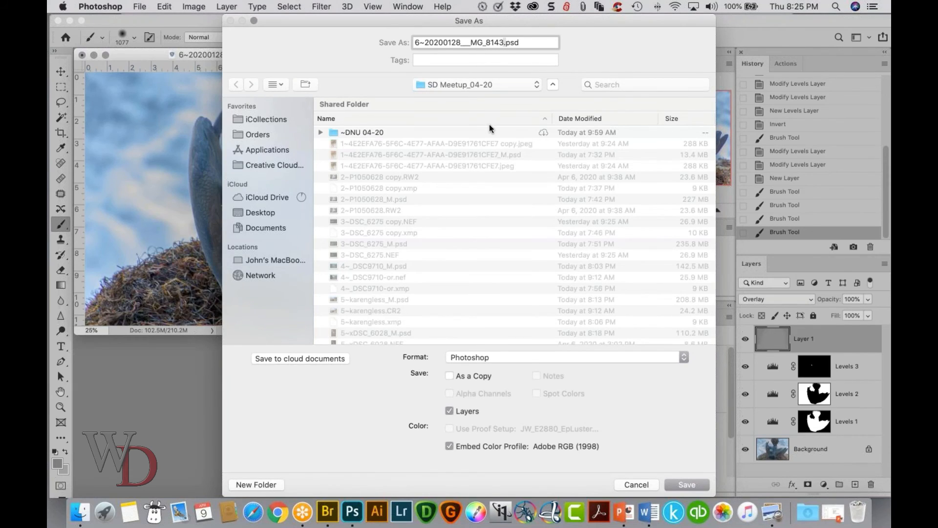
{"action": "type", "text": "_M"}
{"action": "left_click", "coordinate": [692, 488]}
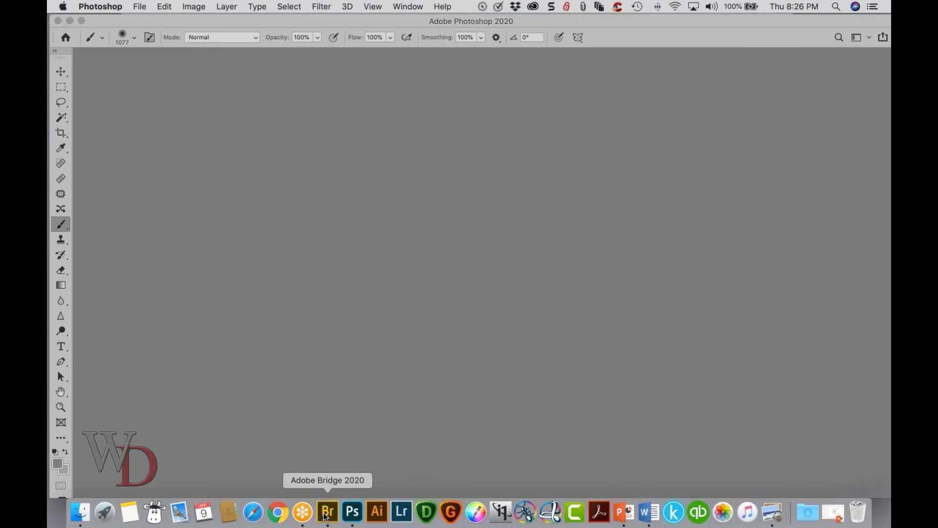
- Switch to Adobe Bridge and open 7~IMG_2965.CR2 and 8~DSC05128.ARW together in Camera Raw
{"action": "left_click", "coordinate": [327, 511]}
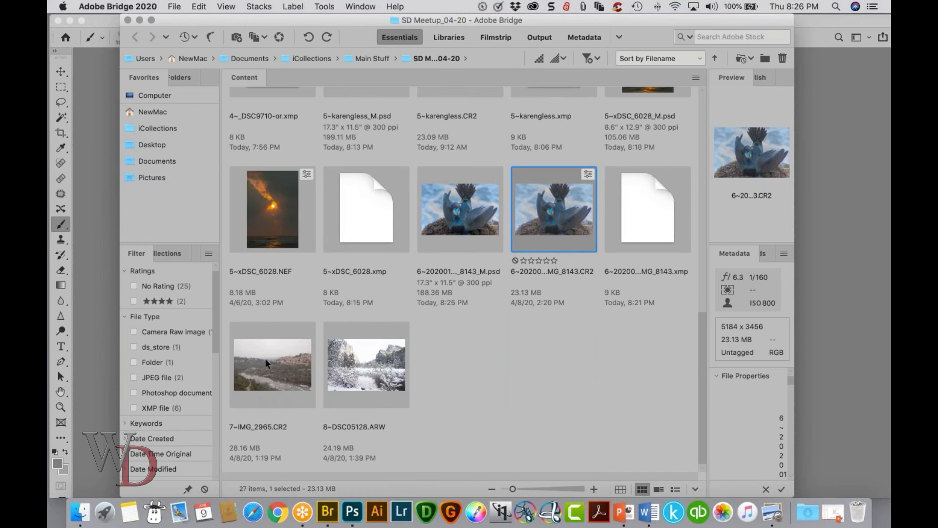
{"action": "left_click", "coordinate": [267, 363]}
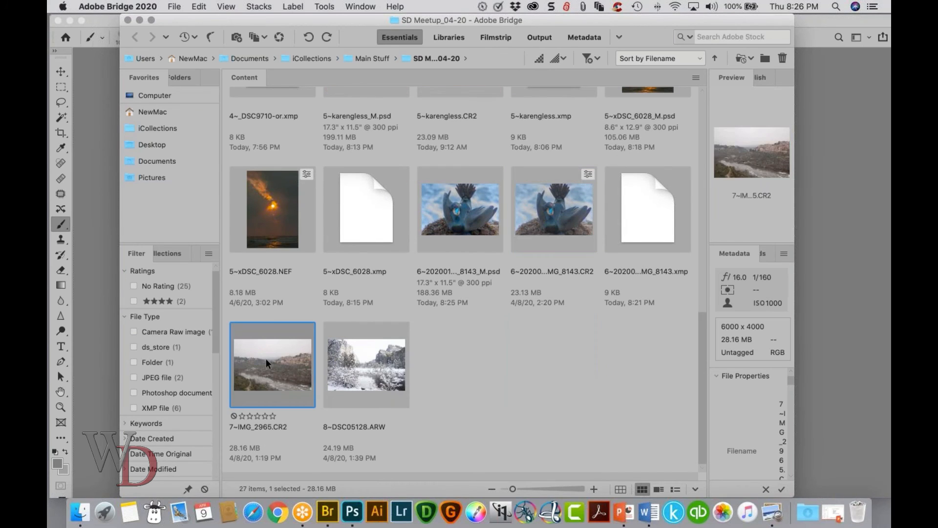
{"action": "left_click", "coordinate": [363, 372], "text": "shift"}
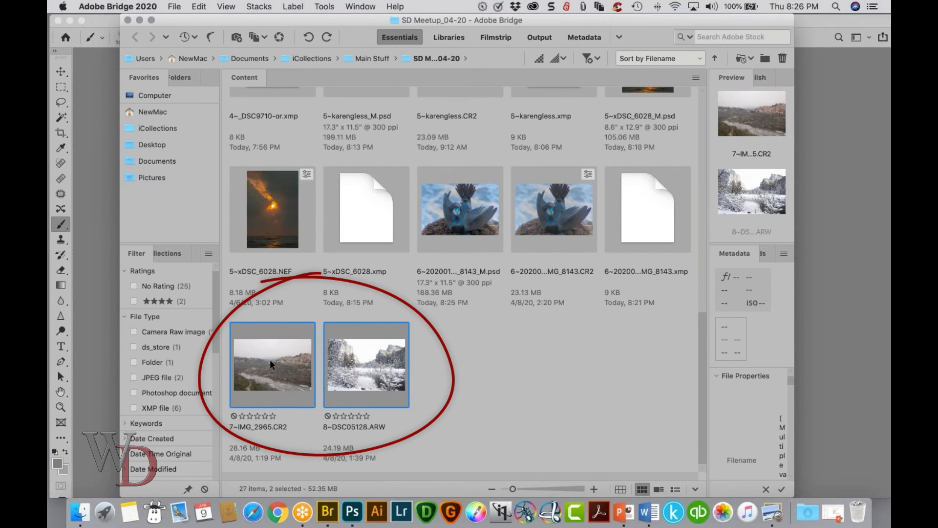
{"action": "double_click", "coordinate": [268, 358]}
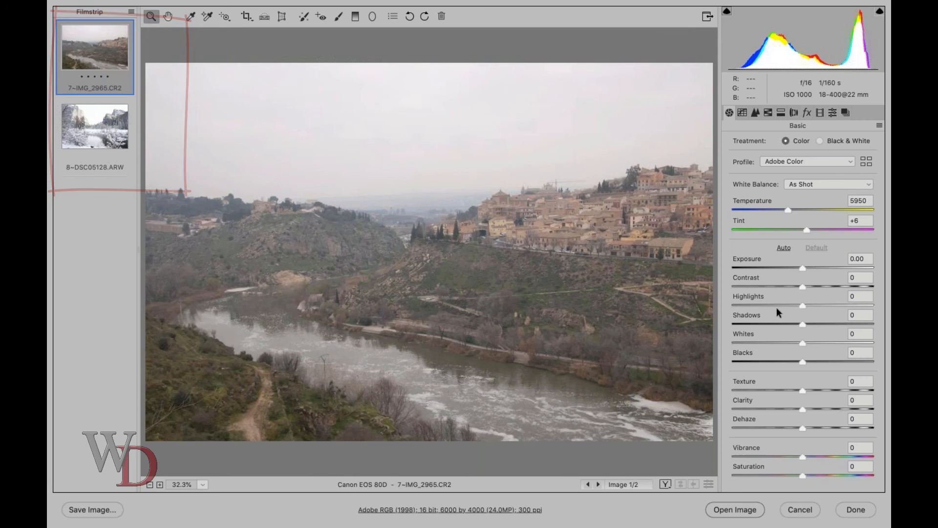
- Recover the bright sky in 7~IMG_2965.CR2 by setting Highlights to -94 and Whites to -98
{"action": "left_click_drag", "start_coordinate": [800, 303], "coordinate": [734, 298]}
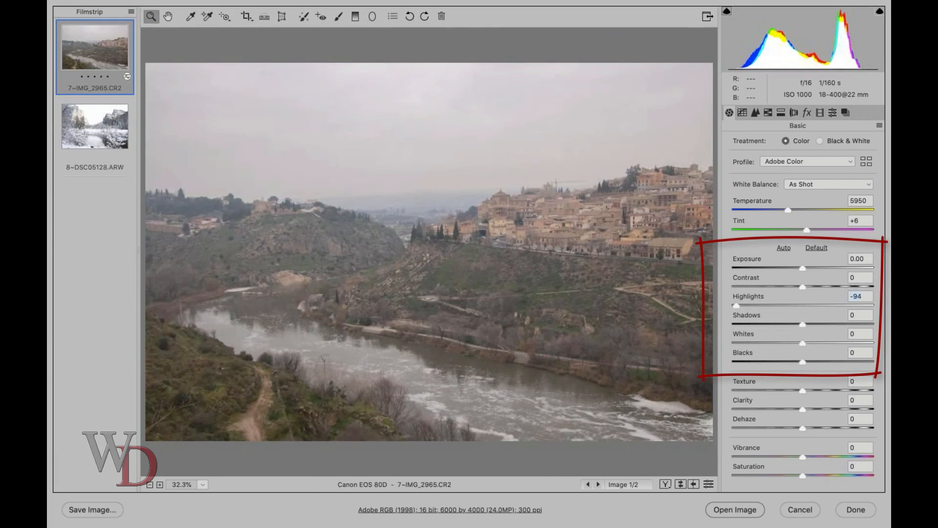
{"action": "left_click_drag", "start_coordinate": [804, 341], "coordinate": [735, 338]}
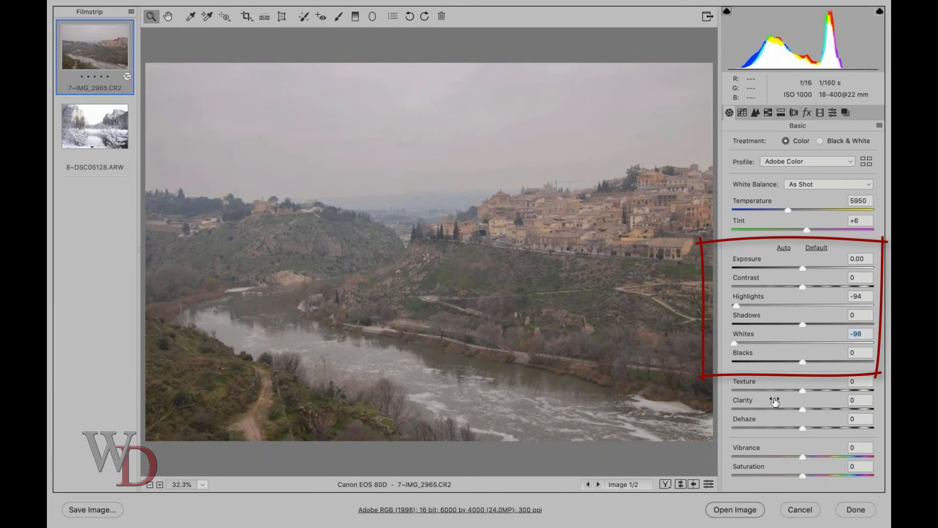
- Enable chromatic aberration removal and lens profile corrections for both 7~IMG_2965.CR2 and 8~DSC05128.ARW, and return to the first photo
{"action": "left_click", "coordinate": [794, 112]}
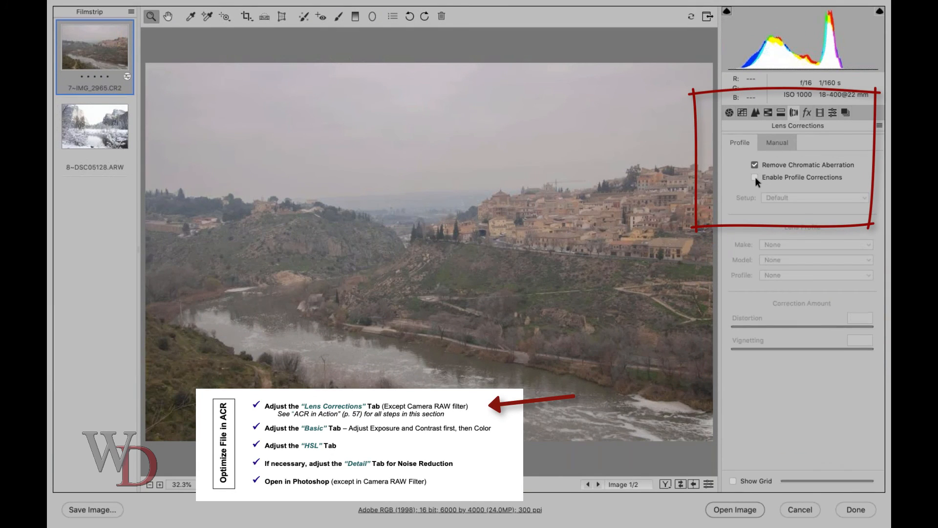
{"action": "left_click", "coordinate": [754, 177]}
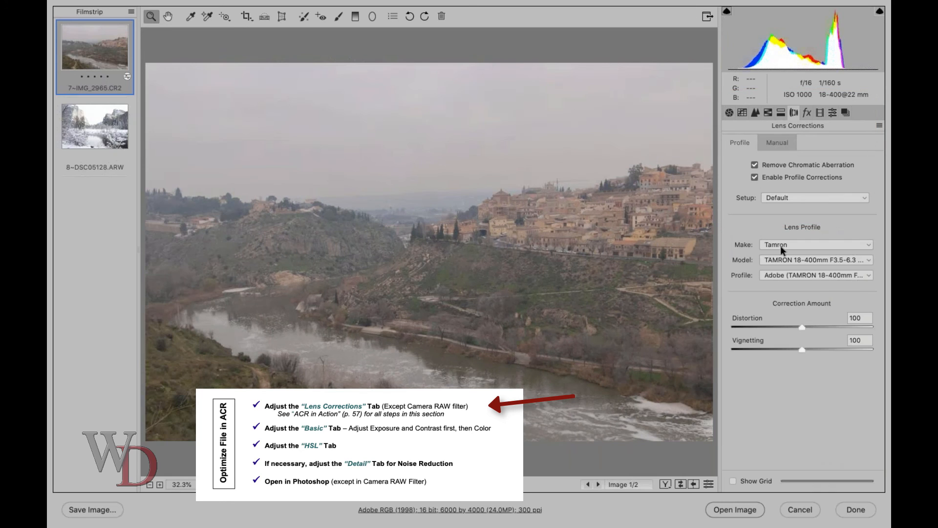
{"action": "left_click", "coordinate": [103, 131]}
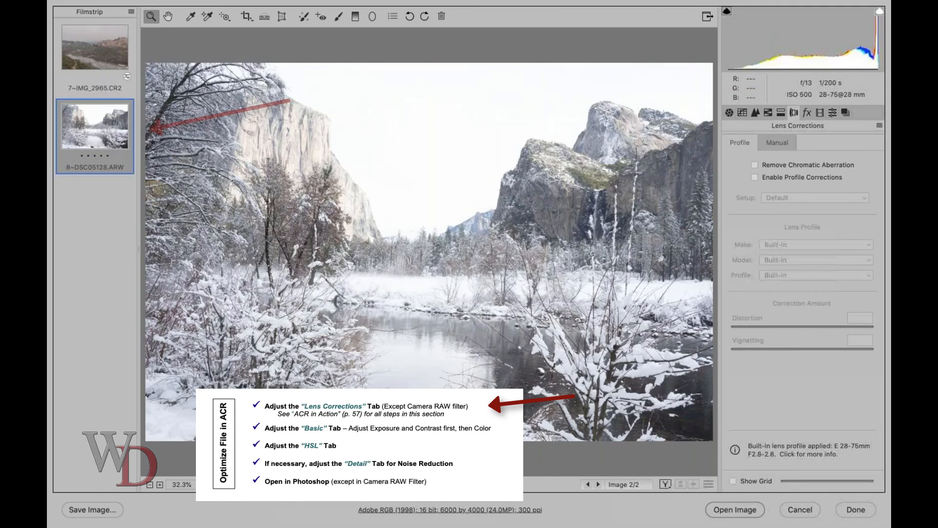
{"action": "left_click", "coordinate": [755, 176]}
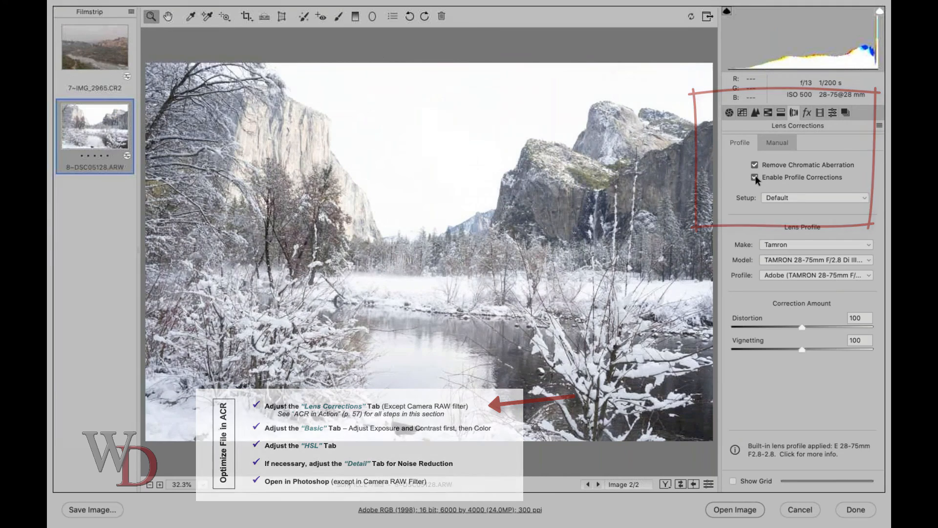
{"action": "left_click", "coordinate": [99, 54]}
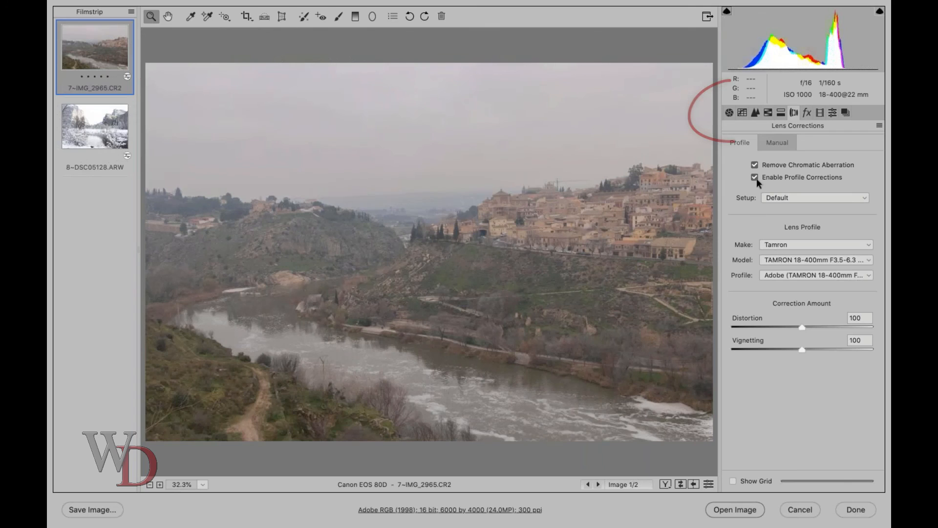
- Slightly underexpose and enrich 7~IMG_2965.CR2 with Exposure -0.35 and Vibrance +49
{"action": "left_click", "coordinate": [725, 112]}
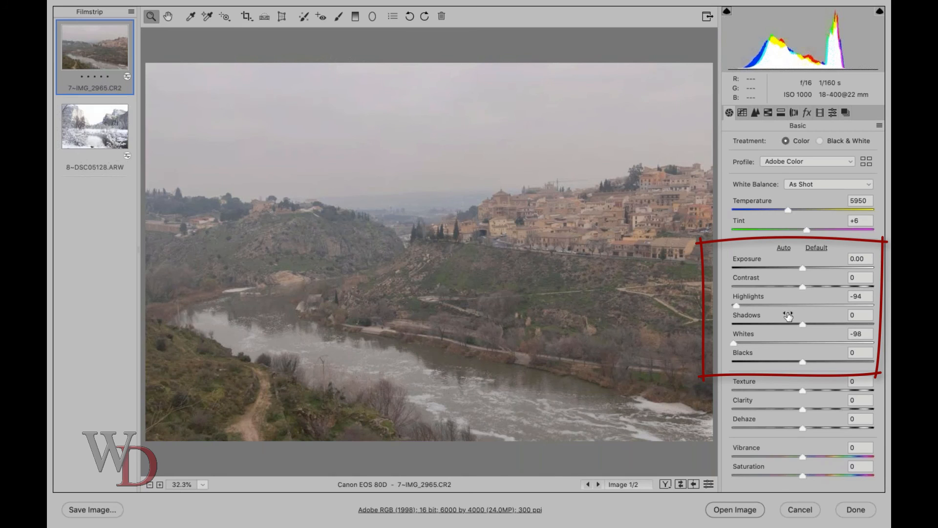
{"action": "left_click_drag", "start_coordinate": [800, 265], "coordinate": [795, 265]}
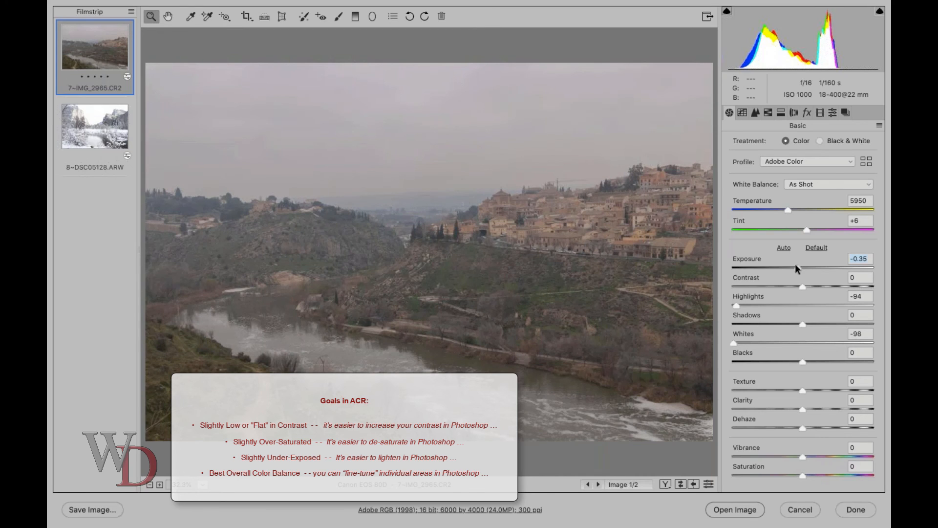
{"action": "left_click_drag", "start_coordinate": [803, 456], "coordinate": [836, 453]}
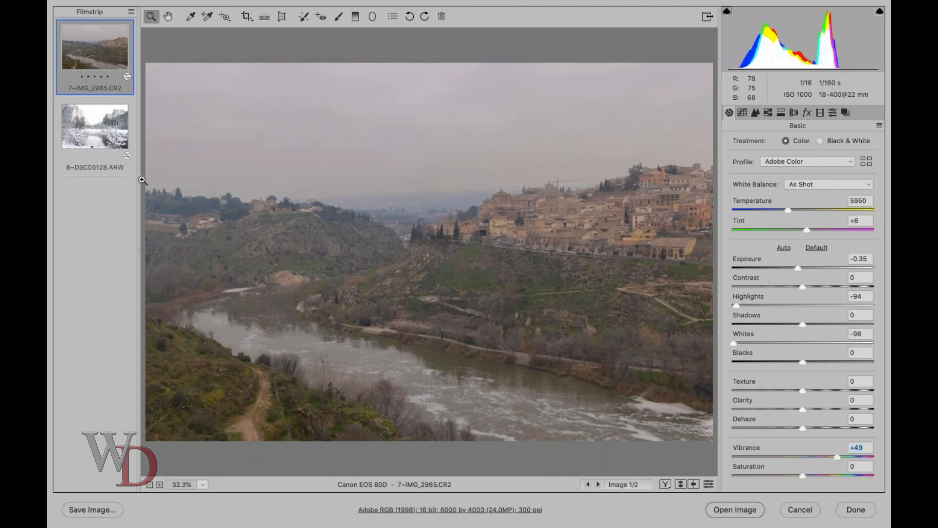
- Set 8~DSC05128.ARW to Highlights -100, Whites -100, Exposure -1.45, Shadows +39 and Contrast -3, and compare it with its default settings
{"action": "left_click", "coordinate": [106, 128]}
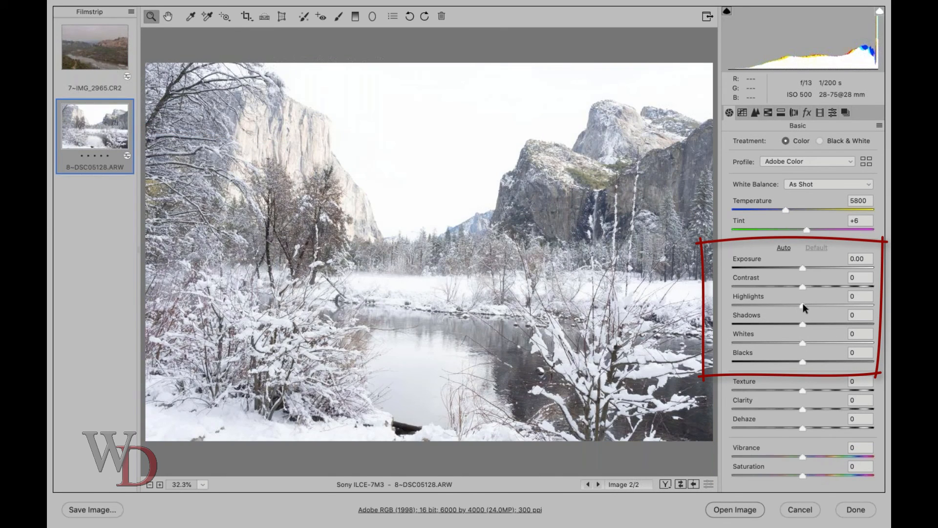
{"action": "left_click_drag", "start_coordinate": [802, 304], "coordinate": [689, 299]}
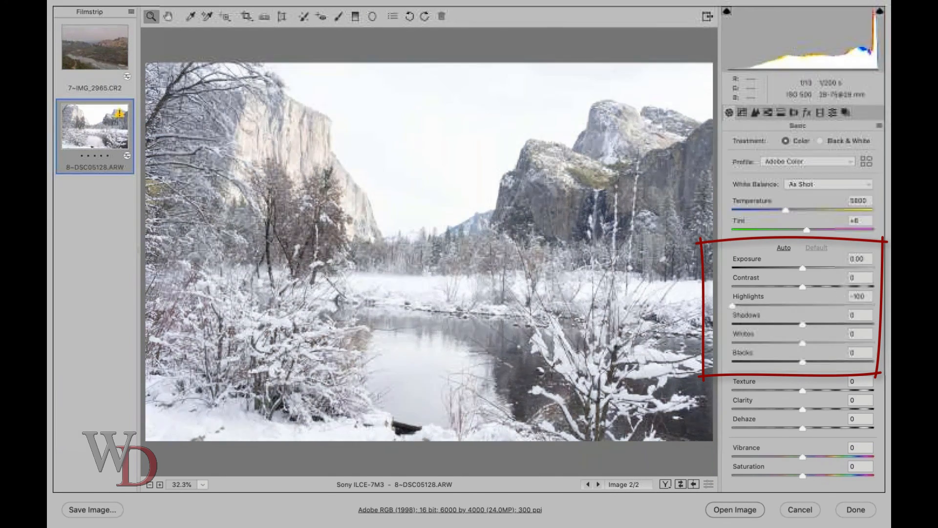
{"action": "left_click_drag", "start_coordinate": [801, 342], "coordinate": [673, 330]}
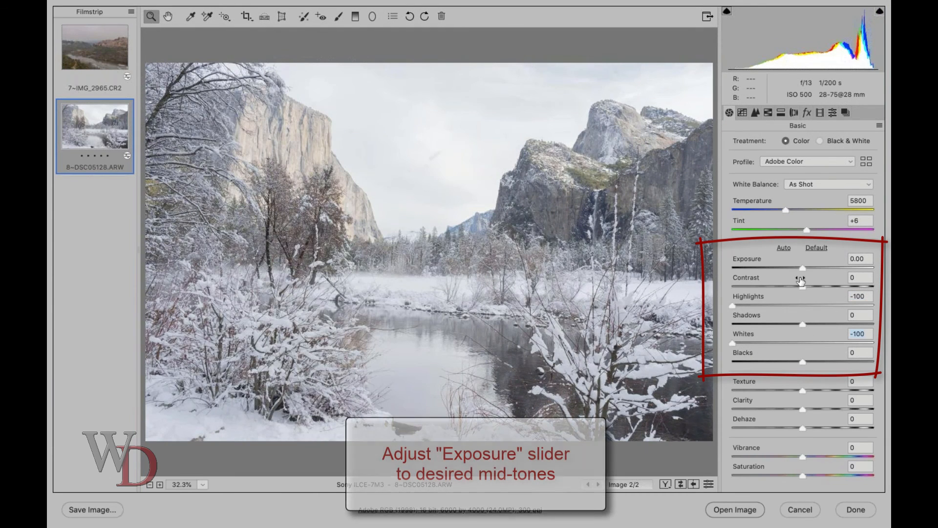
{"action": "left_click_drag", "start_coordinate": [803, 264], "coordinate": [784, 264]}
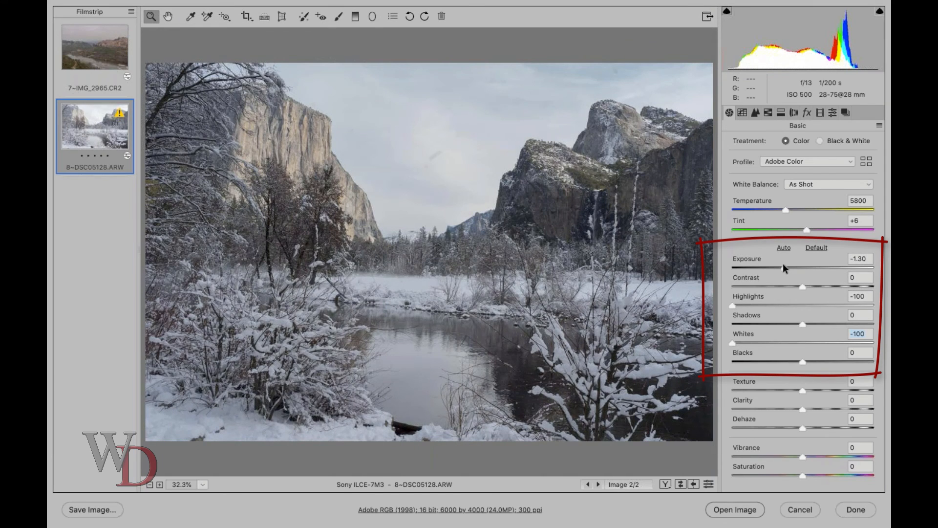
{"action": "left_click_drag", "start_coordinate": [784, 267], "coordinate": [782, 268]}
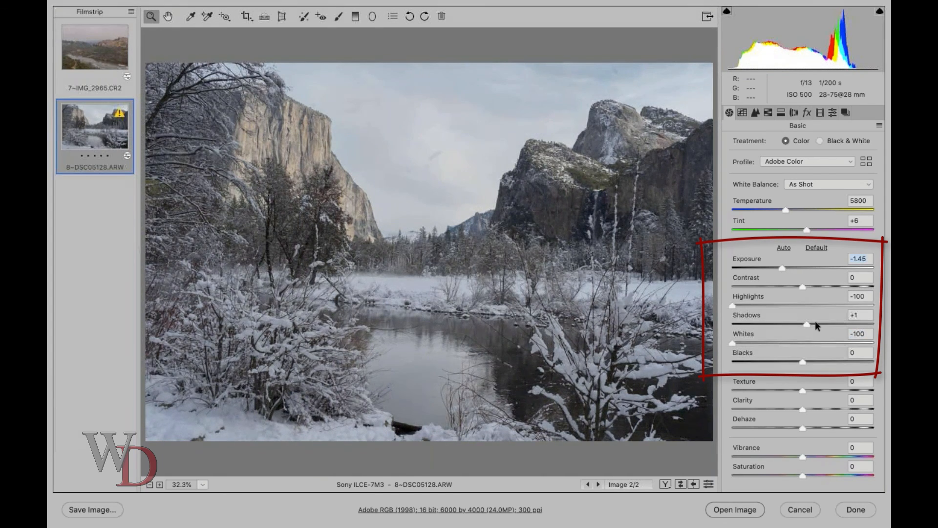
{"action": "left_click_drag", "start_coordinate": [815, 320], "coordinate": [829, 320]}
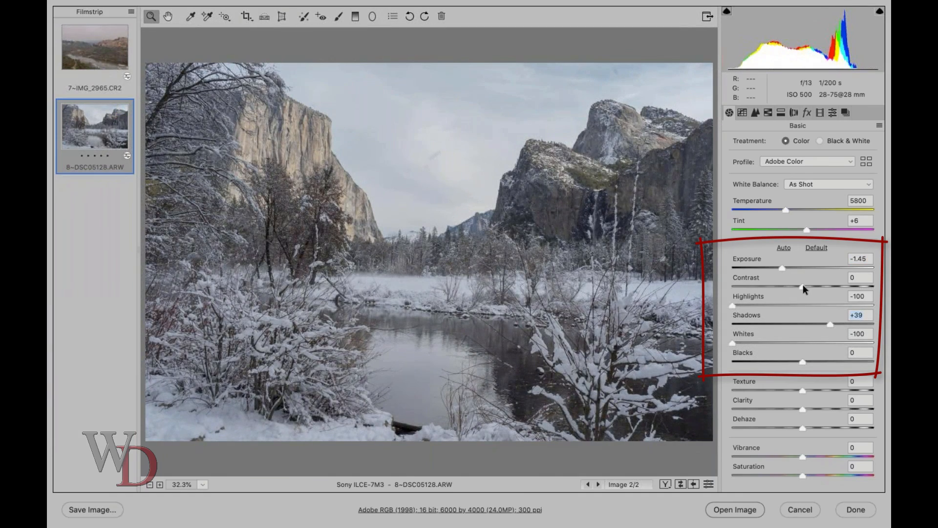
{"action": "left_click_drag", "start_coordinate": [802, 285], "coordinate": [800, 286]}
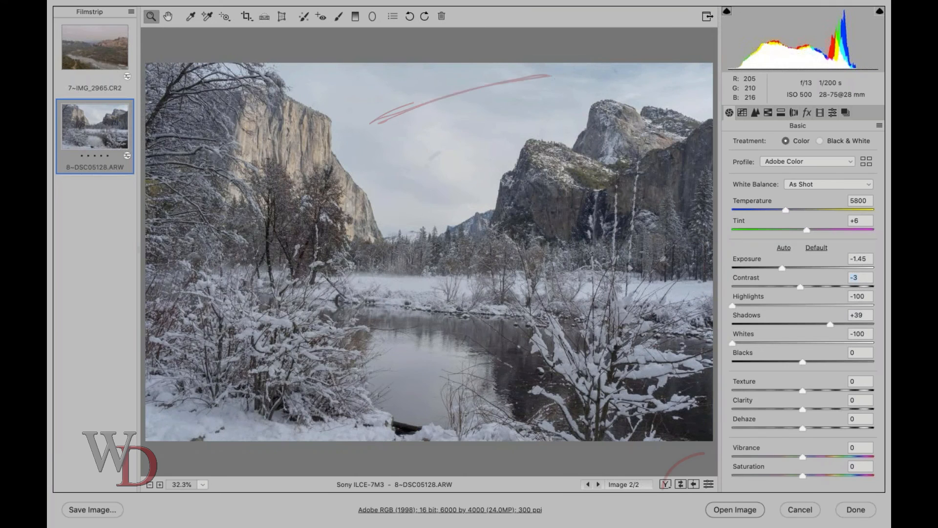
{"action": "left_click", "coordinate": [708, 484]}
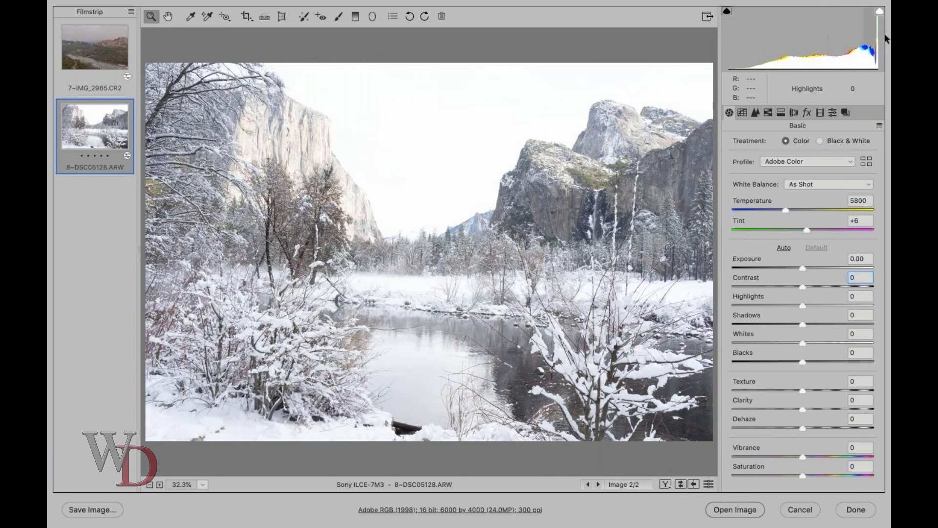
{"action": "left_click", "coordinate": [709, 484]}
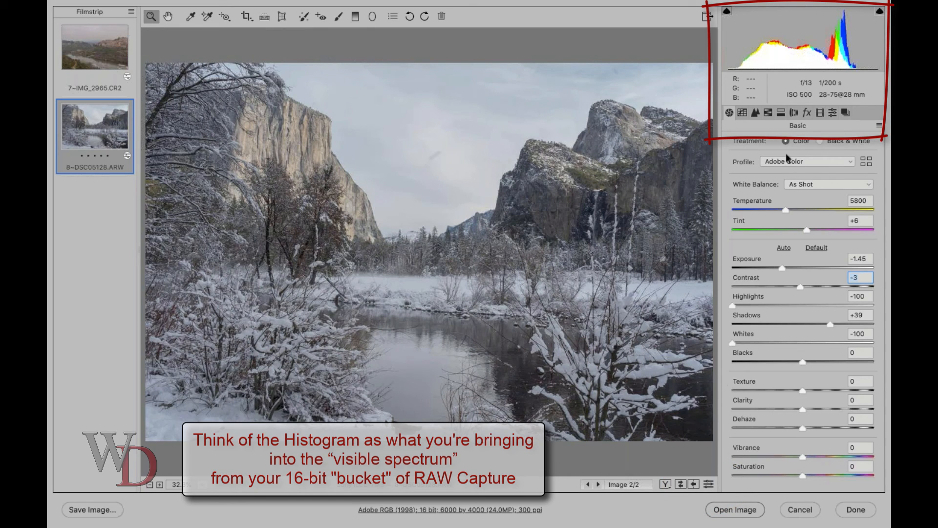
- Set the snowy landscape's Texture to +3 and Vibrance to +50, and compare it with the default settings
{"action": "left_click_drag", "start_coordinate": [801, 390], "coordinate": [804, 389]}
{"action": "left_click_drag", "start_coordinate": [802, 456], "coordinate": [832, 455]}
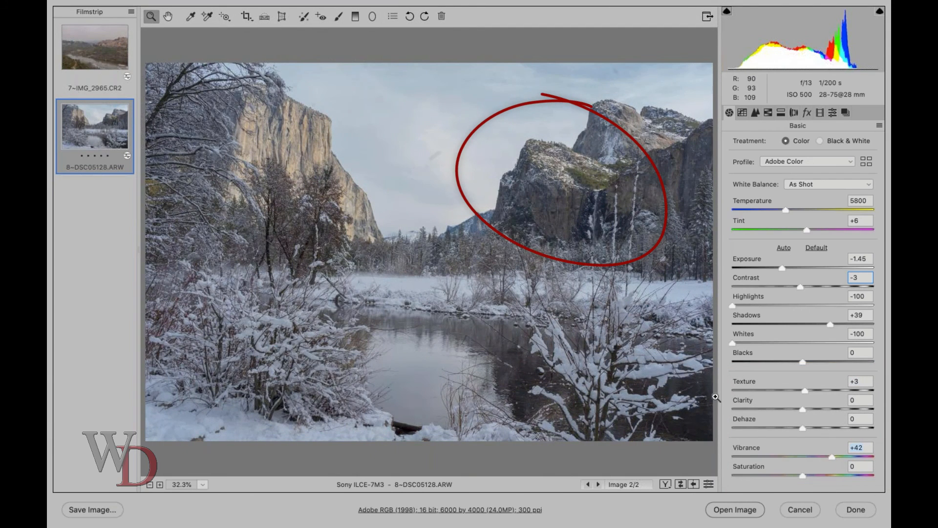
{"action": "left_click_drag", "start_coordinate": [832, 455], "coordinate": [837, 455]}
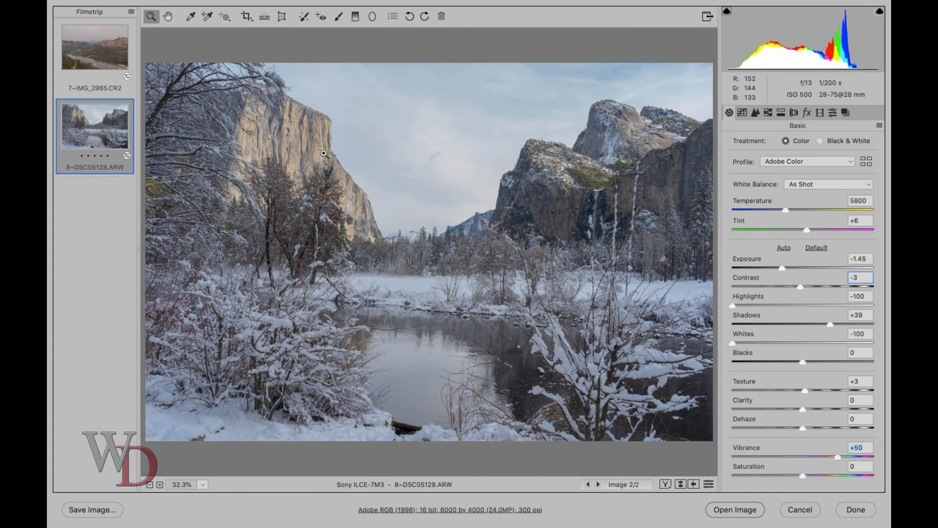
{"action": "left_click", "coordinate": [709, 484]}
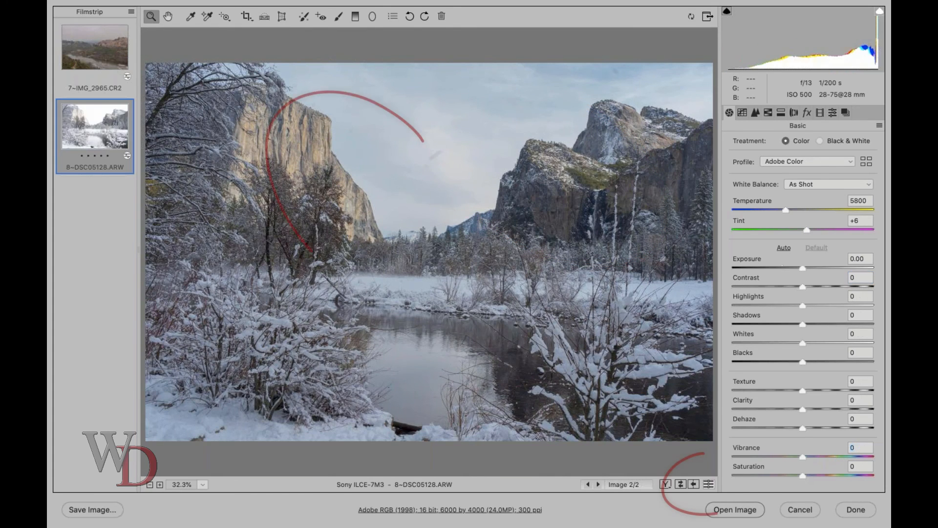
{"action": "left_click", "coordinate": [709, 483]}
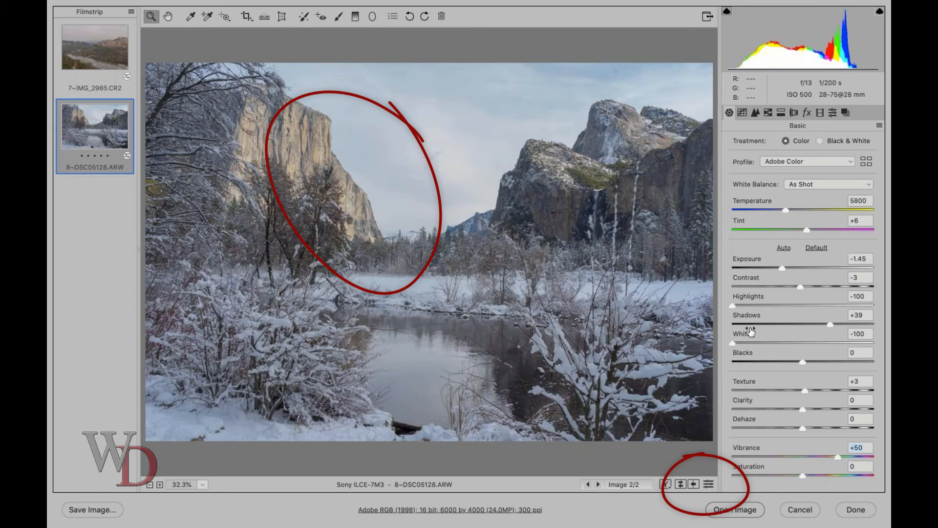
- Refine the snowy landscape's tones to Exposure -1.90, Shadows +59 and Contrast -14, and compare it with the default settings
{"action": "left_click_drag", "start_coordinate": [781, 267], "coordinate": [778, 267]}
{"action": "left_click", "coordinate": [777, 263]}
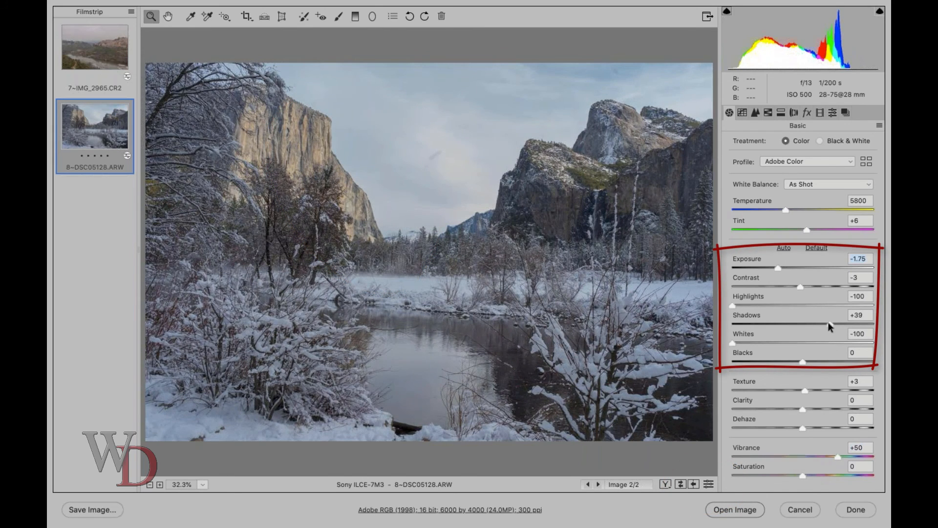
{"action": "left_click_drag", "start_coordinate": [833, 323], "coordinate": [842, 323]}
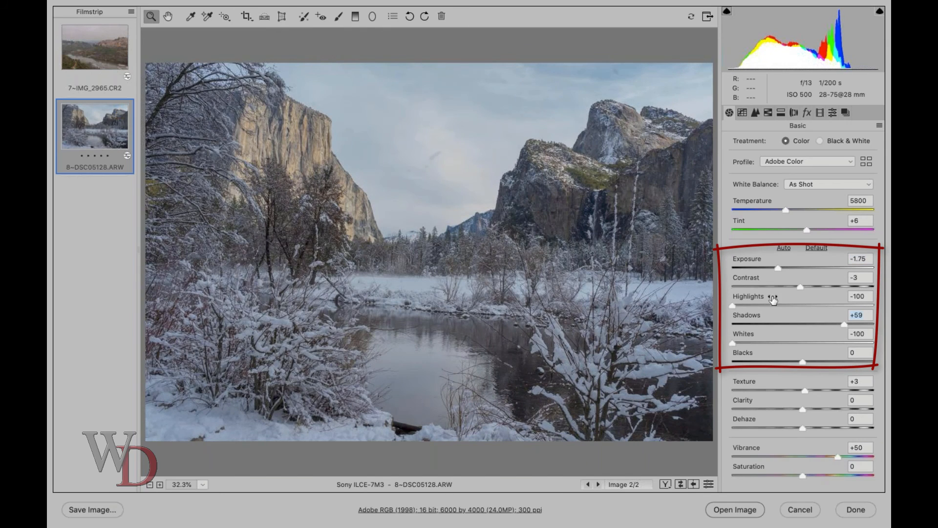
{"action": "left_click_drag", "start_coordinate": [802, 284], "coordinate": [774, 267]}
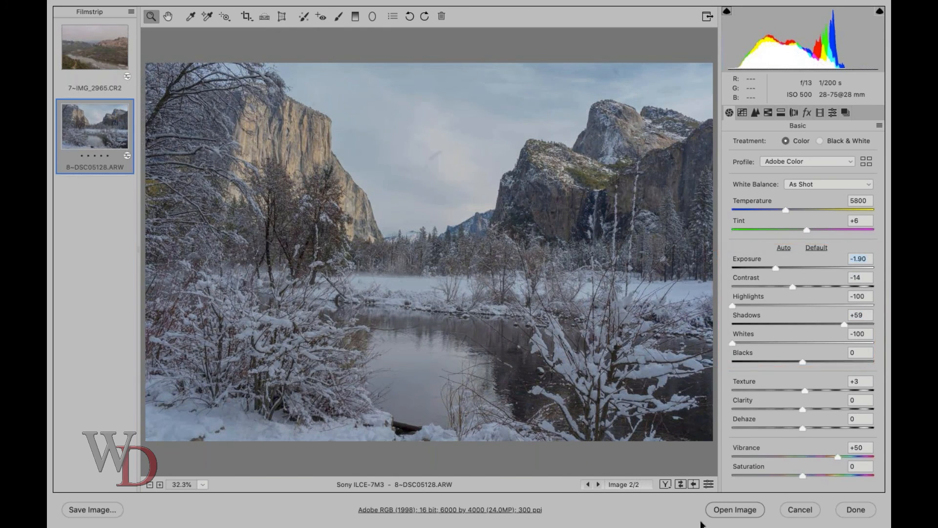
{"action": "left_click", "coordinate": [708, 484]}
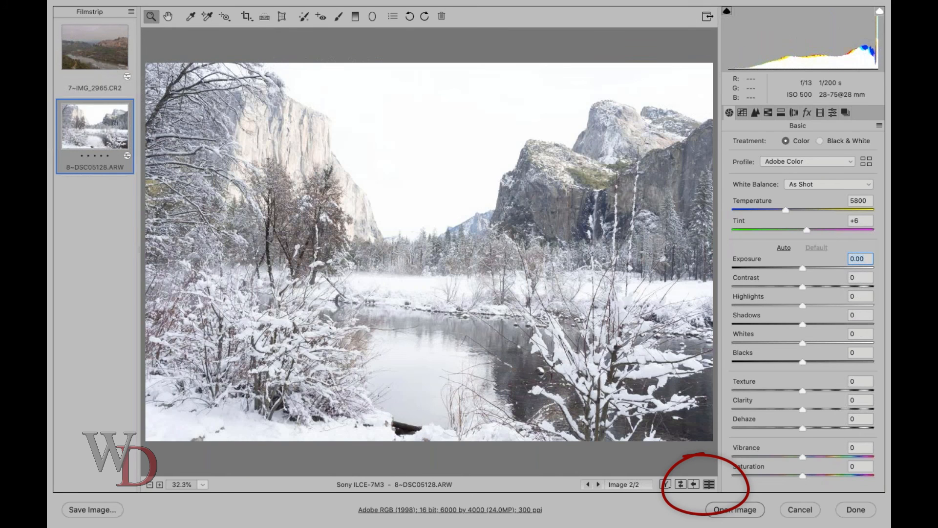
{"action": "left_click", "coordinate": [708, 484]}
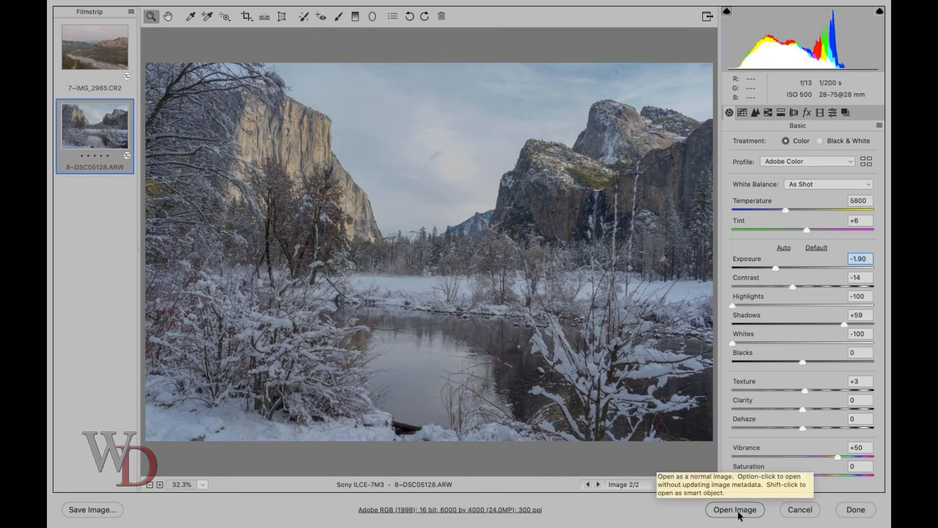
- Select both landscape photos in the filmstrip and open them as normal images in Photoshop
{"action": "left_click", "coordinate": [97, 50], "text": "shift"}
{"action": "left_click", "coordinate": [130, 11]}
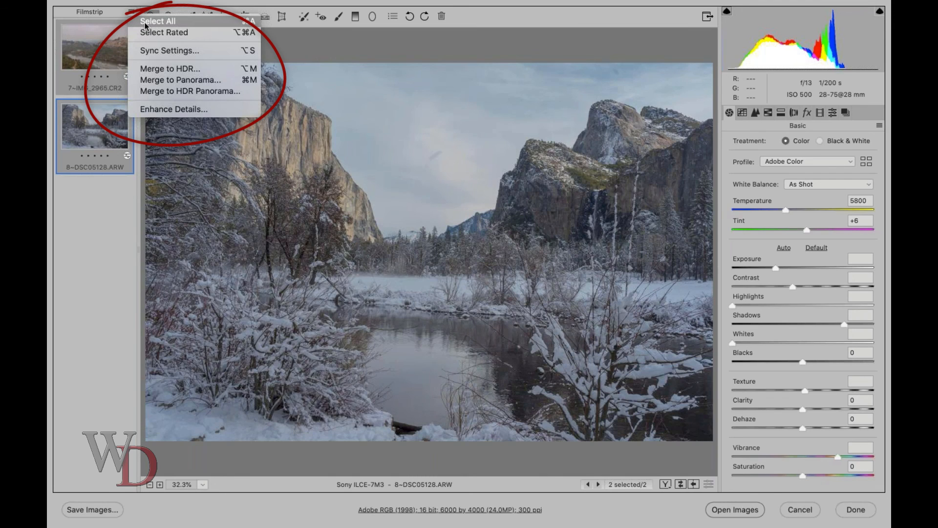
{"action": "left_click", "coordinate": [145, 23]}
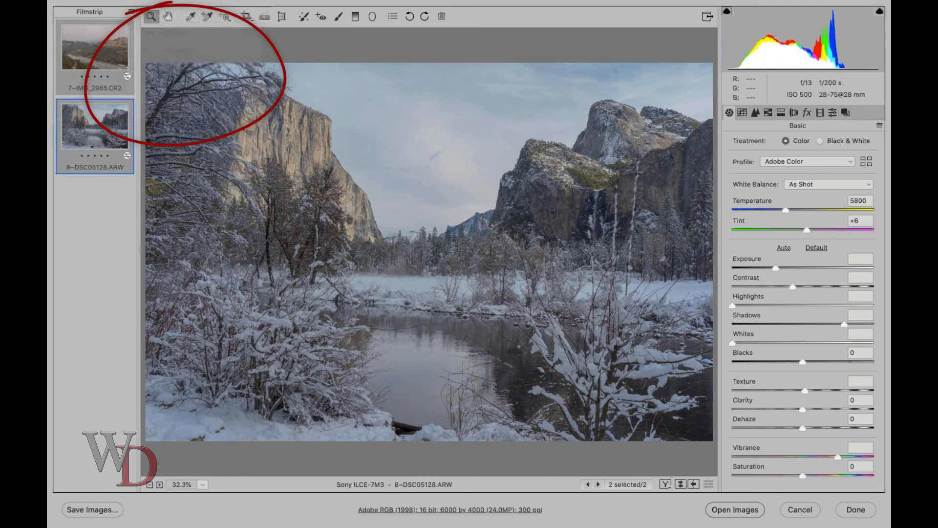
{"action": "left_click", "coordinate": [738, 511]}
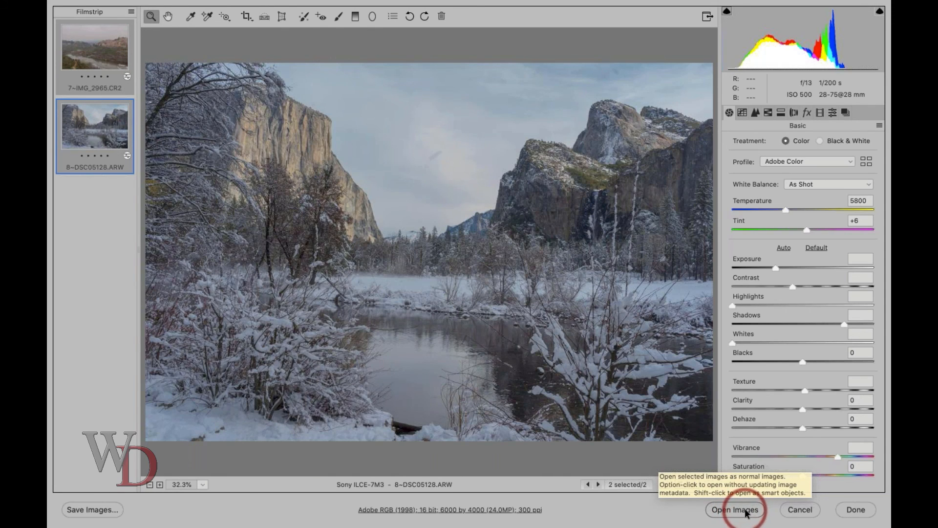
{"action": "left_click", "coordinate": [746, 510]}
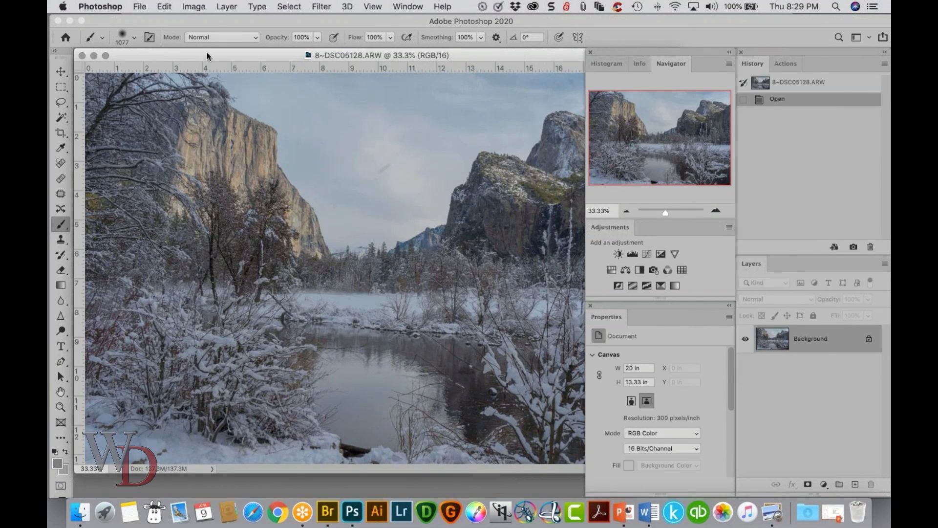
- Move the 8~DSC05128.ARW window out of the way and hide all panels to view 7~IMG_2965.CR2 unobstructed
{"action": "left_click_drag", "start_coordinate": [207, 51], "coordinate": [47, 55]}
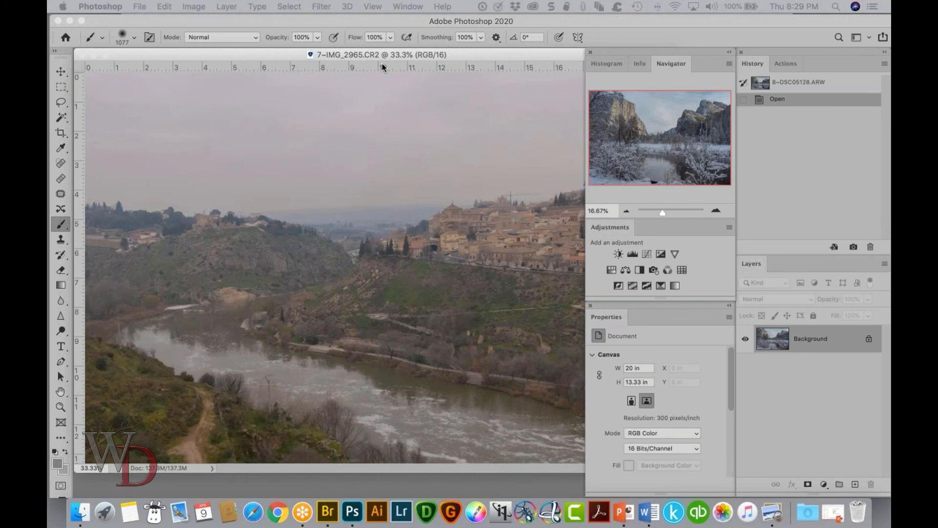
{"action": "left_click", "coordinate": [64, 114]}
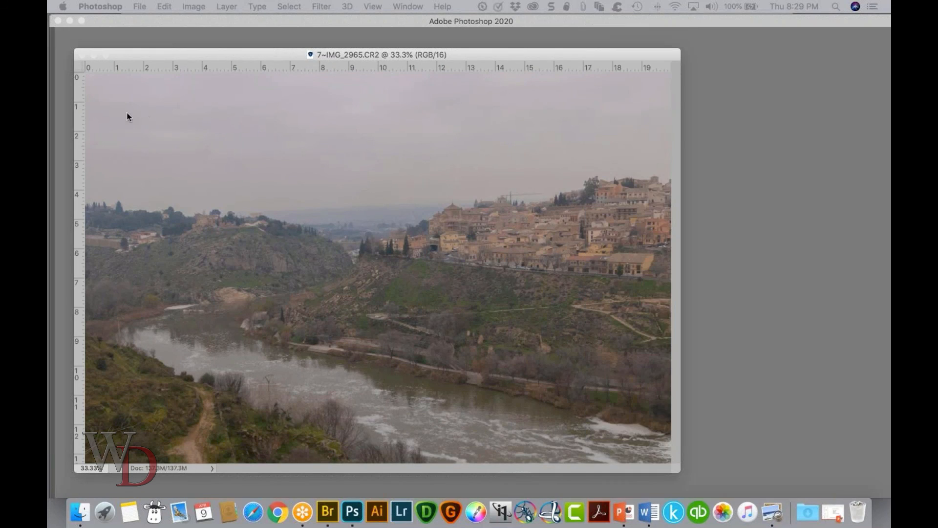
{"action": "key", "text": "Tab"}
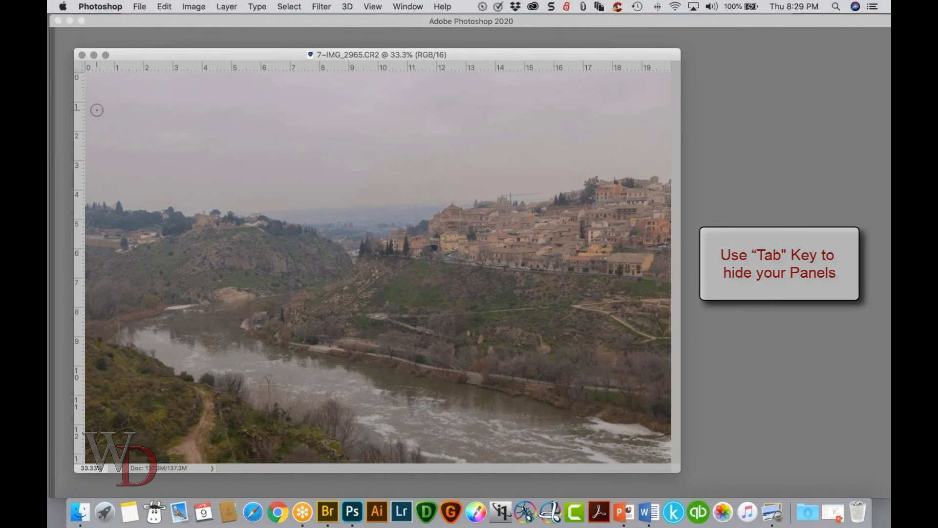
- Quick-select the whole sky down to the valley between the hills, check the selection edge along the skyline, and show the panels again
{"action": "mouse_move", "coordinate": [97, 110]}
{"action": "left_mouse_down"}
{"action": "mouse_move", "coordinate": [342, 157]}
{"action": "mouse_move", "coordinate": [385, 152]}
{"action": "left_mouse_up"}
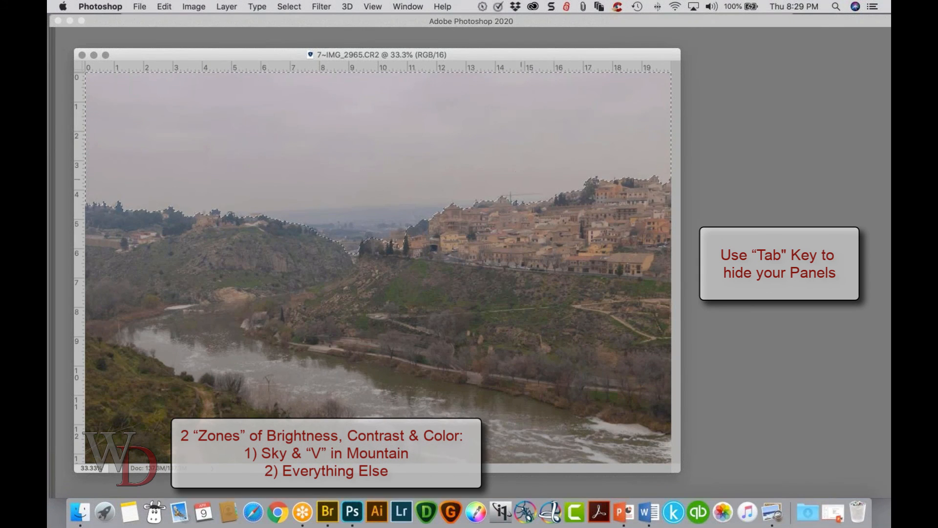
{"action": "key", "text": "super+plus"}
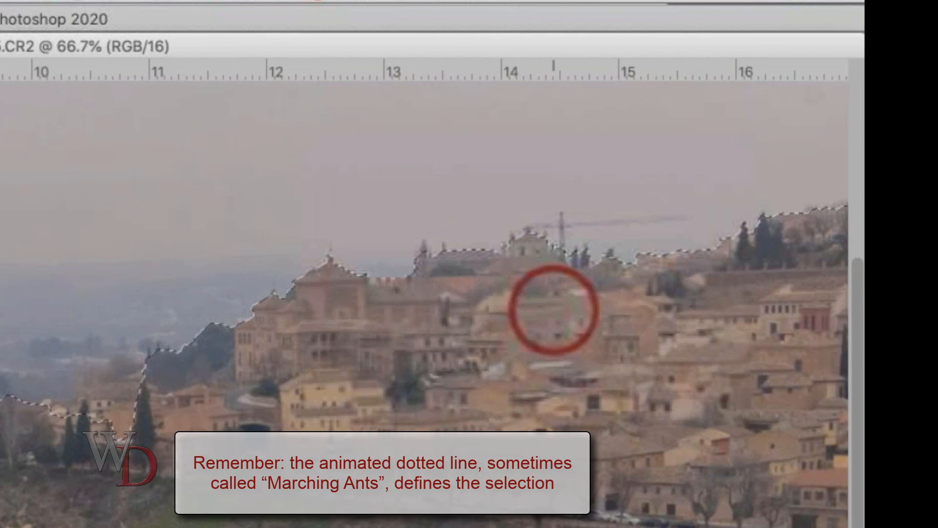
{"action": "key", "text": "super+minus"}
{"action": "key", "text": "super+minus"}
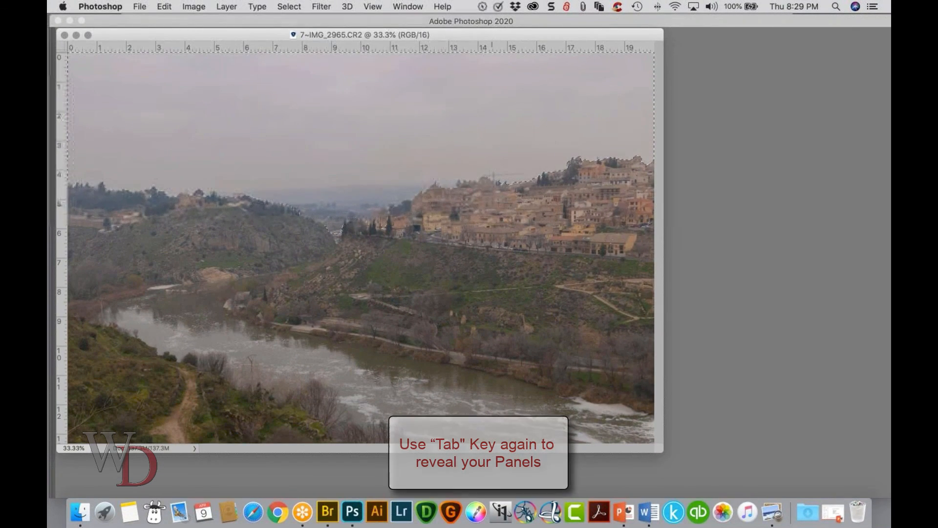
{"action": "key", "text": "Tab"}
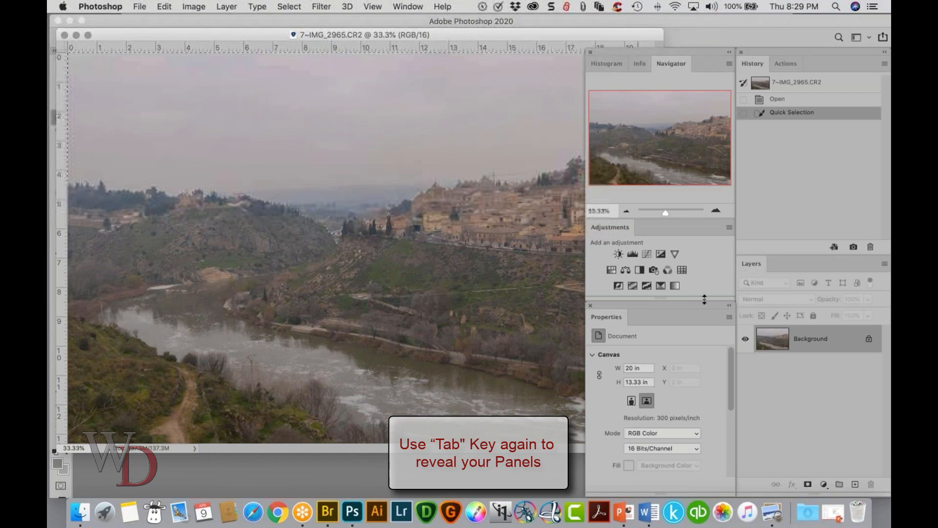
- Add a Levels adjustment layer masked to the selected sky and check its mask on the canvas
{"action": "left_click", "coordinate": [632, 254]}
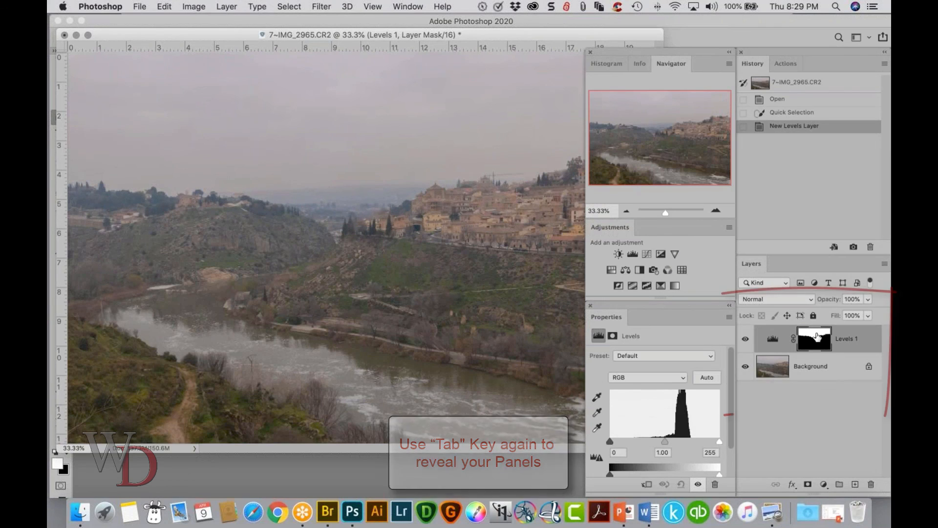
{"action": "left_click", "coordinate": [817, 337], "text": "alt"}
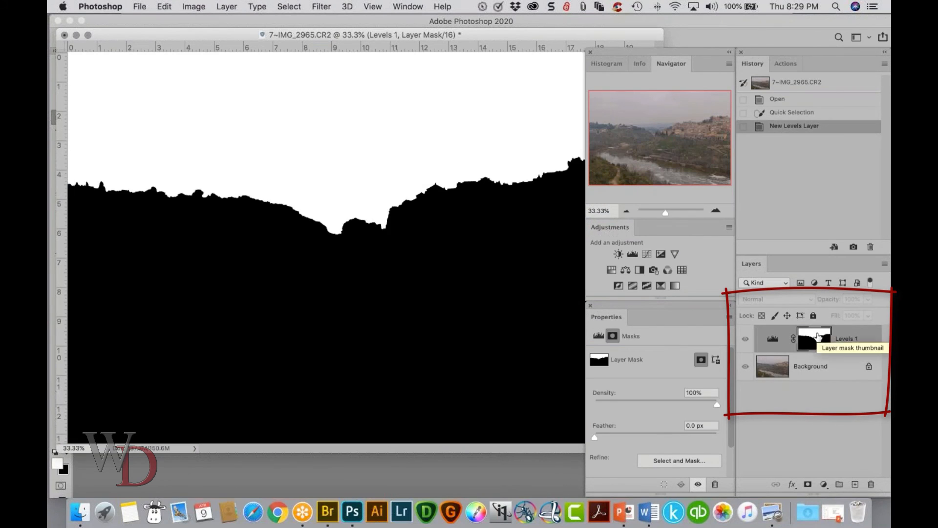
{"action": "left_click", "coordinate": [817, 336], "text": "alt"}
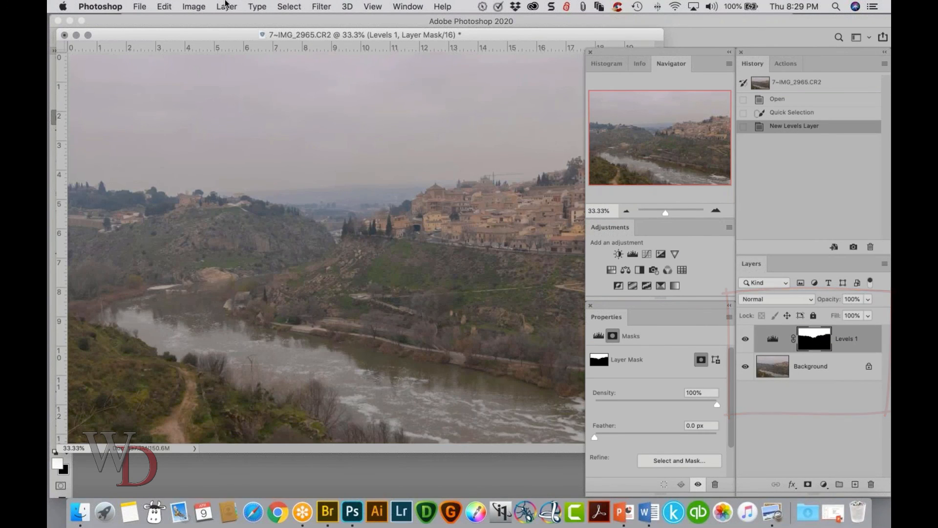
- Restore the sky selection, invert it, add a second Levels adjustment layer for the land, and check its mask on the canvas
{"action": "left_click", "coordinate": [281, 6]}
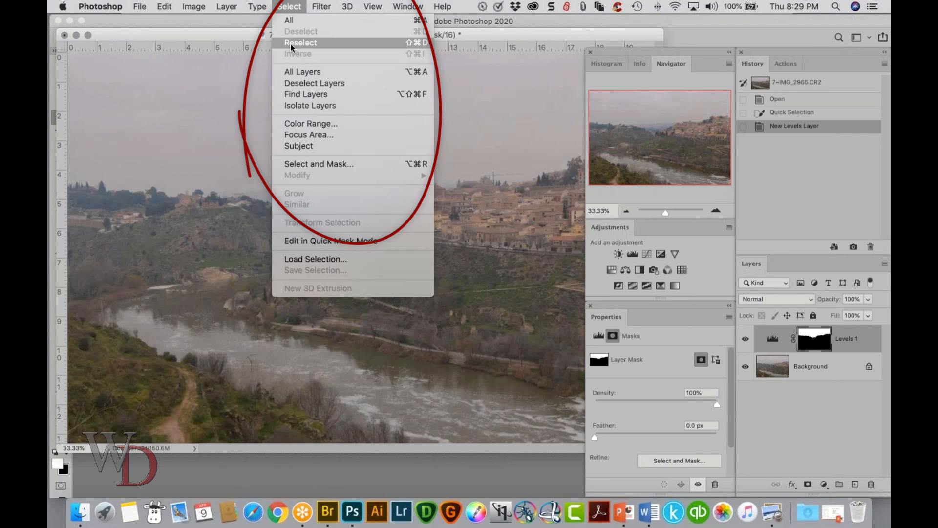
{"action": "left_click", "coordinate": [293, 45]}
{"action": "left_click", "coordinate": [287, 6]}
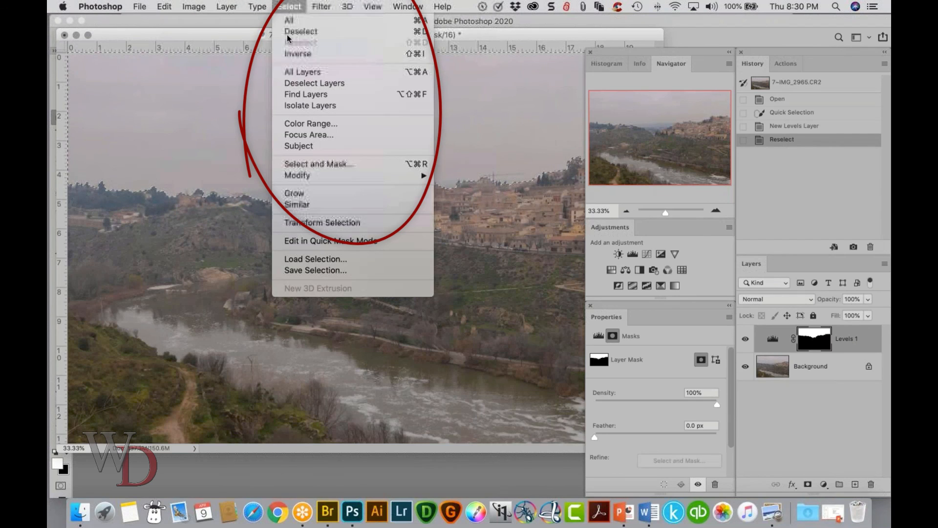
{"action": "left_click", "coordinate": [290, 54]}
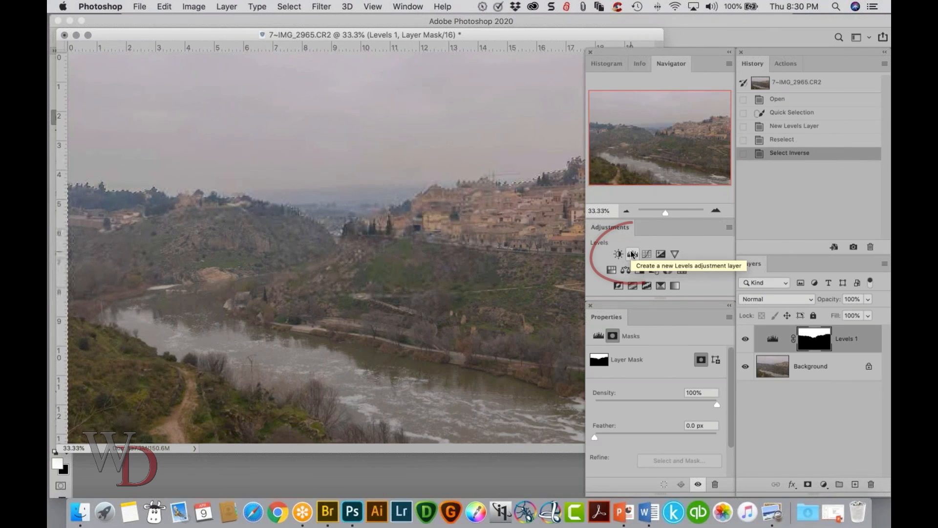
{"action": "left_click", "coordinate": [632, 254]}
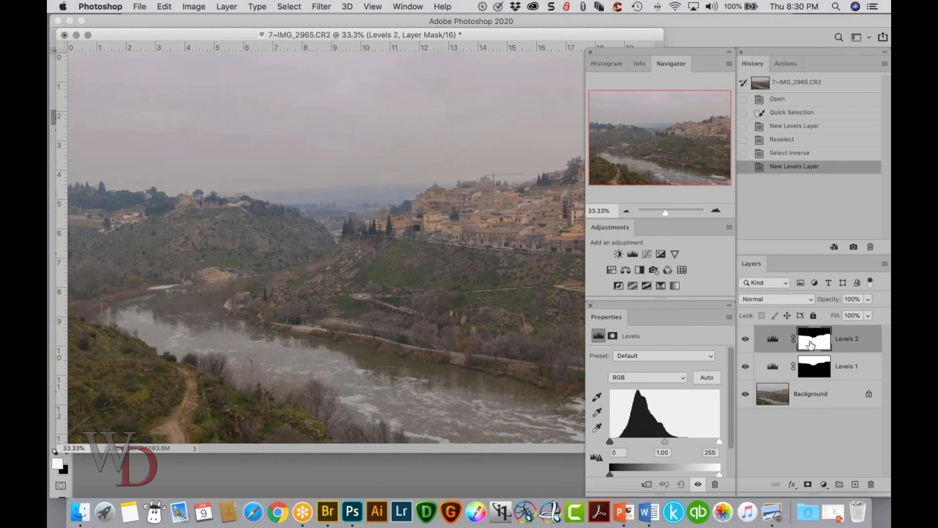
{"action": "left_click", "coordinate": [815, 343], "text": "alt"}
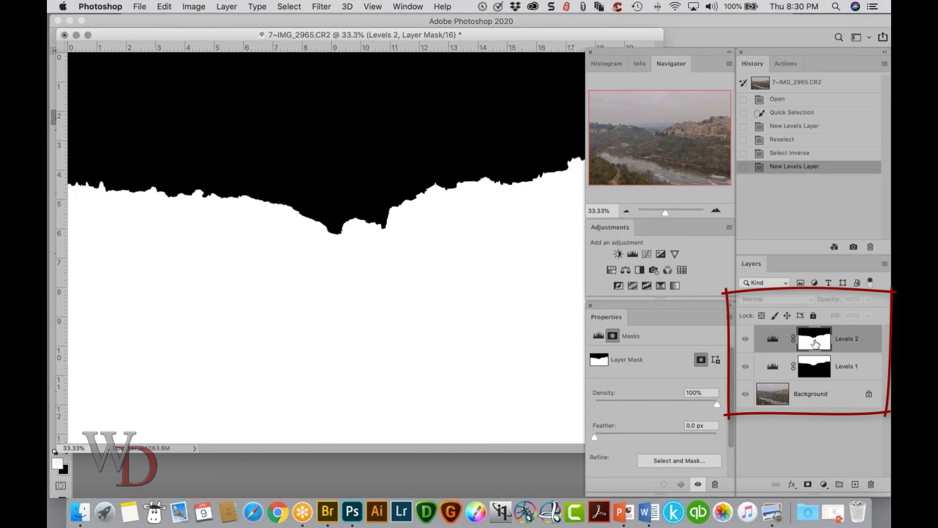
{"action": "left_click", "coordinate": [815, 344], "text": "alt"}
- Set the sky's Levels 1 layer to a black input level of 15 and a white input level of 222
{"action": "left_click", "coordinate": [772, 366]}
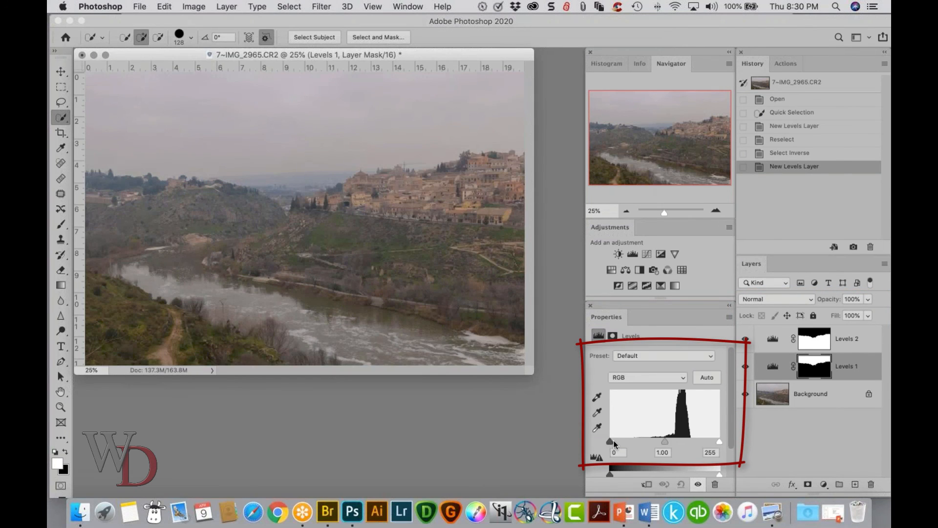
{"action": "mouse_move", "coordinate": [610, 441]}
{"action": "left_mouse_down"}
{"action": "mouse_move", "coordinate": [660, 446]}
{"action": "mouse_move", "coordinate": [612, 441]}
{"action": "left_mouse_up"}
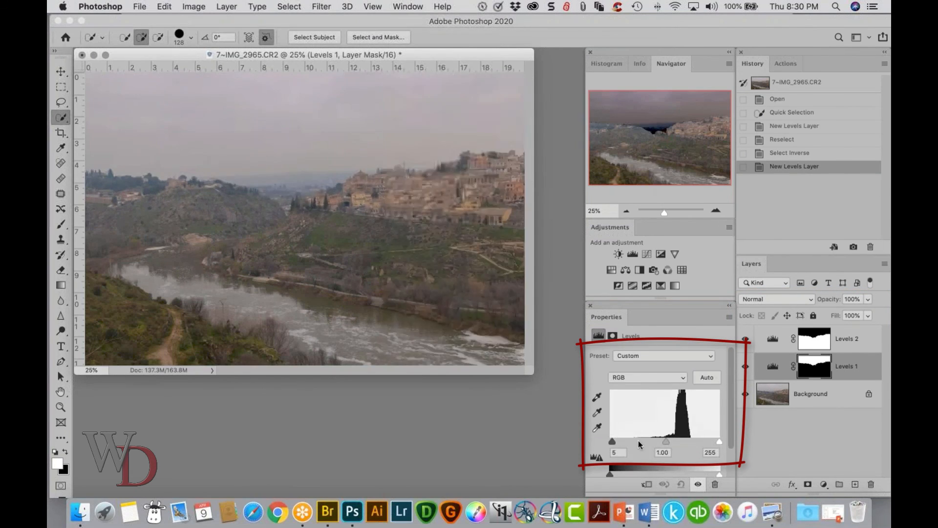
{"action": "left_click_drag", "start_coordinate": [718, 441], "coordinate": [658, 438]}
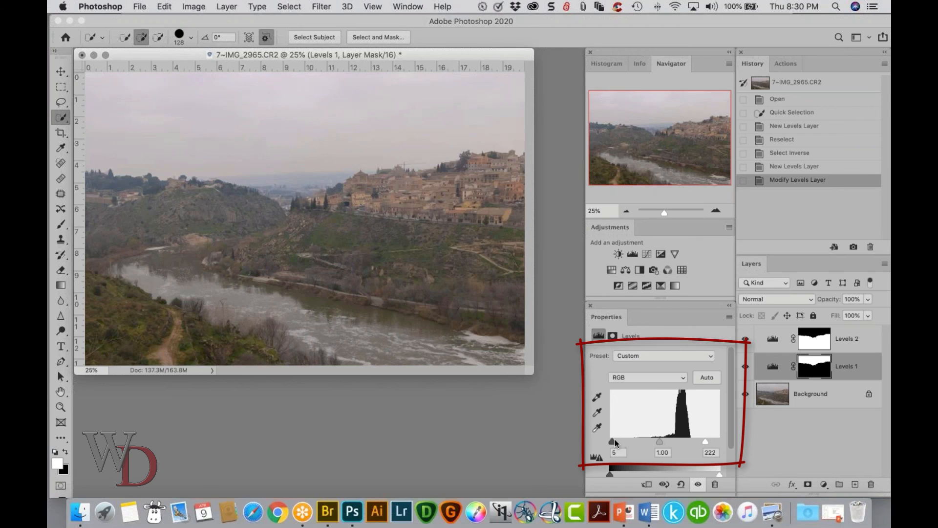
{"action": "left_click_drag", "start_coordinate": [615, 439], "coordinate": [619, 439]}
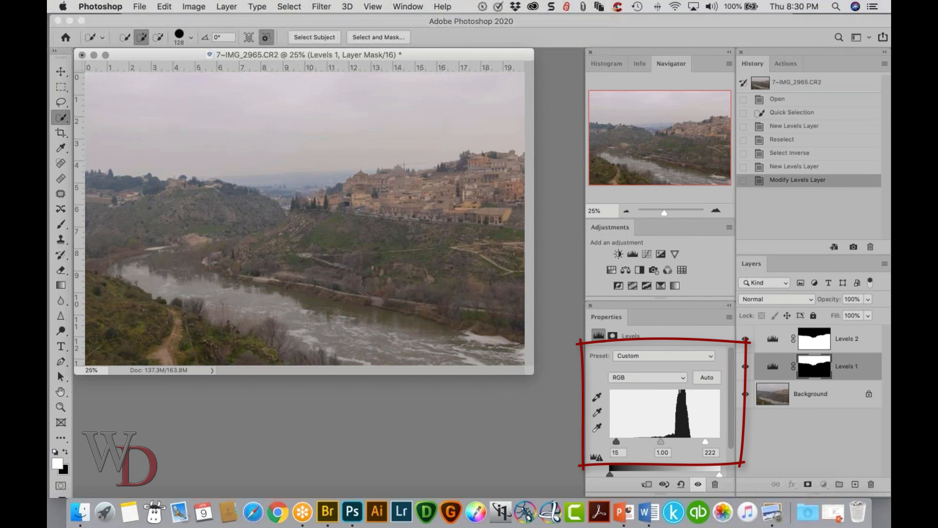
- Set the land's Levels 2 layer to black input 19 and white input 217, and compare it with the unadjusted state
{"action": "left_click", "coordinate": [775, 342]}
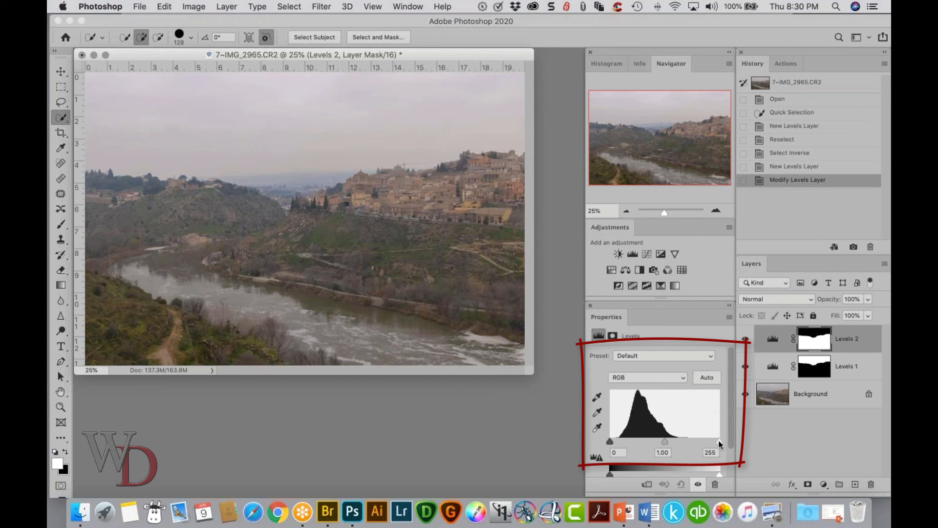
{"action": "left_click_drag", "start_coordinate": [718, 441], "coordinate": [703, 438]}
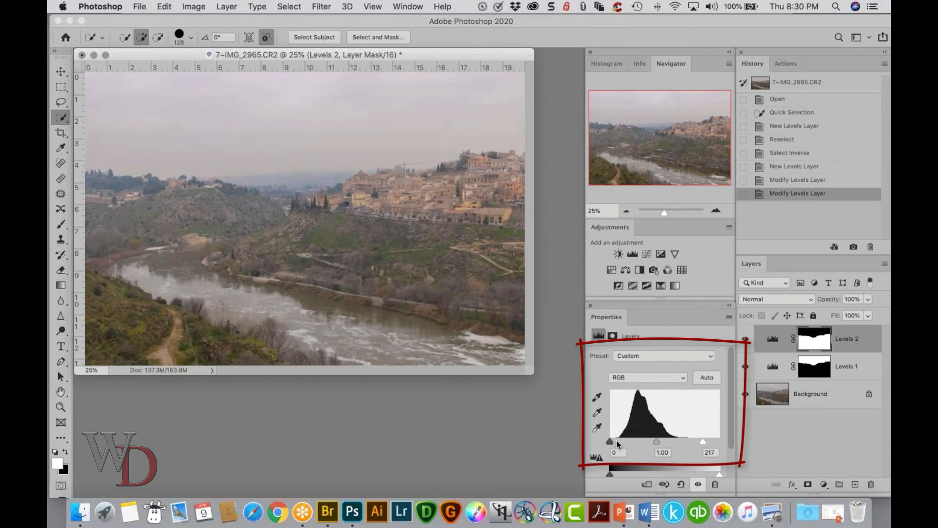
{"action": "left_click_drag", "start_coordinate": [610, 441], "coordinate": [617, 441]}
{"action": "left_click", "coordinate": [698, 485]}
{"action": "left_click", "coordinate": [698, 485]}
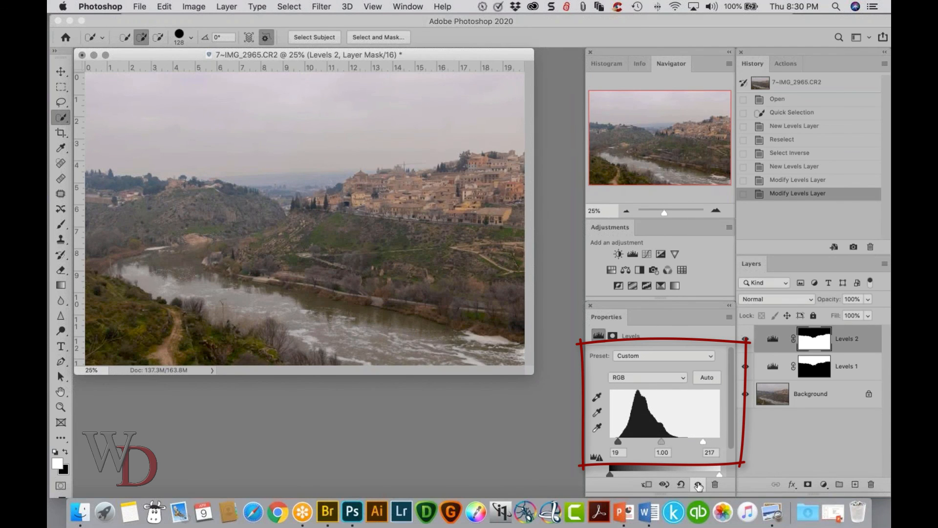
- Load the Levels 1 mask as a selection of the sky and add a Solid Color fill layer above that layer
{"action": "left_click", "coordinate": [815, 369]}
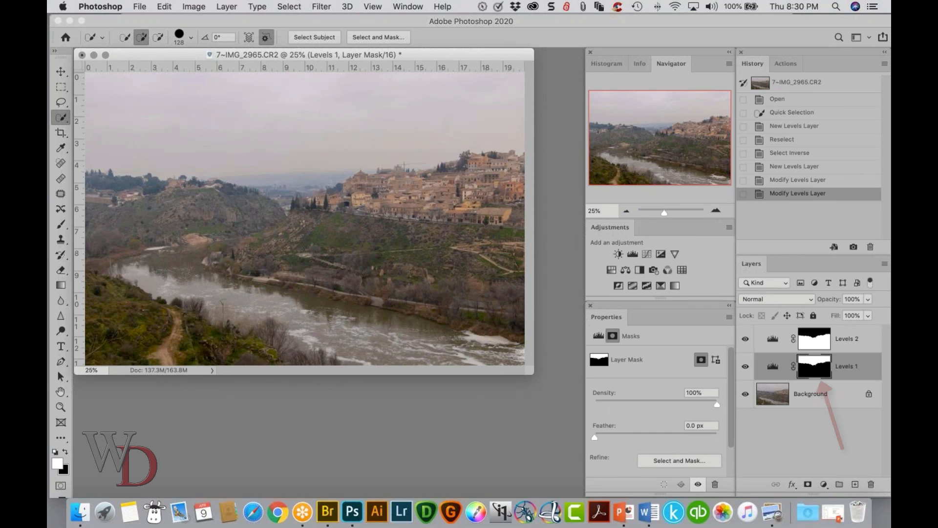
{"action": "left_click", "coordinate": [815, 370], "text": "super"}
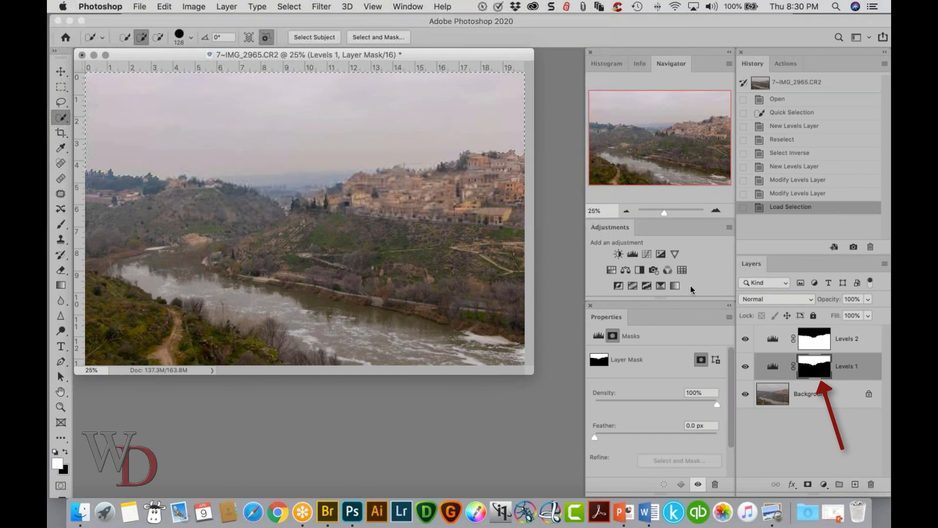
{"action": "left_click", "coordinate": [824, 485]}
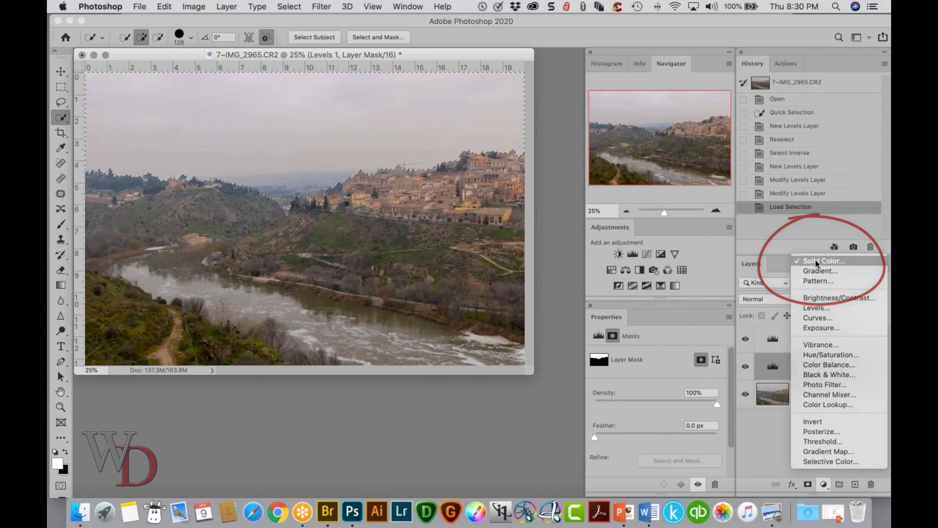
{"action": "left_click", "coordinate": [815, 263]}
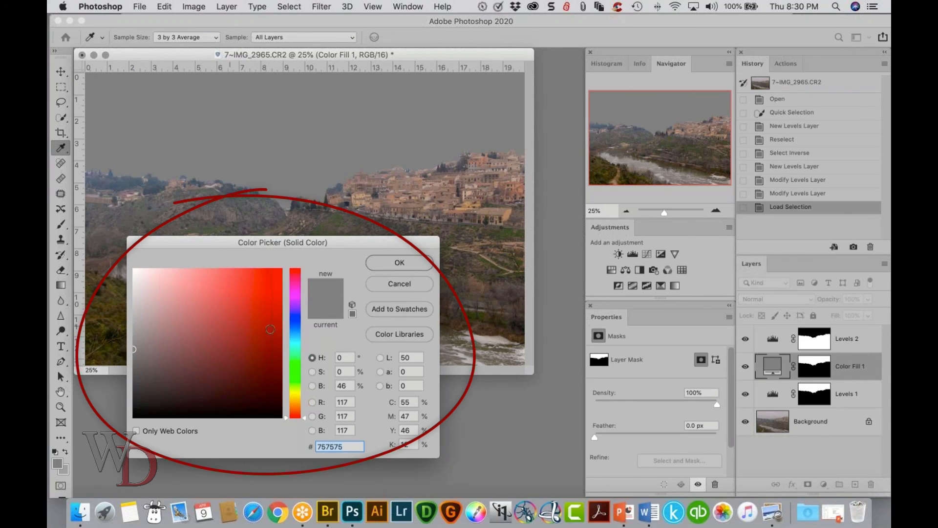
- Choose the blue #5093f8 as the sky fill layer's color
{"action": "left_click", "coordinate": [296, 319]}
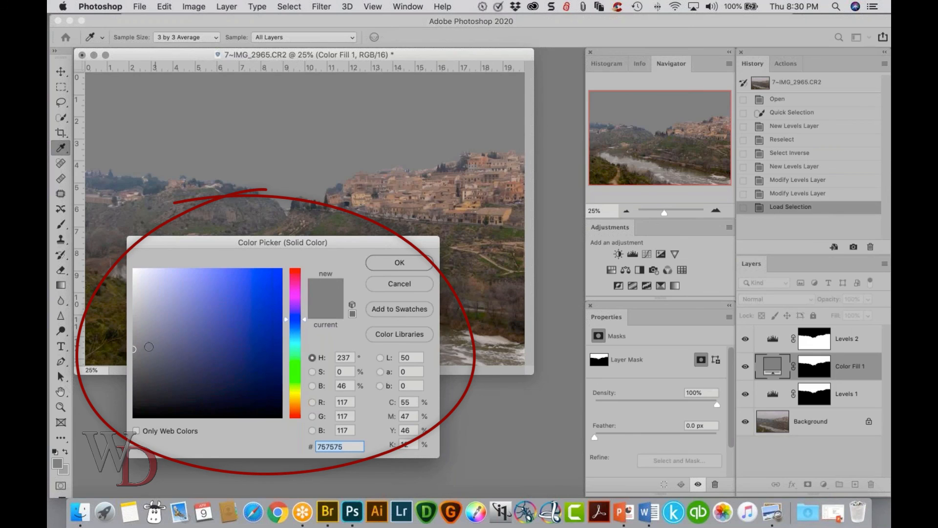
{"action": "left_click", "coordinate": [228, 269]}
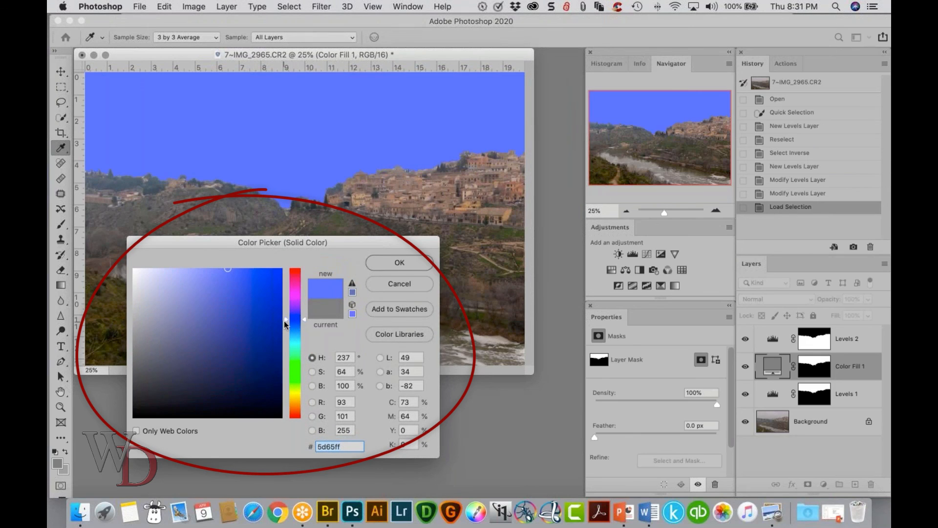
{"action": "left_click_drag", "start_coordinate": [288, 324], "coordinate": [289, 331]}
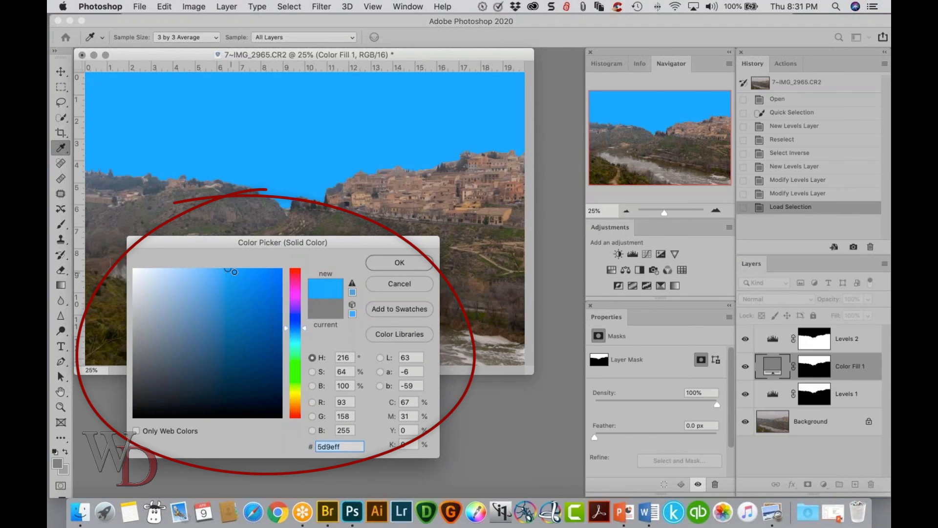
{"action": "left_click", "coordinate": [234, 271]}
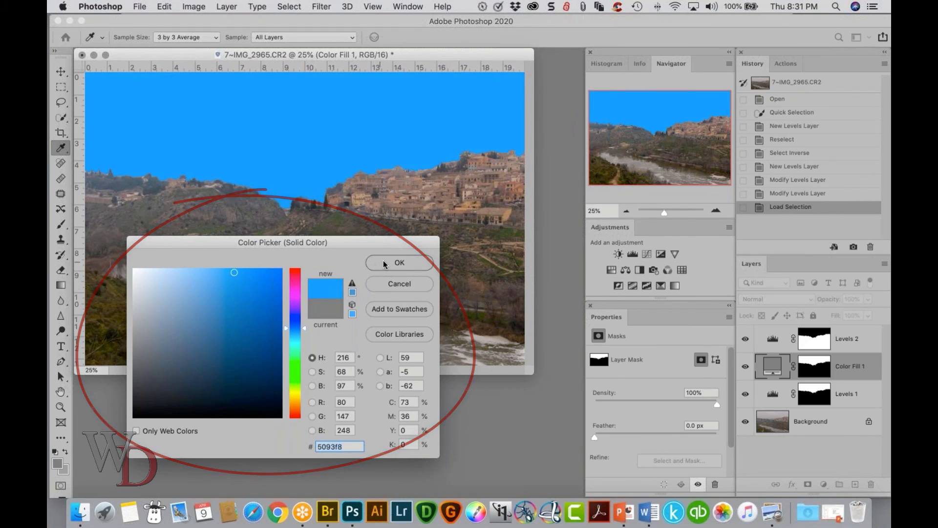
{"action": "left_click", "coordinate": [399, 262]}
- Set the blue fill layer's opacity to 28% and compare the sky with and without the layer
{"action": "left_click", "coordinate": [825, 366]}
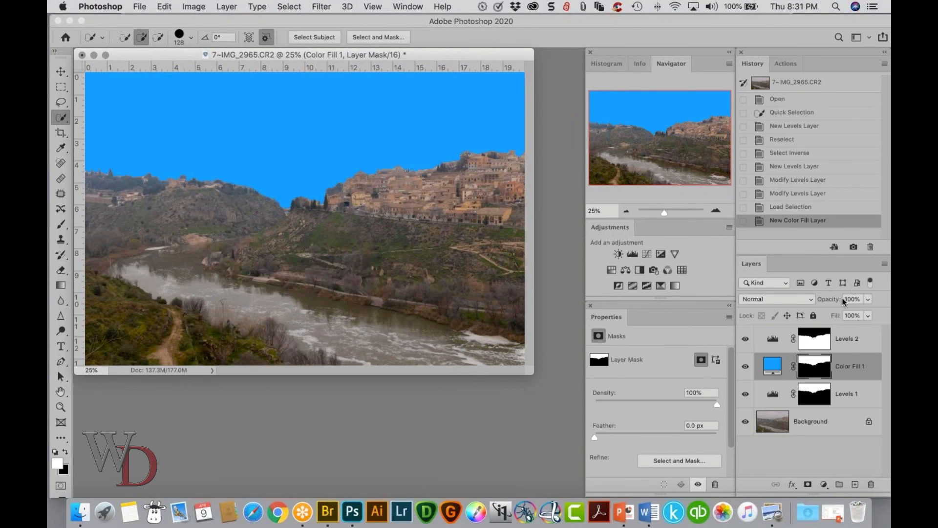
{"action": "left_click", "coordinate": [867, 299]}
{"action": "left_click_drag", "start_coordinate": [868, 316], "coordinate": [831, 315]}
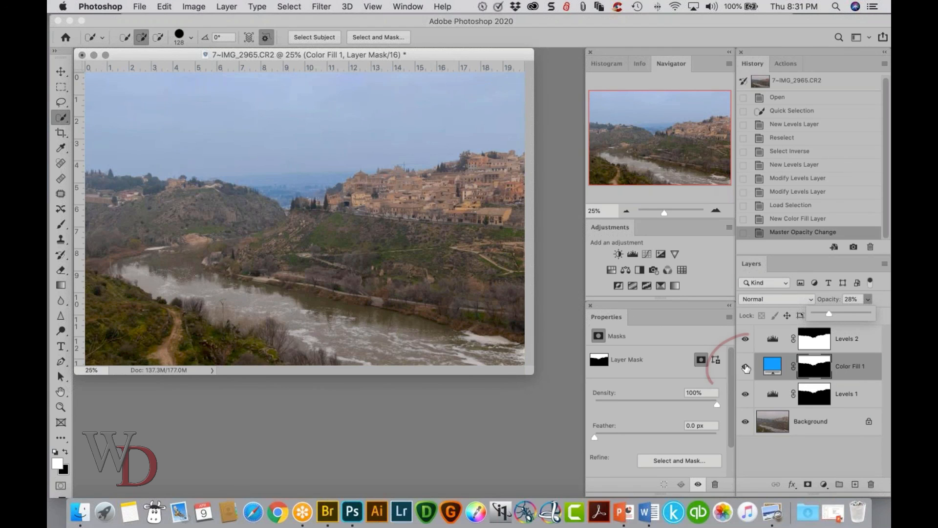
{"action": "left_click", "coordinate": [745, 366]}
{"action": "left_click", "coordinate": [745, 366]}
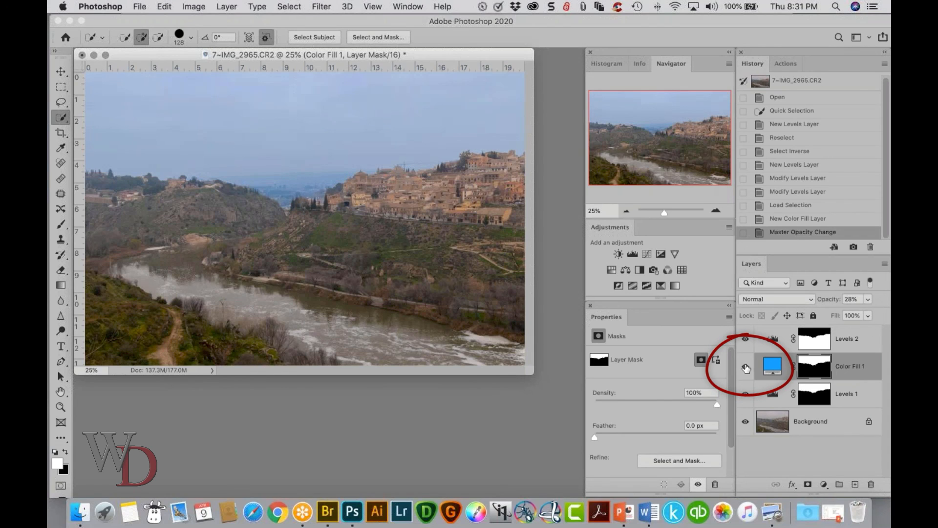
{"action": "left_click", "coordinate": [745, 367]}
{"action": "left_click", "coordinate": [745, 366]}
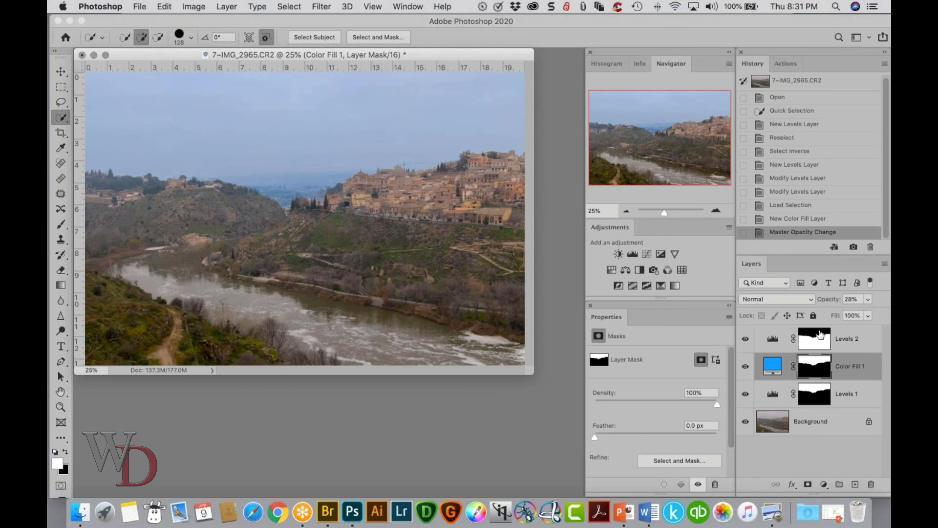
- Try the blue fill layer at 10% and 35% opacity, and settle on 26%
{"action": "key", "text": "1"}
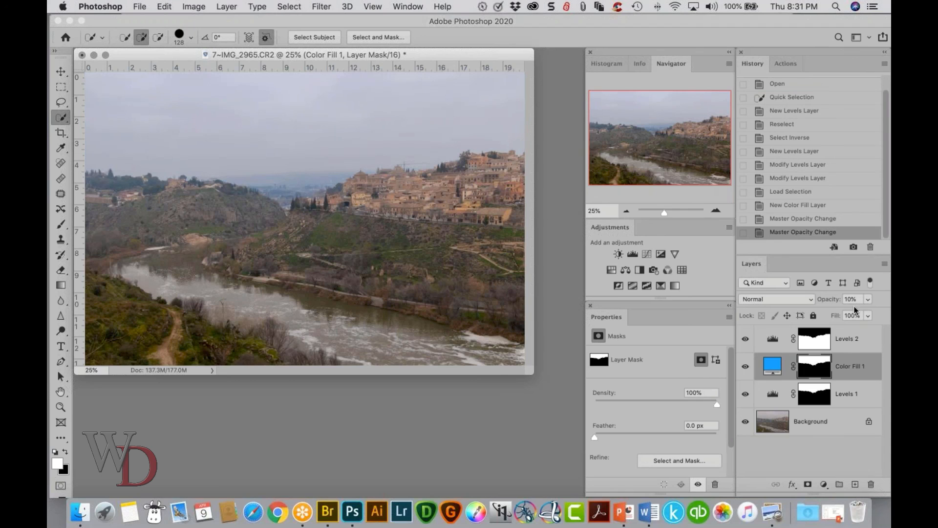
{"action": "left_click", "coordinate": [867, 300]}
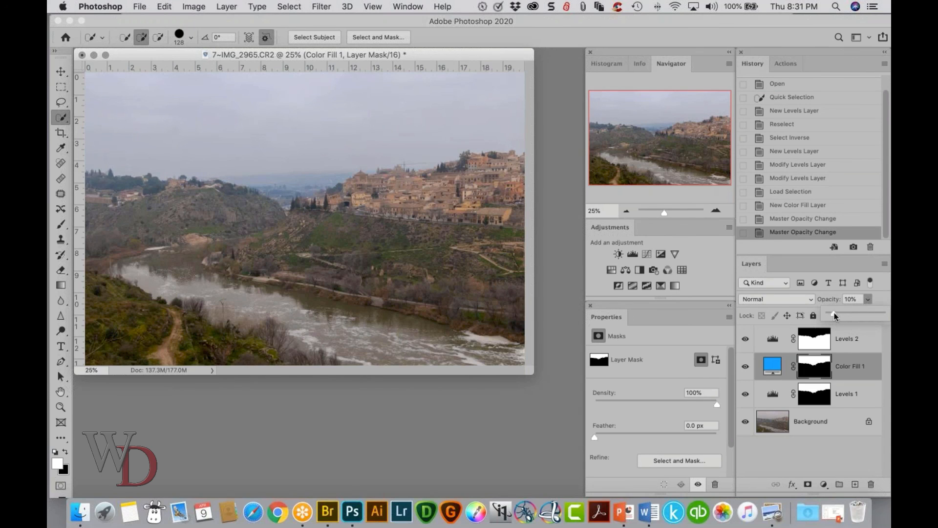
{"action": "left_click_drag", "start_coordinate": [835, 315], "coordinate": [846, 314]}
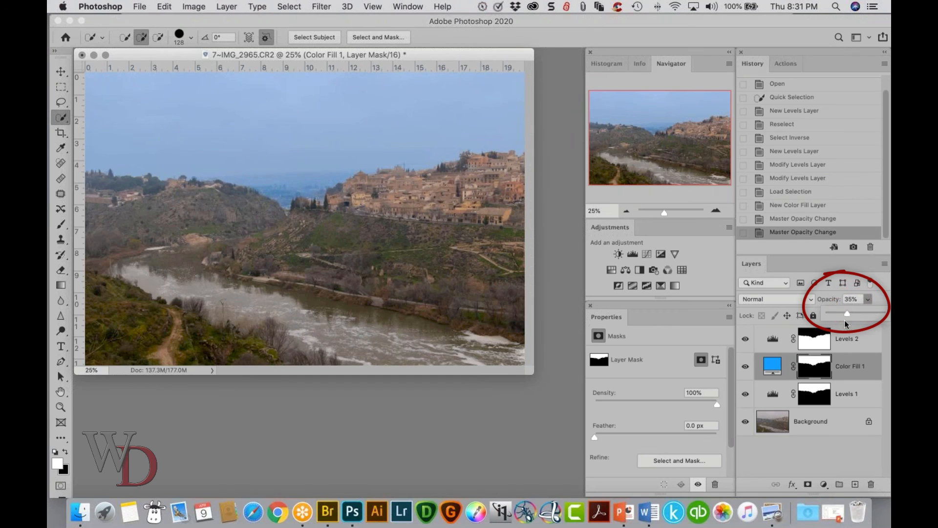
{"action": "left_click_drag", "start_coordinate": [841, 315], "coordinate": [840, 315]}
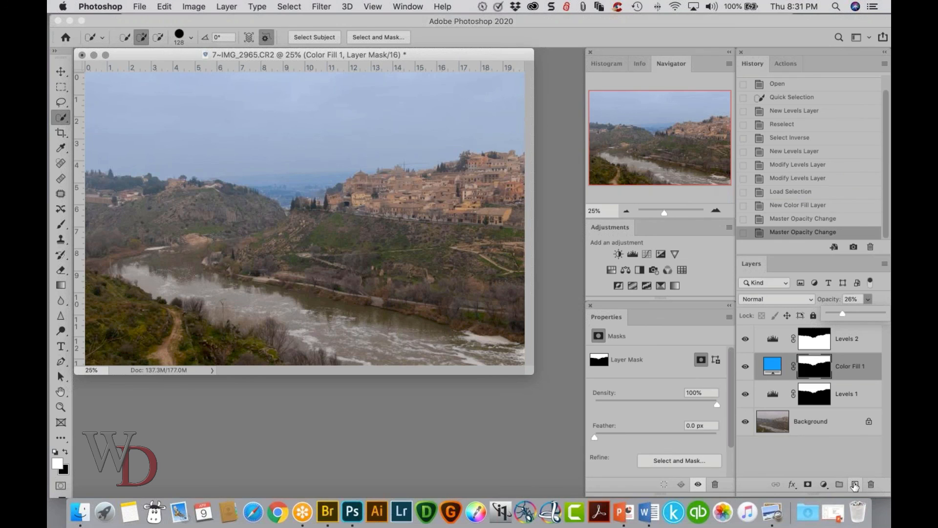
- Add a new layer above Levels 2 in Overlay mode, filled with the neutral 50% gray
{"action": "left_click", "coordinate": [838, 452]}
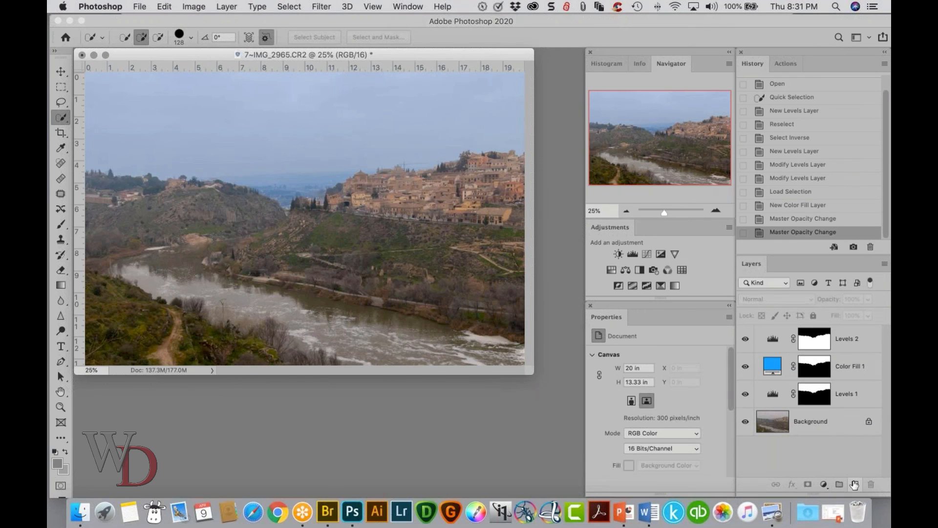
{"action": "left_click", "coordinate": [854, 485], "text": "alt"}
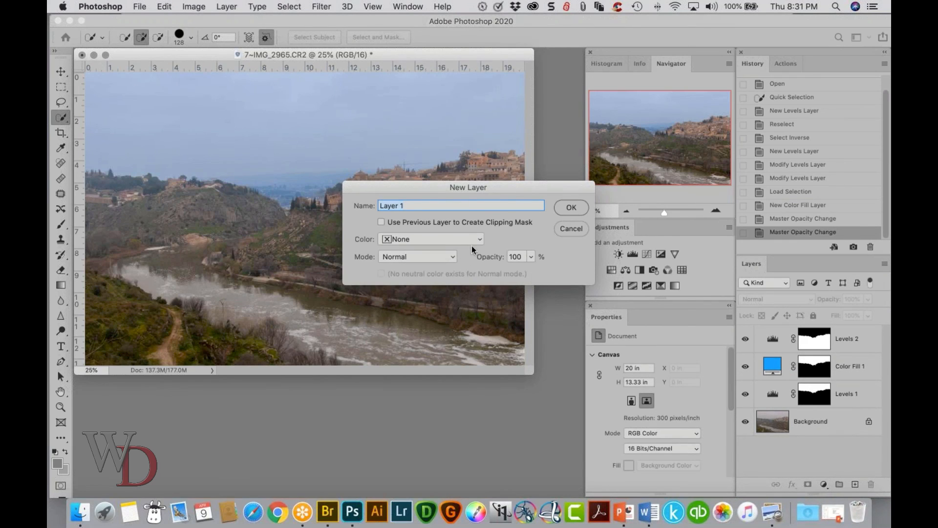
{"action": "left_click", "coordinate": [451, 257]}
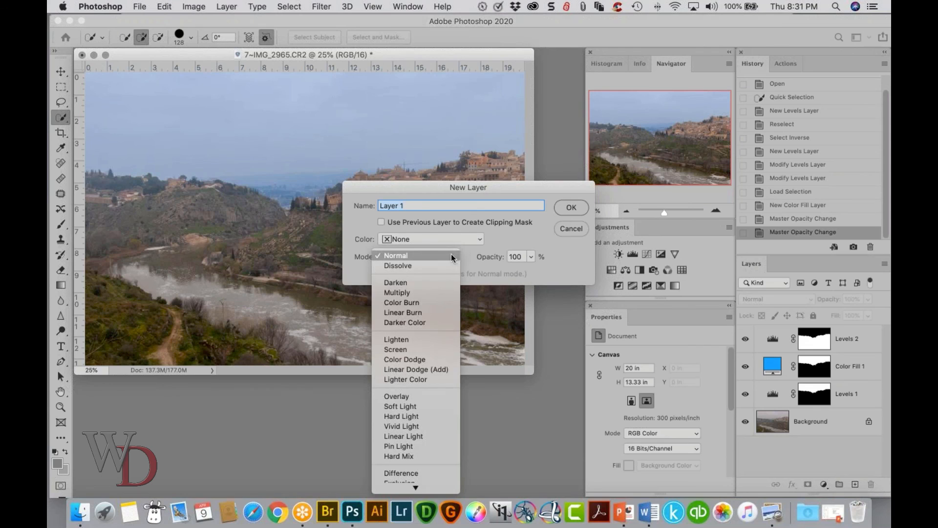
{"action": "left_click", "coordinate": [413, 396]}
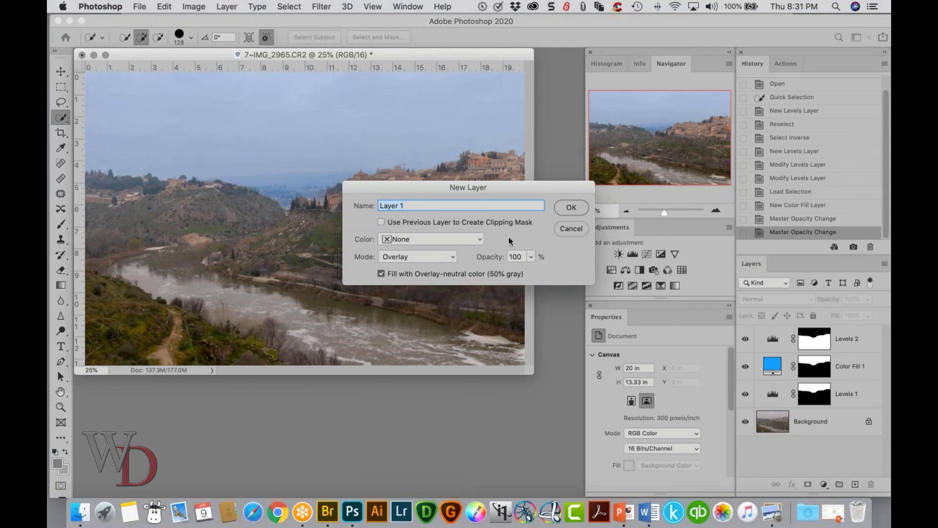
{"action": "left_click", "coordinate": [569, 207]}
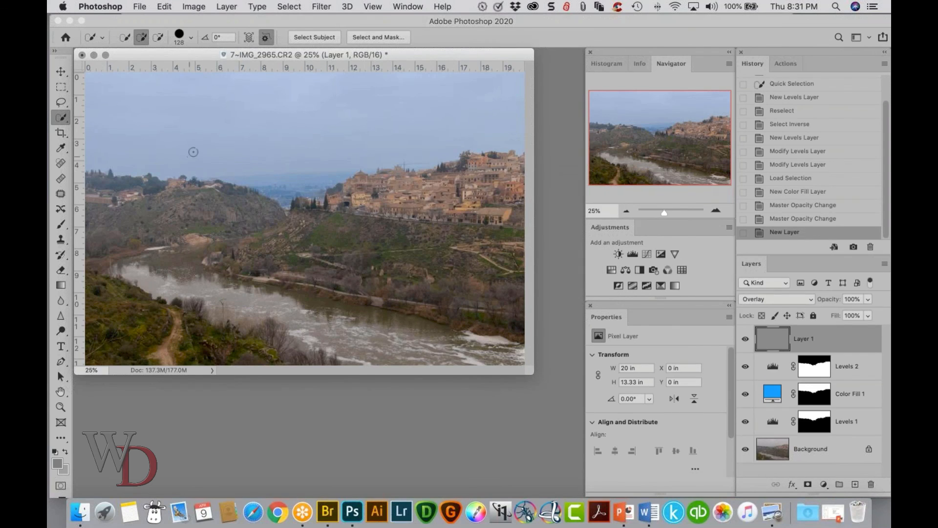
- Set the foreground to a lighter gray (L 63) and paint across the sky on the overlay layer with a 2007 px brush
{"action": "key", "text": "b"}
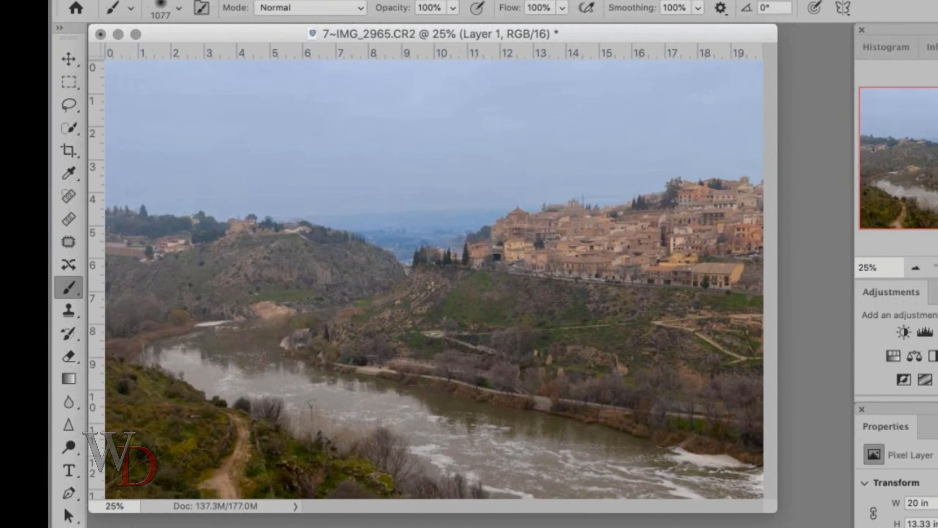
{"action": "left_click", "coordinate": [66, 527]}
{"action": "left_click", "coordinate": [570, 342]}
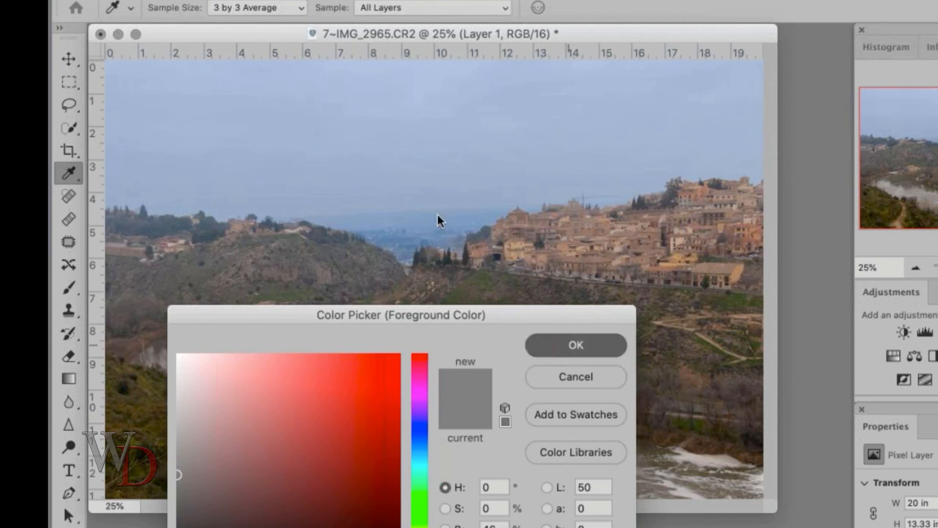
{"action": "left_click_drag", "start_coordinate": [308, 125], "coordinate": [391, 121]}
{"action": "mouse_move", "coordinate": [126, 111]}
{"action": "left_mouse_down"}
{"action": "mouse_move", "coordinate": [222, 83]}
{"action": "mouse_move", "coordinate": [341, 81]}
{"action": "mouse_move", "coordinate": [449, 50]}
{"action": "mouse_move", "coordinate": [743, 81]}
{"action": "mouse_move", "coordinate": [875, 142]}
{"action": "left_mouse_up"}
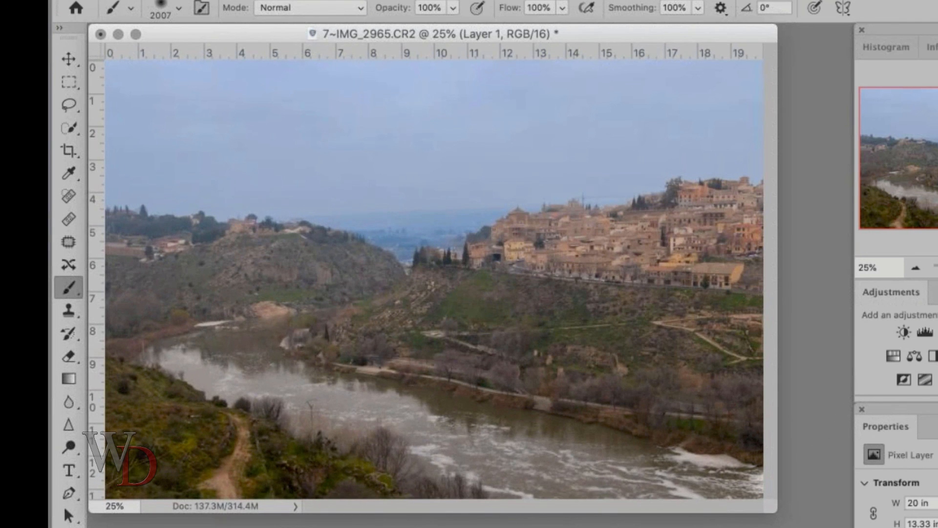
- Darken the foreground gray to L 58 and paint over the land area below the town on the overlay layer
{"action": "left_click", "coordinate": [65, 527]}
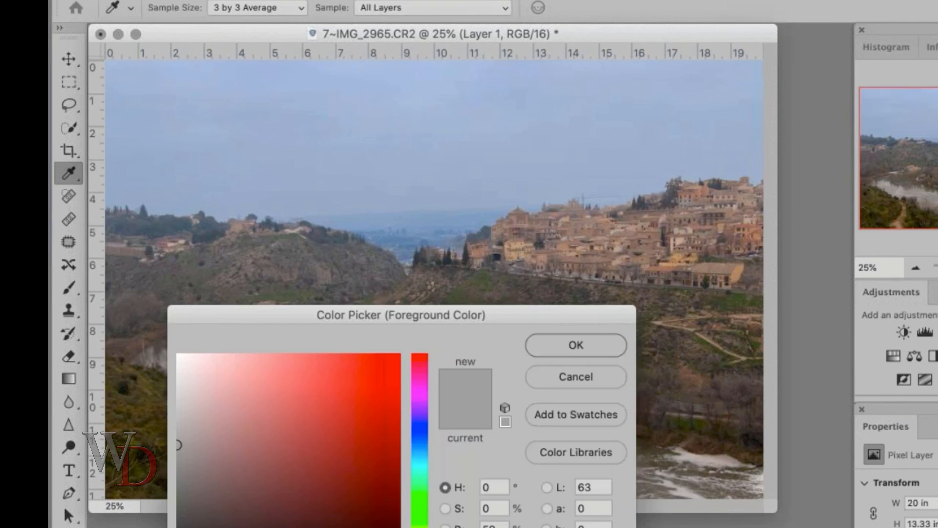
{"action": "left_click_drag", "start_coordinate": [178, 445], "coordinate": [173, 459]}
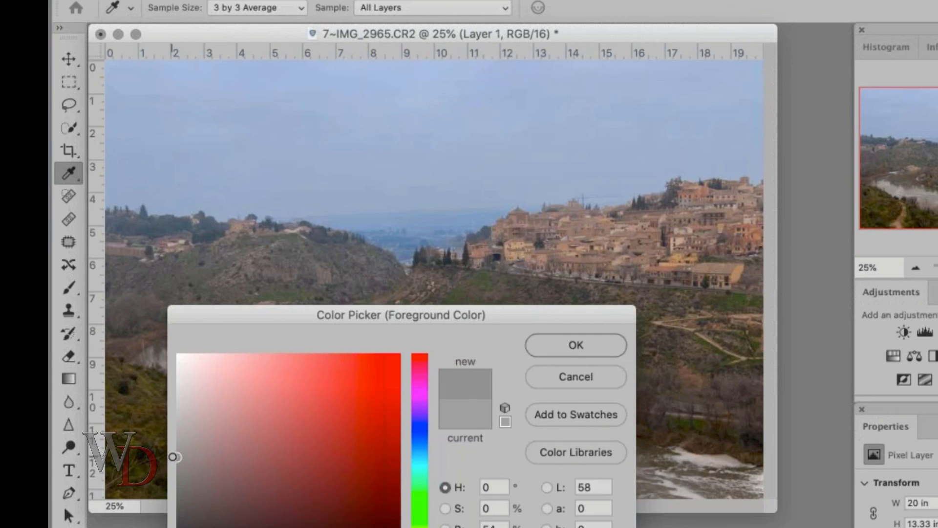
{"action": "left_click", "coordinate": [578, 346]}
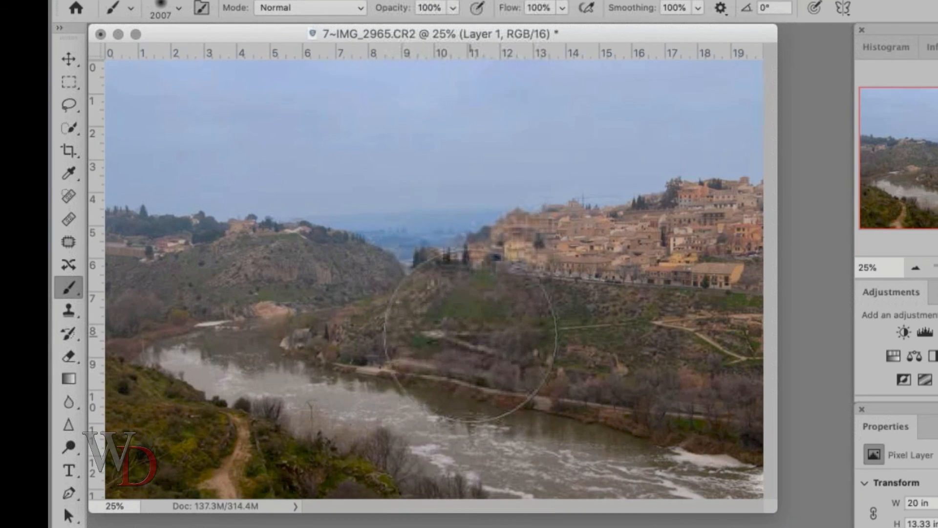
{"action": "left_click_drag", "start_coordinate": [470, 338], "coordinate": [376, 339]}
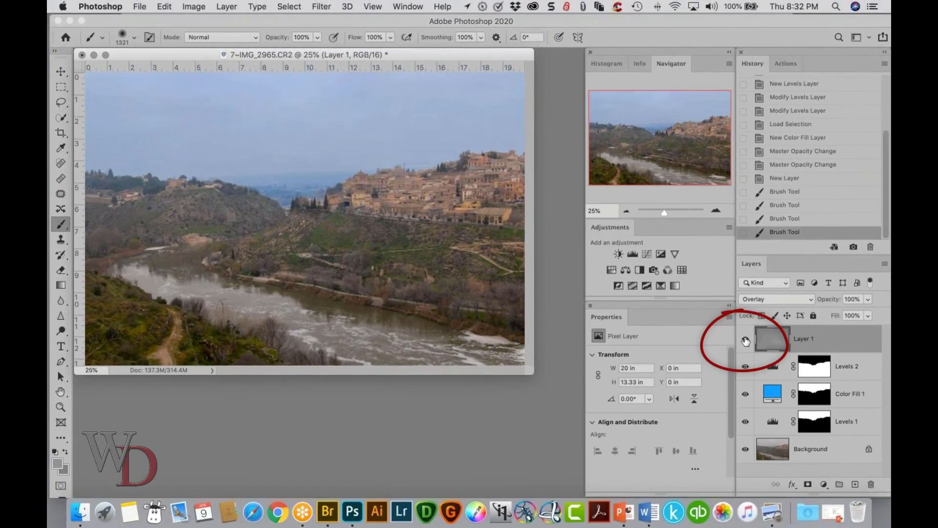
- Compare the image with and without the gray overlay layer, and with and without the blue fill layer
{"action": "left_click", "coordinate": [745, 340]}
{"action": "left_click", "coordinate": [745, 340]}
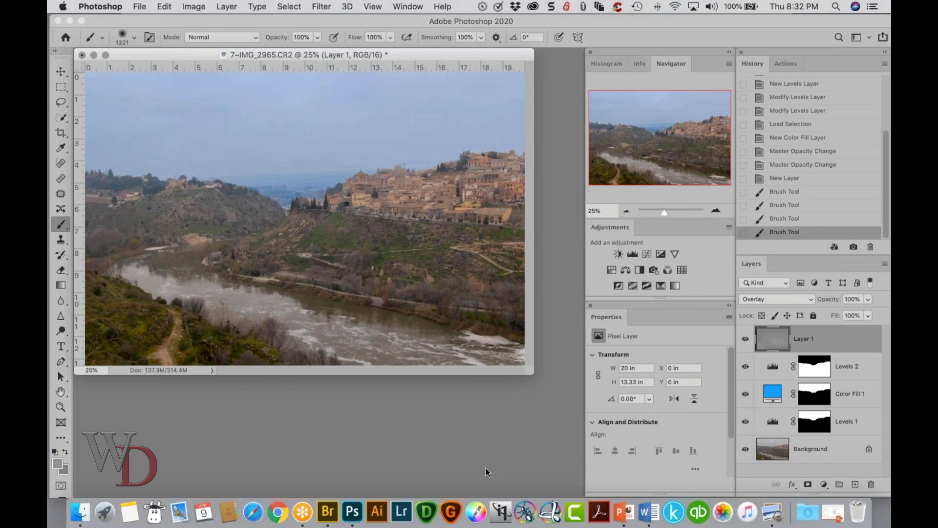
{"action": "left_click", "coordinate": [745, 394]}
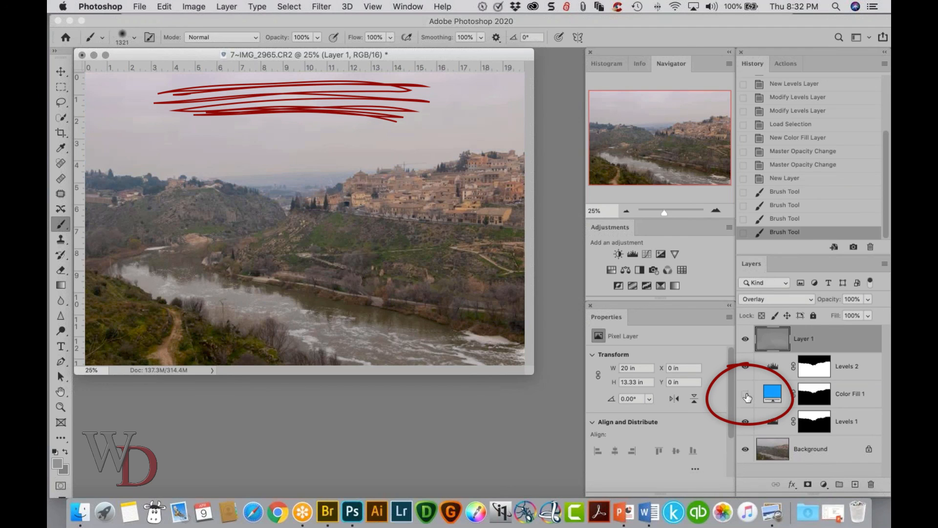
{"action": "left_click", "coordinate": [746, 394]}
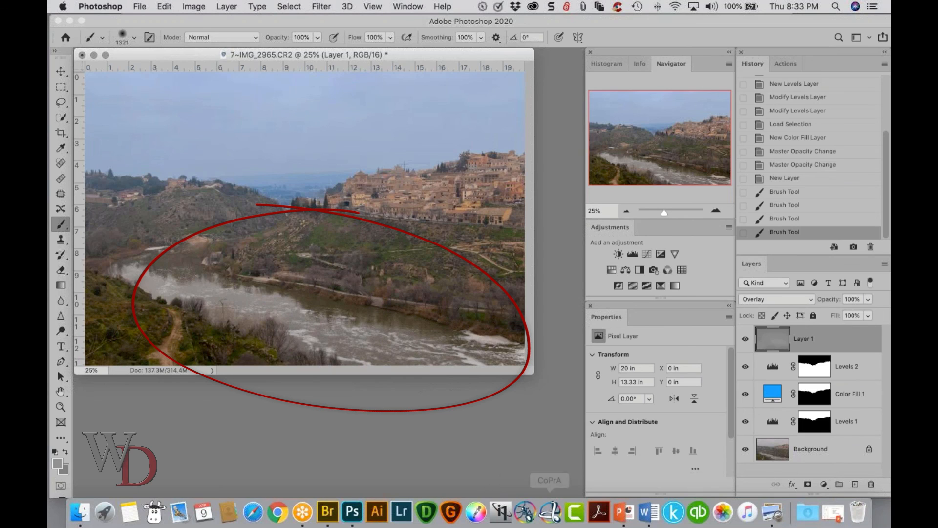
- Reduce the blue fill layer's opacity to 20%
{"action": "left_click", "coordinate": [807, 397]}
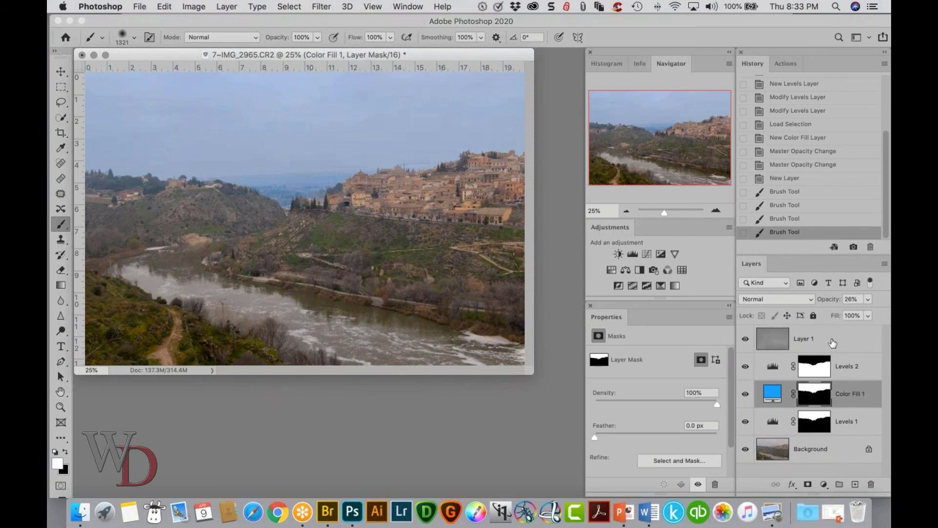
{"action": "left_click", "coordinate": [868, 300]}
{"action": "left_click_drag", "start_coordinate": [841, 315], "coordinate": [839, 315]}
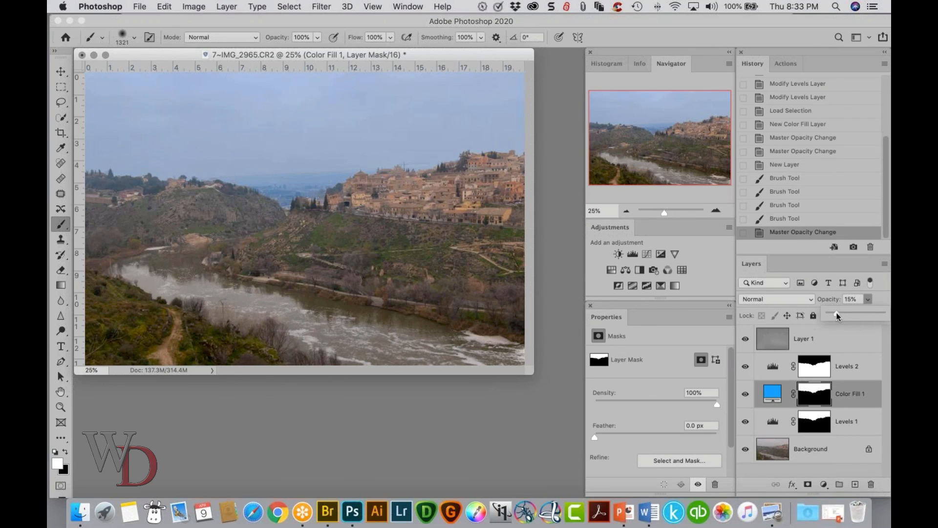
{"action": "left_click", "coordinate": [461, 453]}
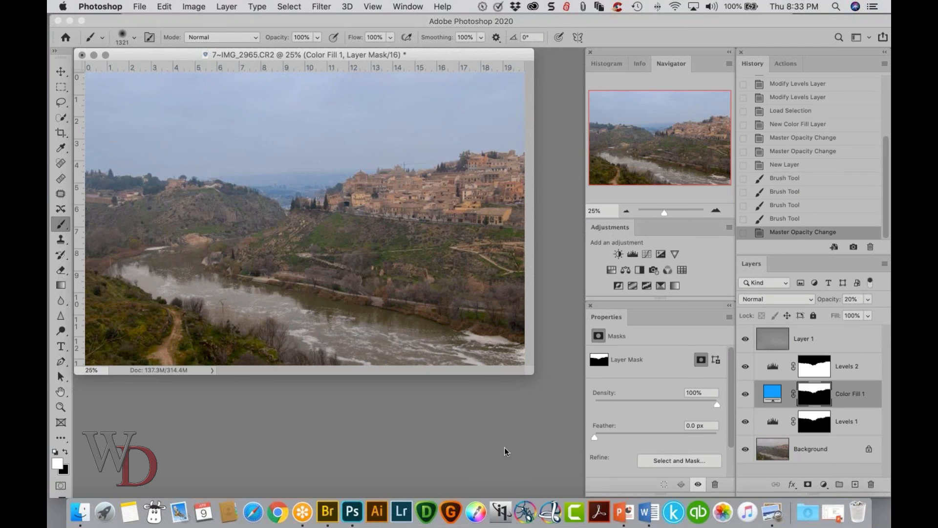
- Save the layered landscape in Photoshop format as 7~IMG_2965_M.psd in the SD Meetup_04-20 folder
{"action": "key", "text": "super+s"}
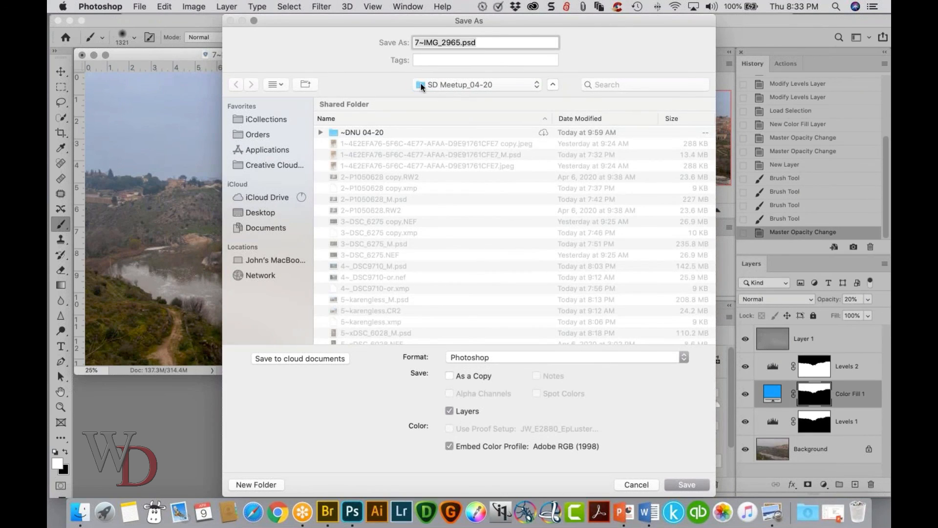
{"action": "left_click", "coordinate": [458, 42]}
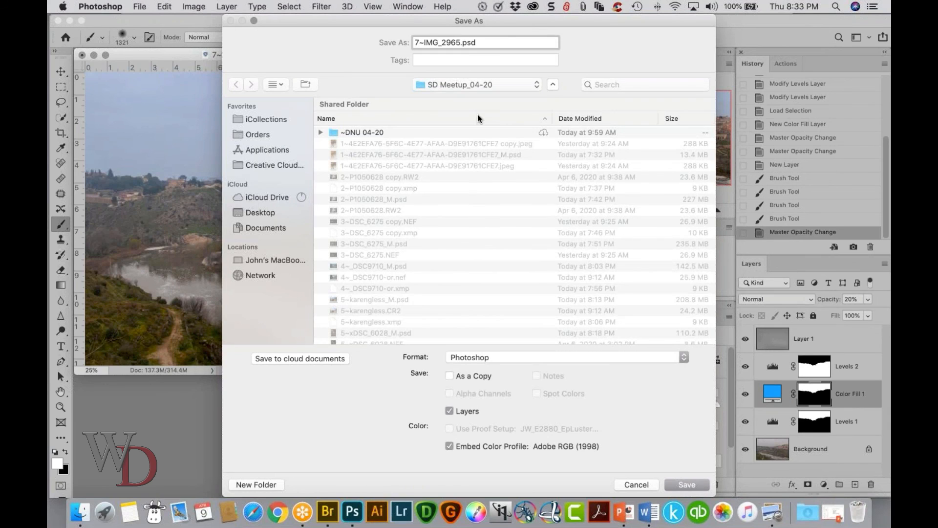
{"action": "type", "text": "_M"}
{"action": "left_click", "coordinate": [687, 485]}
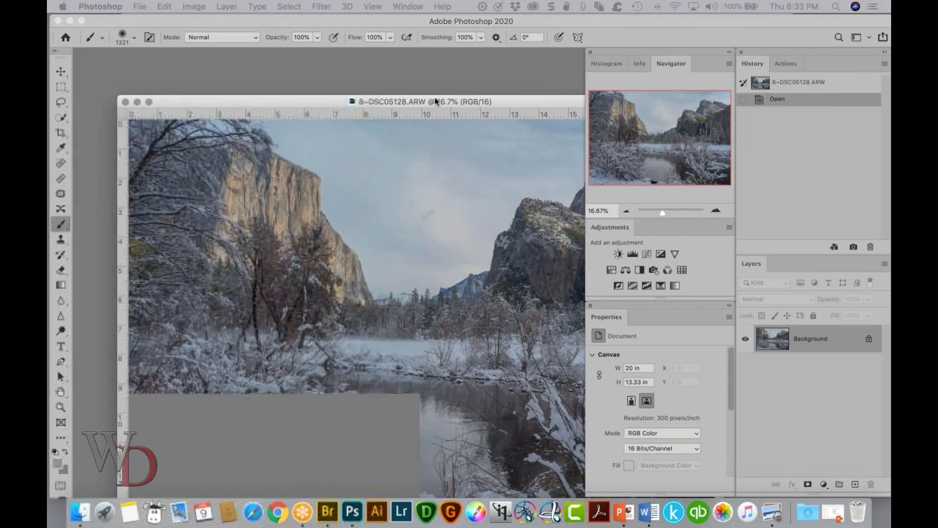
- Select the open sky between the cliffs in 8~DSC05128.ARW with the Quick Selection tool
{"action": "left_click_drag", "start_coordinate": [464, 98], "coordinate": [442, 74]}
{"action": "key", "text": "Tab"}
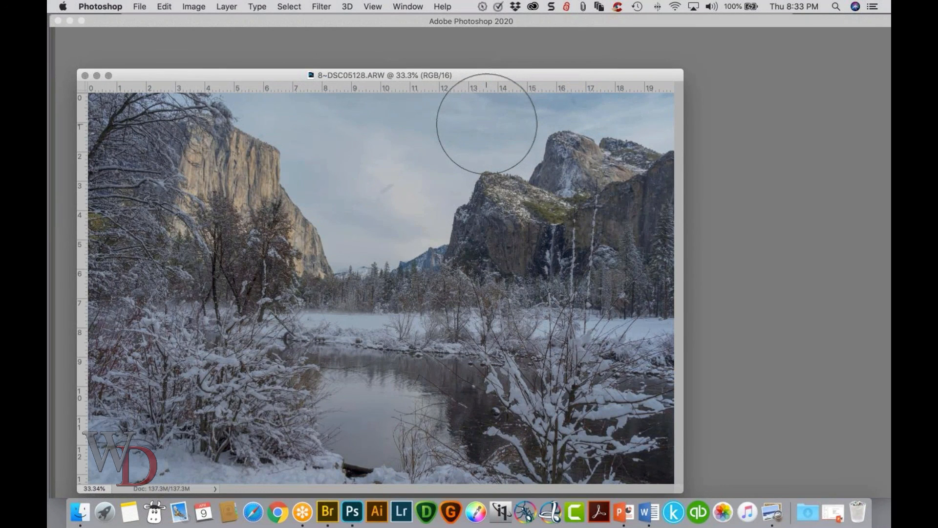
{"action": "key", "text": "Tab"}
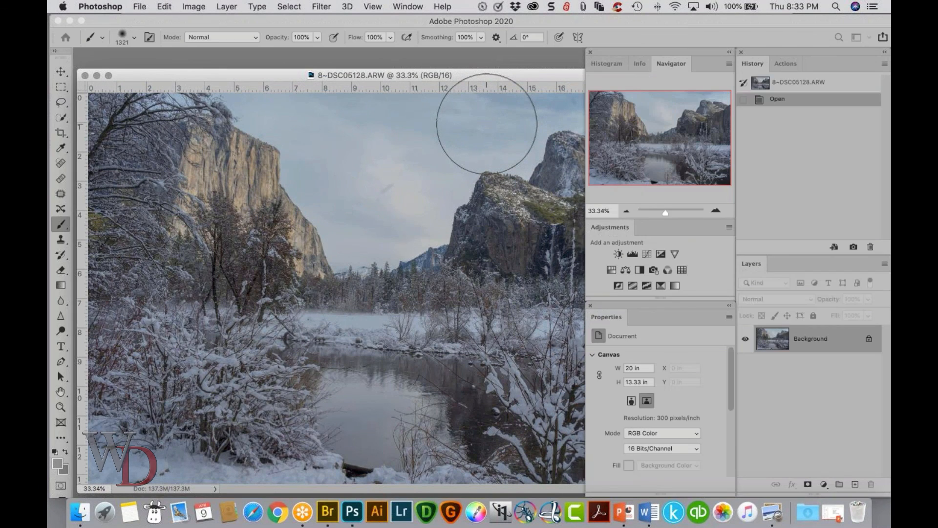
{"action": "left_click", "coordinate": [62, 119]}
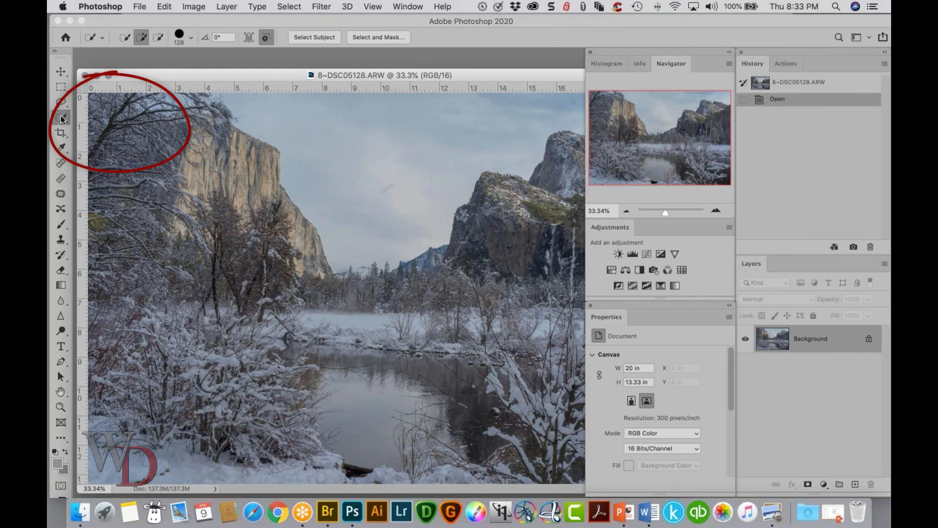
{"action": "right_click", "coordinate": [62, 119]}
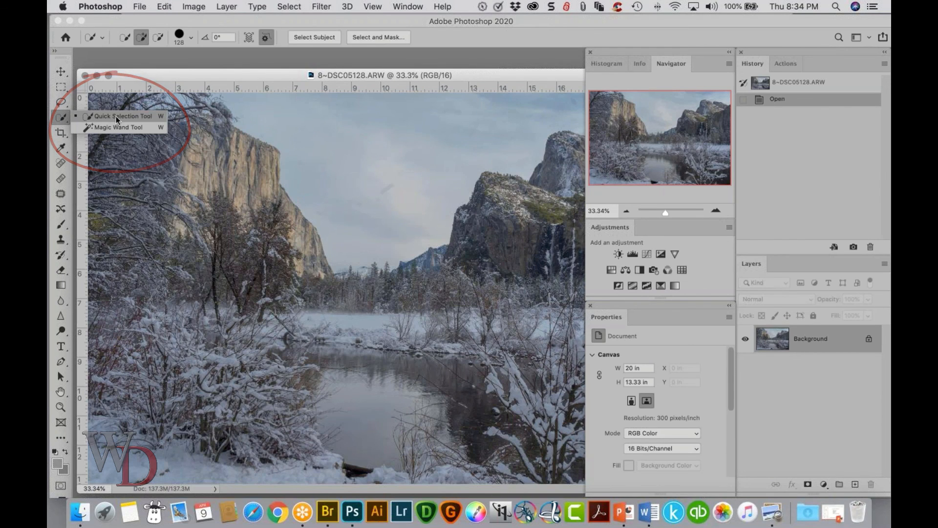
{"action": "left_click", "coordinate": [90, 117]}
{"action": "key", "text": "Tab"}
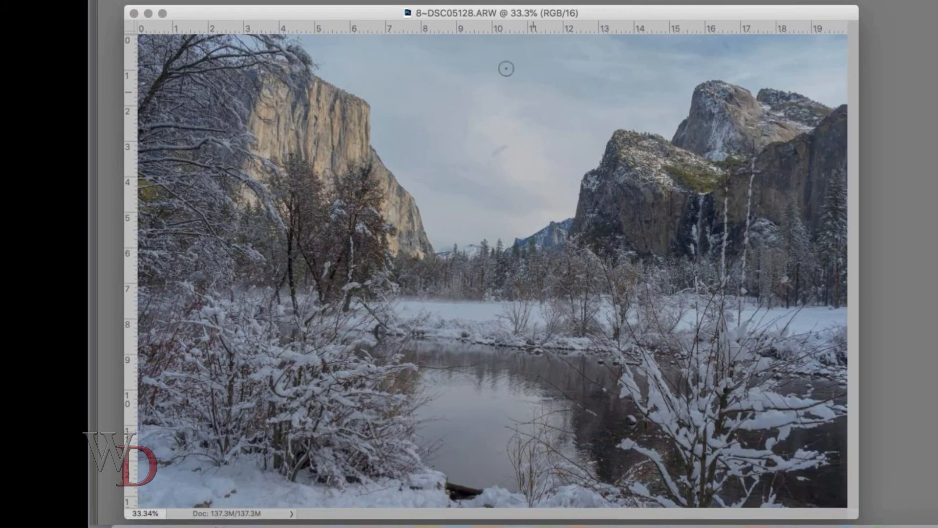
{"action": "left_click_drag", "start_coordinate": [732, 54], "coordinate": [530, 74]}
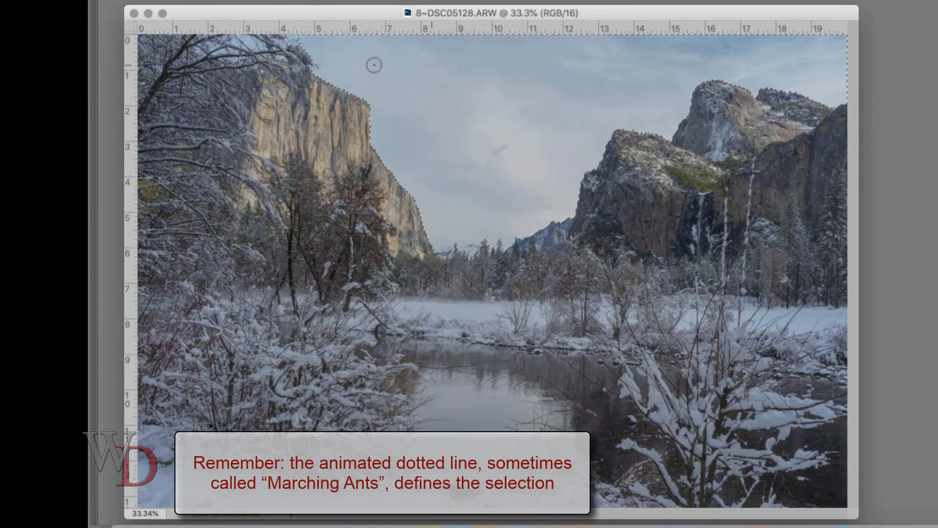
- Add the sky patches between the snowy tree branches to the selection with the Magic Wand tool
{"action": "key", "text": "Tab"}
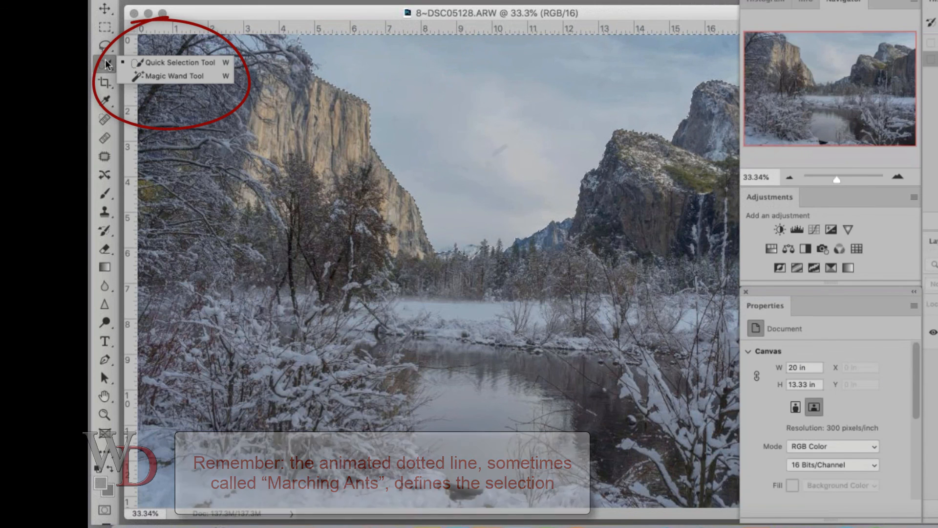
{"action": "left_click", "coordinate": [166, 76]}
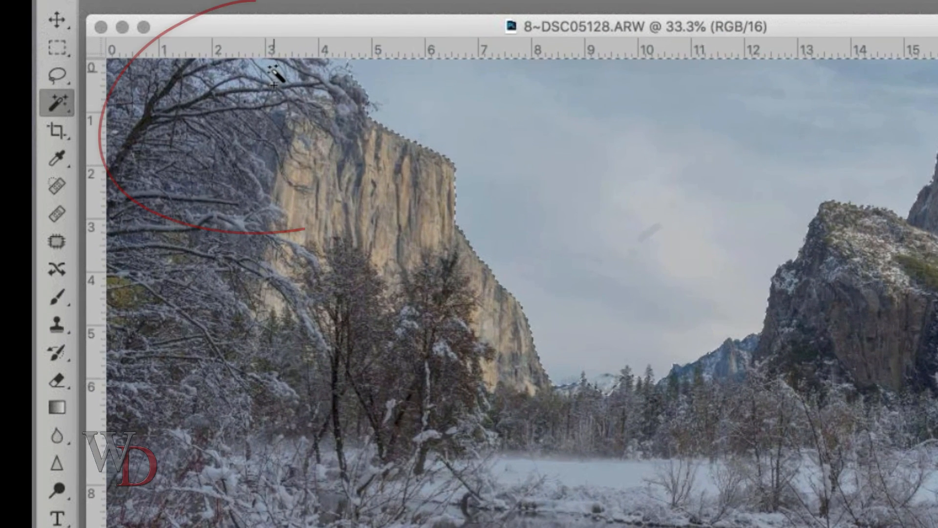
{"action": "left_click", "coordinate": [274, 84], "text": "shift"}
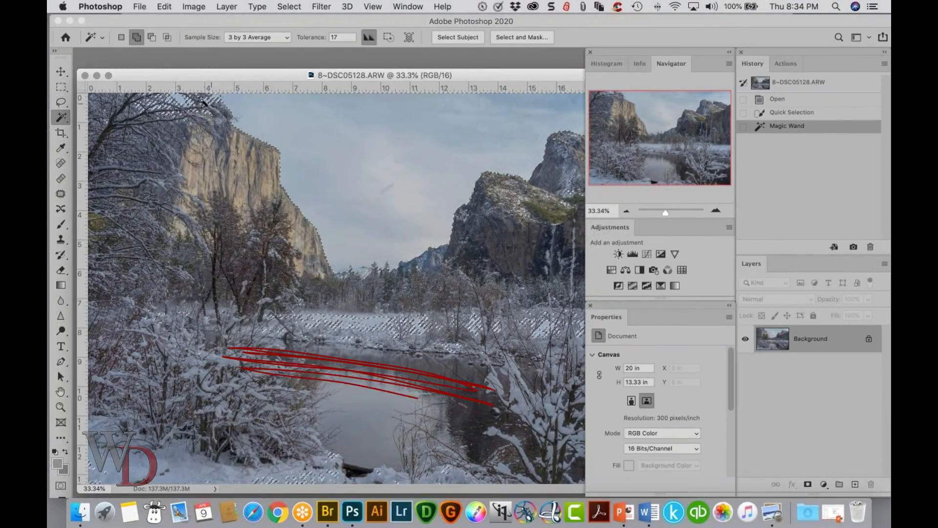
{"action": "left_click", "coordinate": [184, 109]}
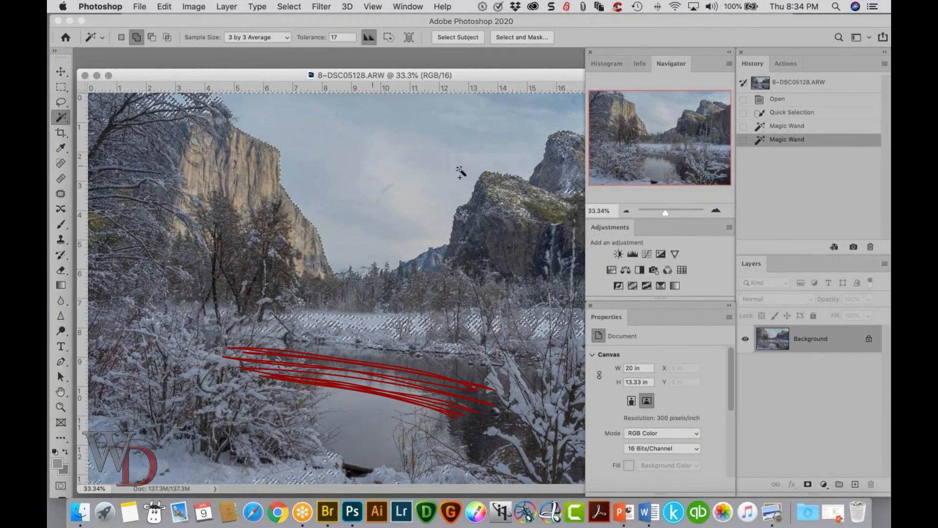
{"action": "key", "text": "Tab"}
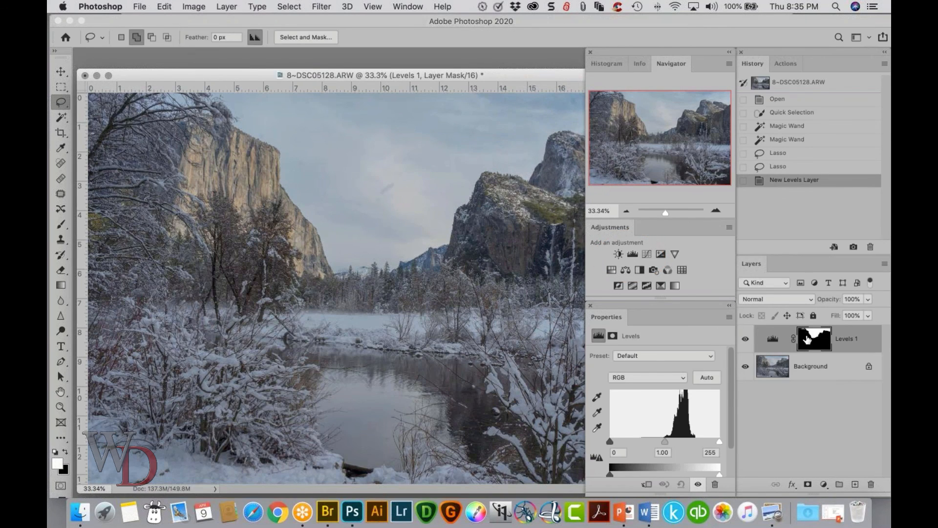
- Display the Levels 1 layer mask on its own and examine it across the full image
{"action": "left_click", "coordinate": [807, 338], "text": "alt"}
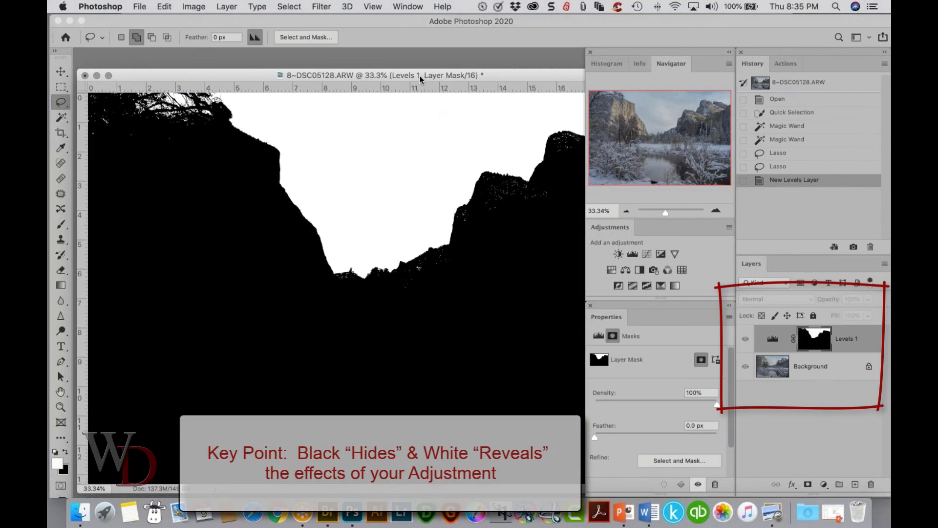
{"action": "mouse_move", "coordinate": [419, 76]}
{"action": "left_mouse_down"}
{"action": "mouse_move", "coordinate": [337, 133]}
{"action": "mouse_move", "coordinate": [255, 70]}
{"action": "mouse_move", "coordinate": [457, 76]}
{"action": "left_mouse_up"}
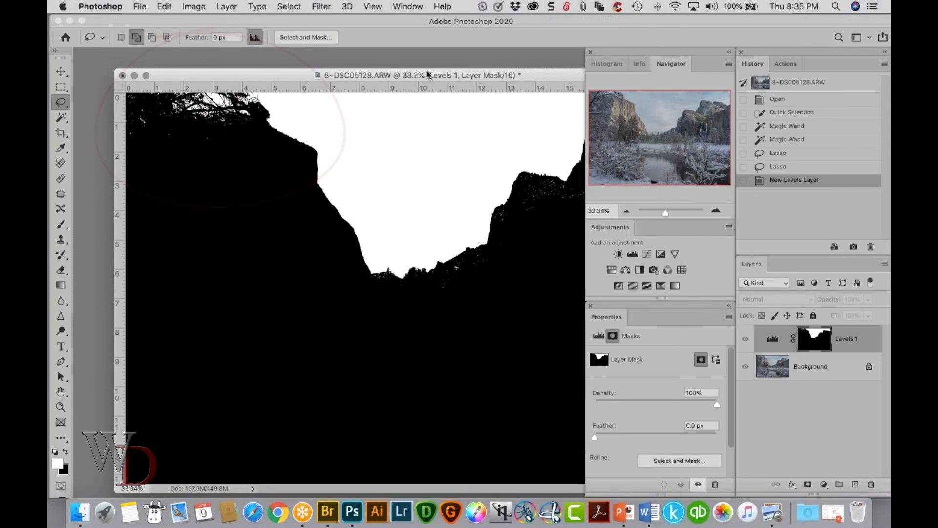
{"action": "left_click_drag", "start_coordinate": [423, 75], "coordinate": [380, 65]}
{"action": "key", "text": "Tab"}
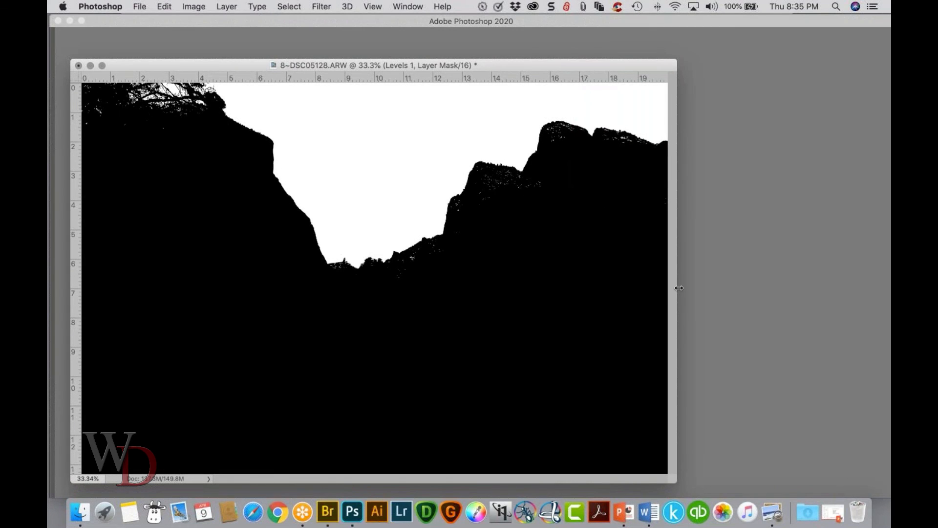
- Return from the mask view, reselect the sky, and invert the selection to add a second Levels layer masked to the landscape
{"action": "key", "text": "Tab"}
{"action": "left_click", "coordinate": [814, 343], "text": "alt"}
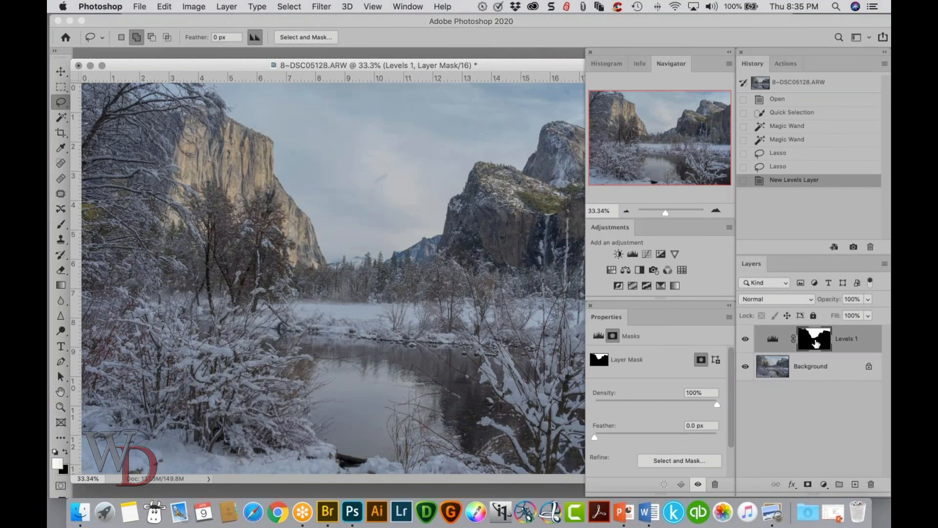
{"action": "left_click", "coordinate": [289, 6]}
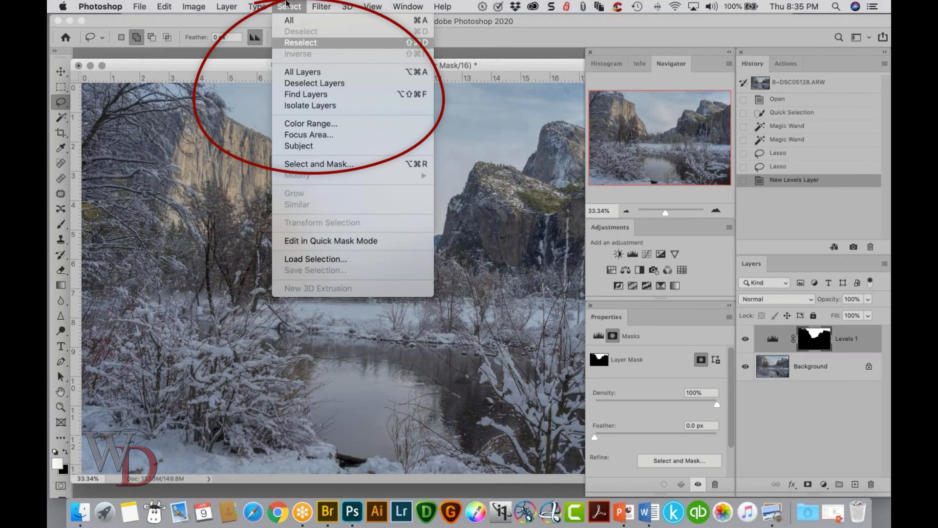
{"action": "left_click", "coordinate": [290, 46]}
{"action": "left_click", "coordinate": [289, 6]}
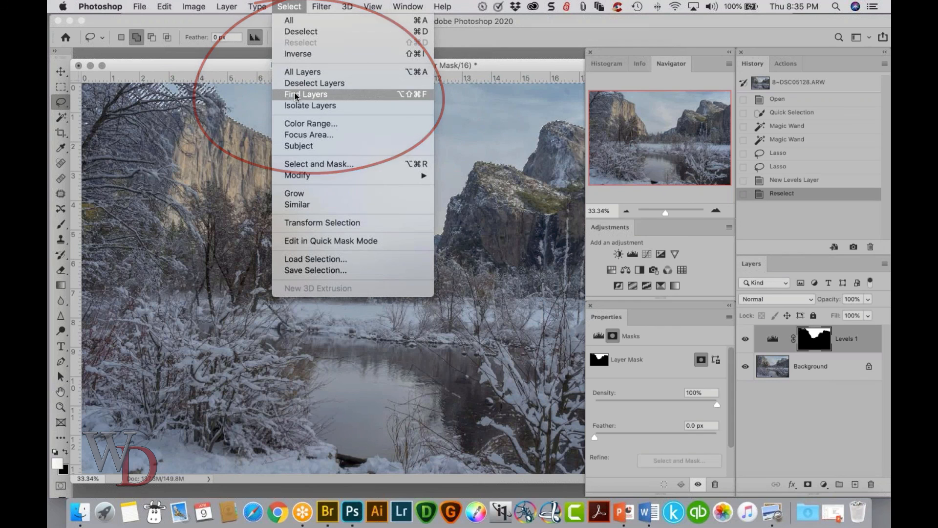
{"action": "left_click", "coordinate": [308, 54]}
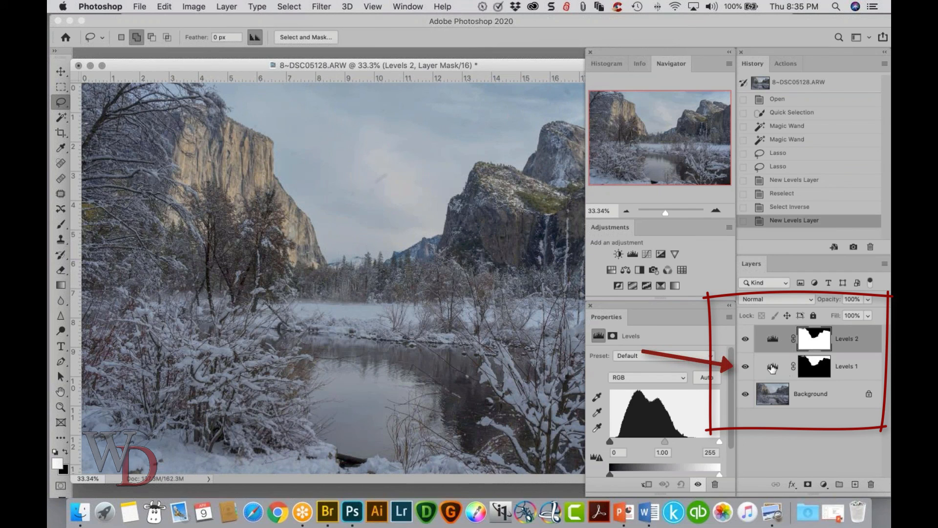
- Set the sky's Levels 1 layer to a black point of 67 and white point of 210, and compare before and after
{"action": "left_click", "coordinate": [799, 371]}
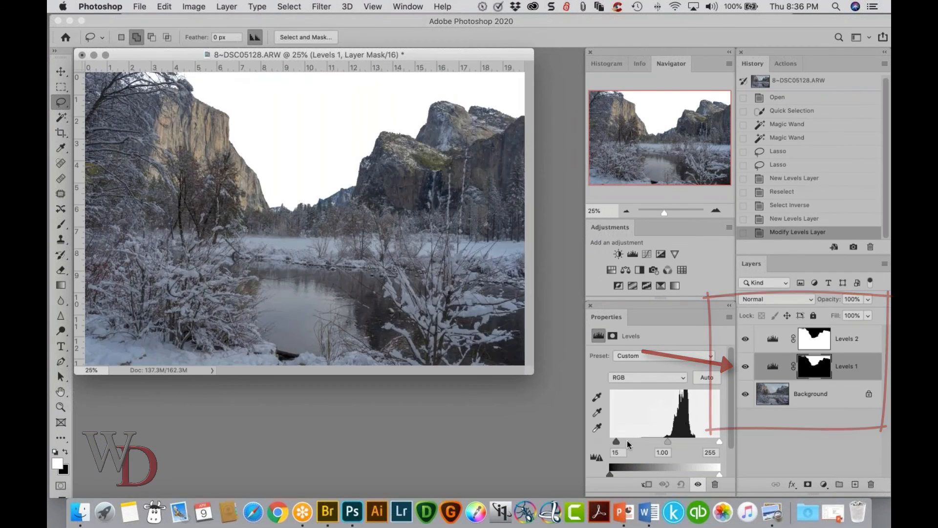
{"action": "left_click_drag", "start_coordinate": [626, 443], "coordinate": [638, 441]}
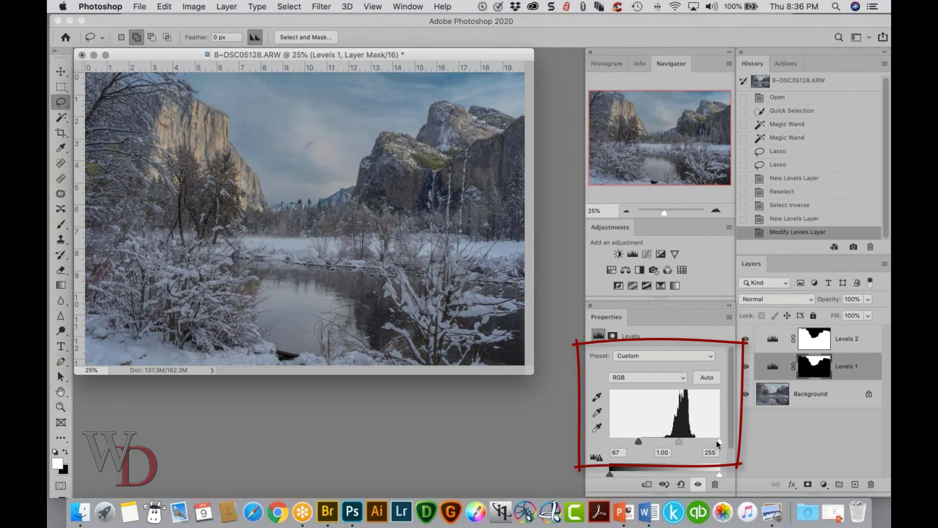
{"action": "left_click_drag", "start_coordinate": [714, 442], "coordinate": [699, 441]}
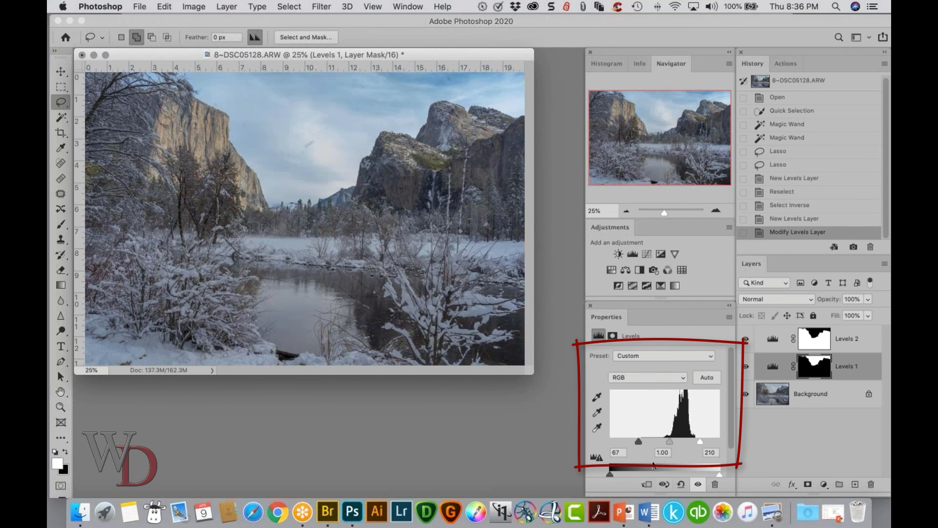
{"action": "left_click", "coordinate": [698, 484]}
{"action": "left_click", "coordinate": [698, 484]}
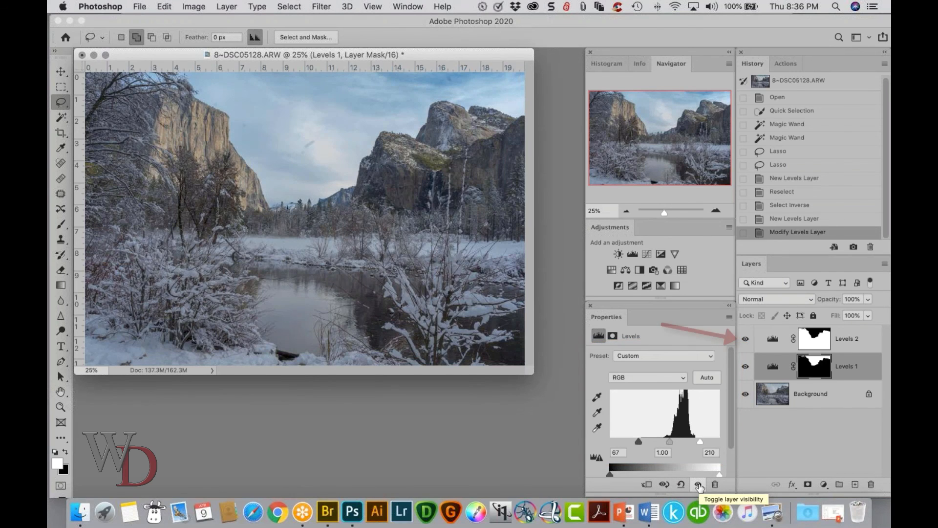
- Brighten the landscape with the Levels 2 layer, setting the midtones to 0.90 and the white point to 196
{"action": "left_click_drag", "start_coordinate": [718, 442], "coordinate": [697, 442]}
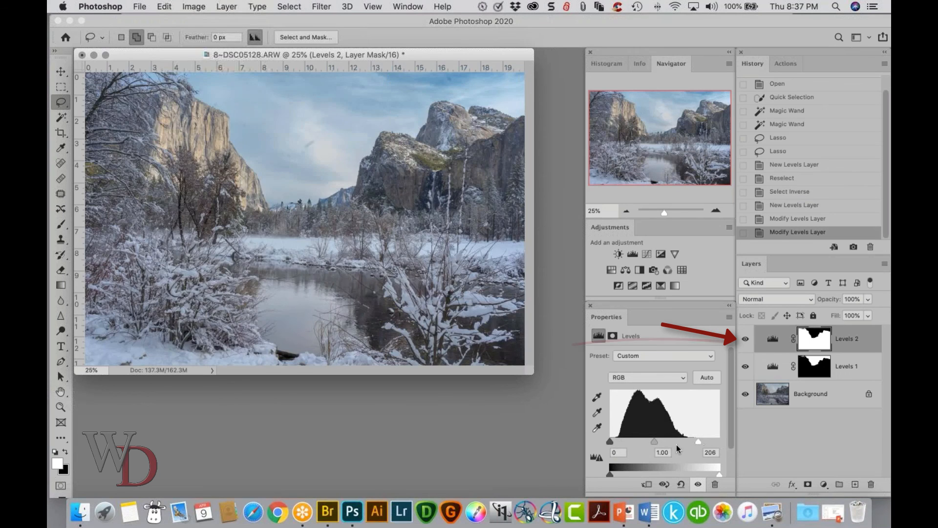
{"action": "left_click", "coordinate": [608, 440], "text": "alt"}
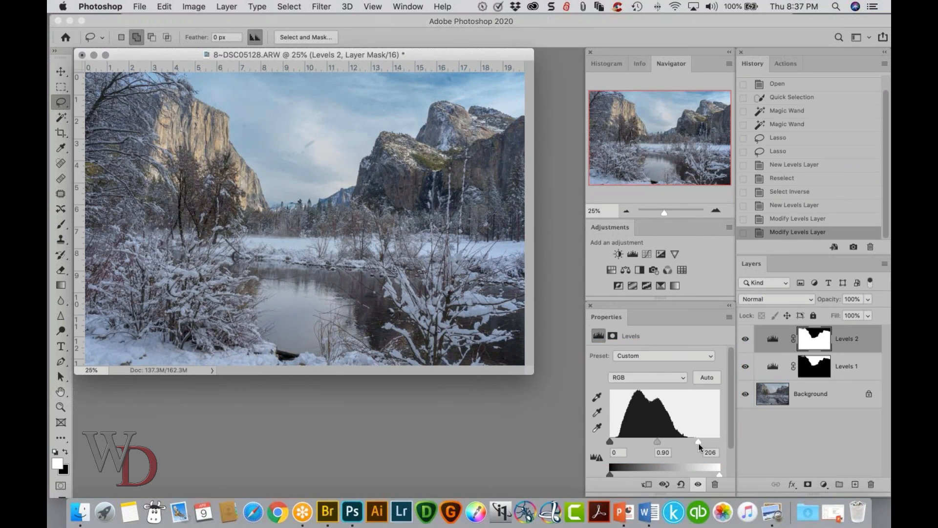
{"action": "left_click_drag", "start_coordinate": [698, 443], "coordinate": [695, 443]}
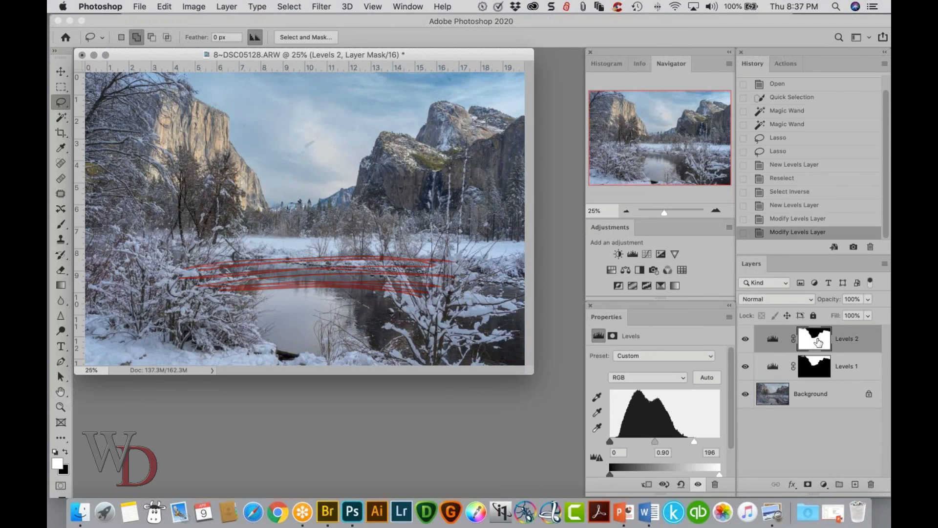
- Load the Levels 2 mask as a selection and add a Hue/Saturation layer with the Blues saturation at -22
{"action": "left_click", "coordinate": [819, 342], "text": "super"}
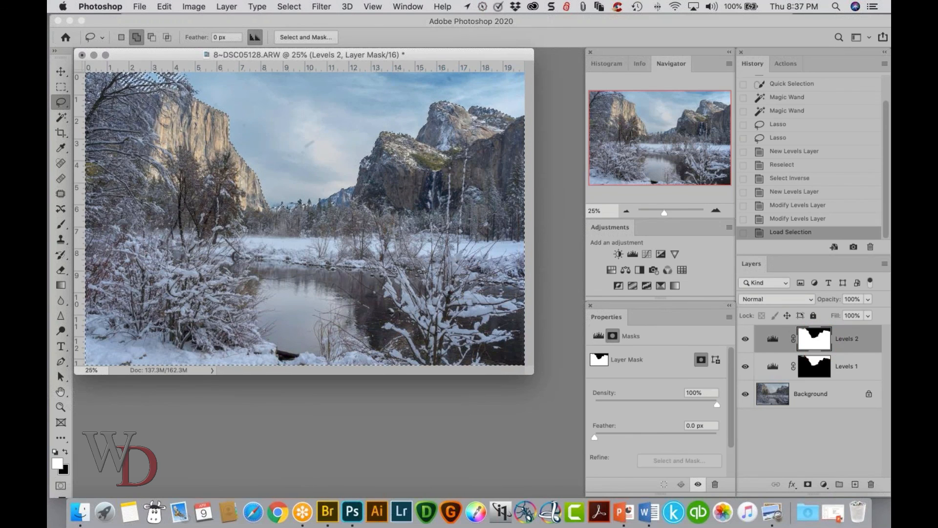
{"action": "left_click", "coordinate": [608, 272]}
{"action": "left_click", "coordinate": [668, 373]}
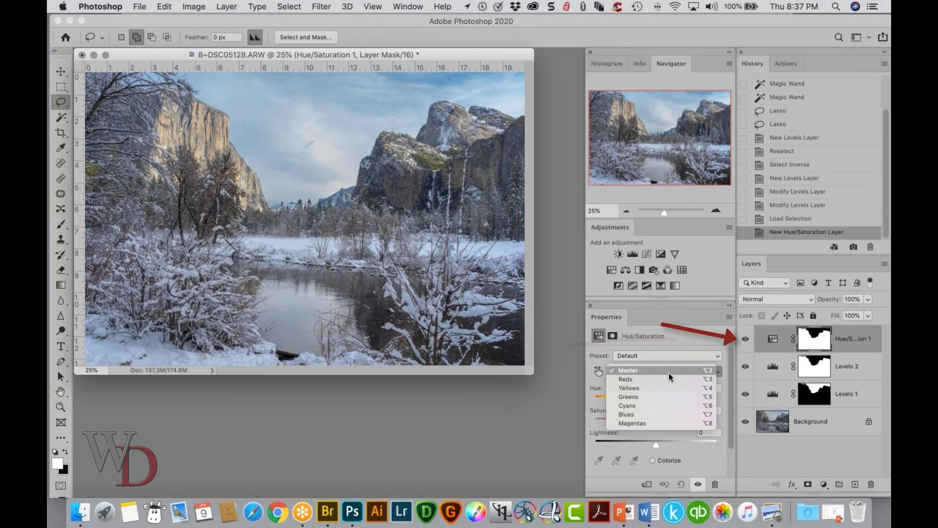
{"action": "left_click", "coordinate": [665, 414]}
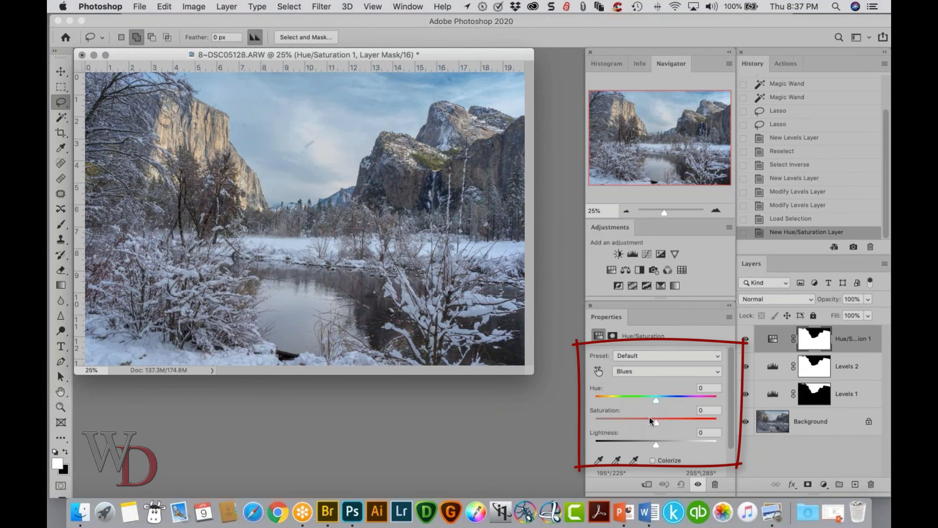
{"action": "mouse_move", "coordinate": [656, 419]}
{"action": "left_mouse_down"}
{"action": "mouse_move", "coordinate": [699, 421]}
{"action": "mouse_move", "coordinate": [644, 424]}
{"action": "left_mouse_up"}
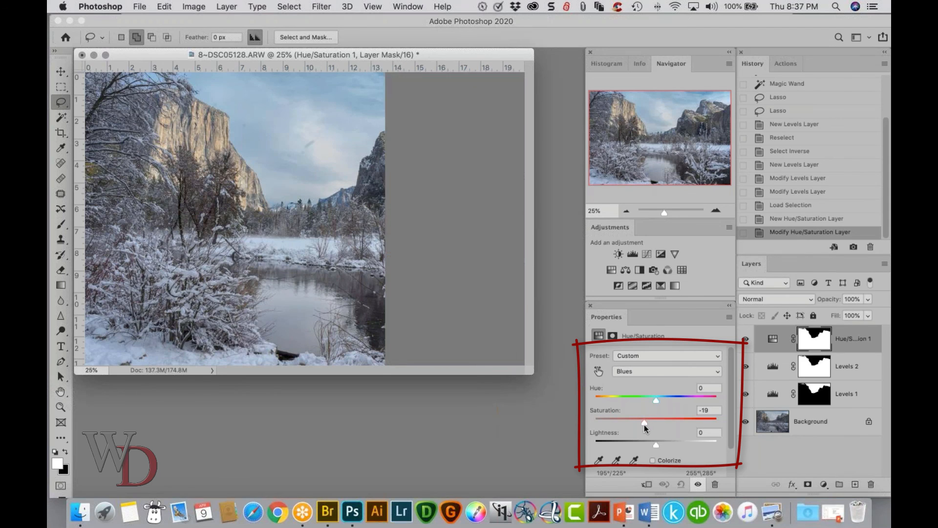
{"action": "left_click_drag", "start_coordinate": [644, 424], "coordinate": [642, 424]}
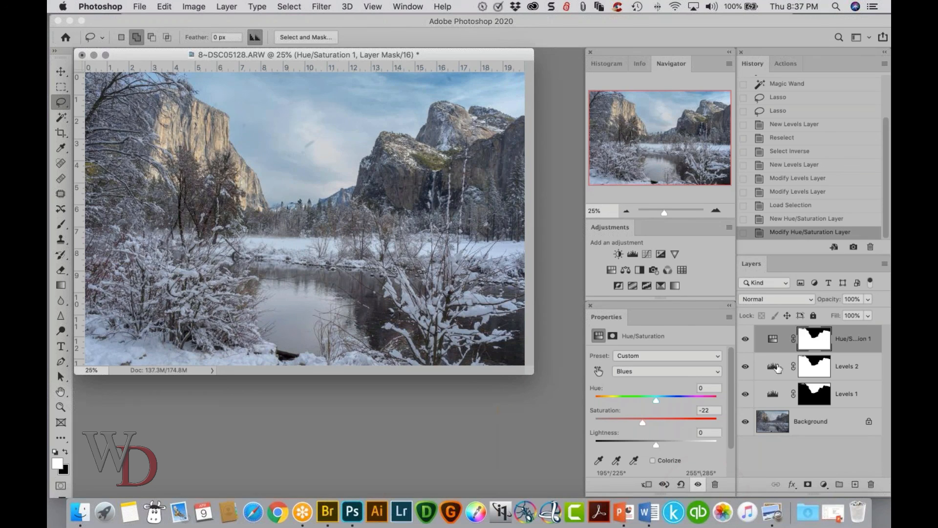
- Load the Levels 1 sky mask as a selection and add a Hue/Saturation layer above Levels 1 with Blues saturation at +22
{"action": "left_click", "coordinate": [809, 392]}
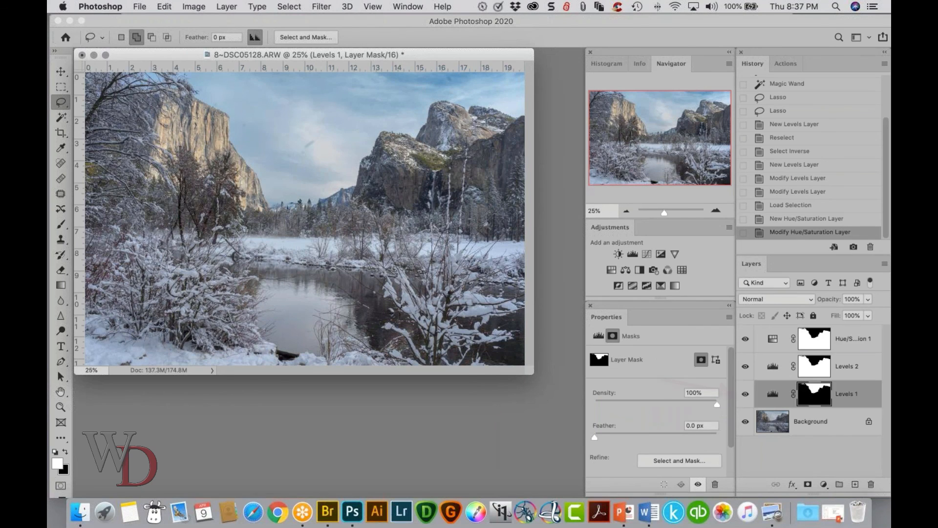
{"action": "left_click", "coordinate": [814, 393], "text": "super"}
{"action": "left_click", "coordinate": [612, 269]}
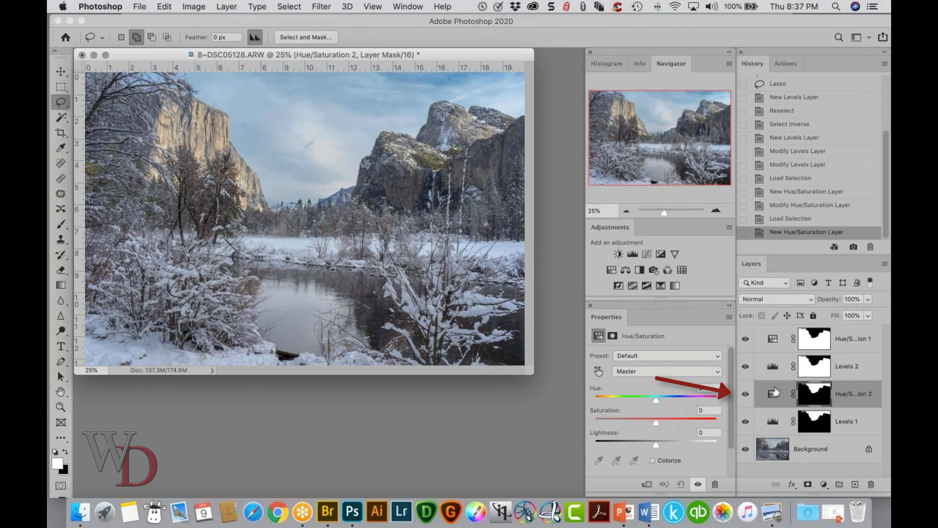
{"action": "left_click", "coordinate": [670, 370]}
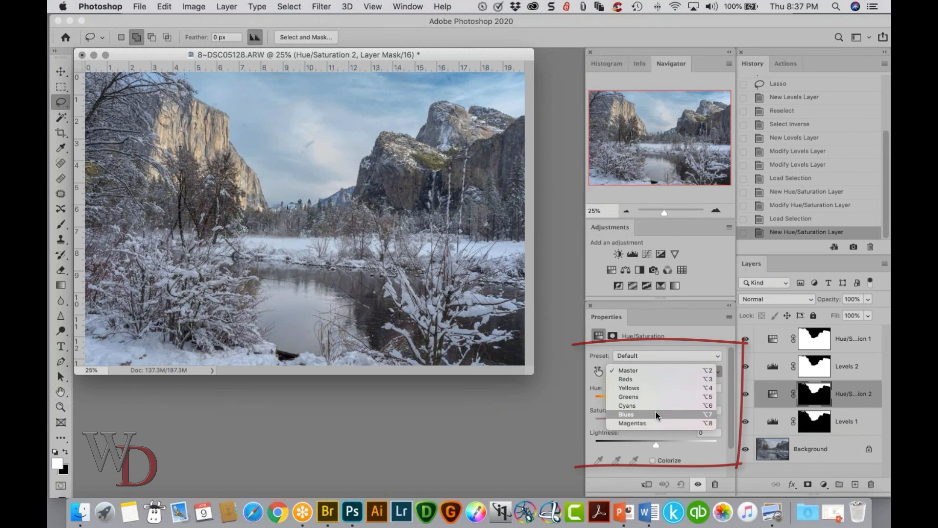
{"action": "left_click", "coordinate": [656, 414]}
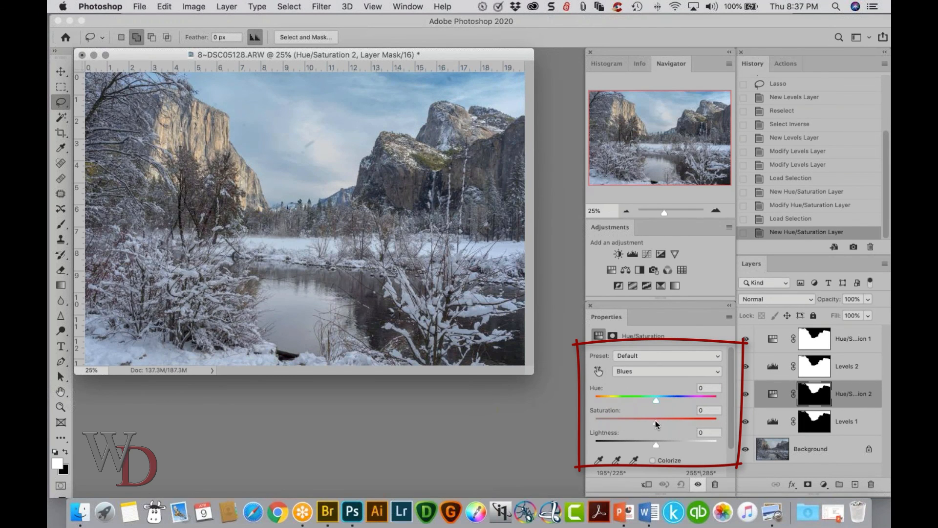
{"action": "left_click_drag", "start_coordinate": [655, 420], "coordinate": [670, 418]}
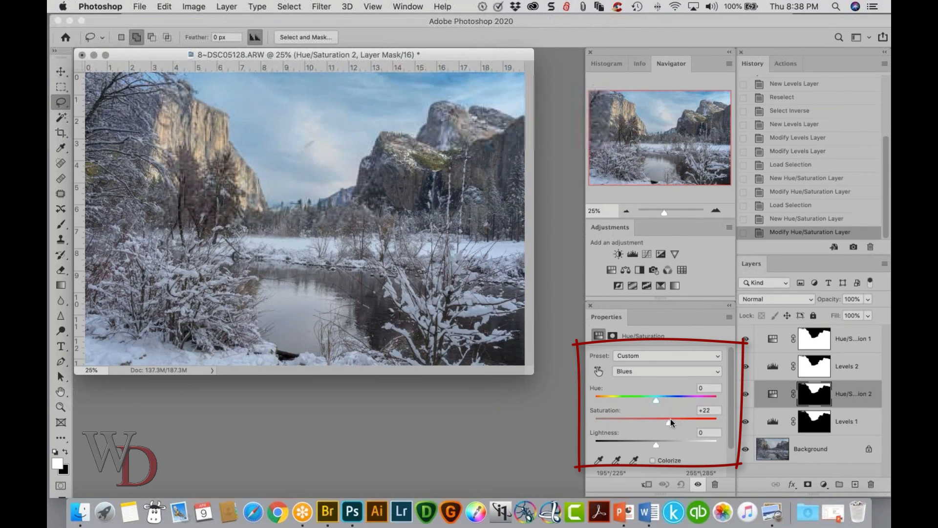